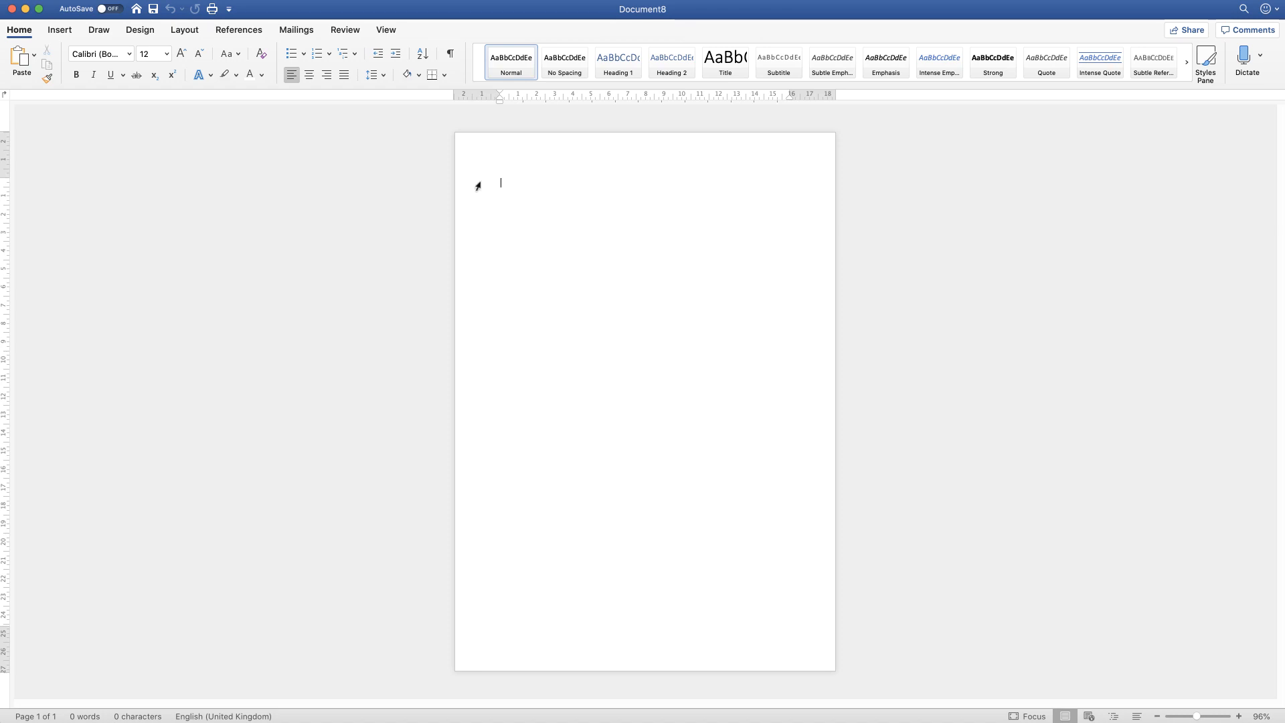
- Draw a blue 7.39 × 15.72 cm rectangle near the top of the page
left_click(59, 31)
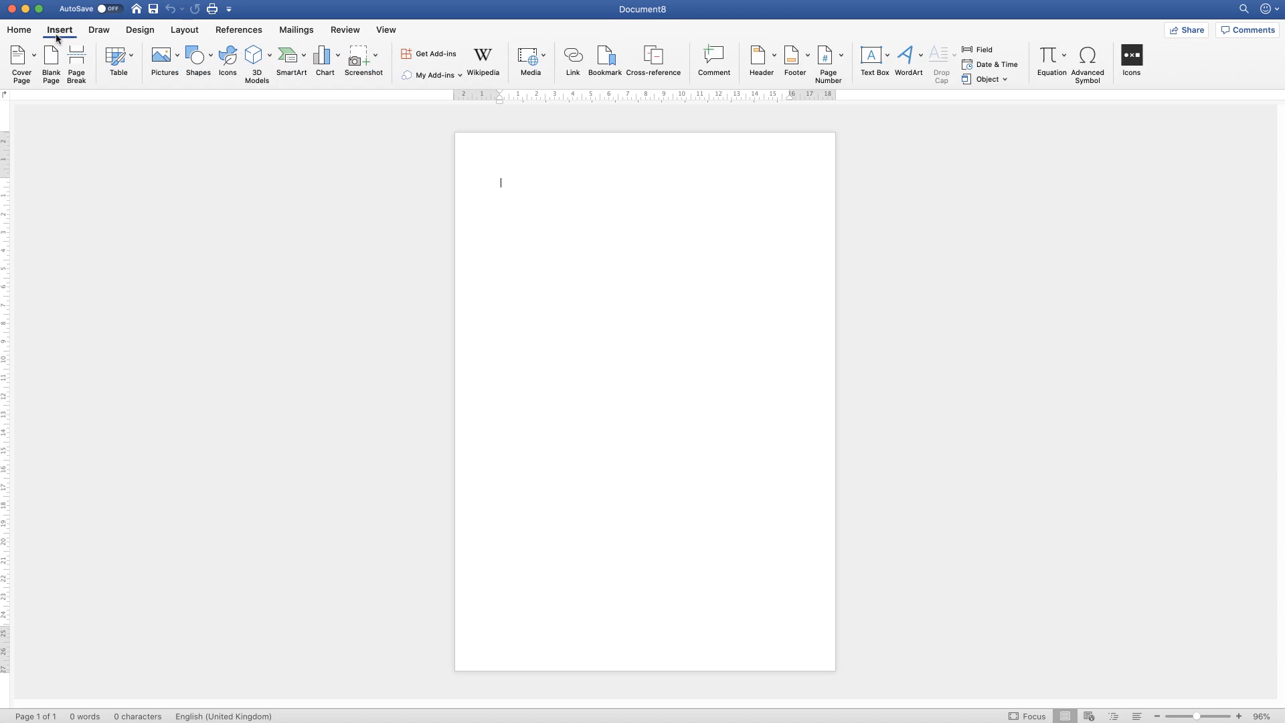
left_click(210, 61)
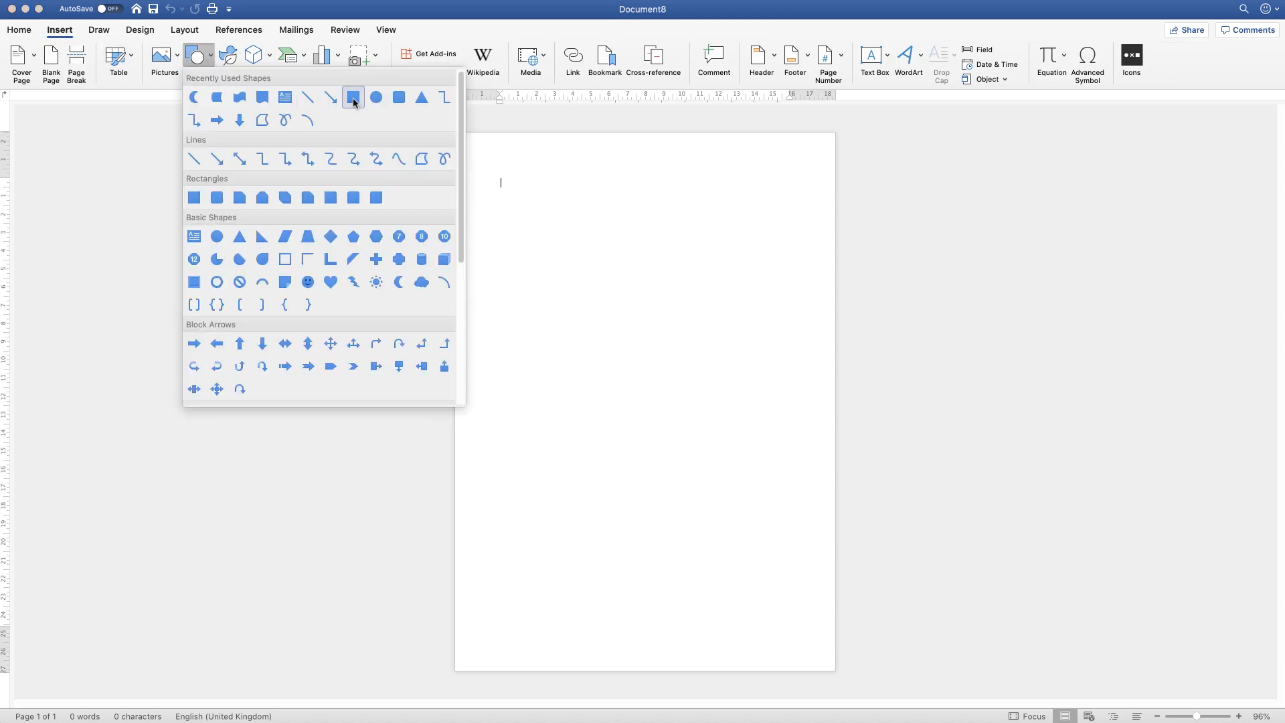
left_click(353, 98)
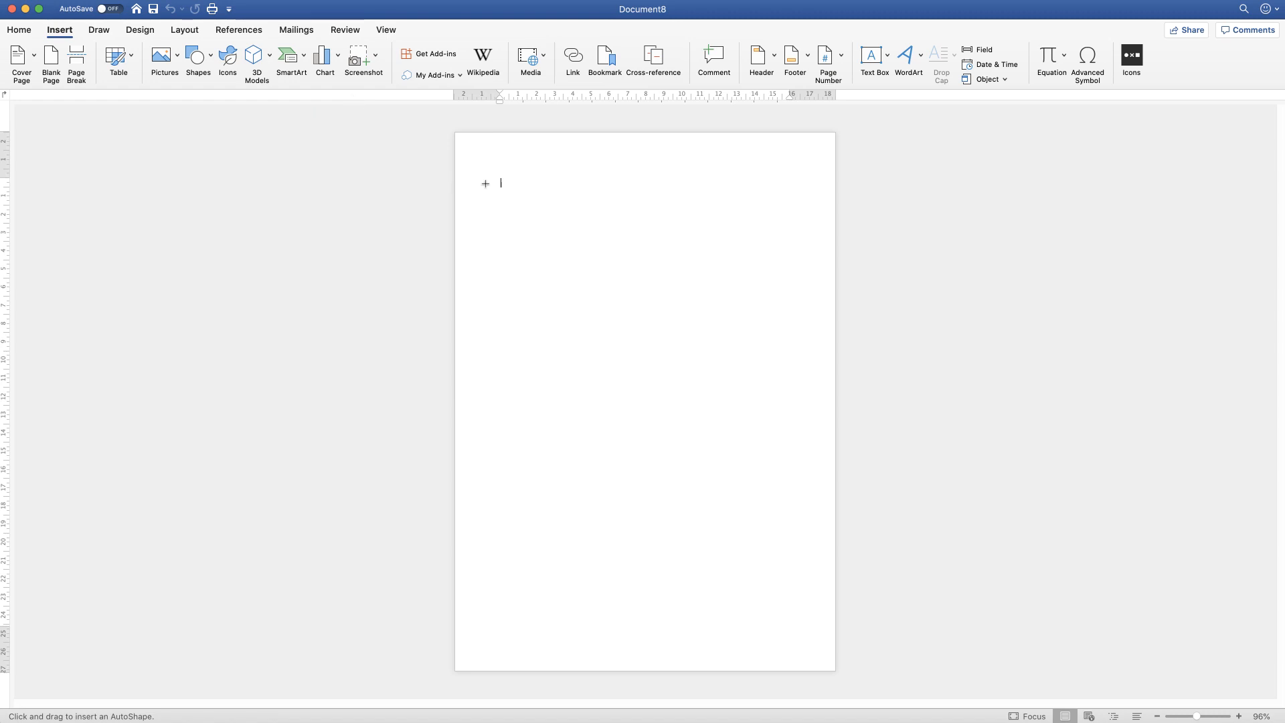
left_click_drag(488, 182, 771, 317)
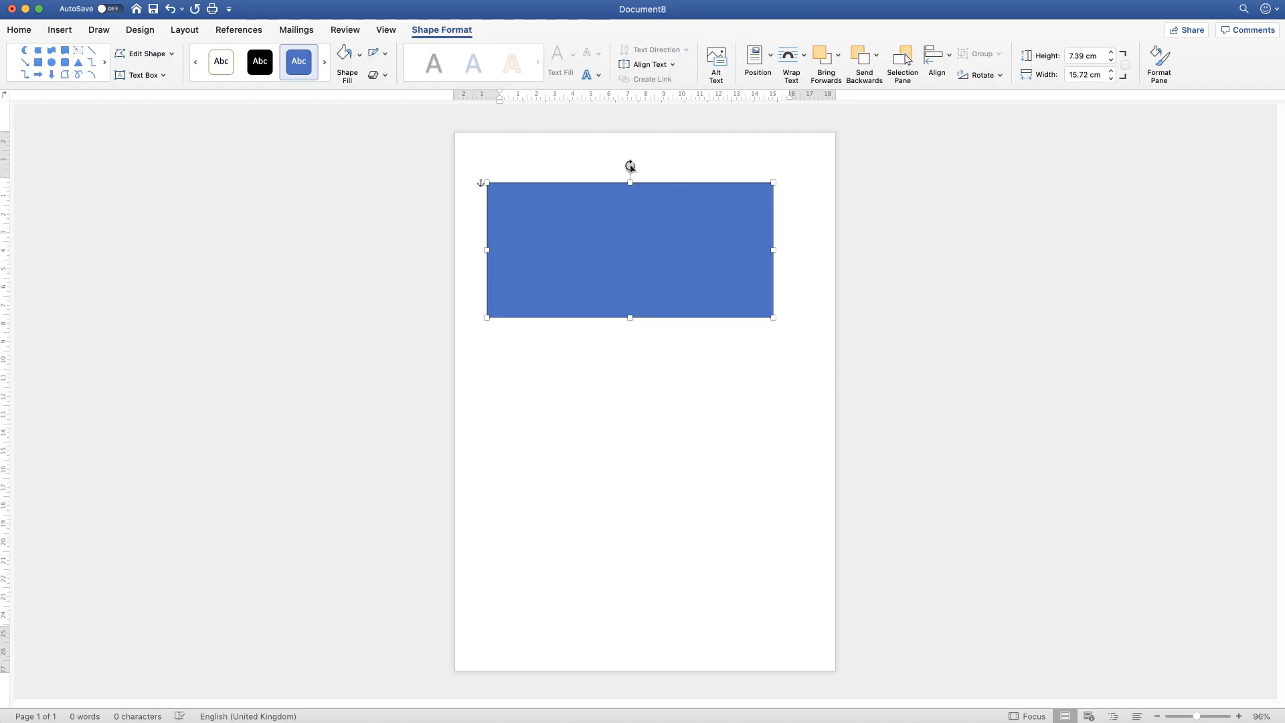
- Tilt the rectangle diagonally and push it off the page's top-left corner
left_click_drag(631, 167, 571, 197)
left_click_drag(666, 285, 465, 160)
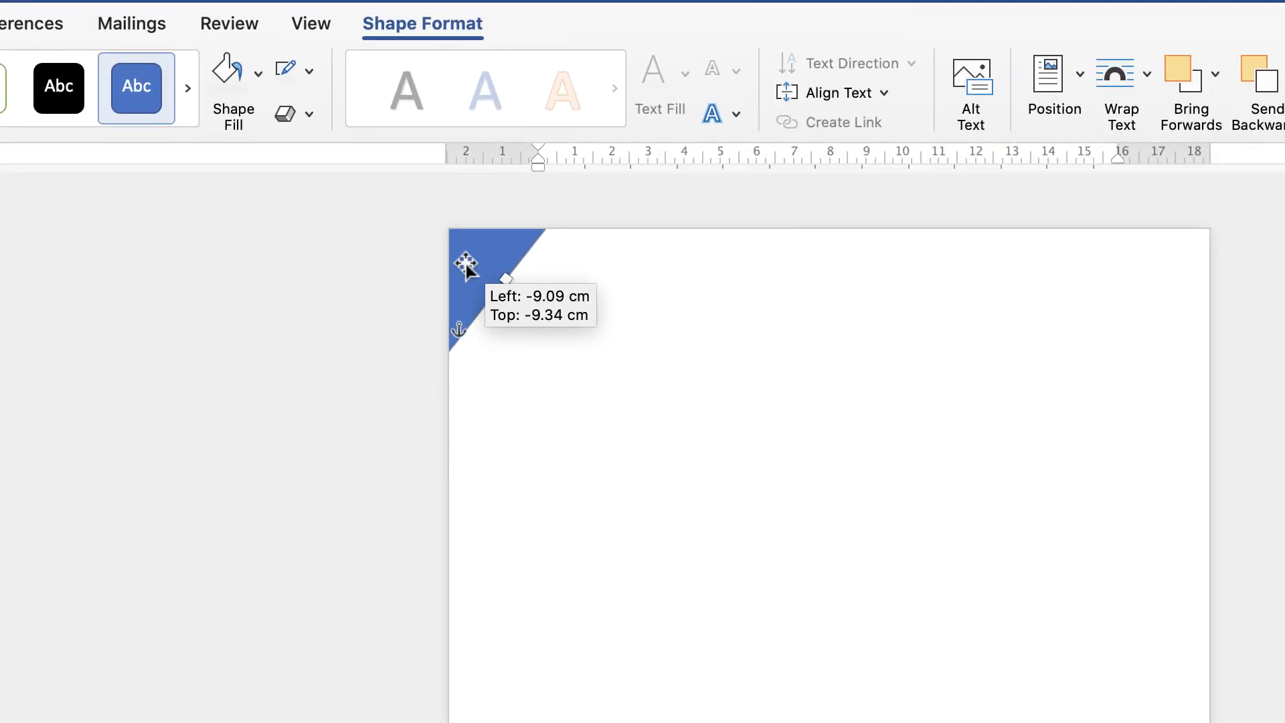
left_click_drag(467, 266, 558, 363)
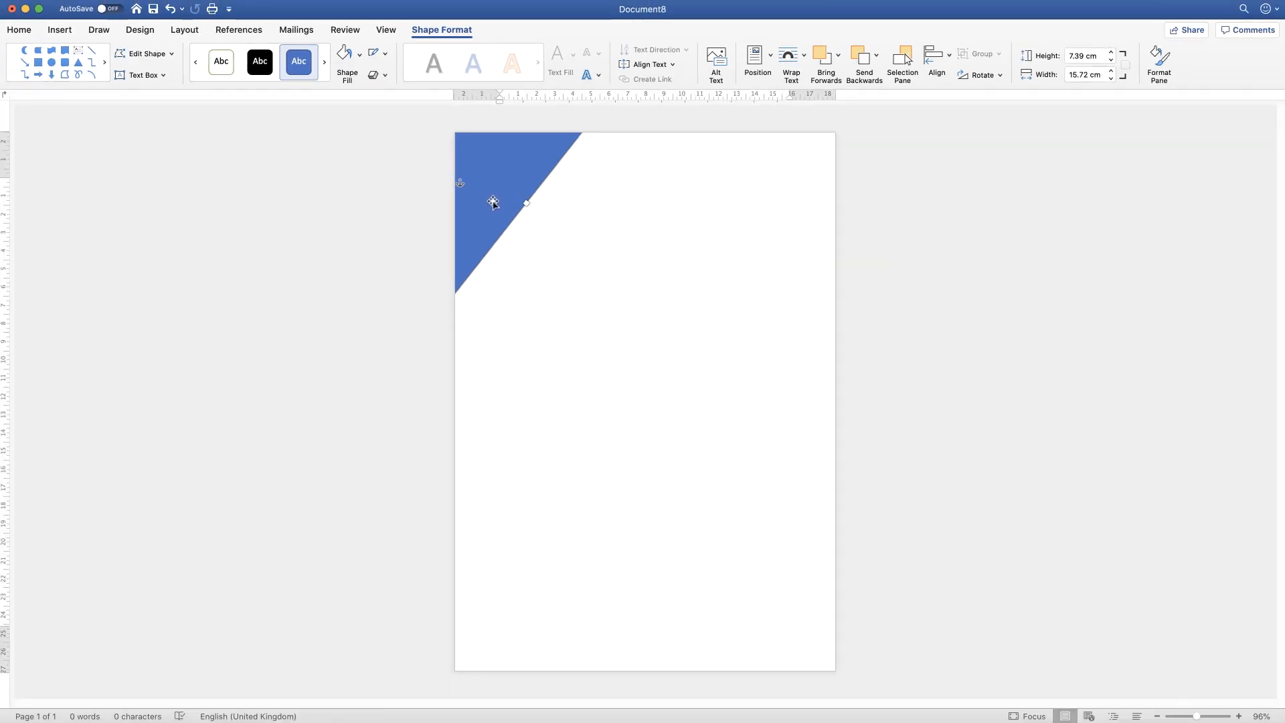
- Copy the blue triangle into the bottom-right corner, then paste another copy at top-left
left_click(20, 31)
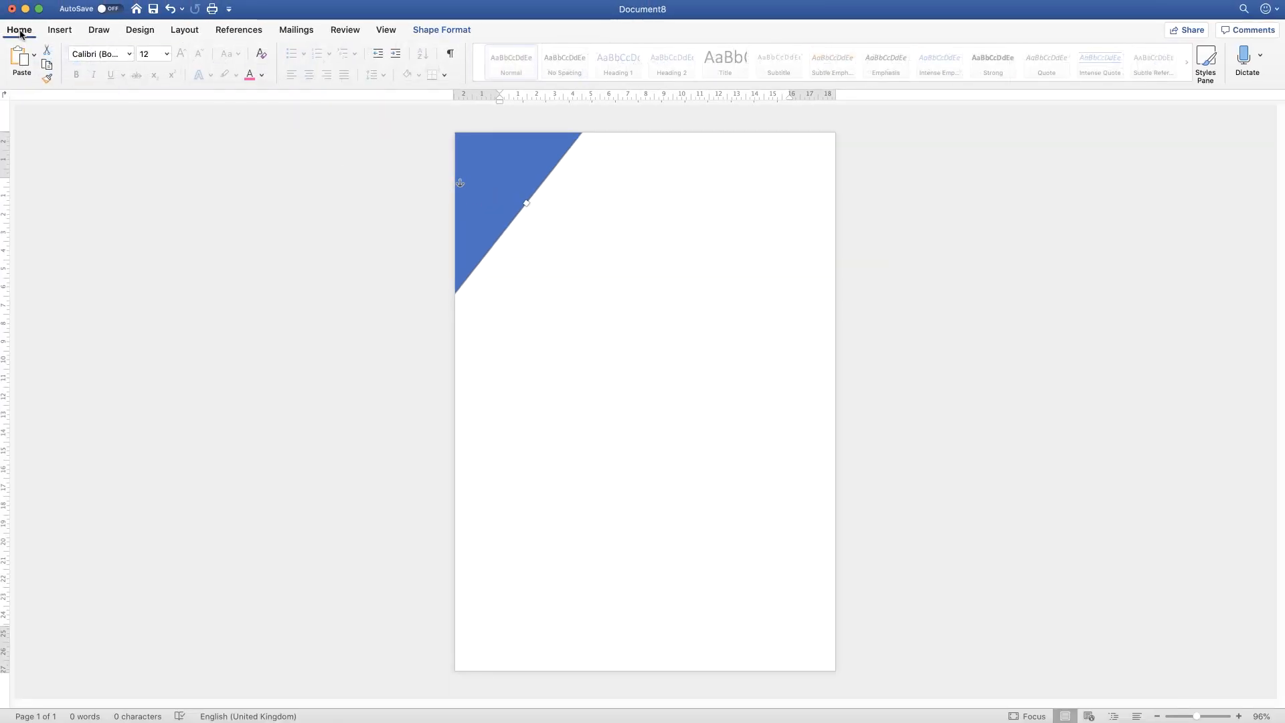
left_click(47, 65)
left_click(20, 57)
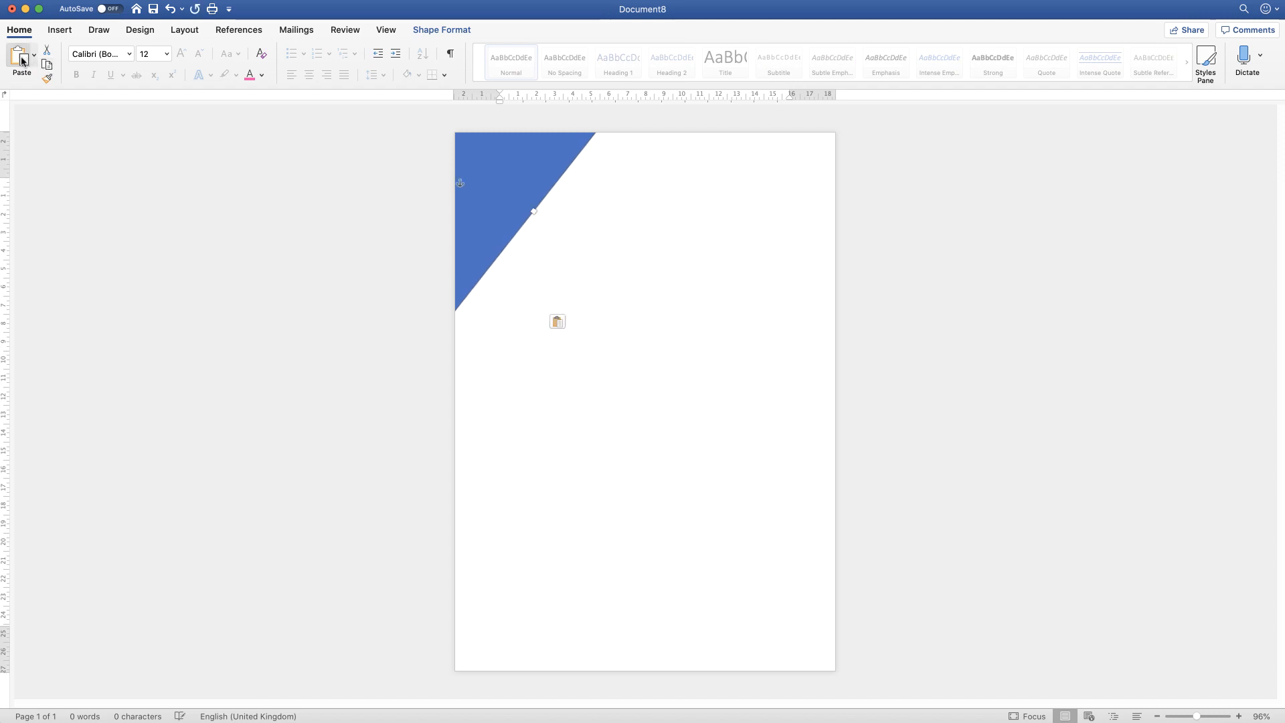
left_click_drag(501, 187, 811, 629)
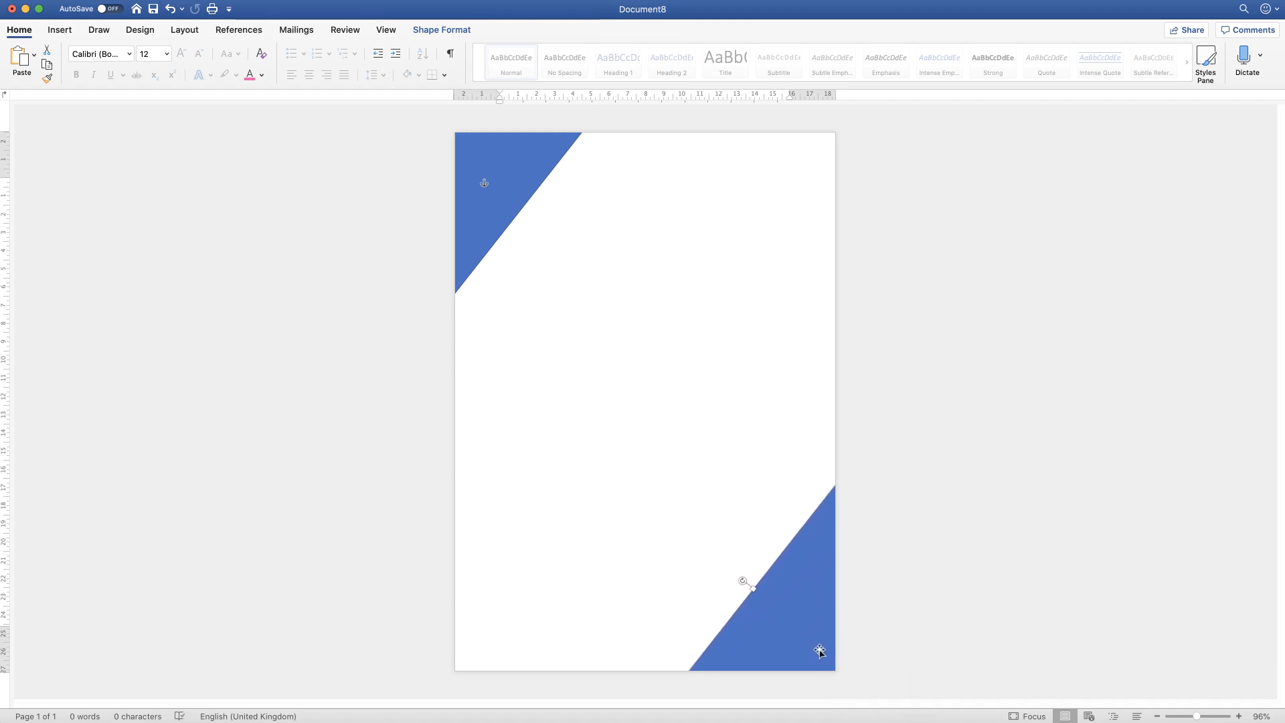
left_click(487, 228)
key("super+v")
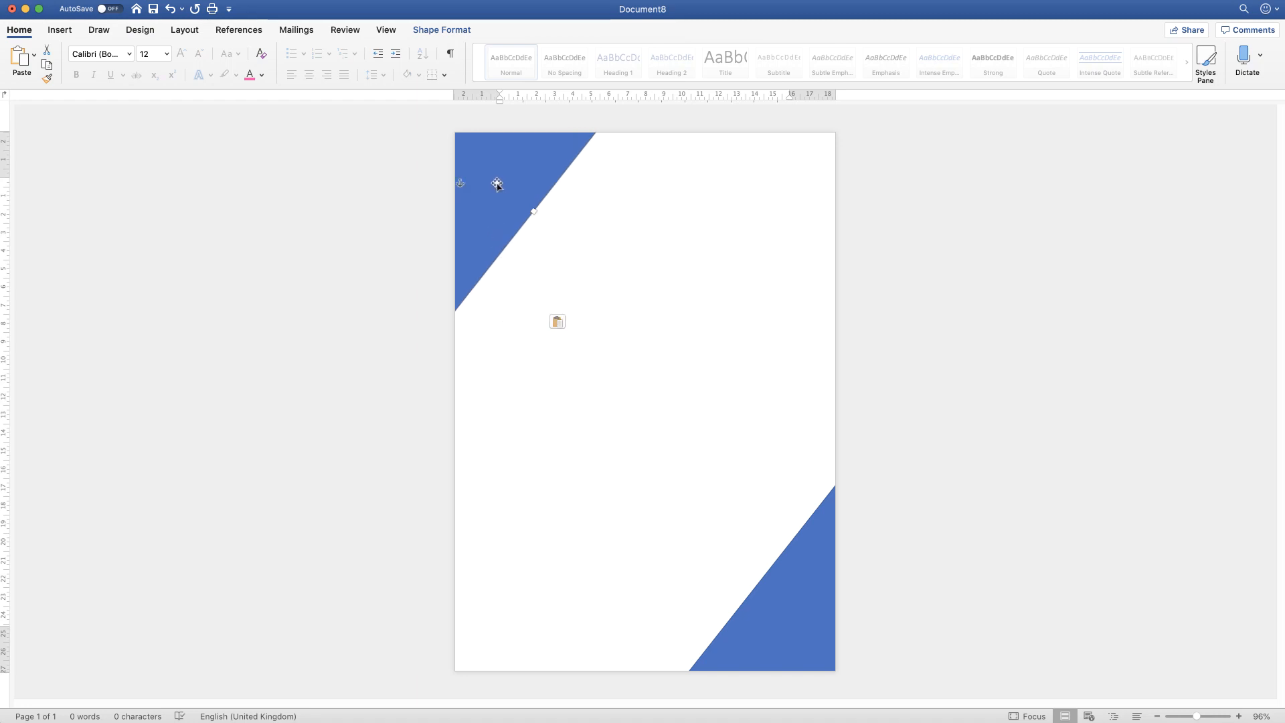
- Move the pasted rectangle to the page centre and give it a grey fill
left_click_drag(496, 181, 648, 367)
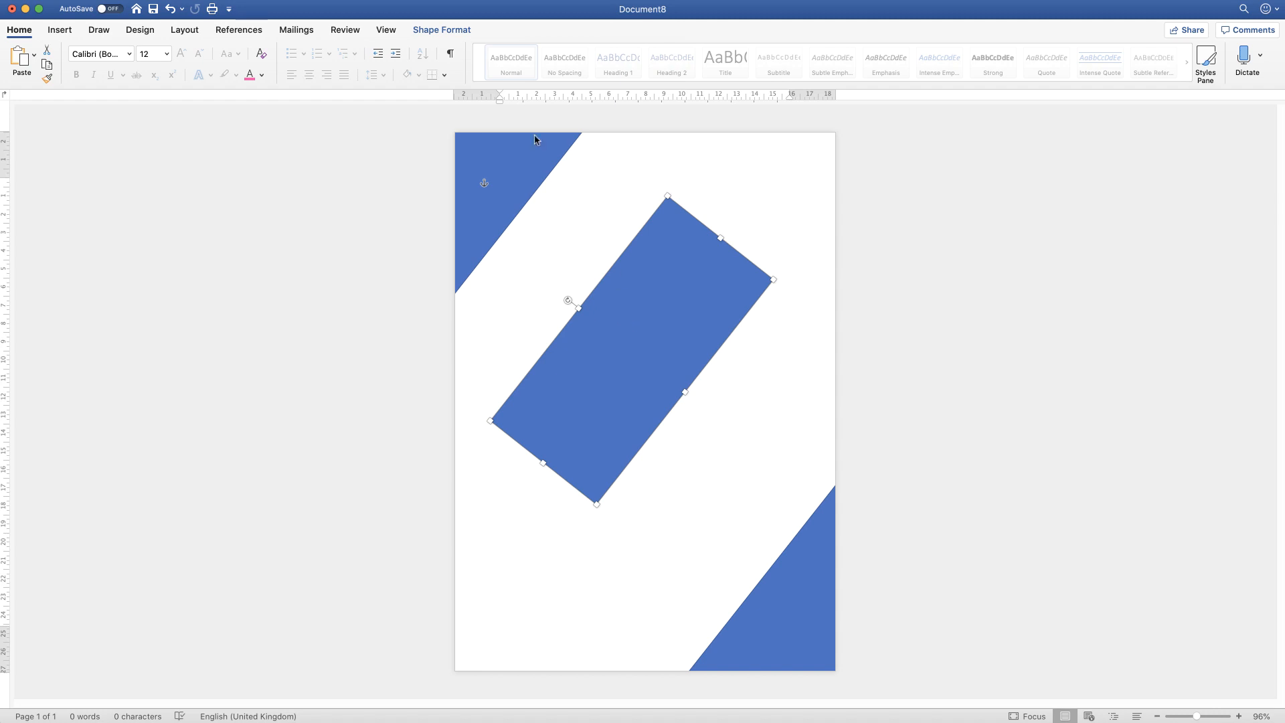
left_click(462, 33)
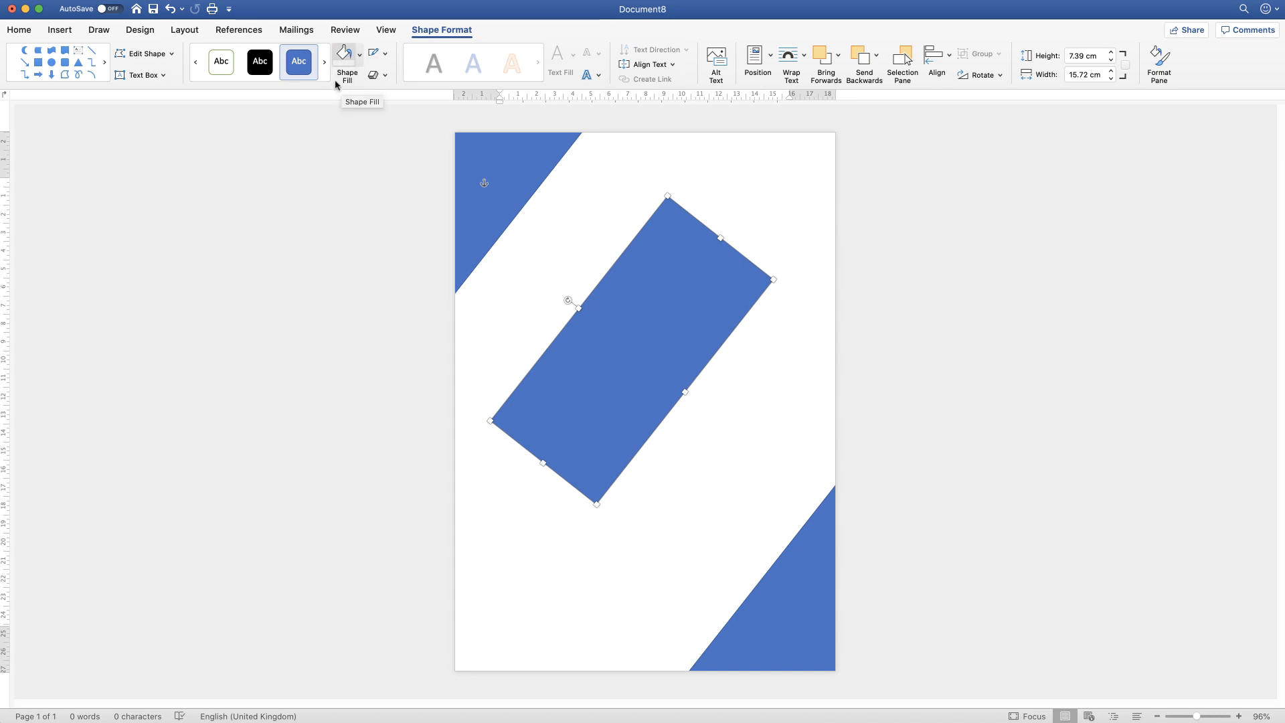
left_click(361, 58)
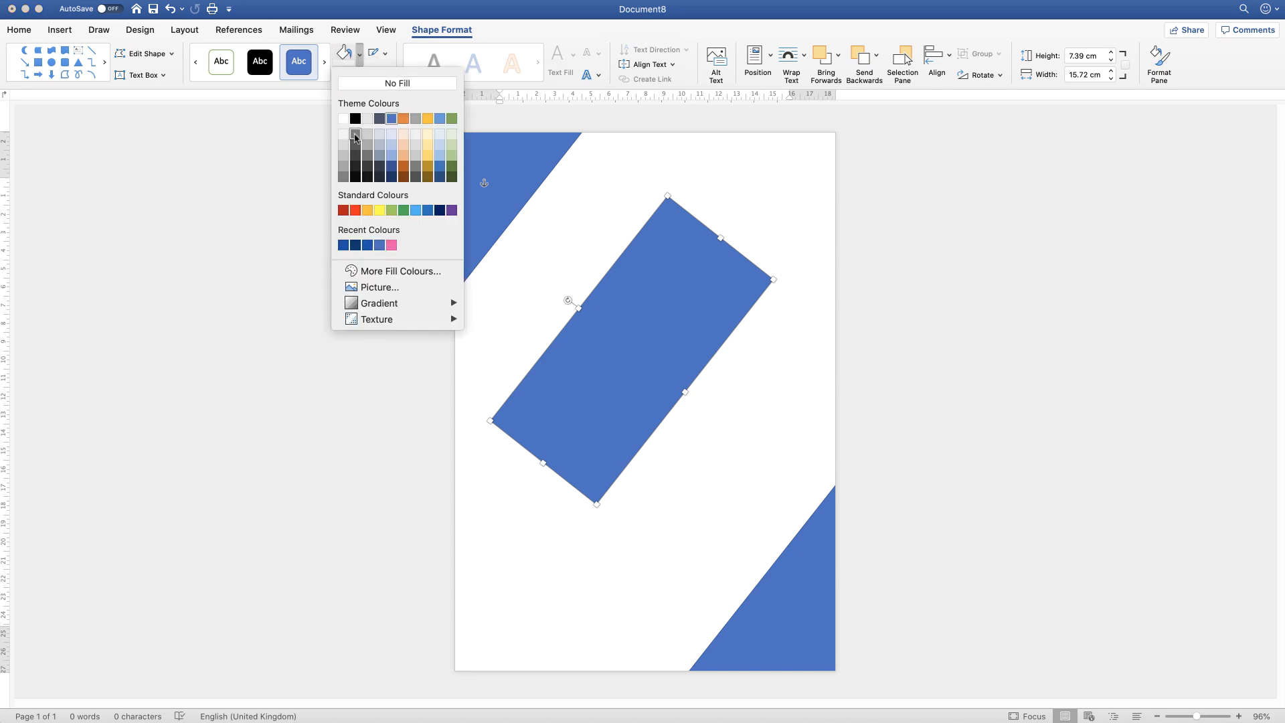
left_click(355, 136)
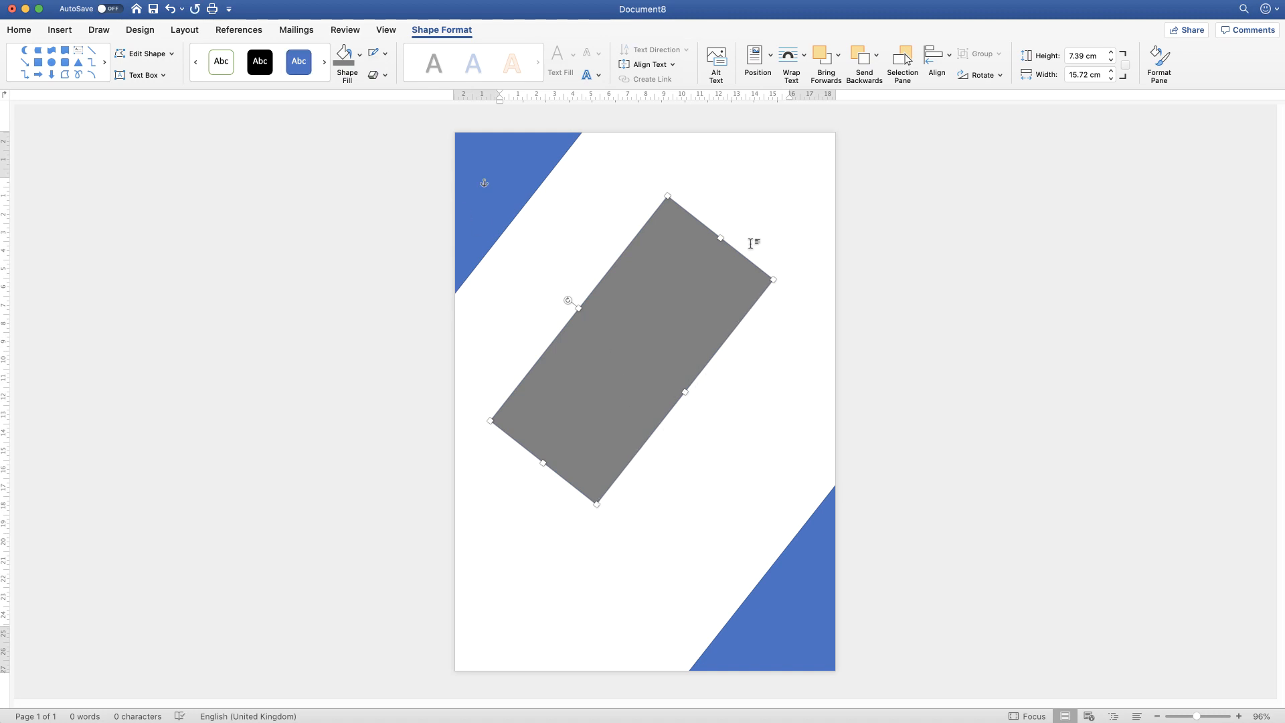
left_click(766, 190)
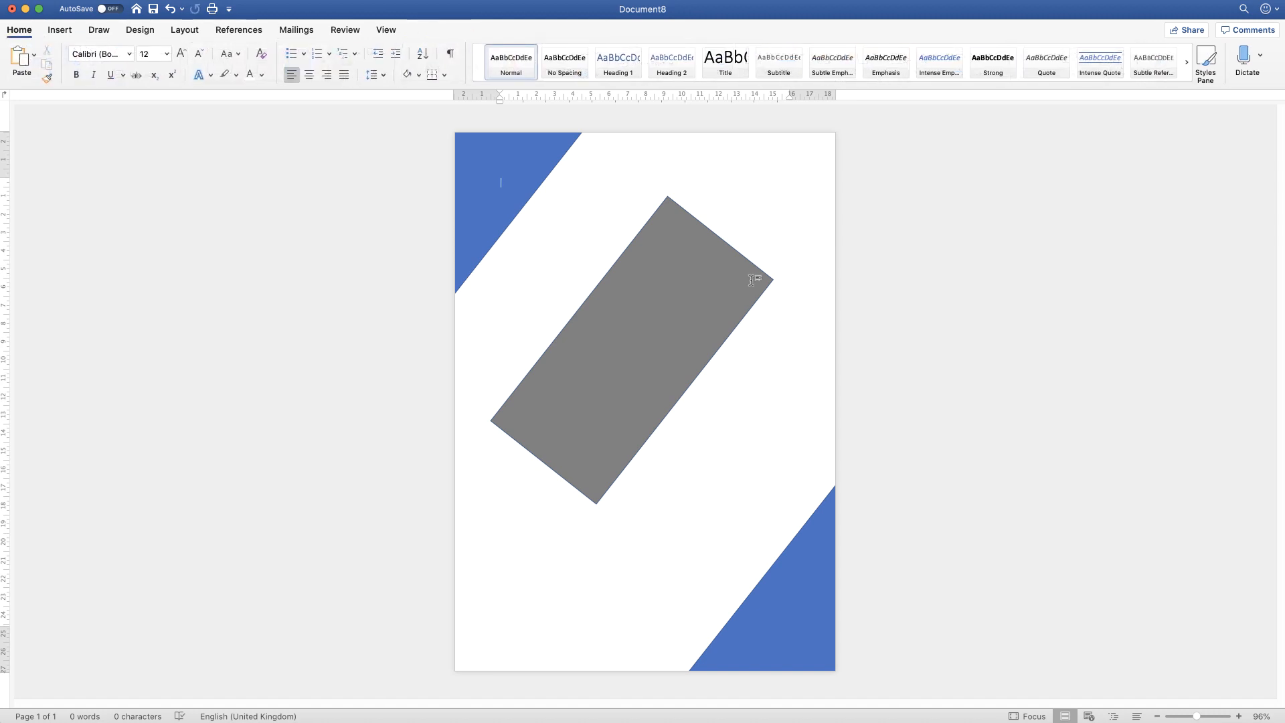
- Set the grey rectangle's Shape Outline to No Outline, then return to 100% zoom
left_click(1217, 716)
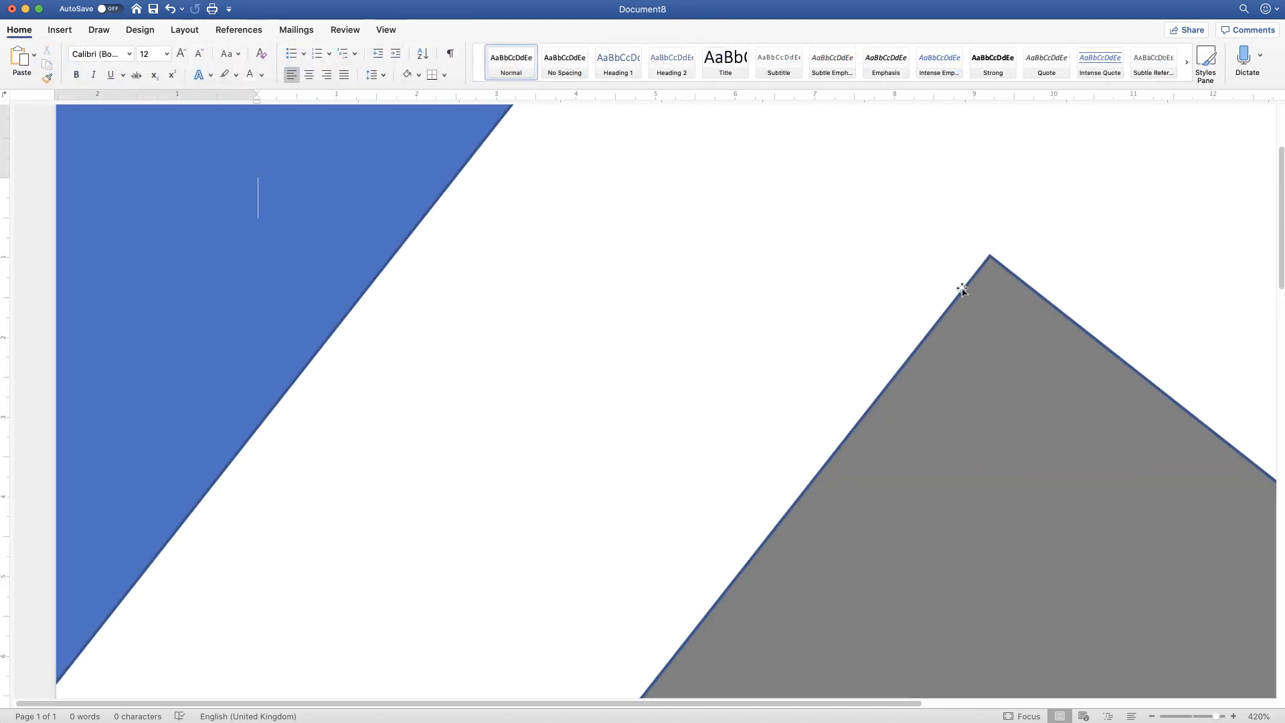
left_click(912, 467)
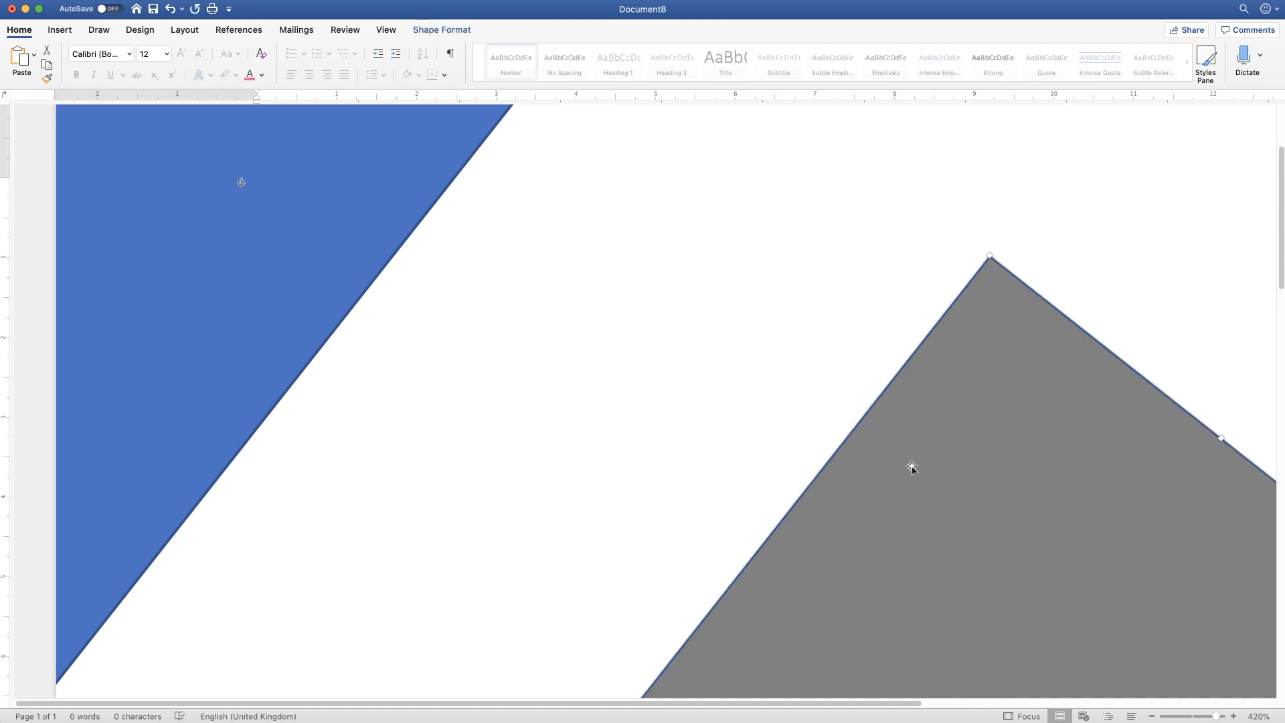
left_click(448, 30)
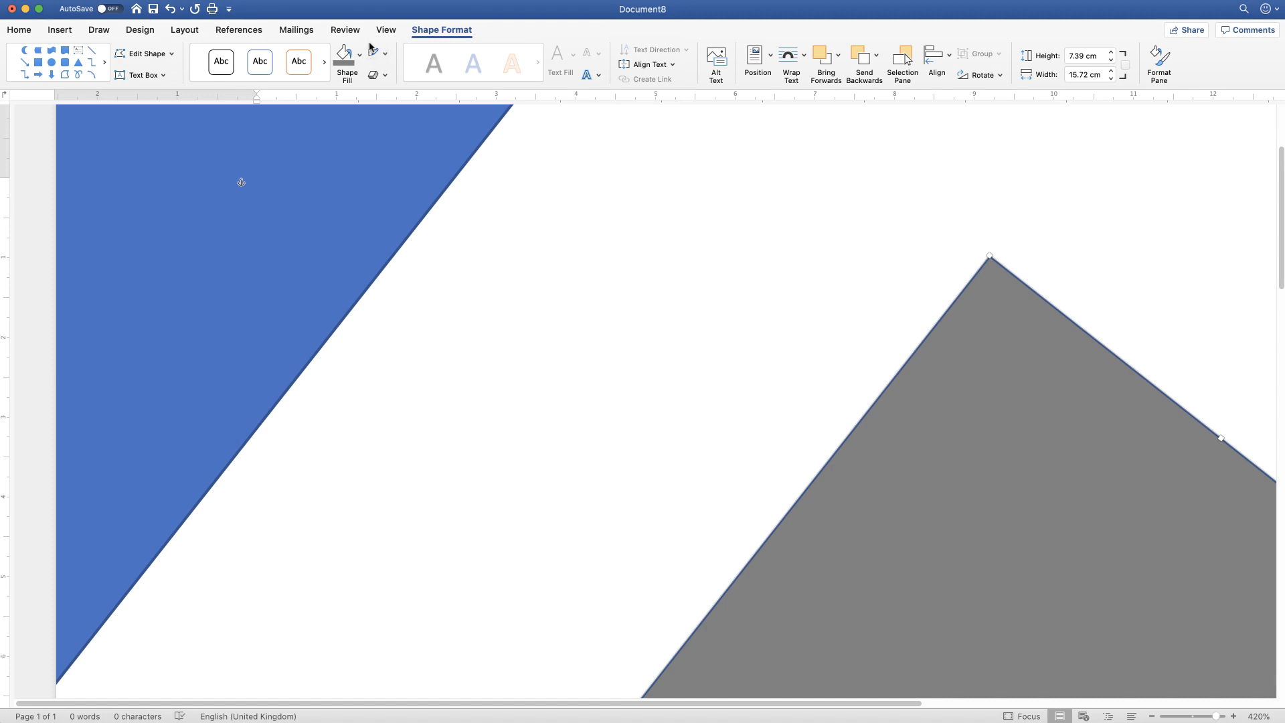
left_click(387, 57)
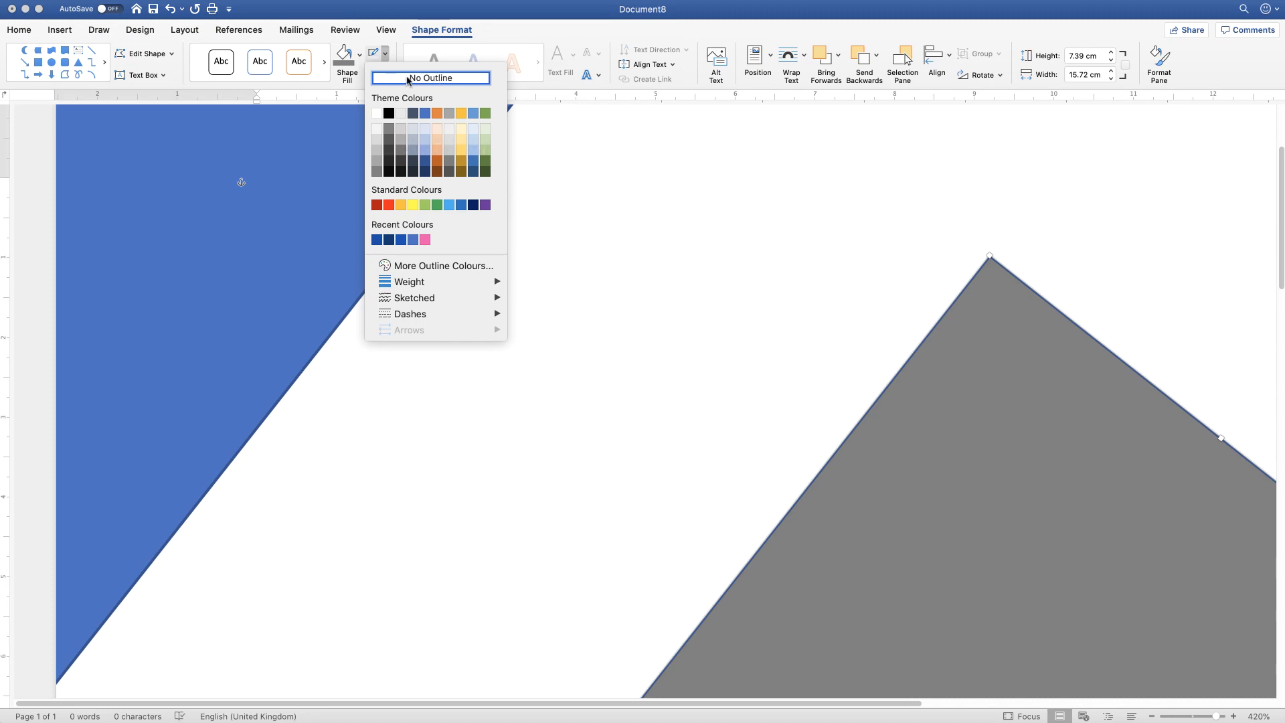
left_click(408, 79)
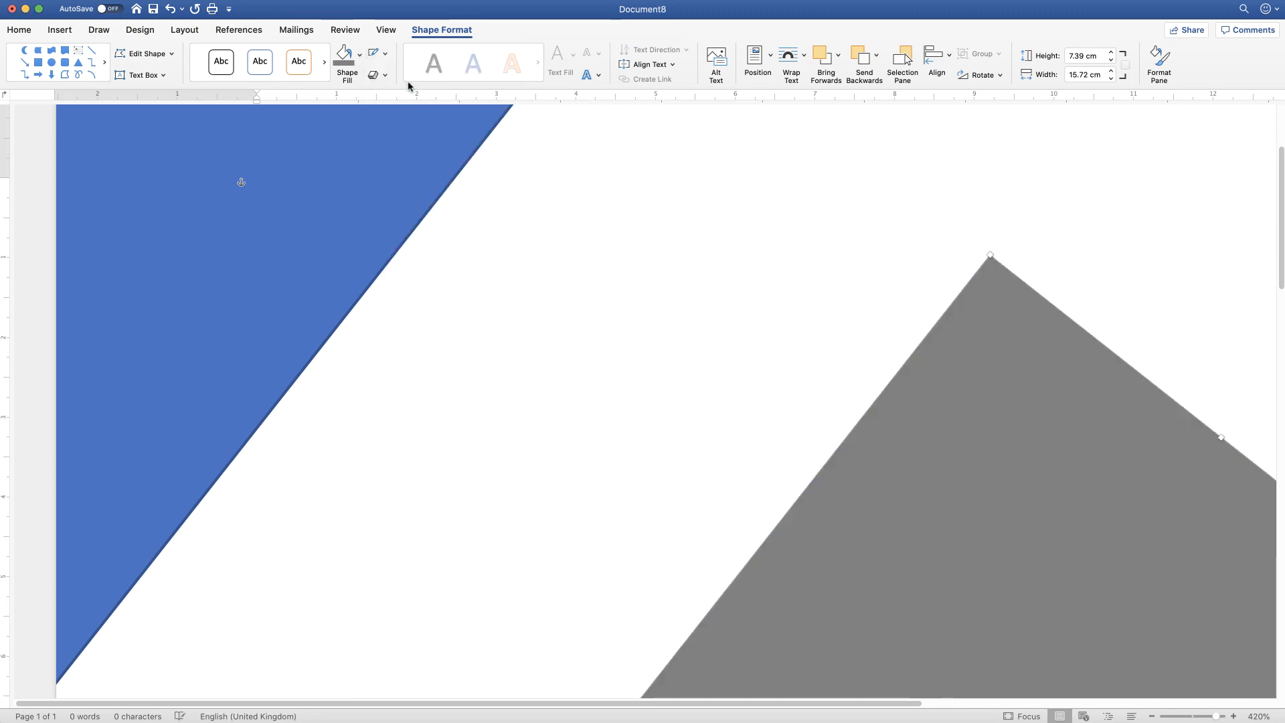
left_click(847, 324)
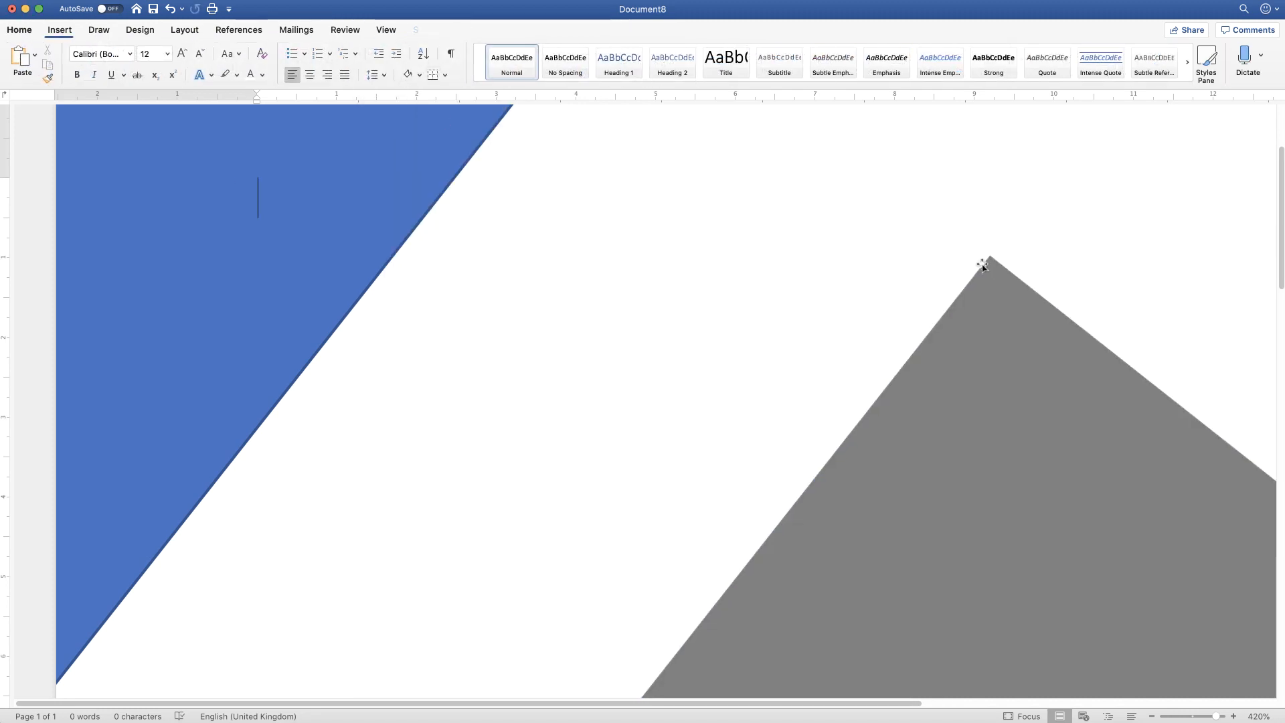
left_click(924, 433)
left_click(1192, 717)
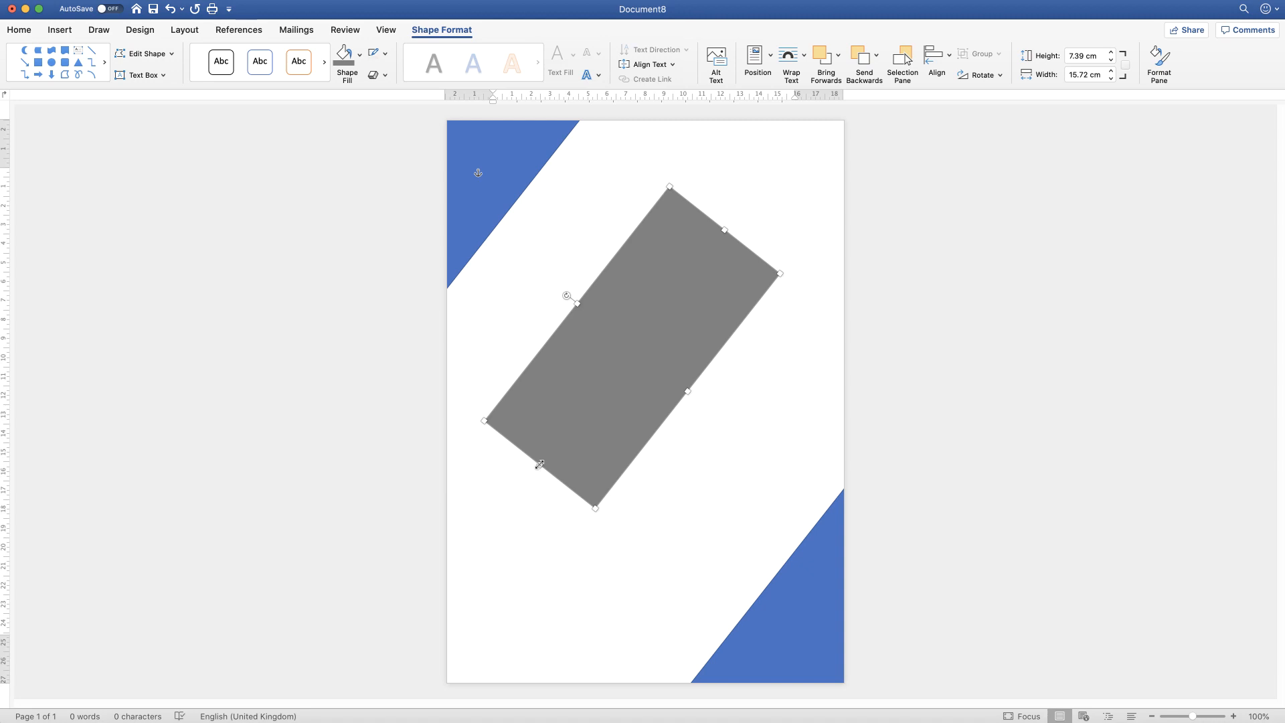
- Widen the grey rectangle to 21.19 cm and move it toward the top-left corner
left_click_drag(539, 465, 505, 508)
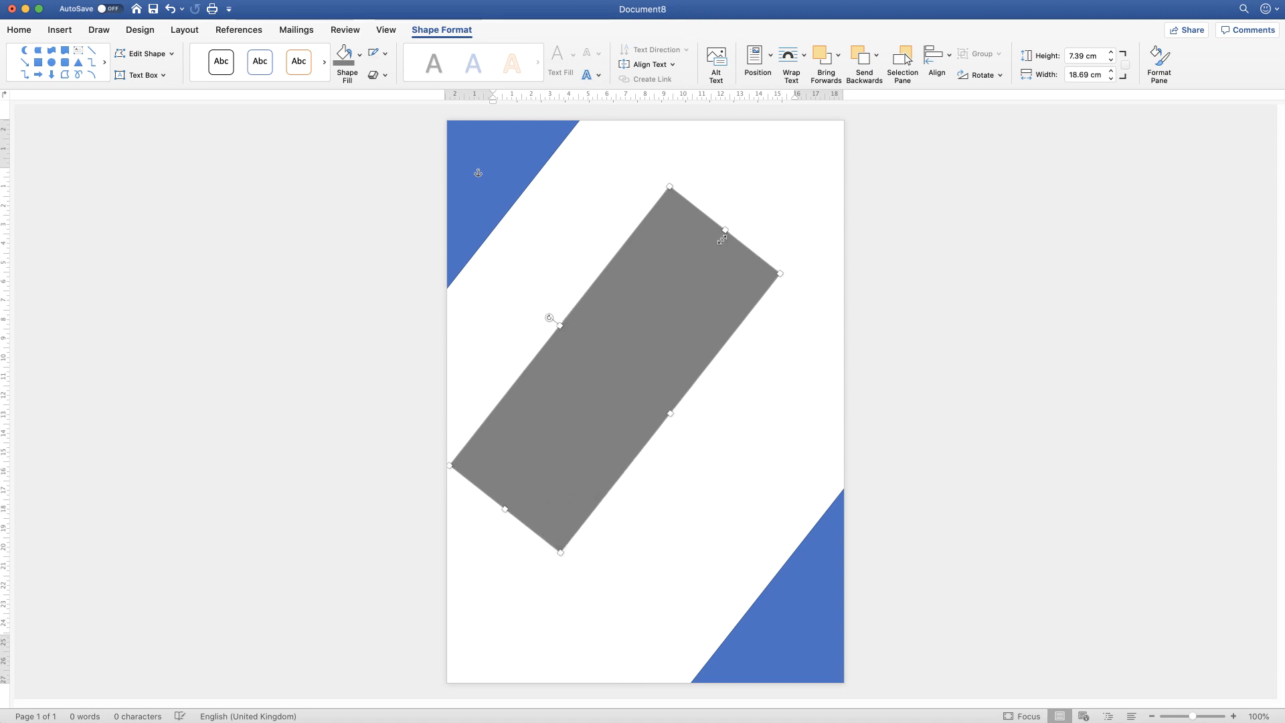
left_click_drag(724, 231, 755, 192)
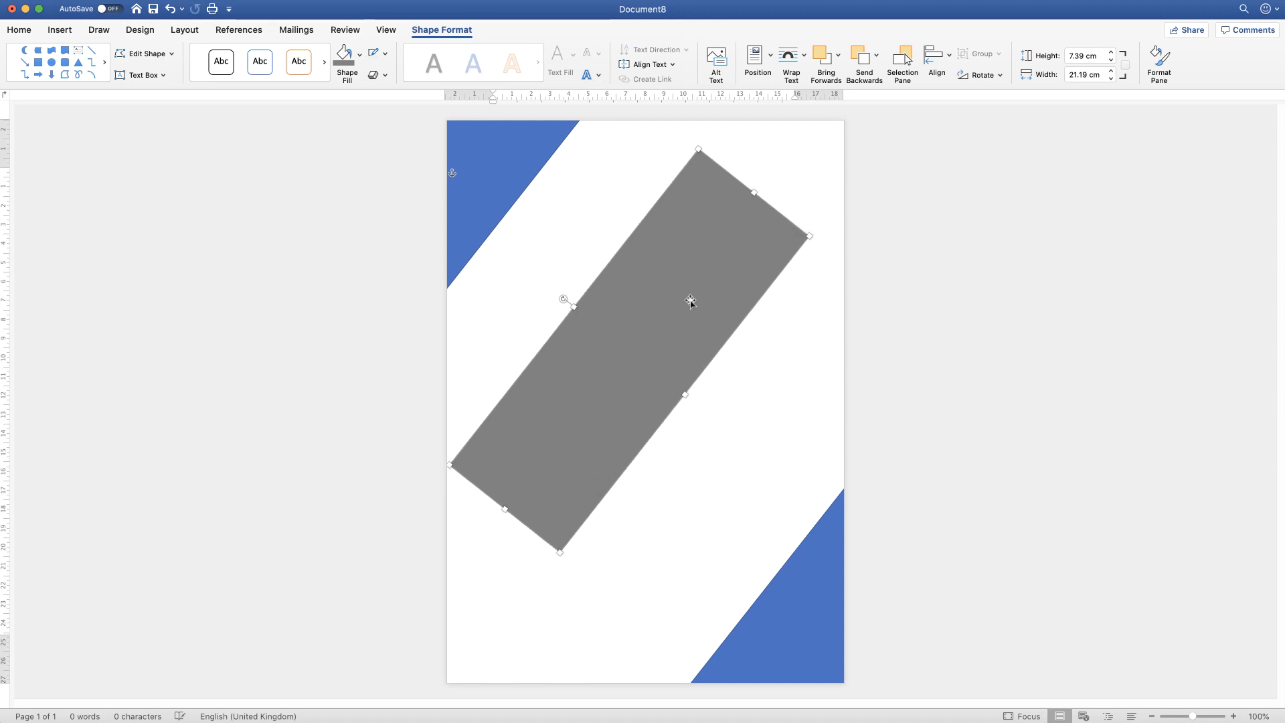
left_click_drag(645, 393, 561, 311)
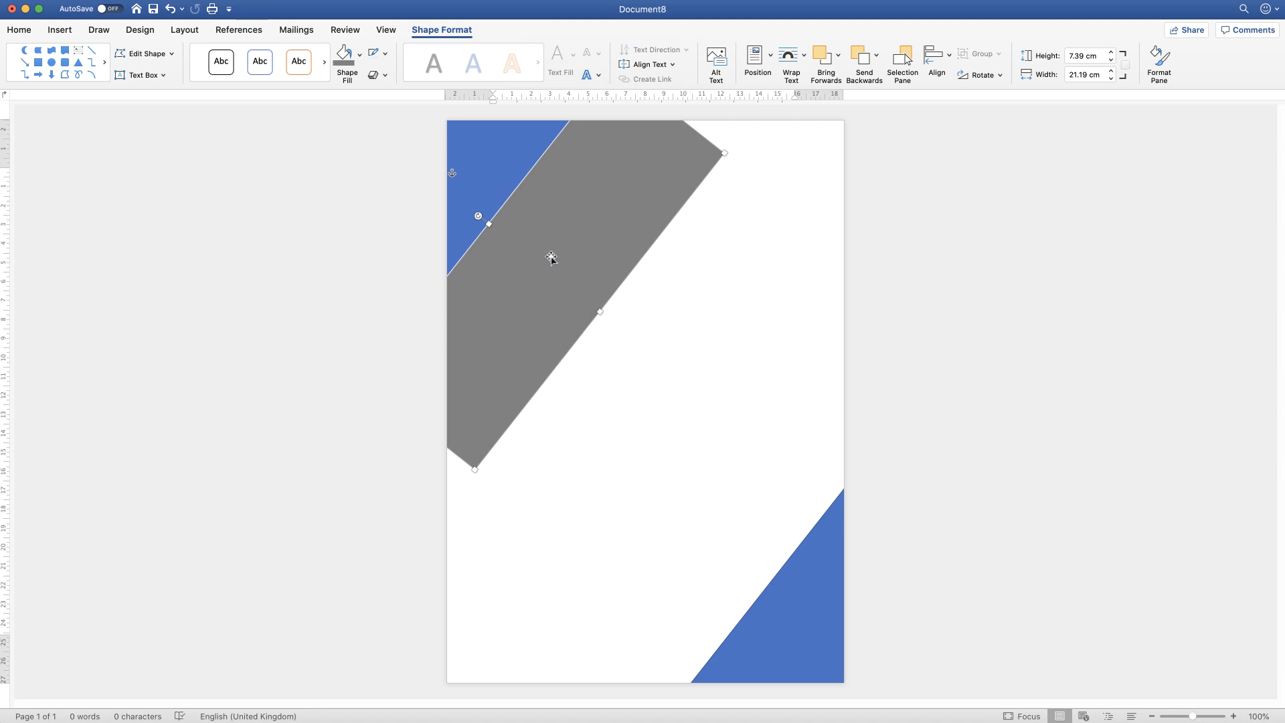
mouse_move(551, 258)
left_mouse_down()
mouse_move(571, 281)
mouse_move(564, 267)
left_mouse_up()
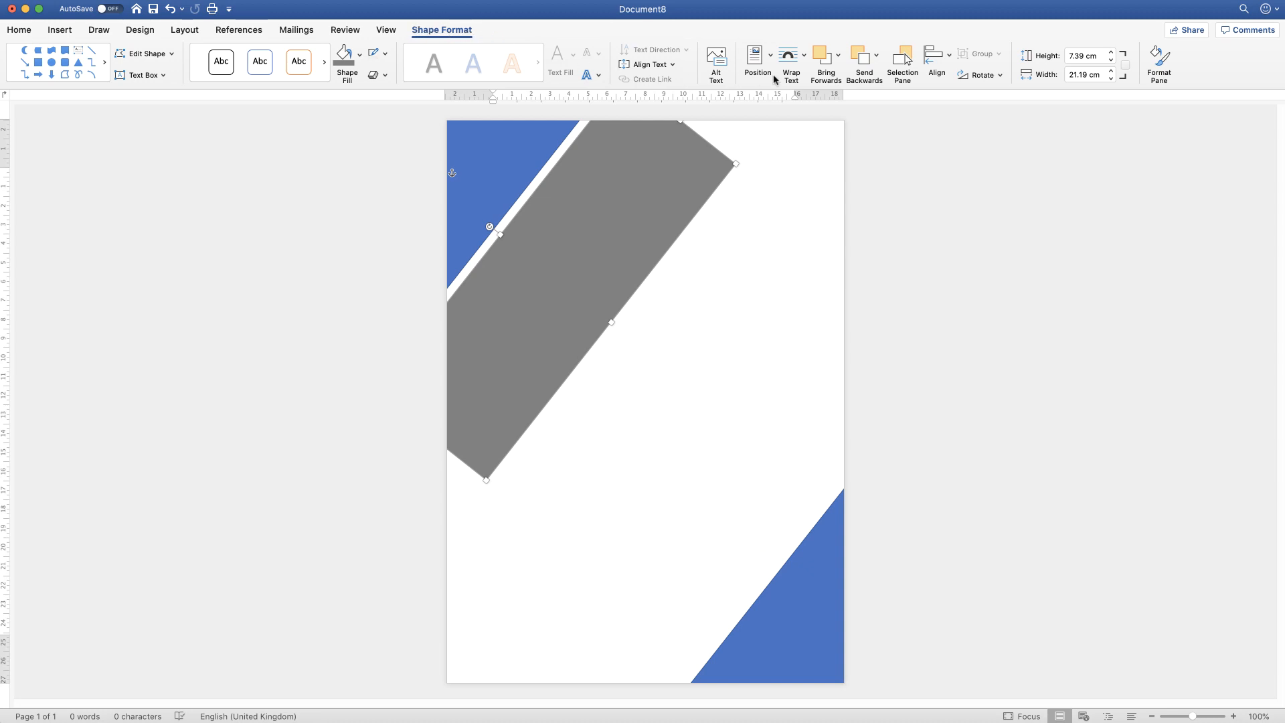
- Send the grey rectangle to back and slide it up behind the blue triangle
left_click(877, 59)
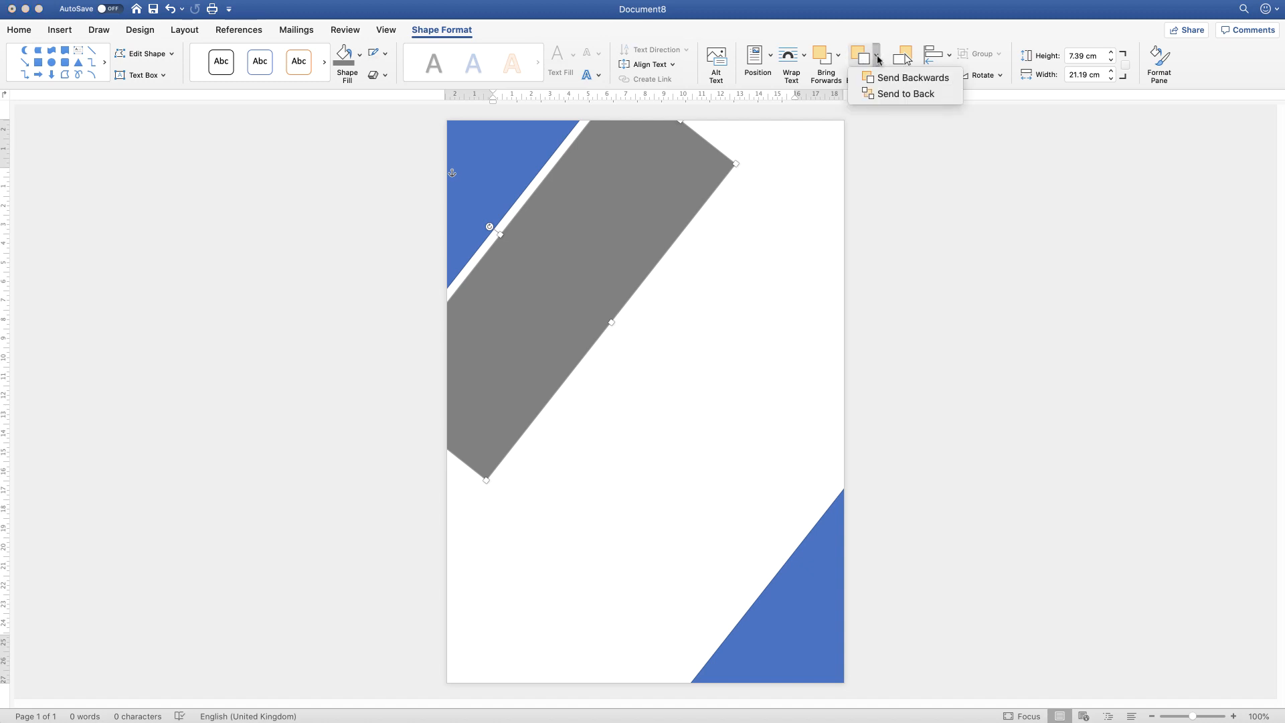
left_click(895, 95)
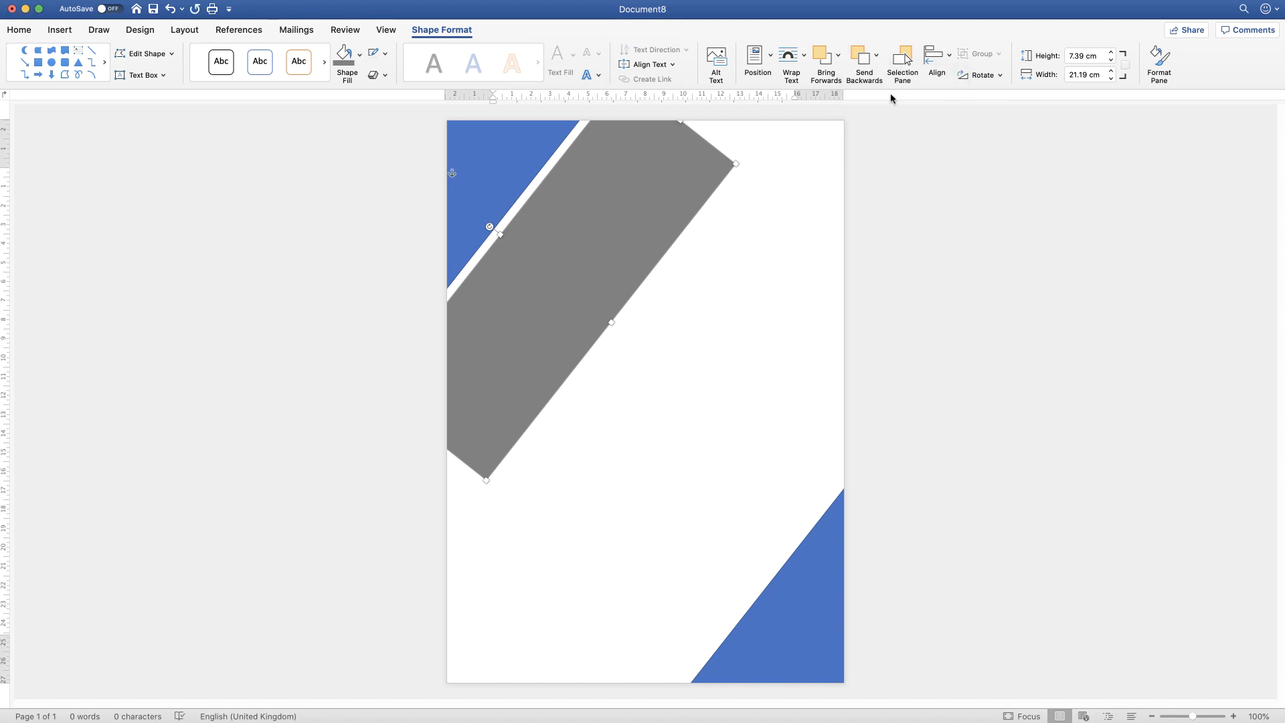
left_click_drag(587, 298, 500, 204)
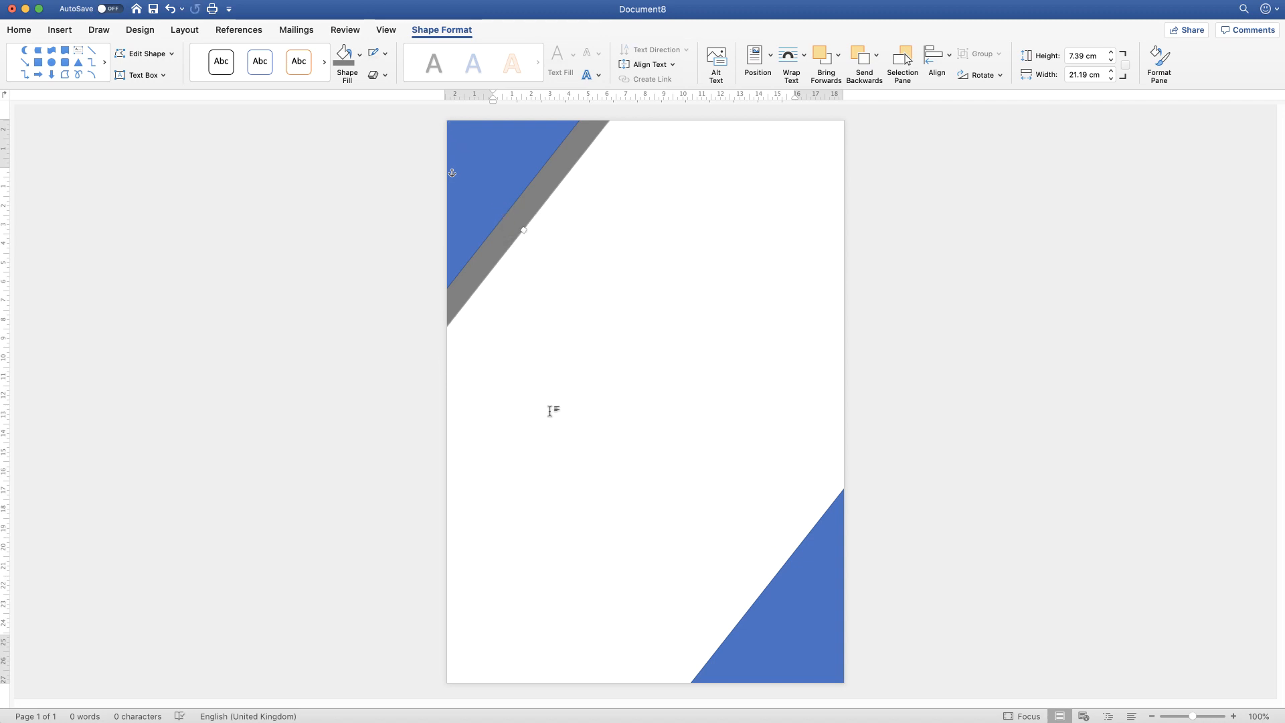
left_click(607, 250)
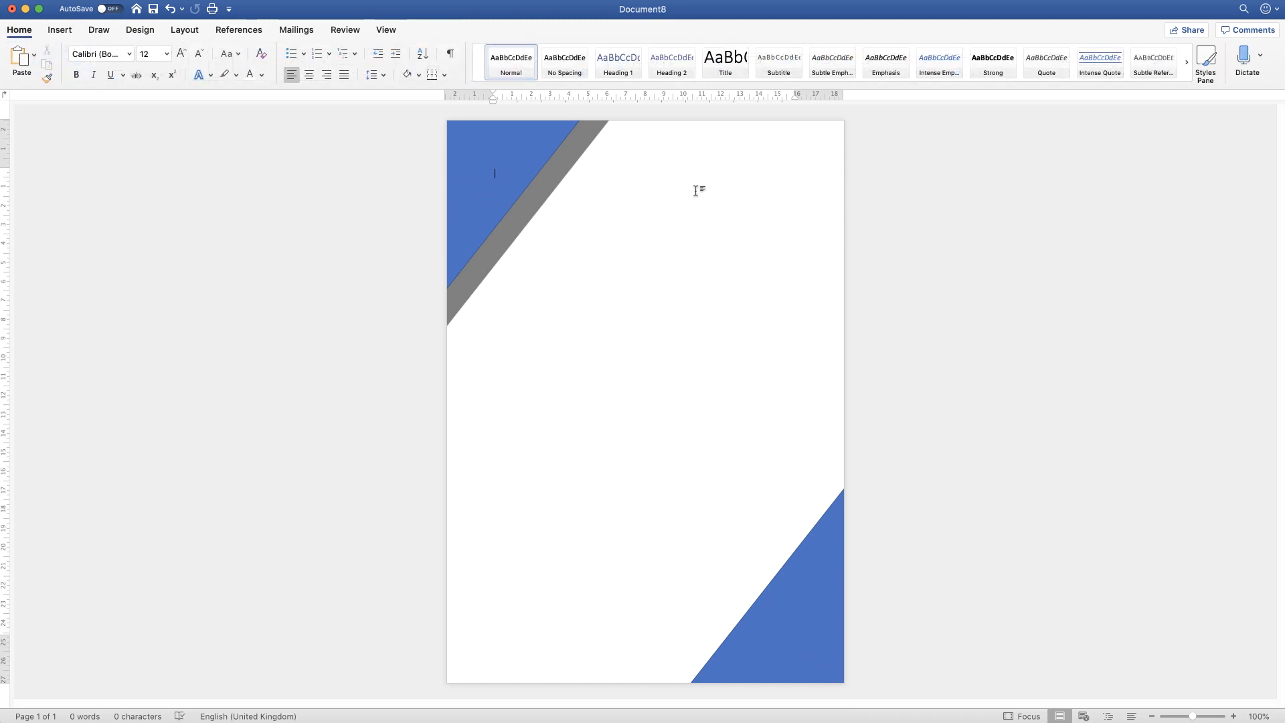
- Insert the picture letter-c-logo.png from file near the top of the page
left_click(59, 30)
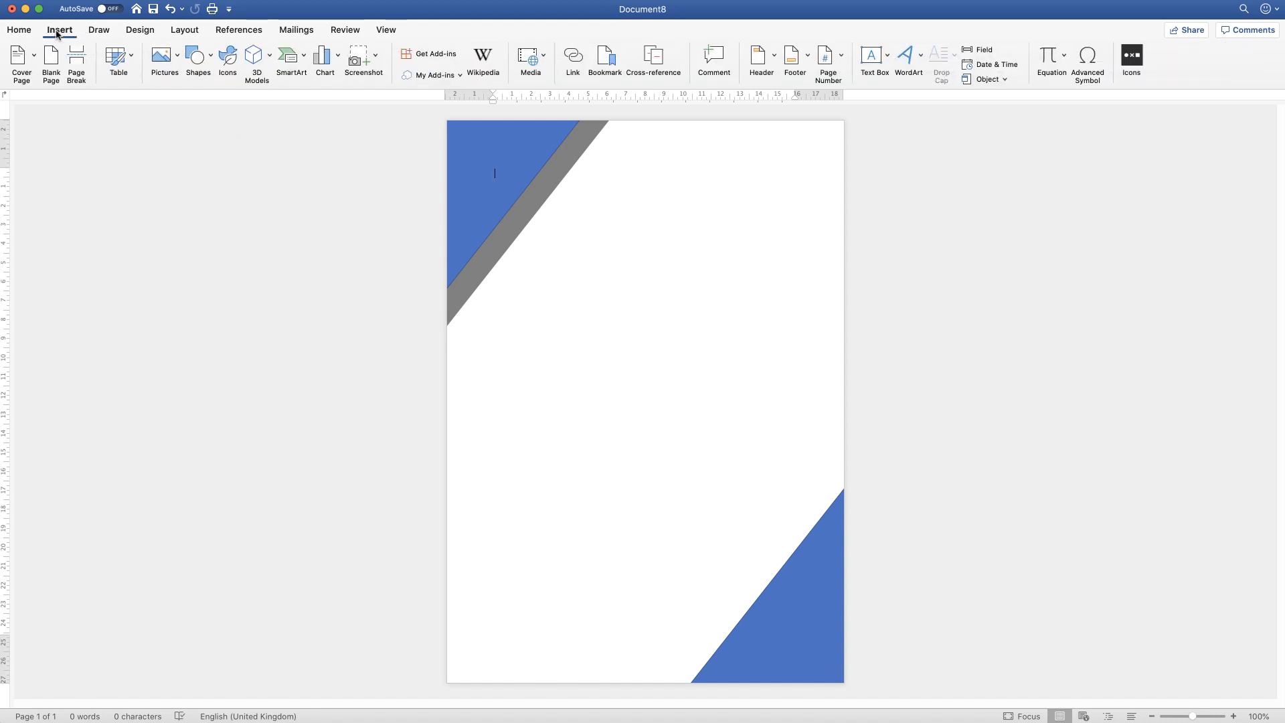
left_click(178, 58)
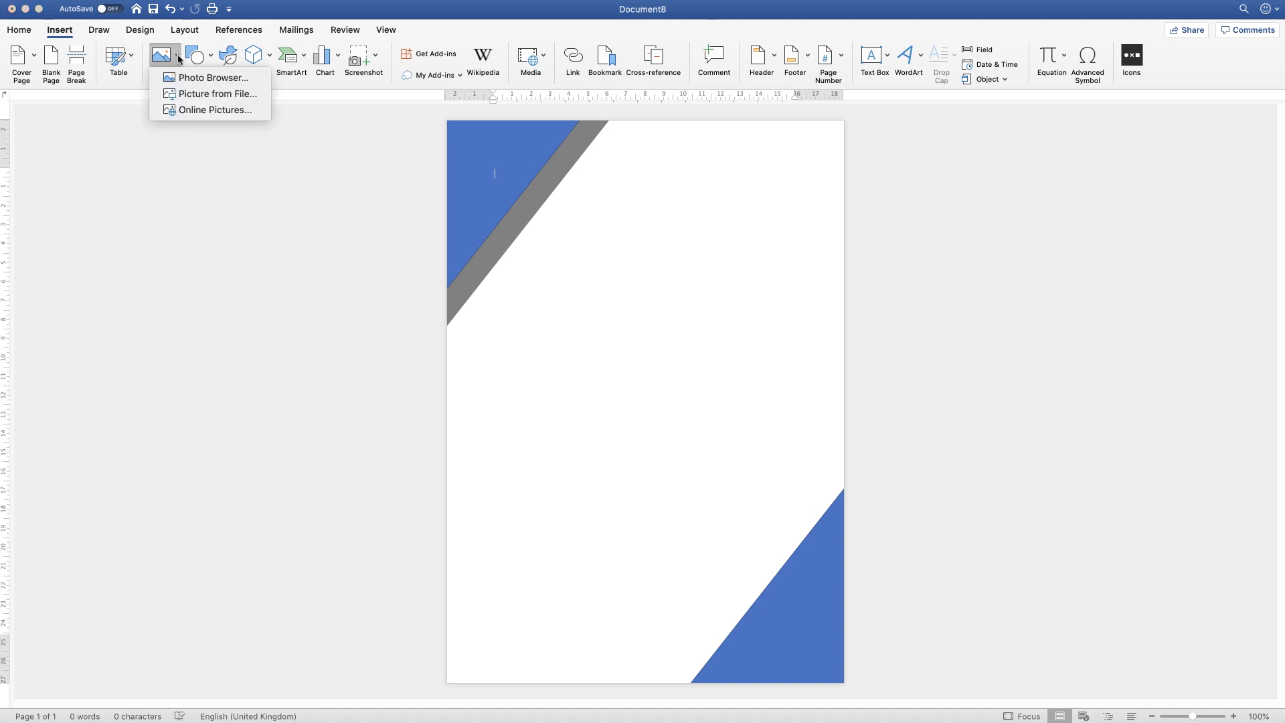
left_click(191, 98)
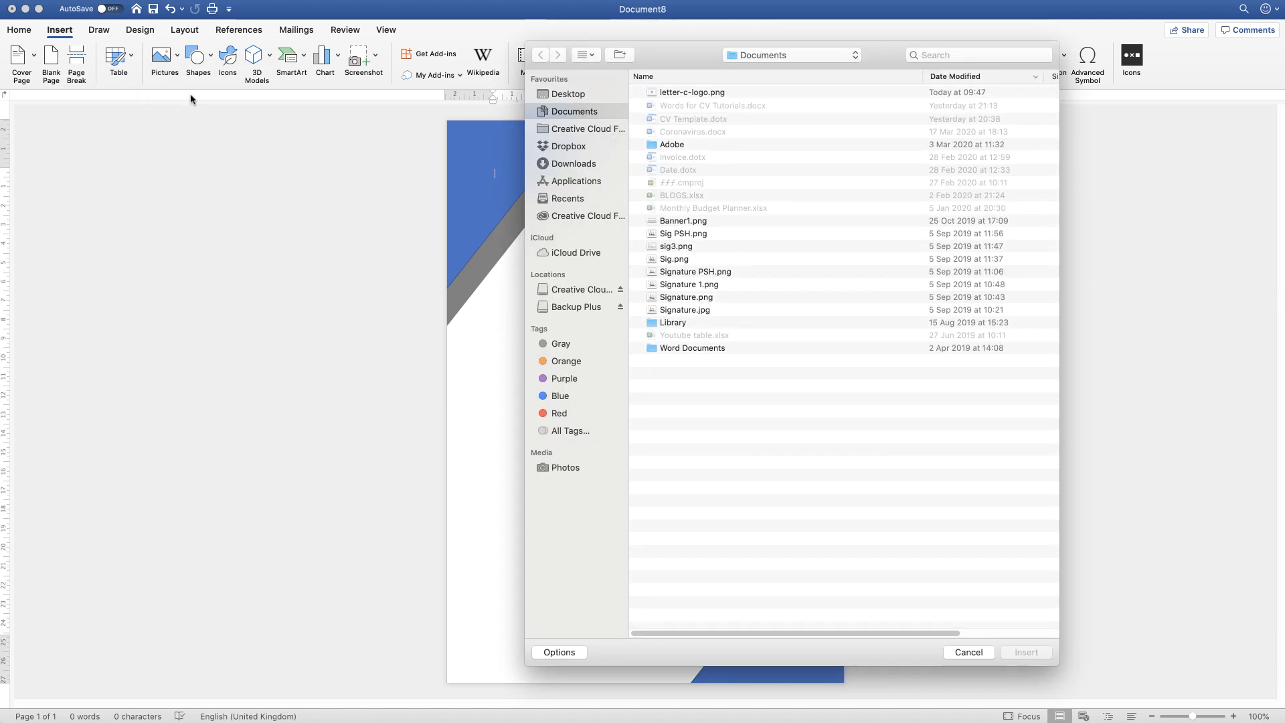
left_click(753, 95)
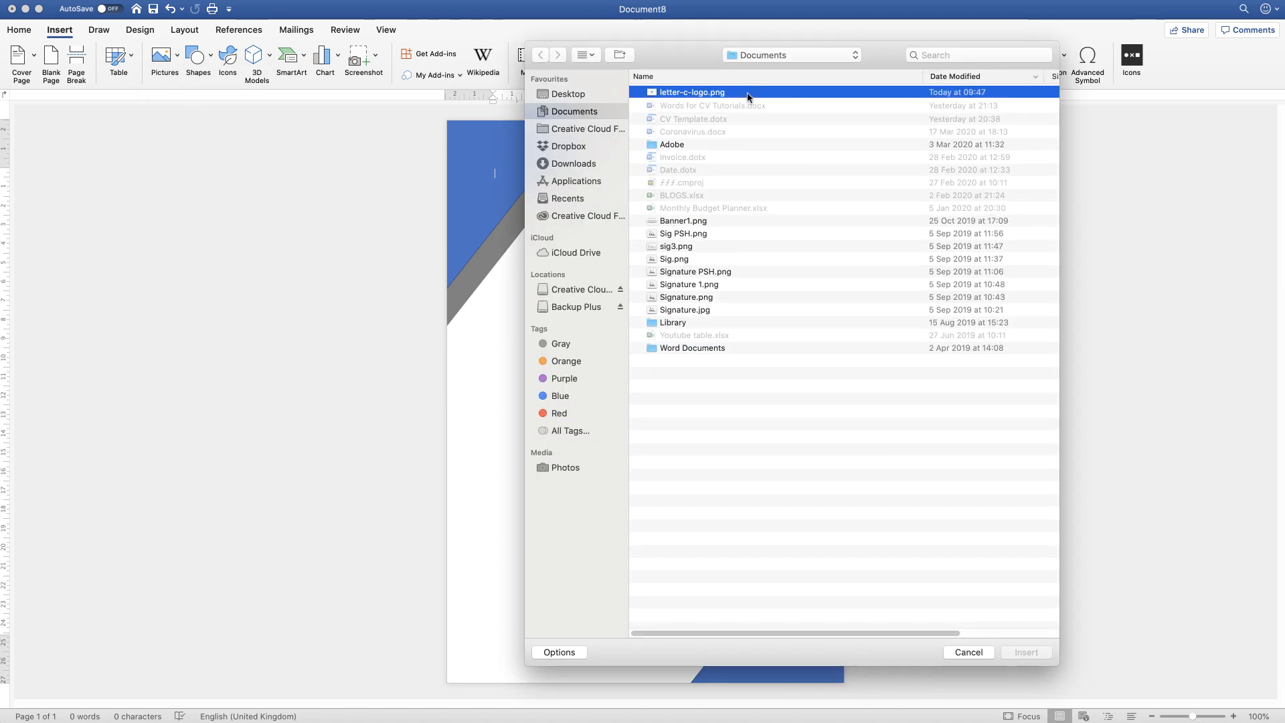
left_click(1019, 653)
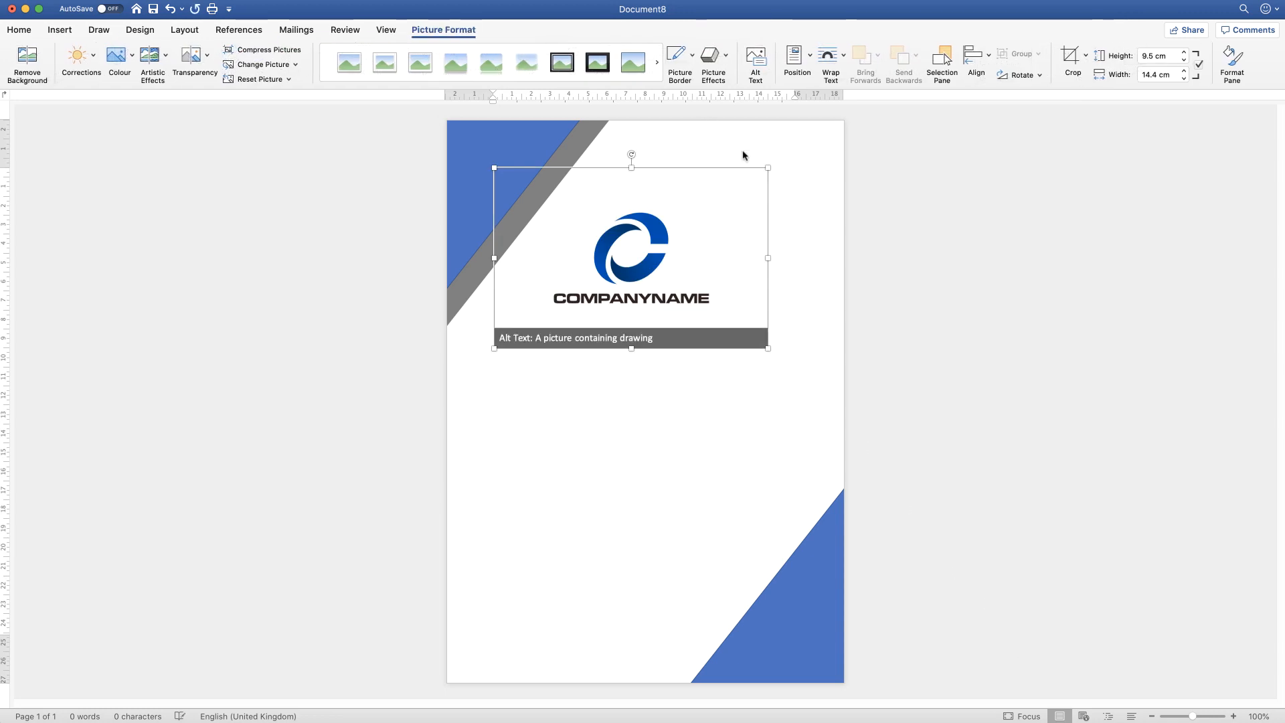
left_click_drag(627, 229, 590, 231)
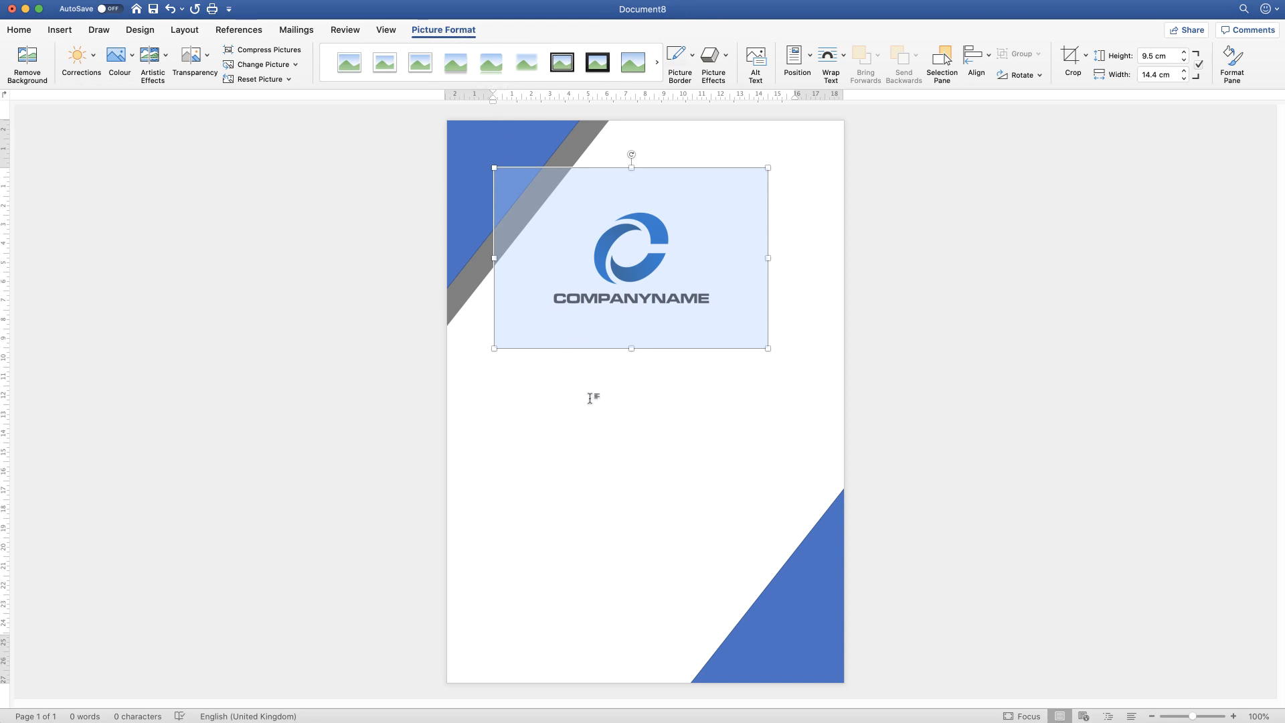
left_click(1008, 384)
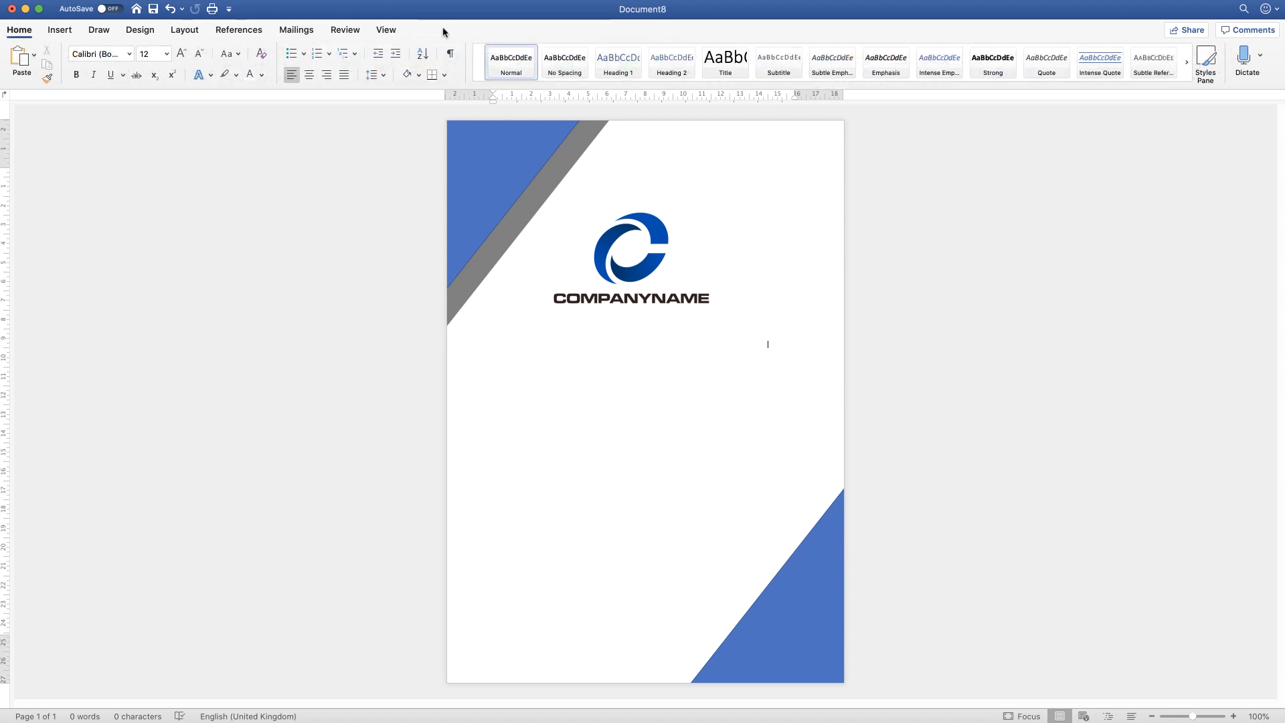
- Set the logo to In Front of Text, shrink it to 8.68 × 5.72 cm, place it top-right
left_click(634, 274)
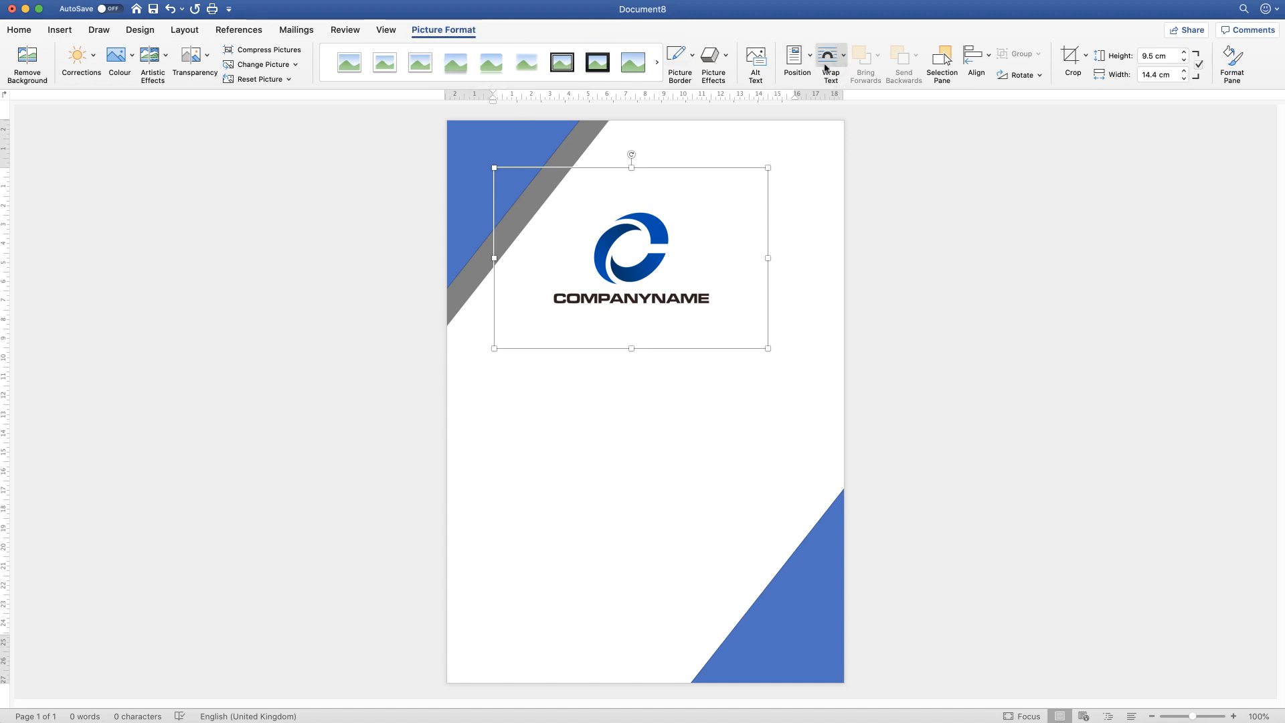
left_click(844, 58)
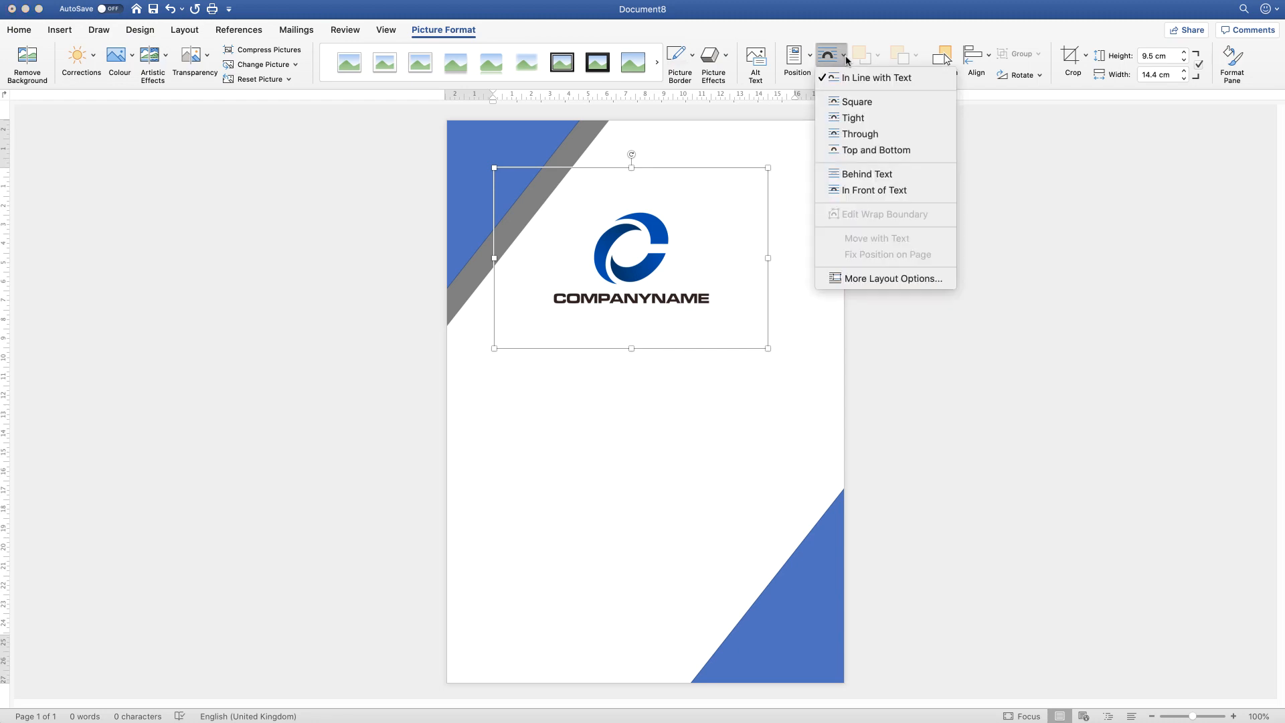
left_click(871, 192)
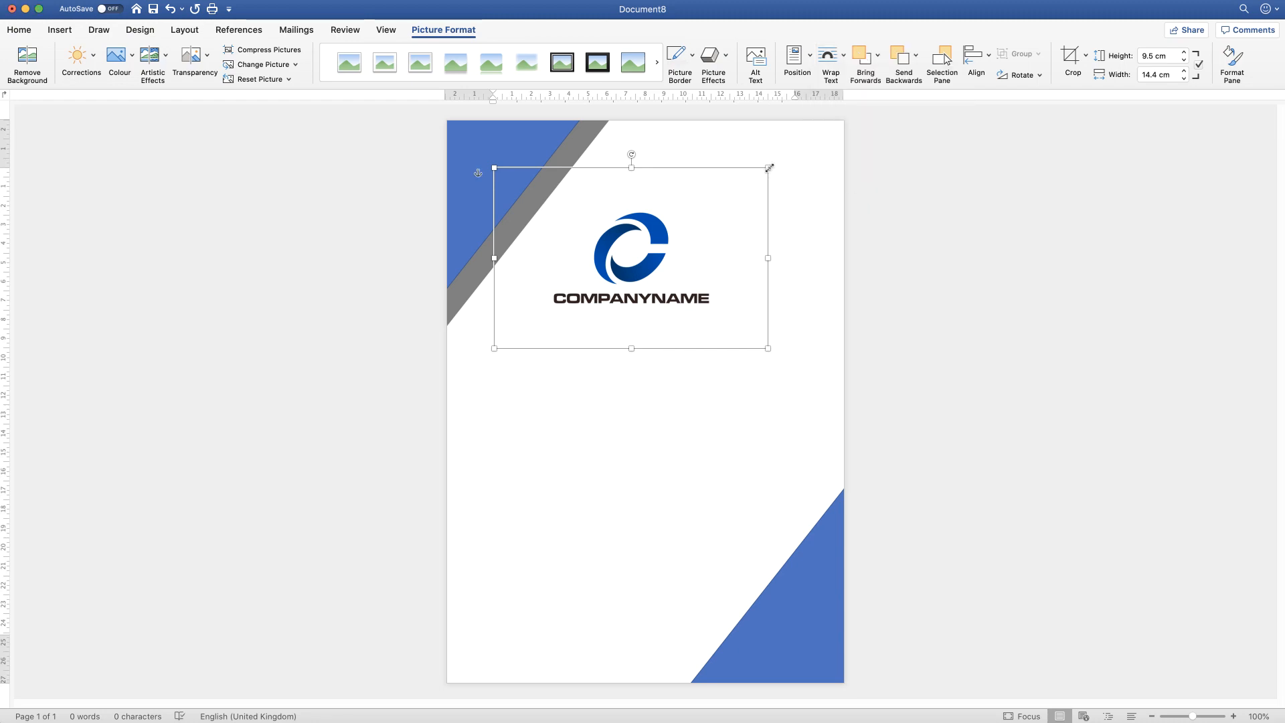
left_click_drag(769, 168, 658, 257)
left_click_drag(581, 297, 767, 183)
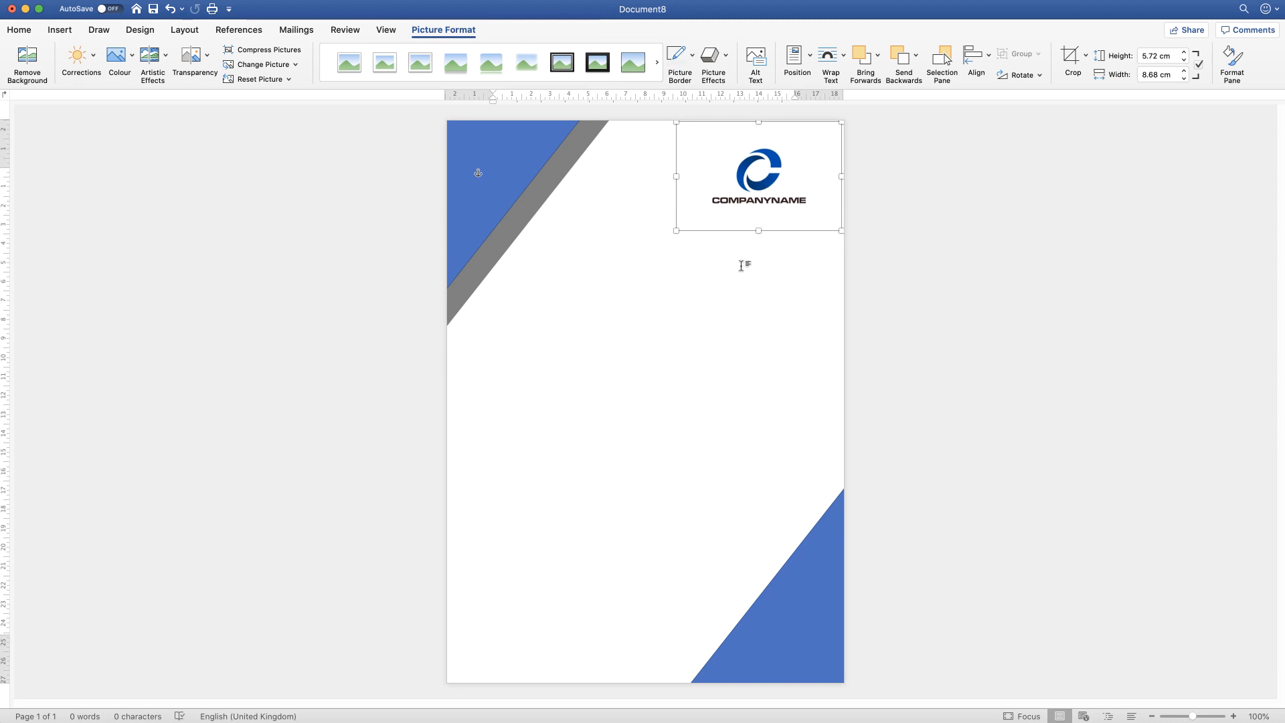
left_click_drag(766, 186, 772, 183)
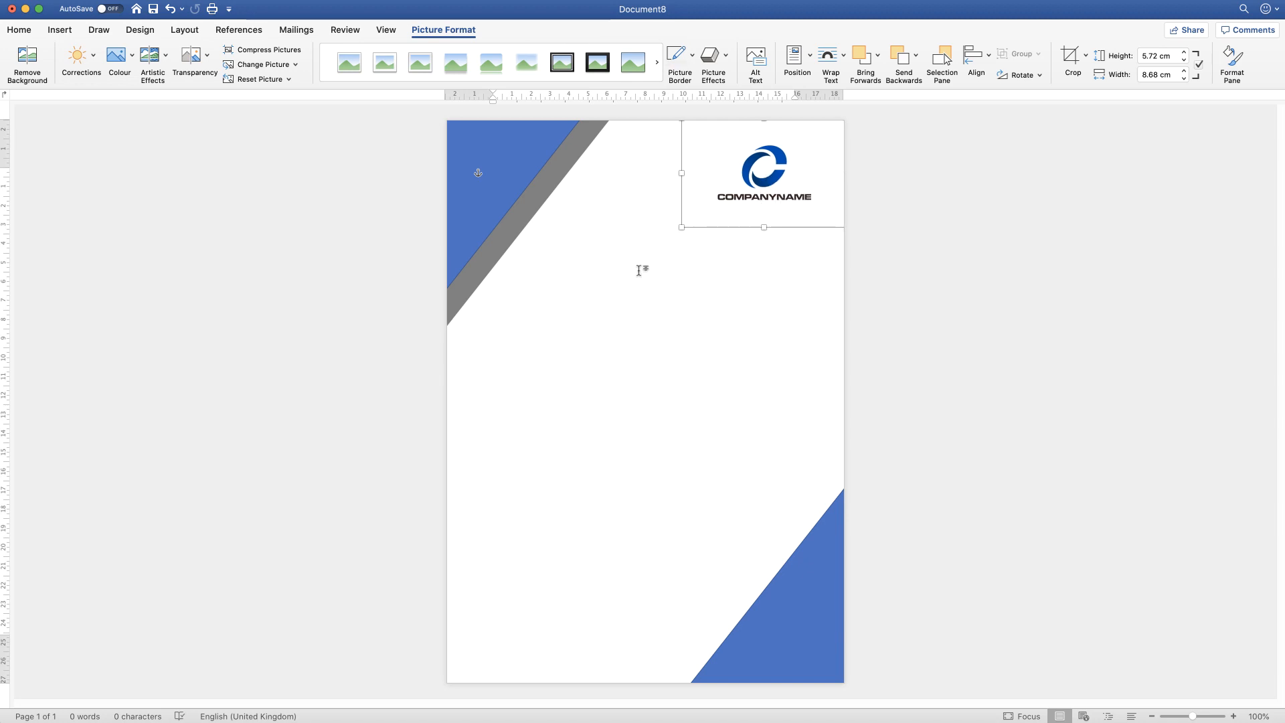
left_click(629, 287)
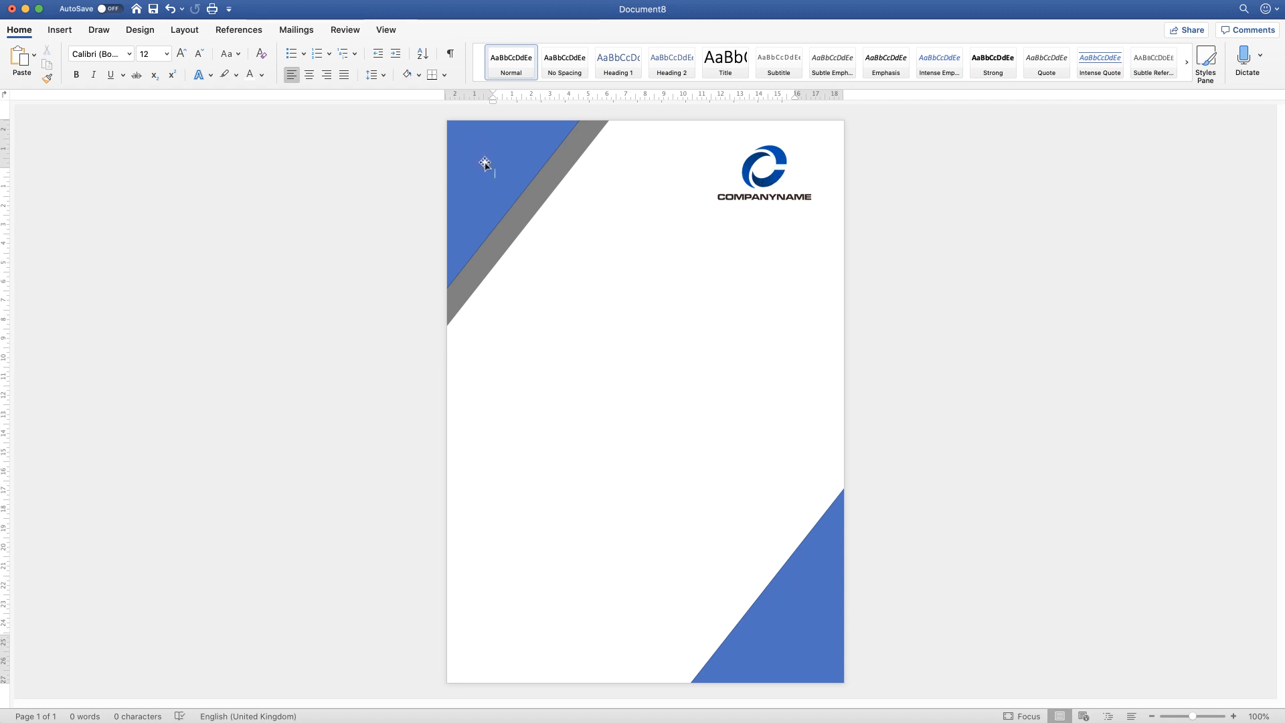
- Open the Format Shape pane for the top-left blue triangle
double_click(485, 164)
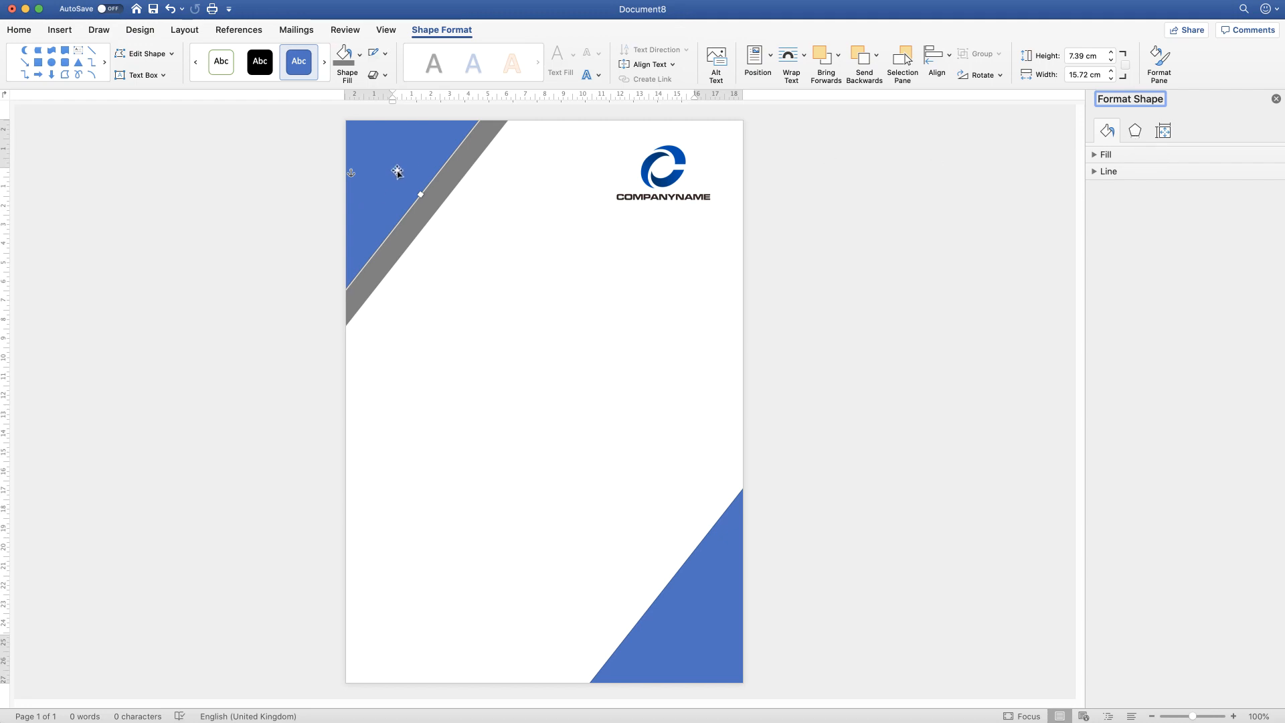
- Give the triangle a light-blue preset gradient fill reduced to two stops
left_click(1095, 155)
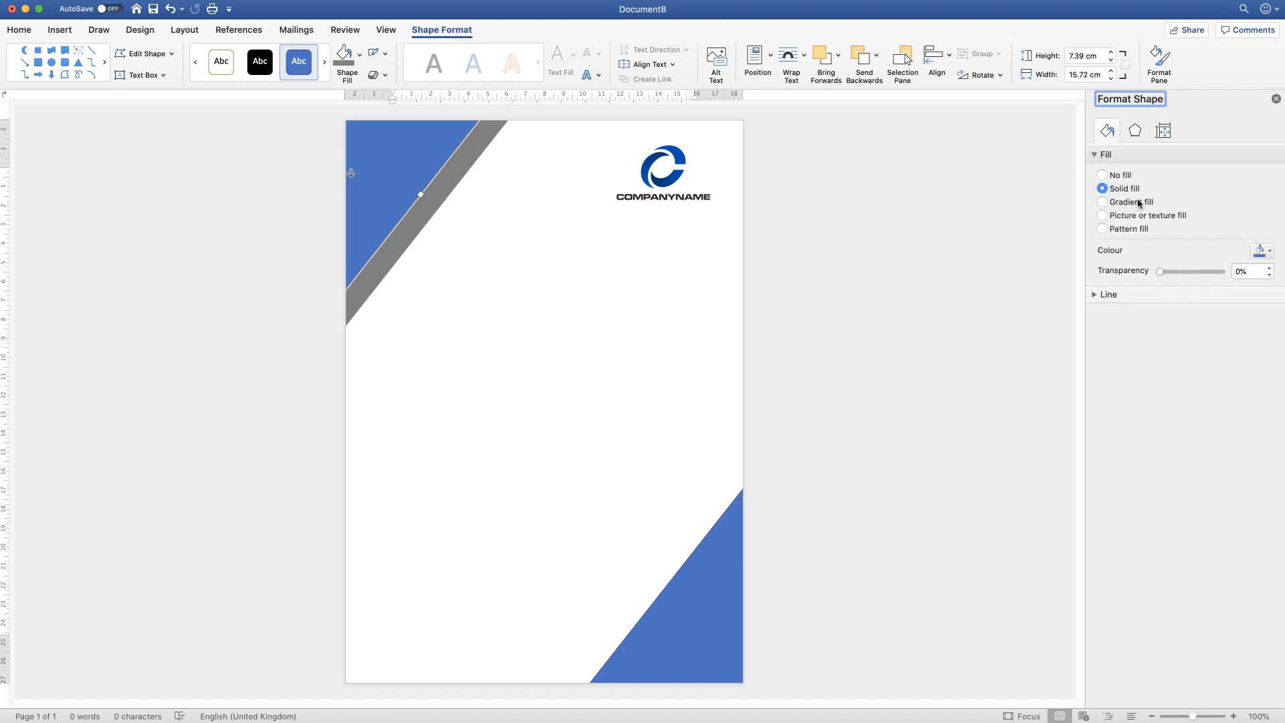
left_click(1102, 202)
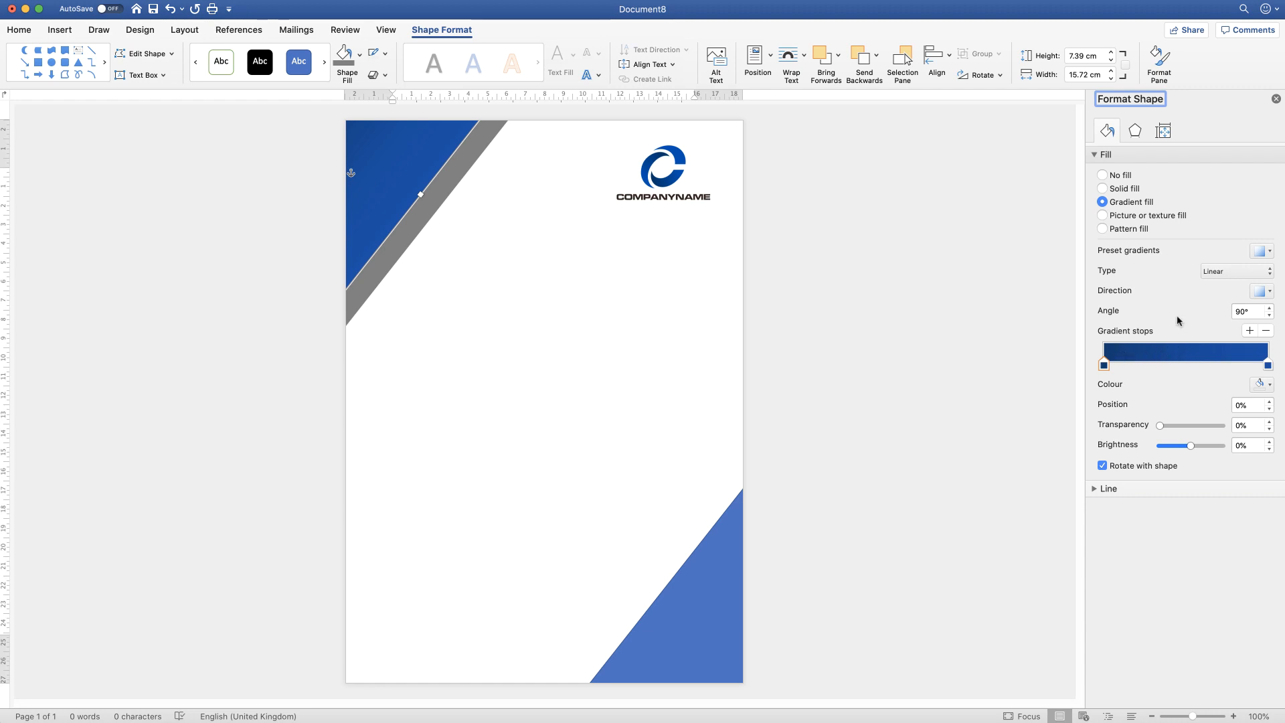
left_click(1258, 256)
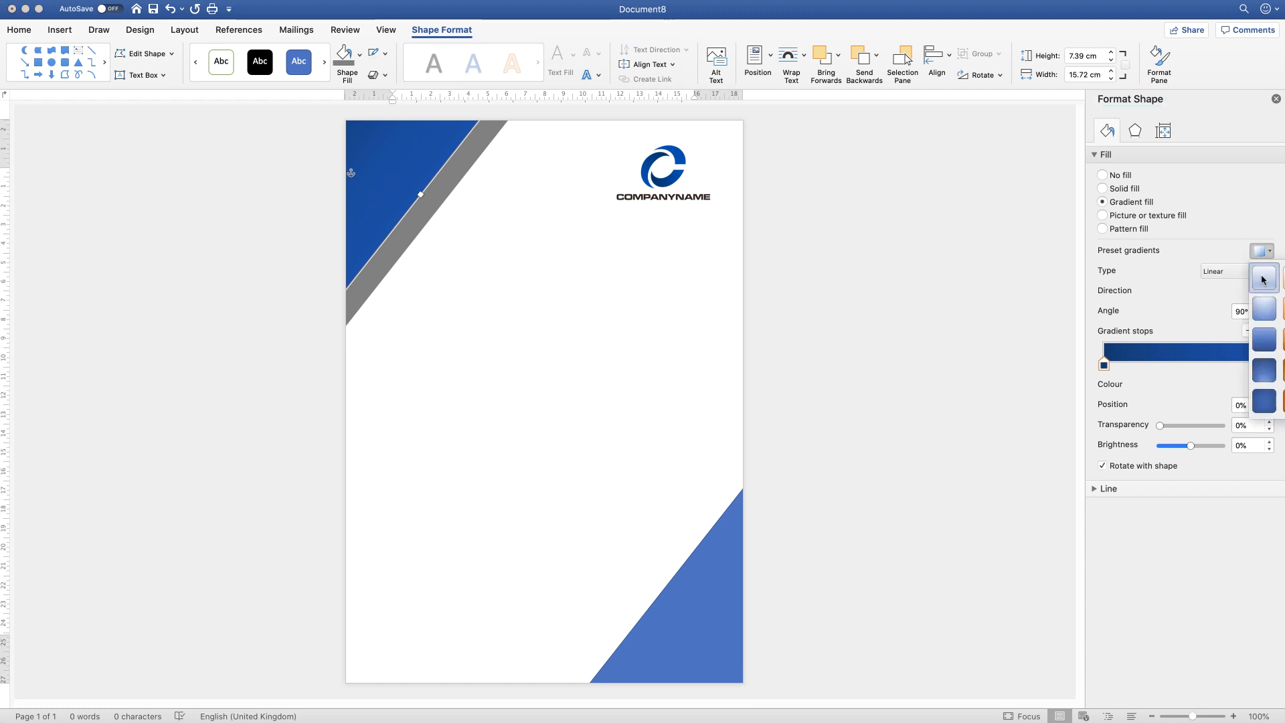
left_click(1258, 283)
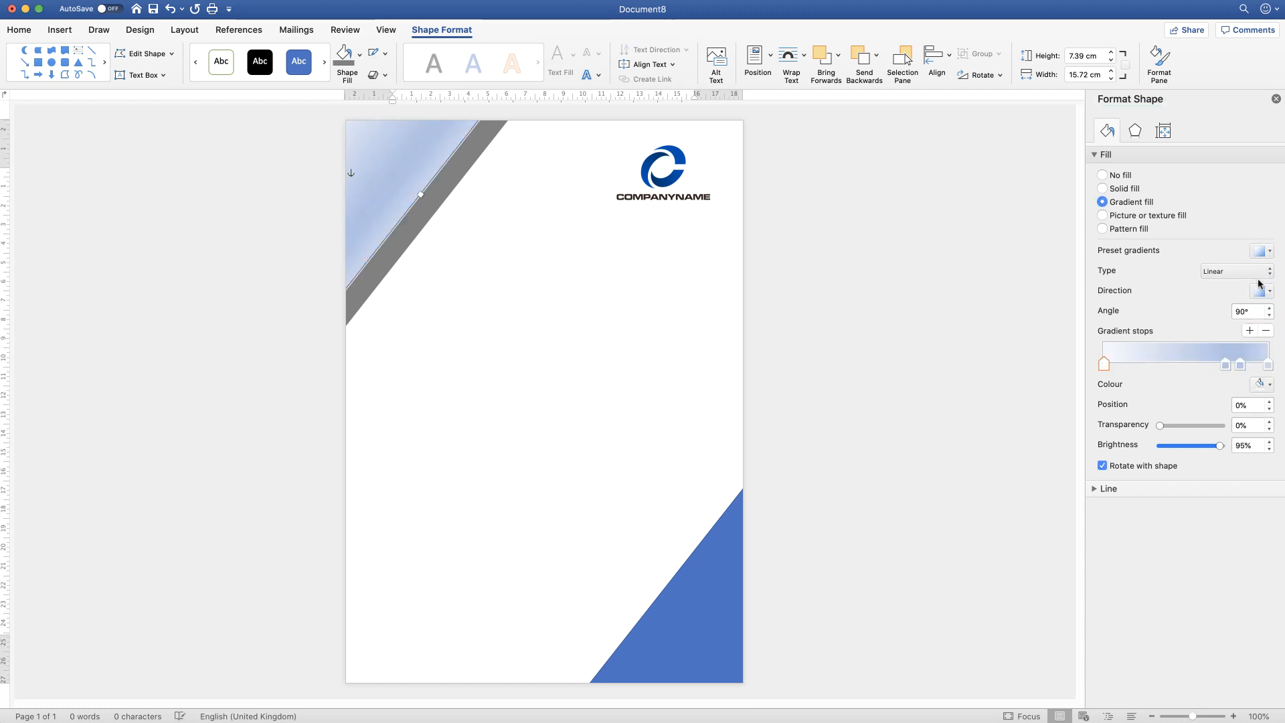
left_click(1226, 365)
left_click(1267, 333)
left_click(1267, 333)
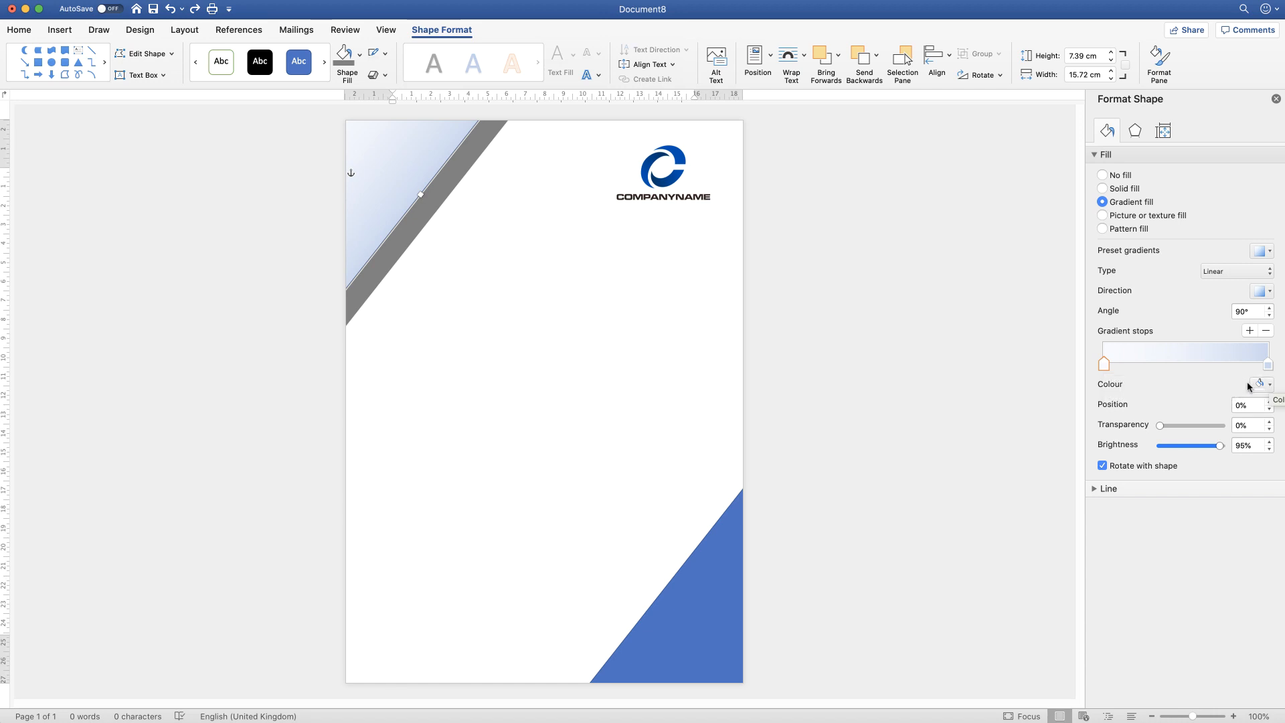
- Set the first gradient stop to the logo's dark blue using the eyedropper
left_click(1271, 387)
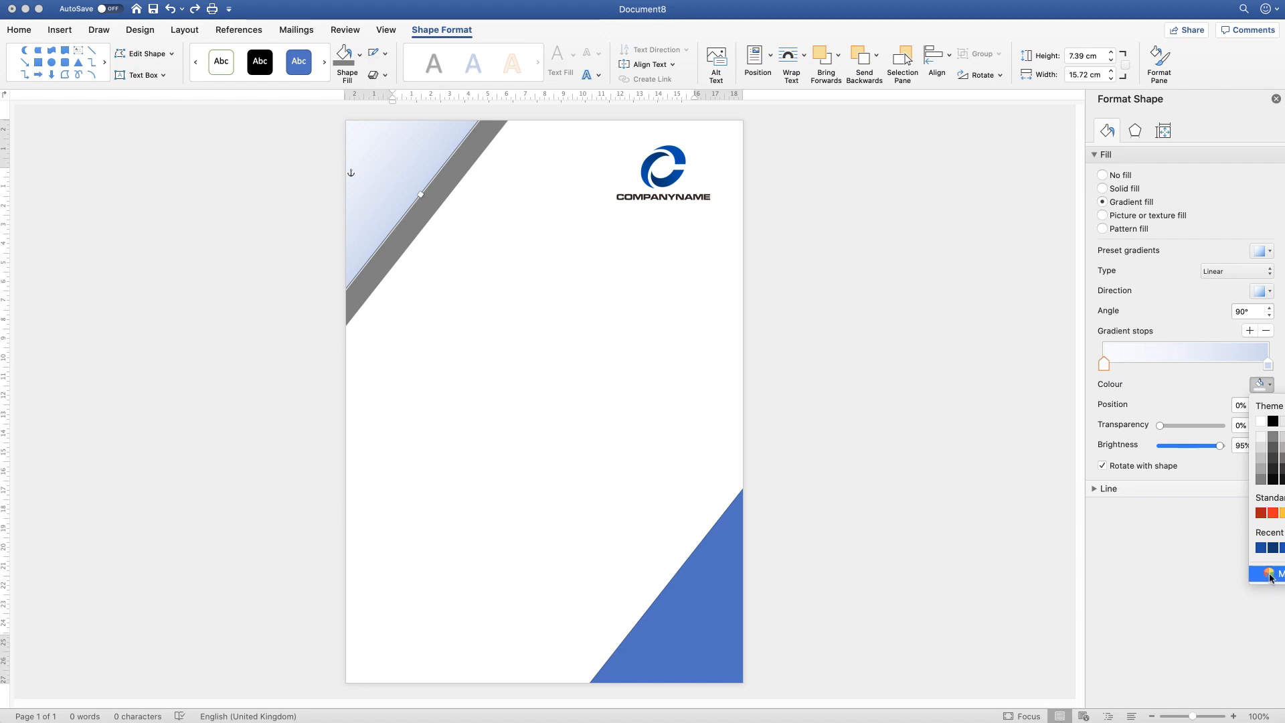
left_click(1271, 574)
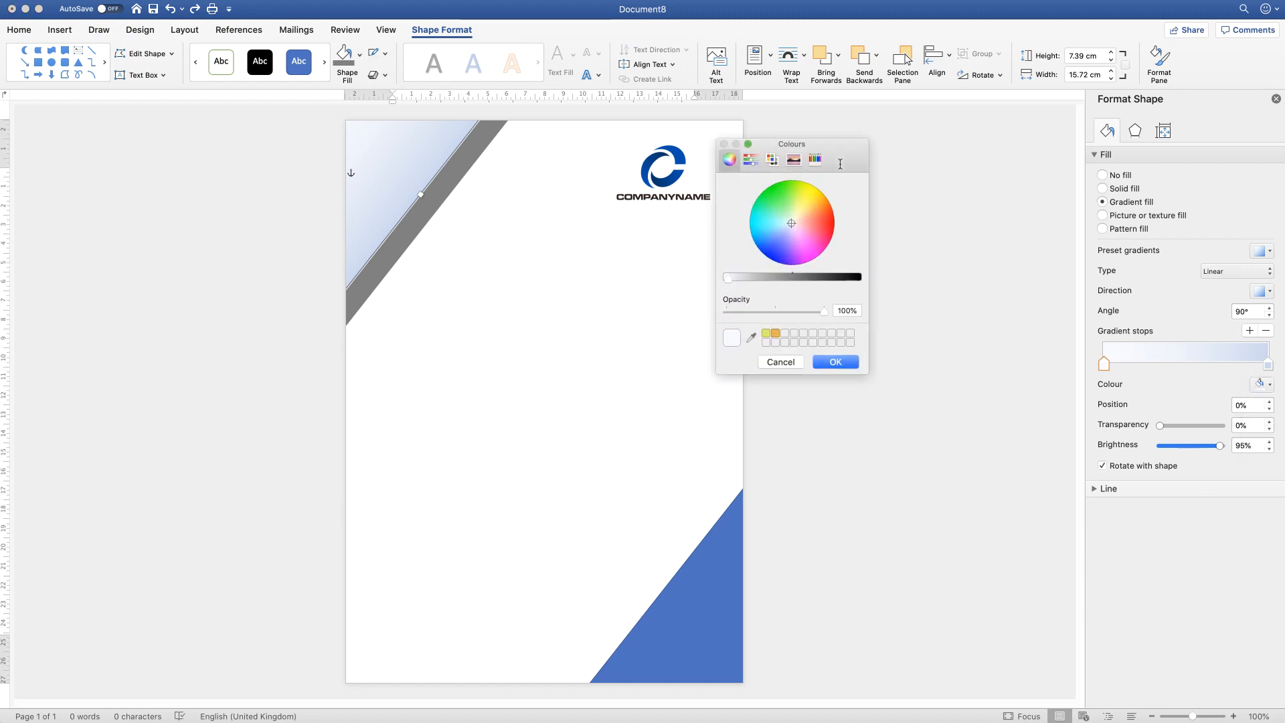
left_click_drag(841, 145, 899, 121)
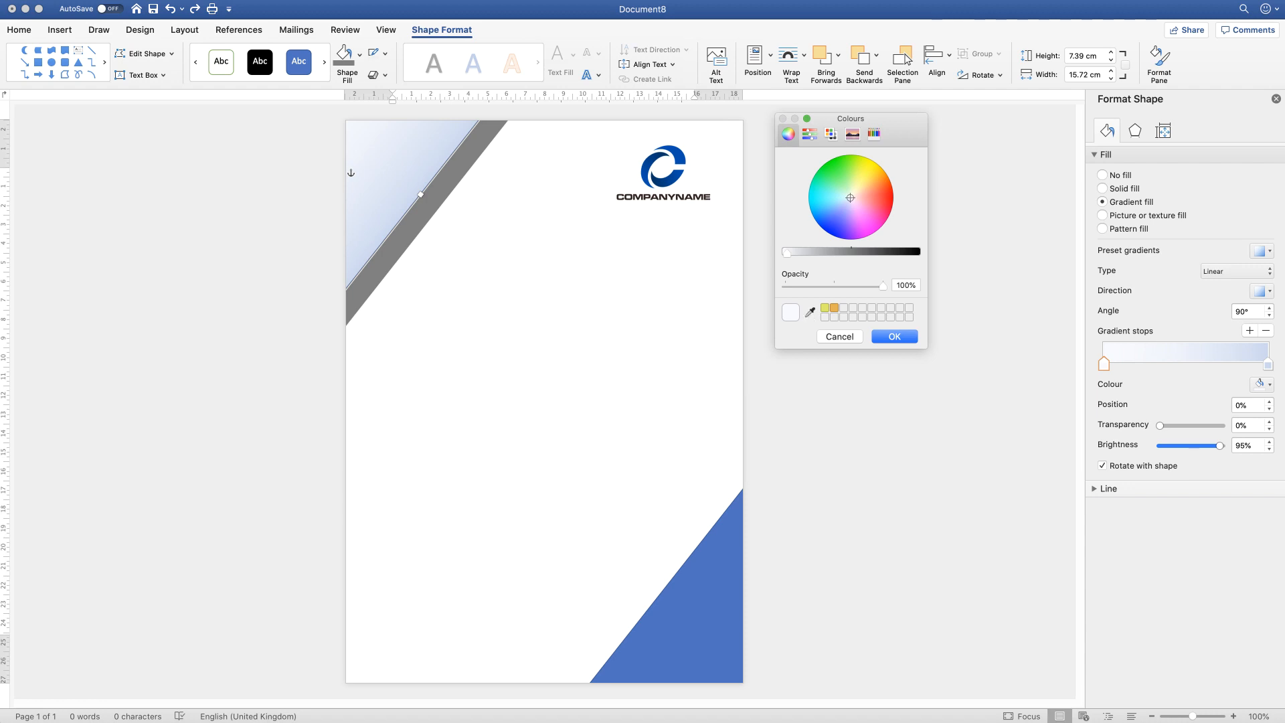
left_click(810, 311)
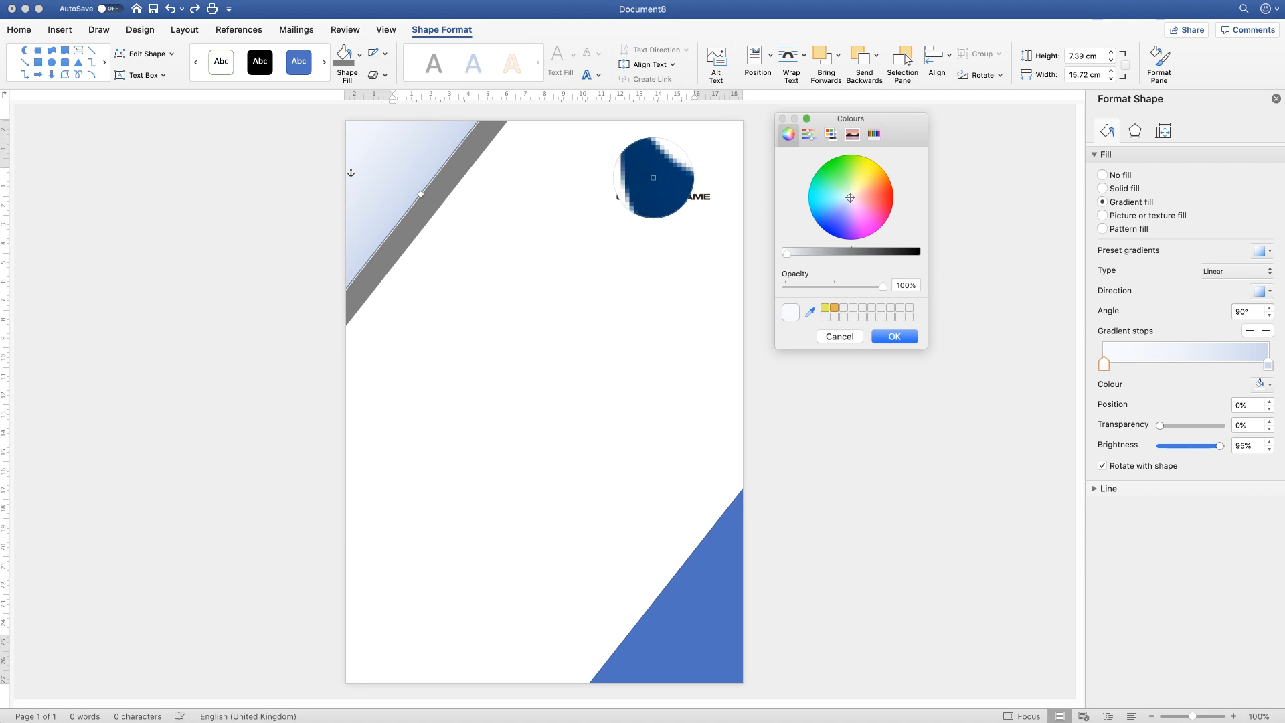
left_click(654, 177)
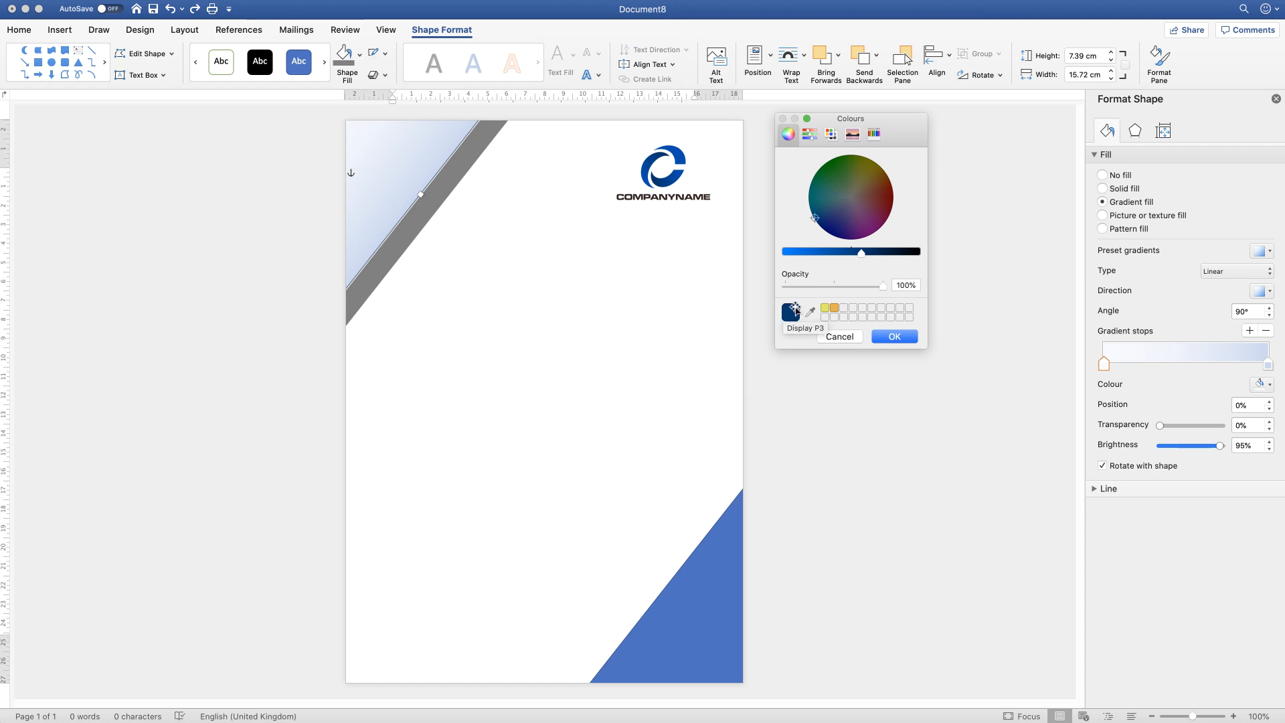
left_click(894, 336)
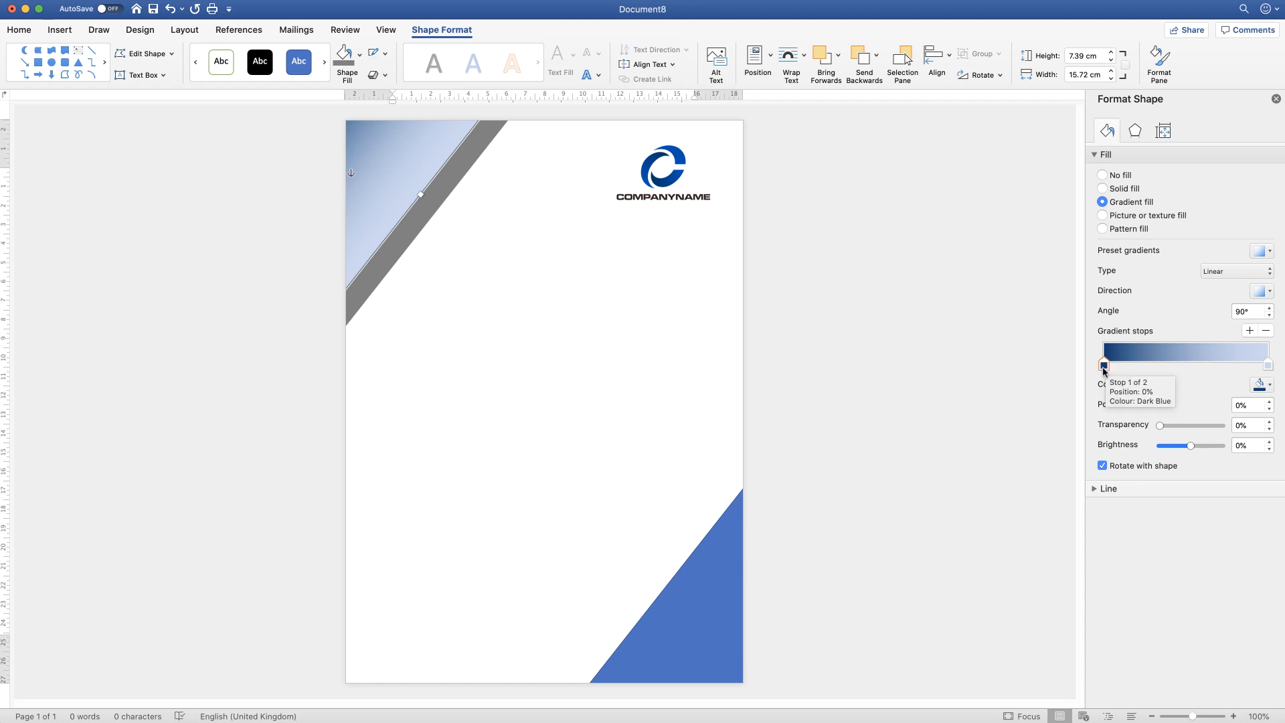
- Set the second gradient stop to the blue sampled from the logo with the eyedropper
left_click(1268, 365)
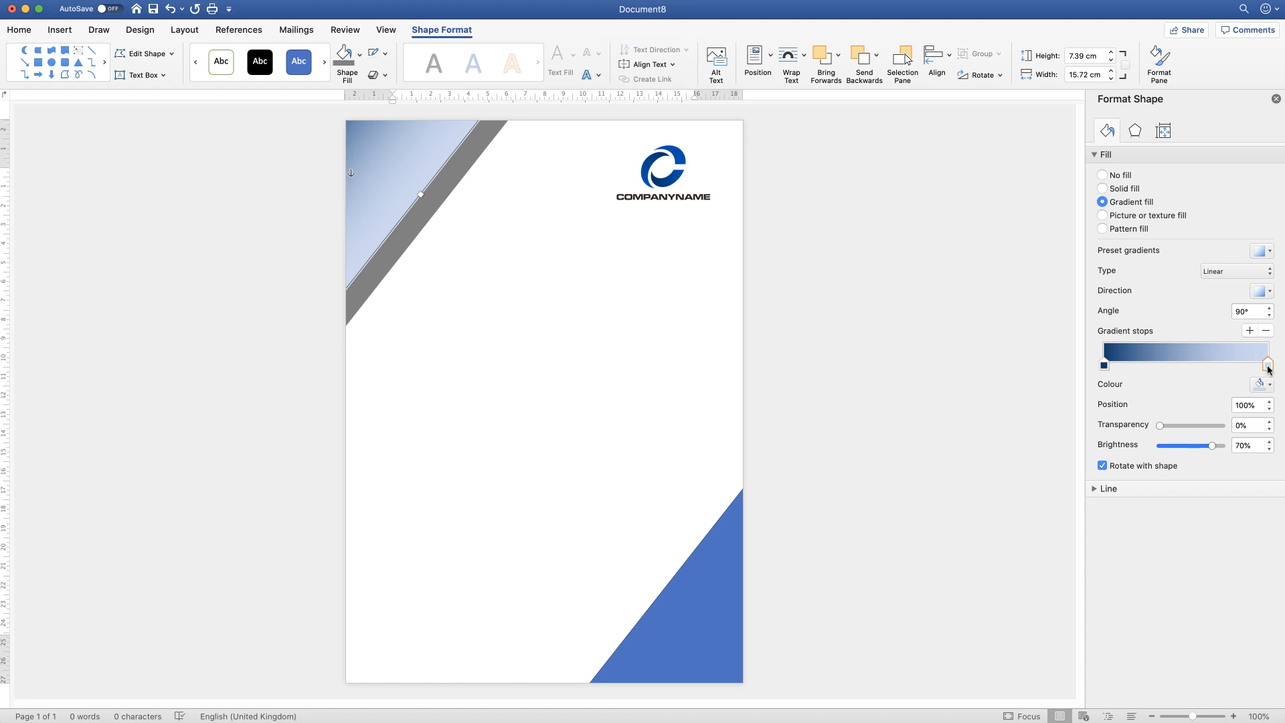
left_click(1265, 384)
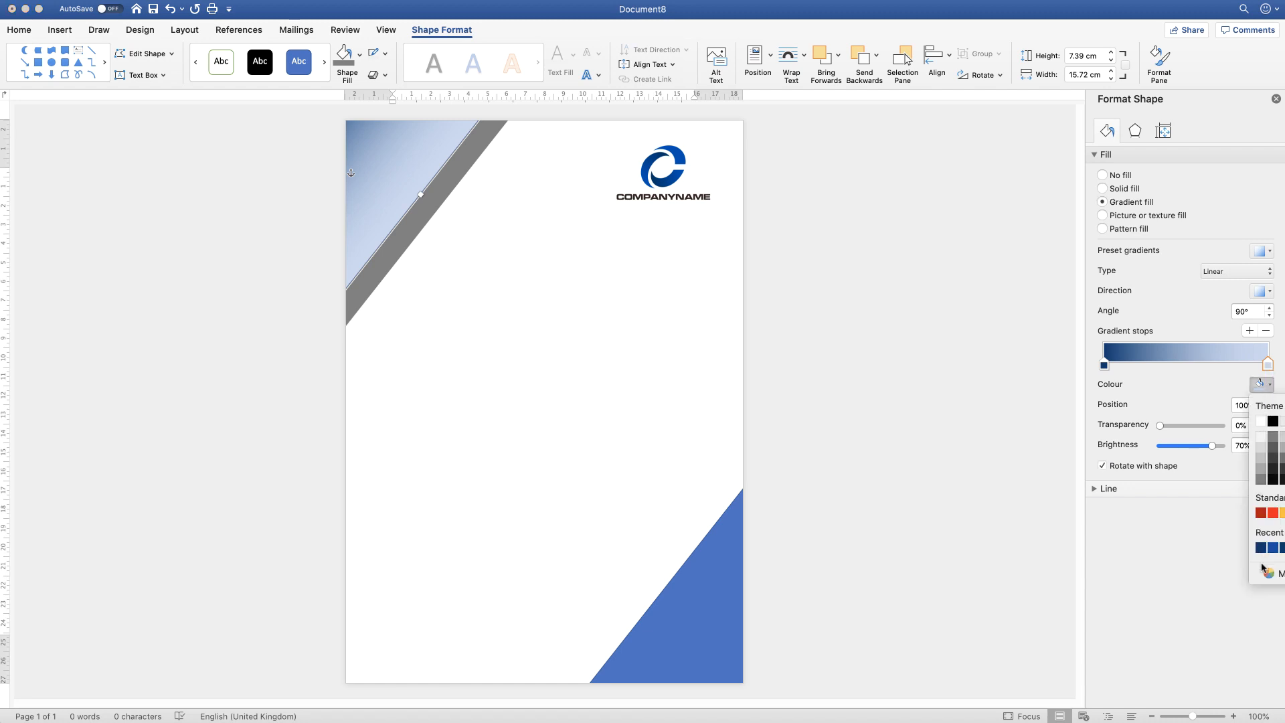
left_click(1267, 573)
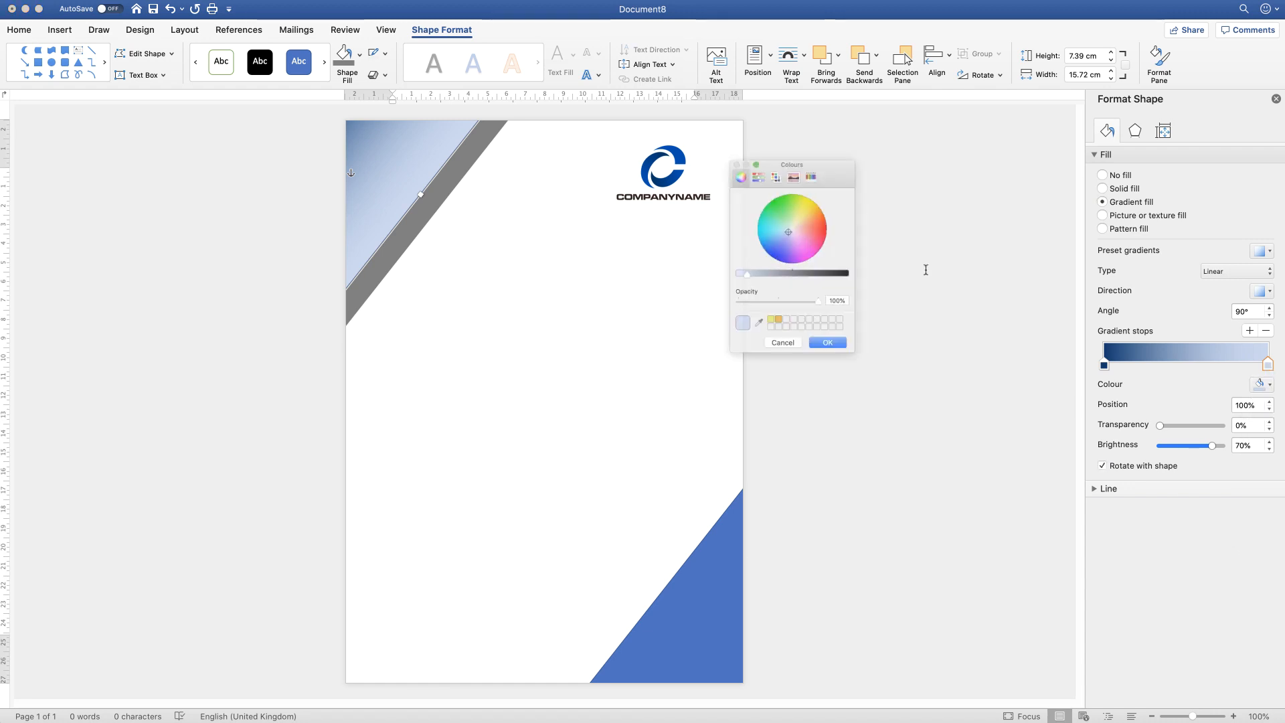
left_click(751, 338)
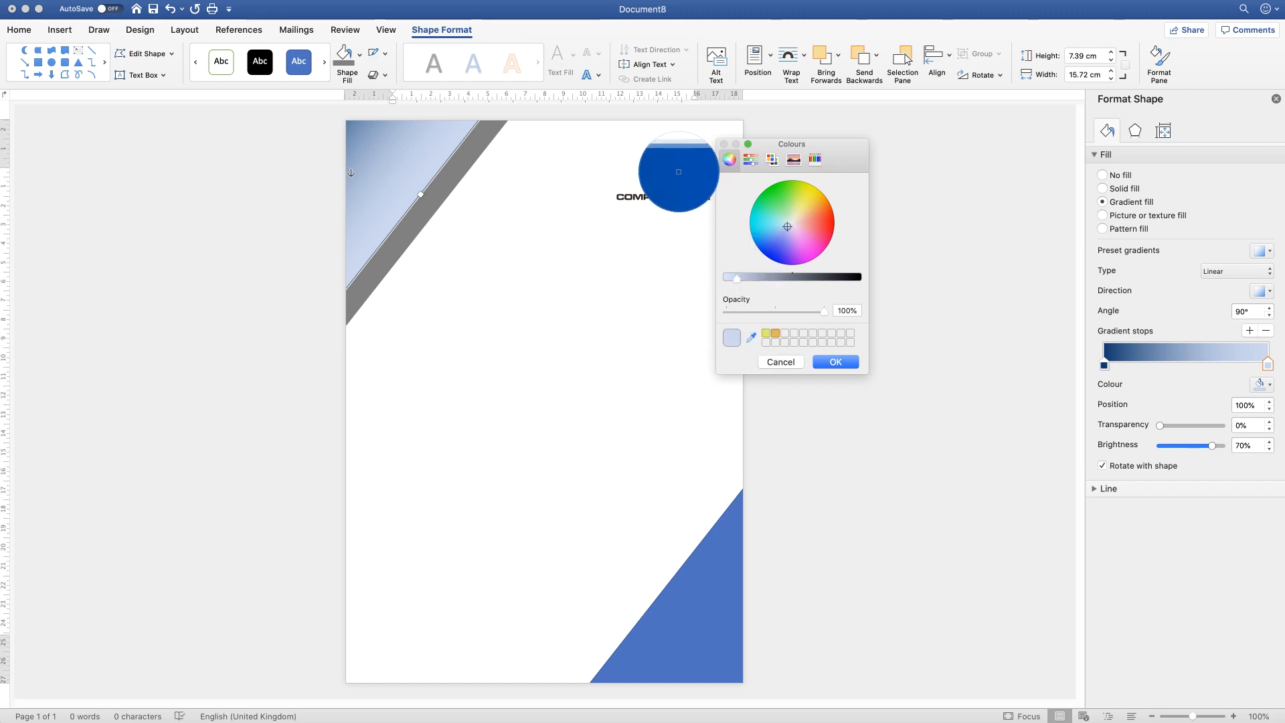
left_click(679, 172)
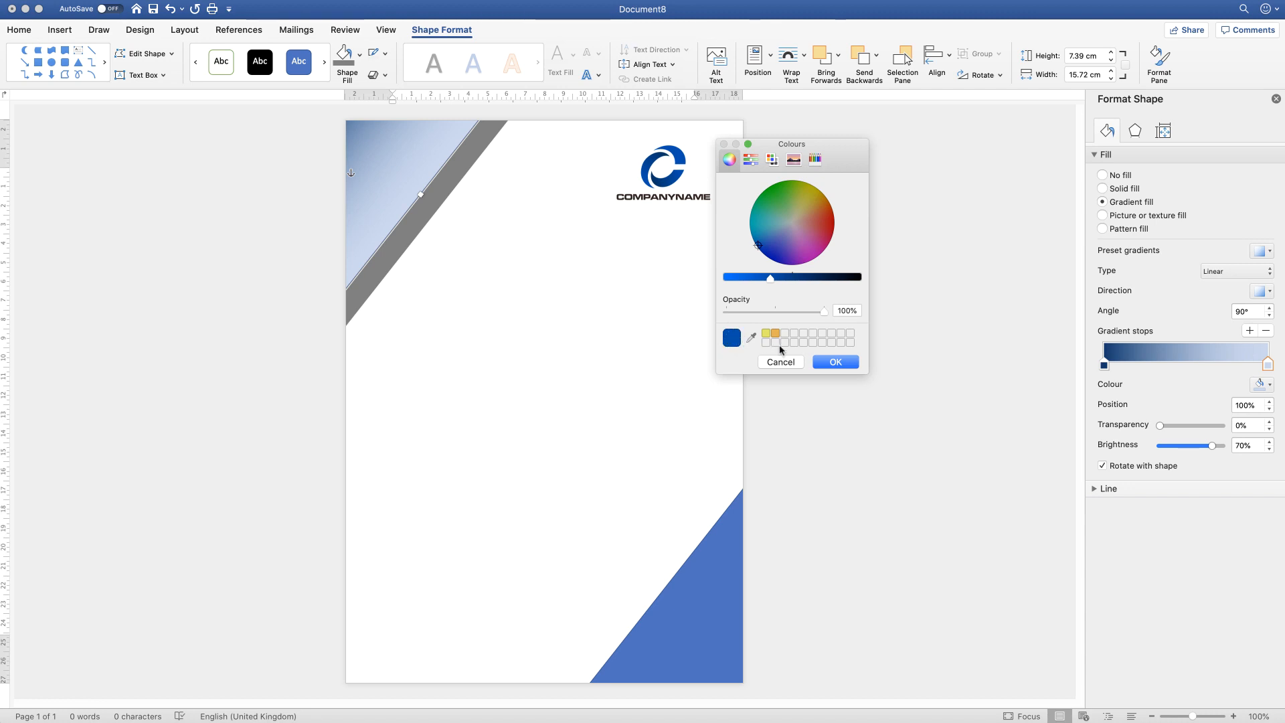
left_click(835, 362)
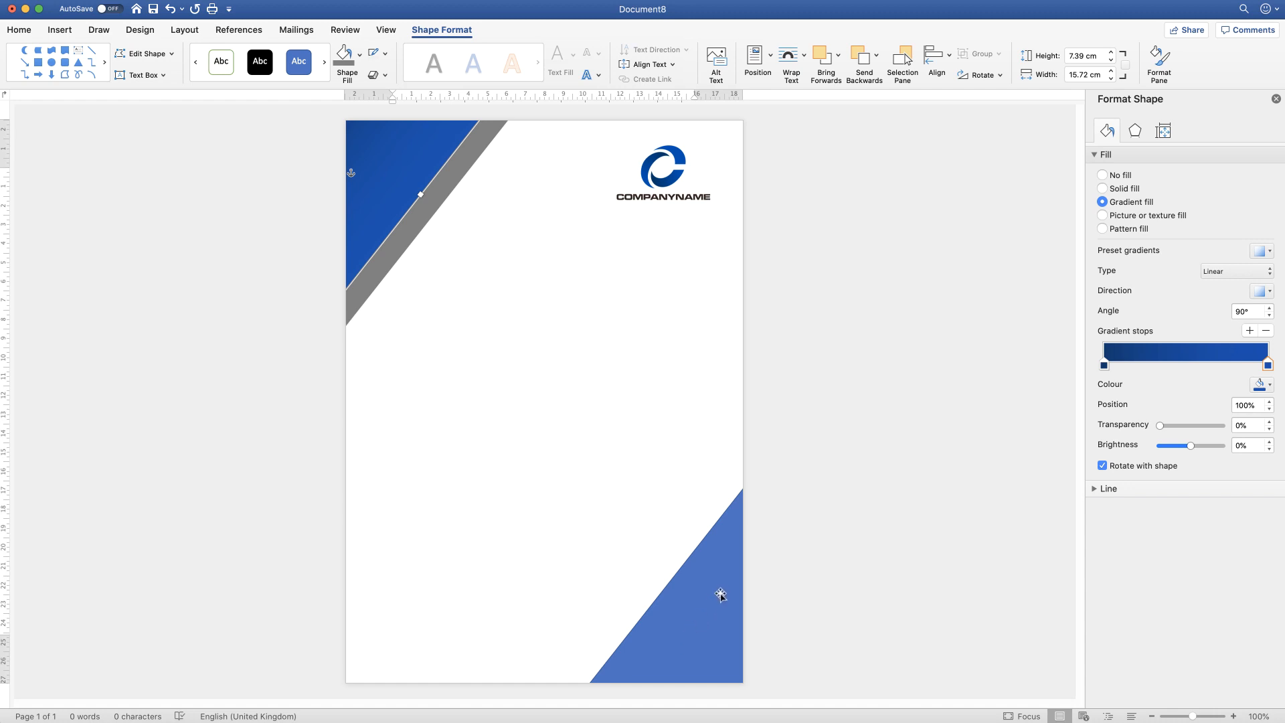
- Remove the bottom-right triangle's outline and fill it with a linear blue-to-dark-blue gradient, stops at 0% and 100%
left_click(1095, 489)
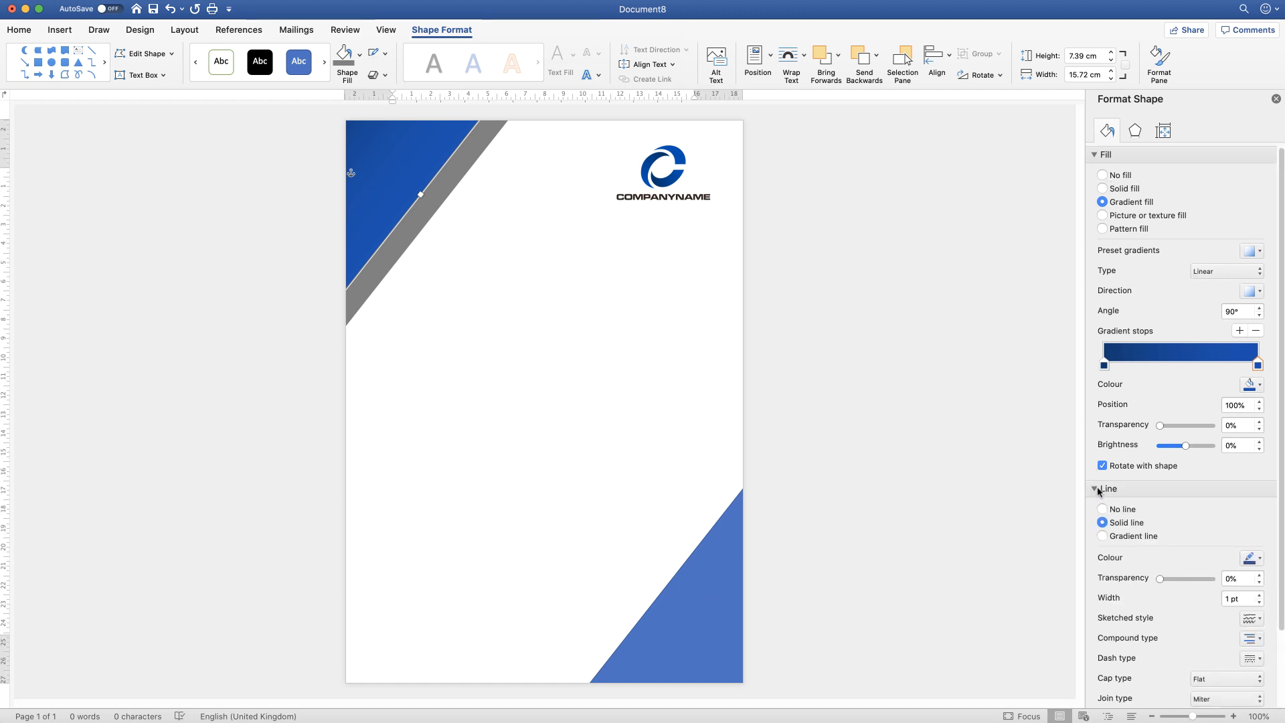
left_click(1103, 510)
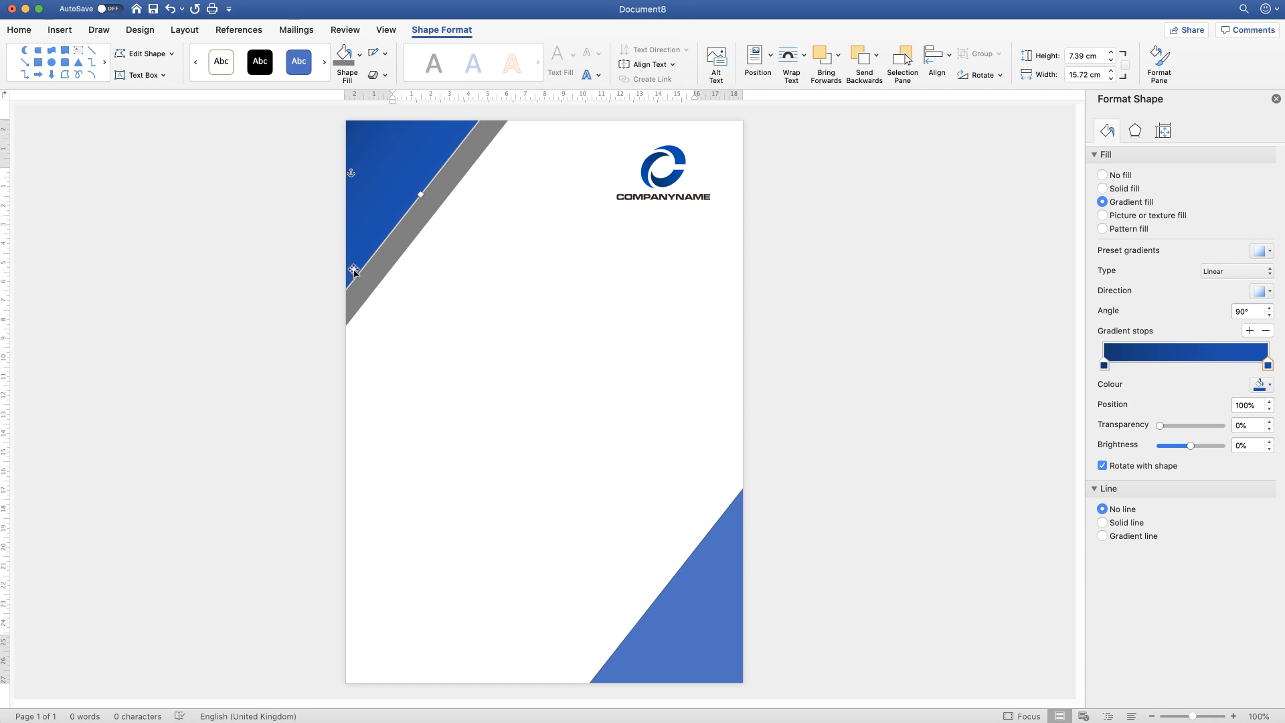
left_click(695, 620)
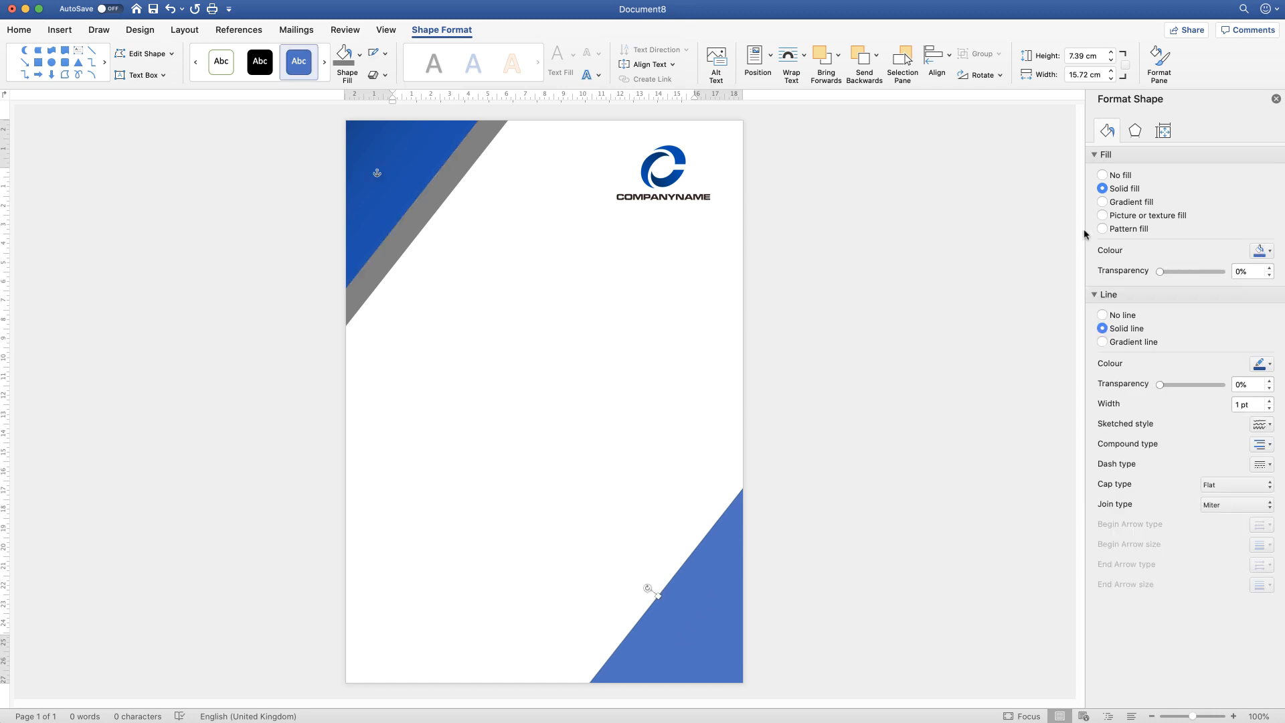
left_click(1102, 202)
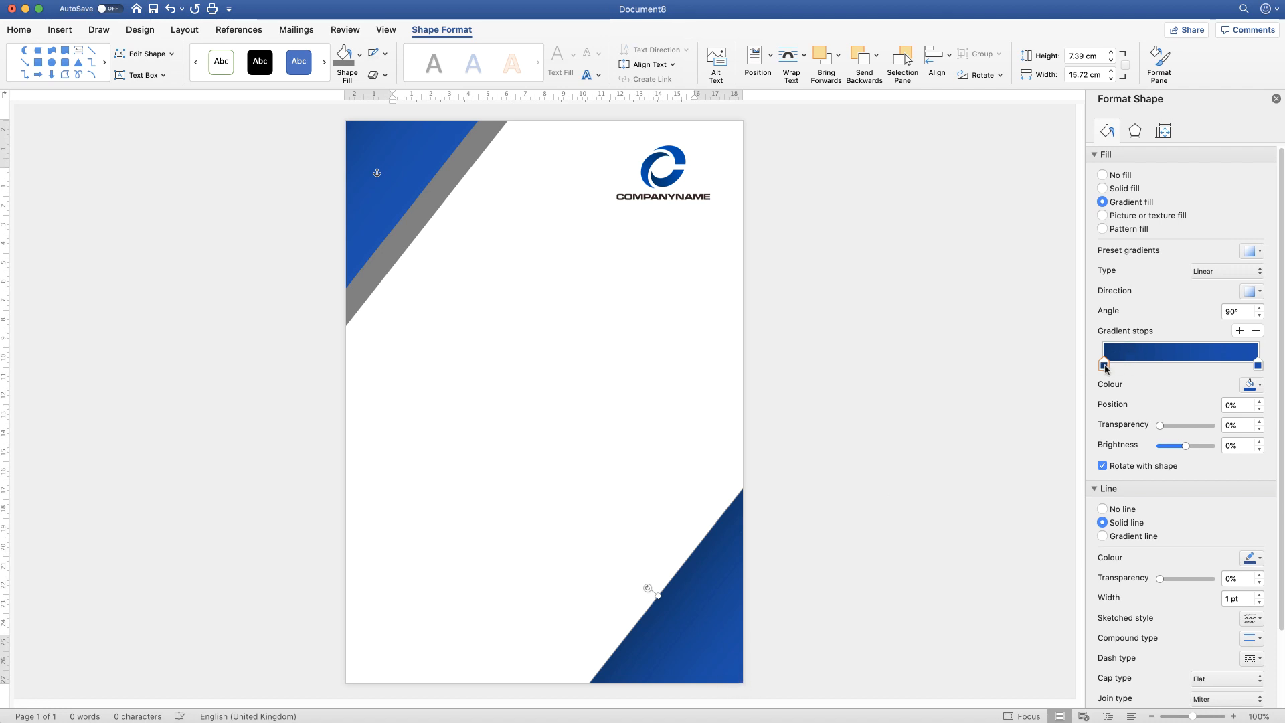
mouse_move(1106, 366)
left_mouse_down()
mouse_move(1213, 368)
mouse_move(1096, 373)
left_mouse_up()
left_click_drag(1207, 367, 1271, 369)
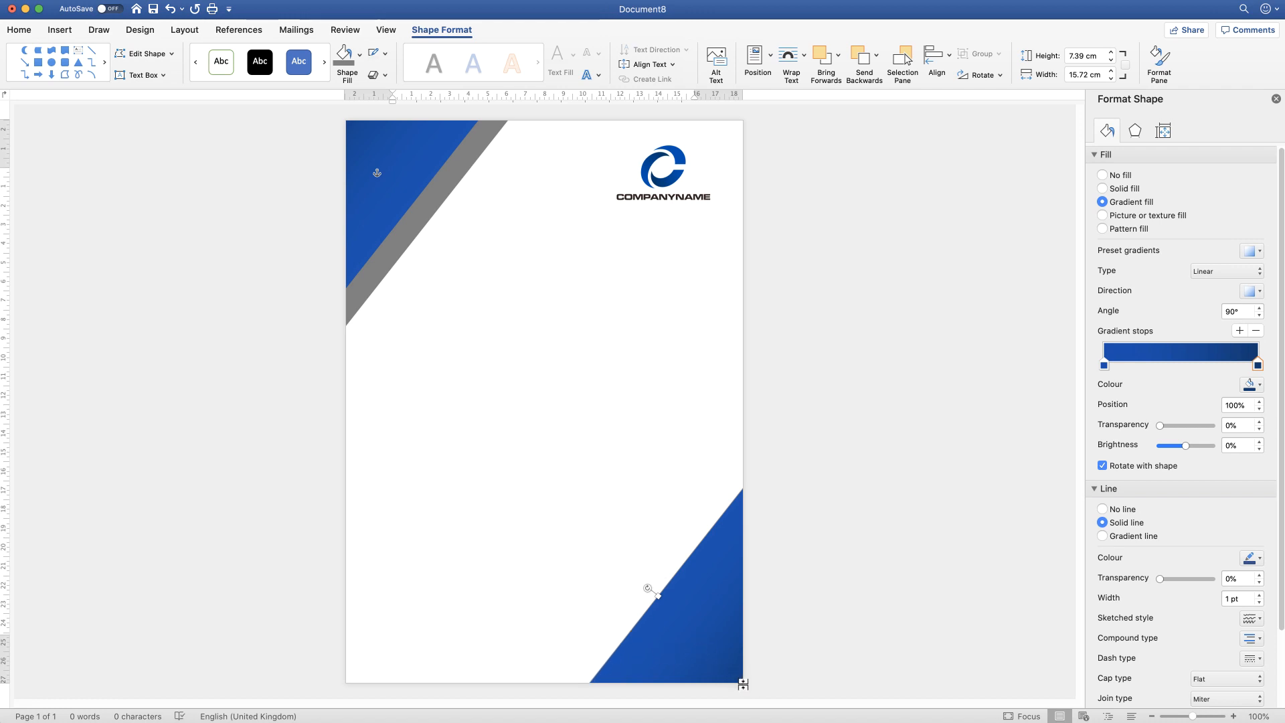
- Apply an outer shadow to the top-left blue shape: 60% transparency, 21 pt blur, 45° angle, 3 pt distance
left_click(392, 178)
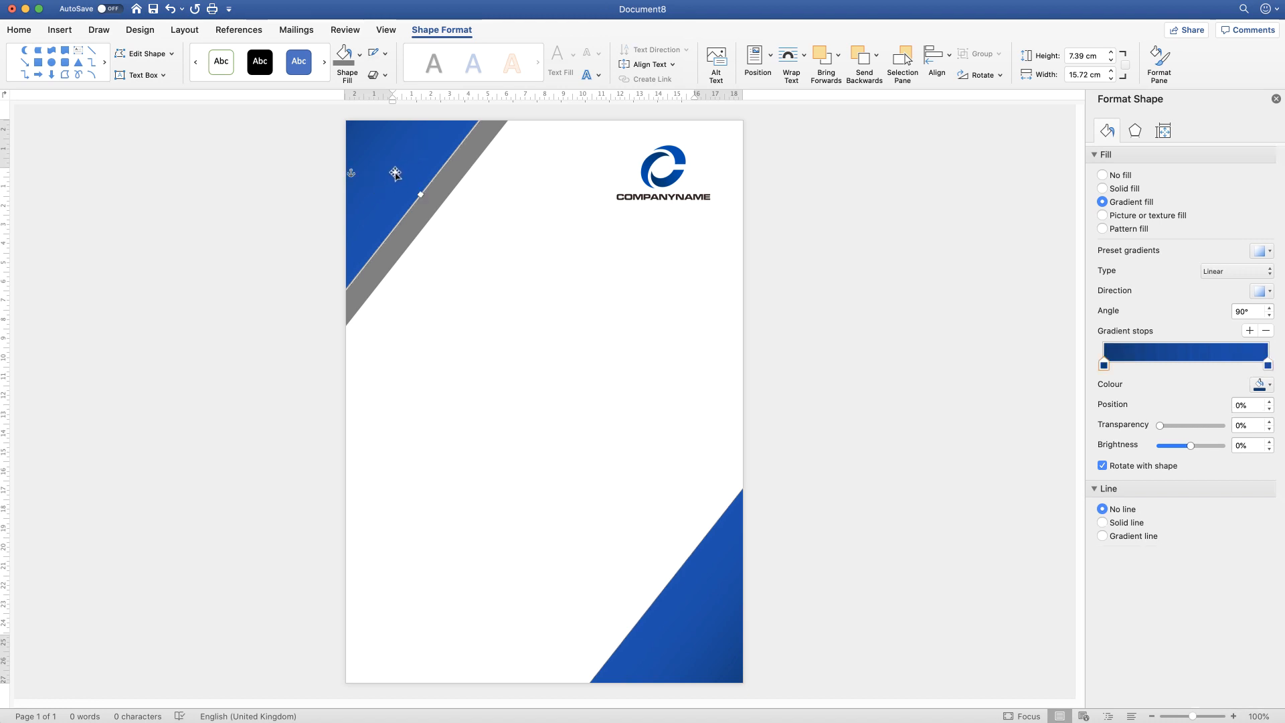
left_click(1136, 131)
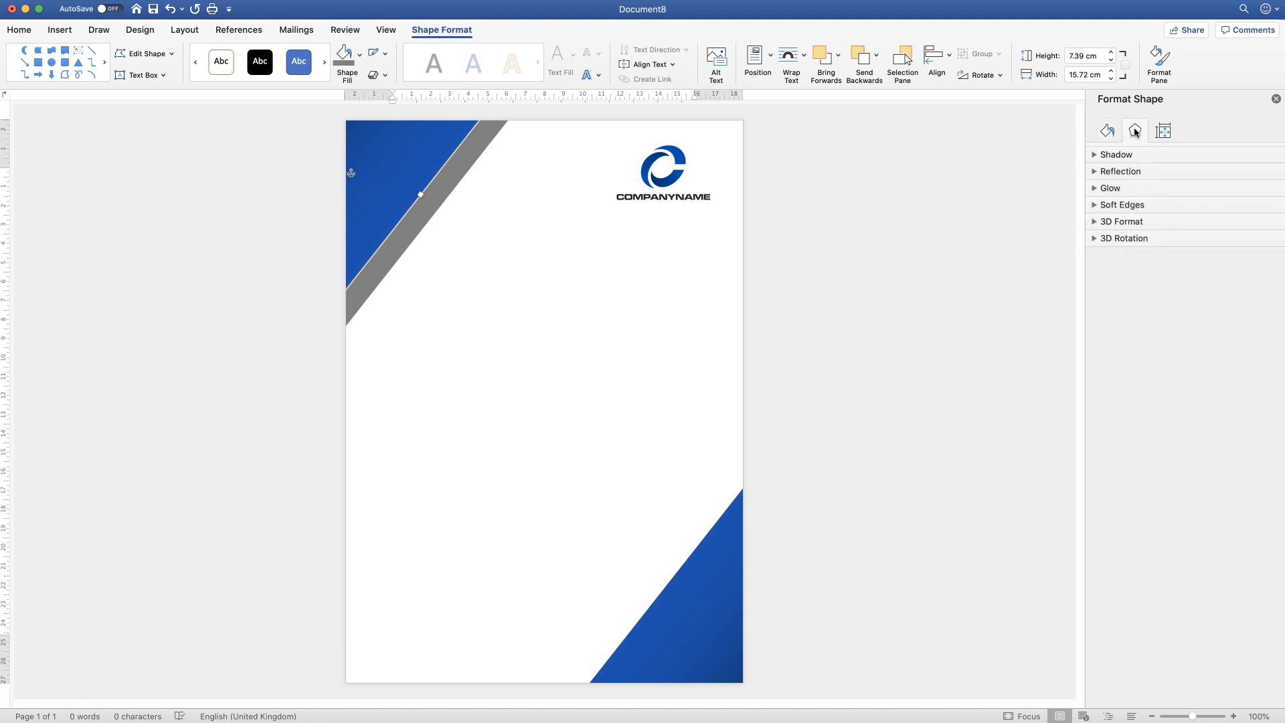
left_click(1096, 155)
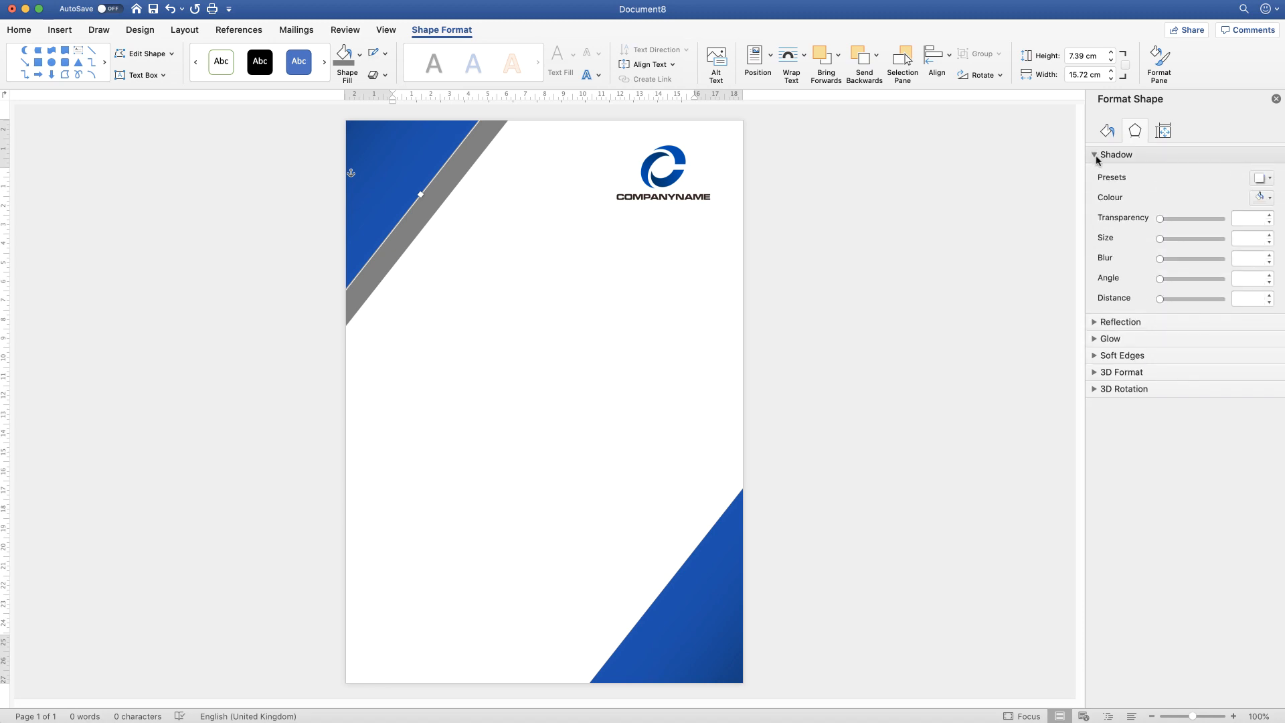
left_click(1270, 180)
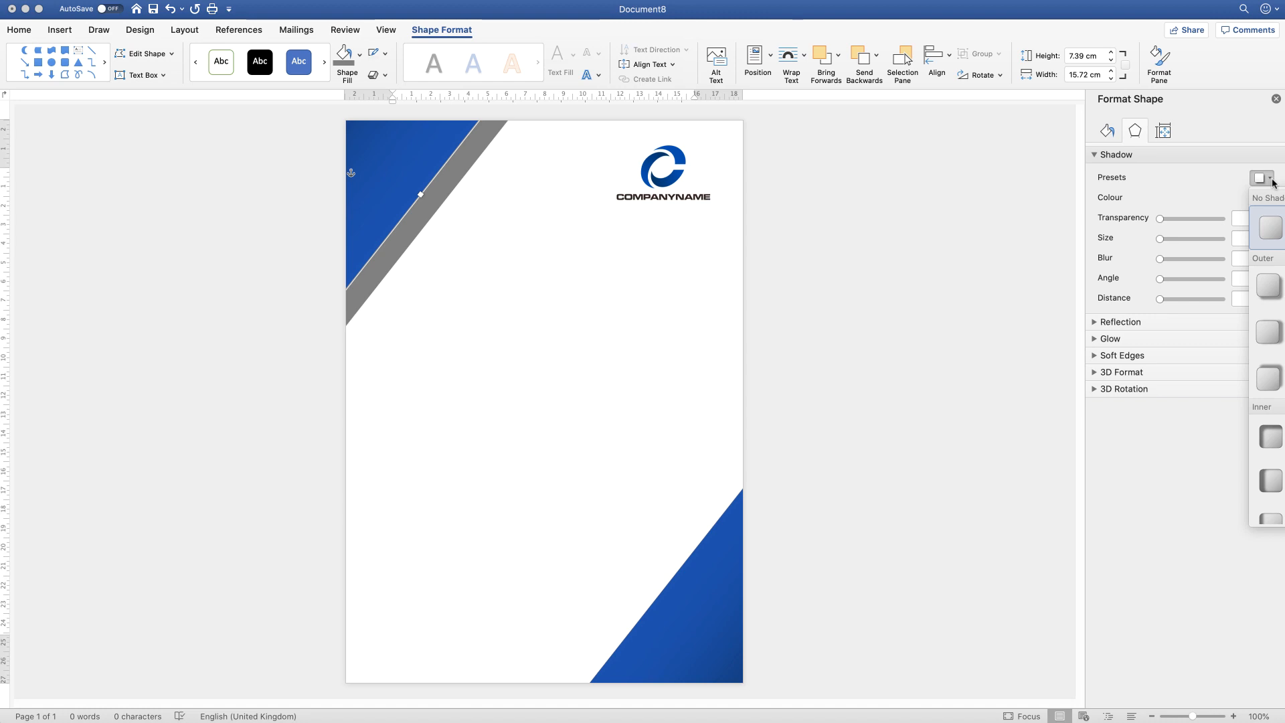
left_click(1269, 288)
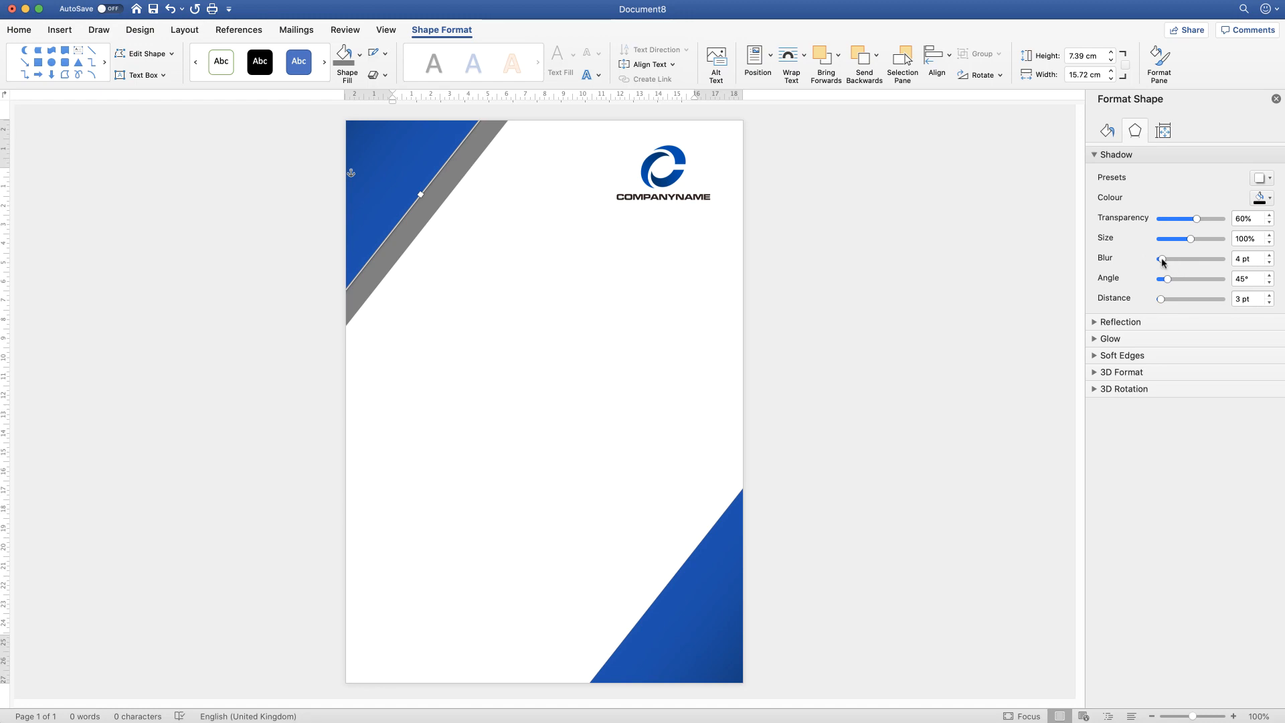
left_click_drag(1162, 259, 1191, 239)
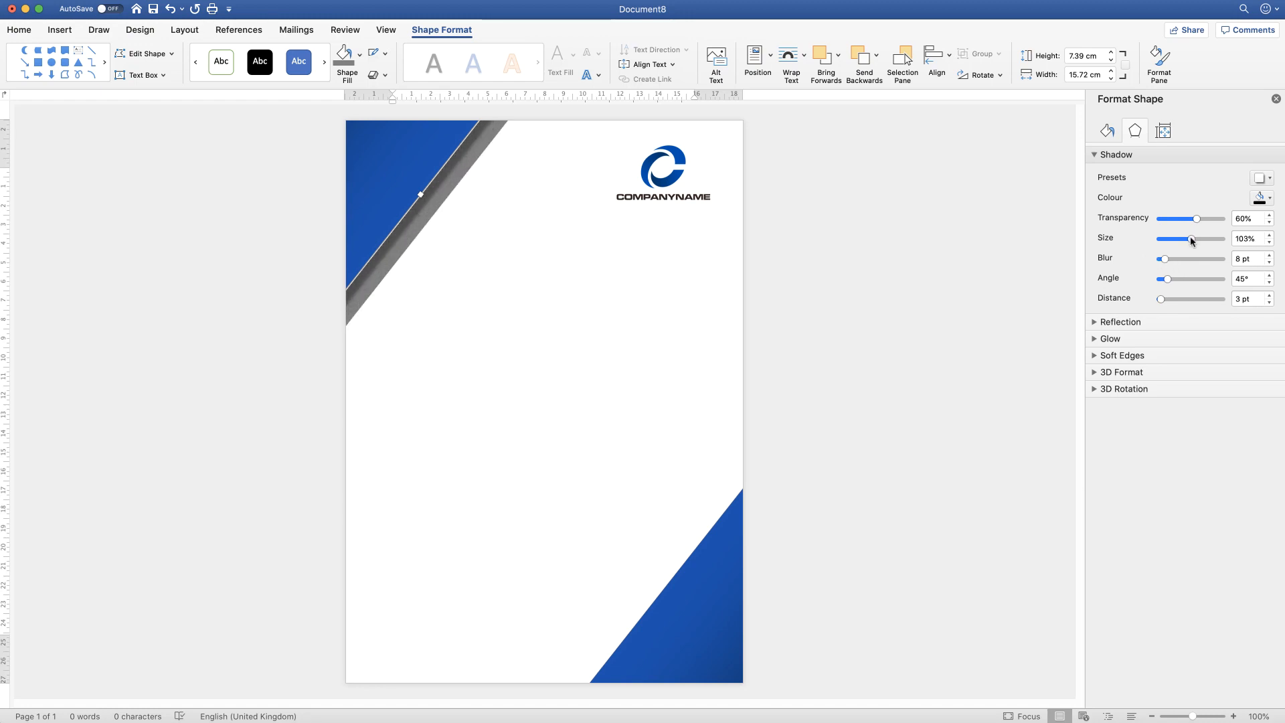
left_click_drag(1191, 238, 1192, 239)
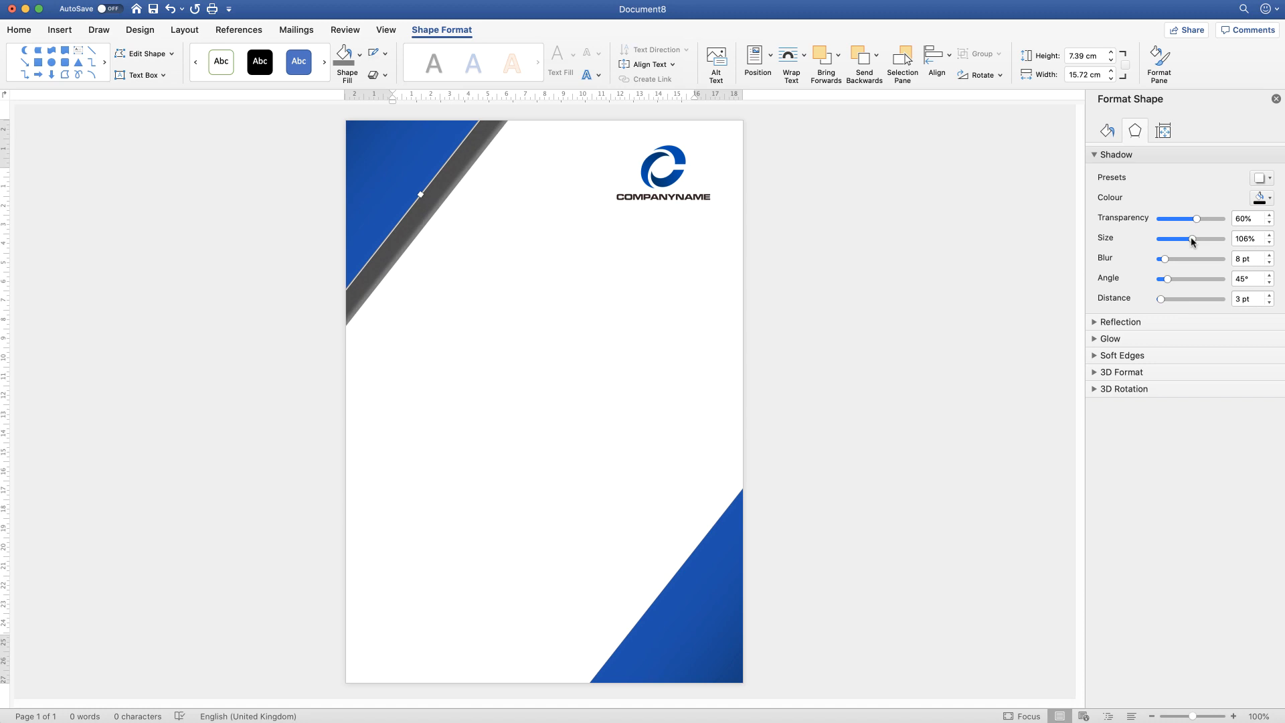
left_click_drag(1191, 238, 1175, 264)
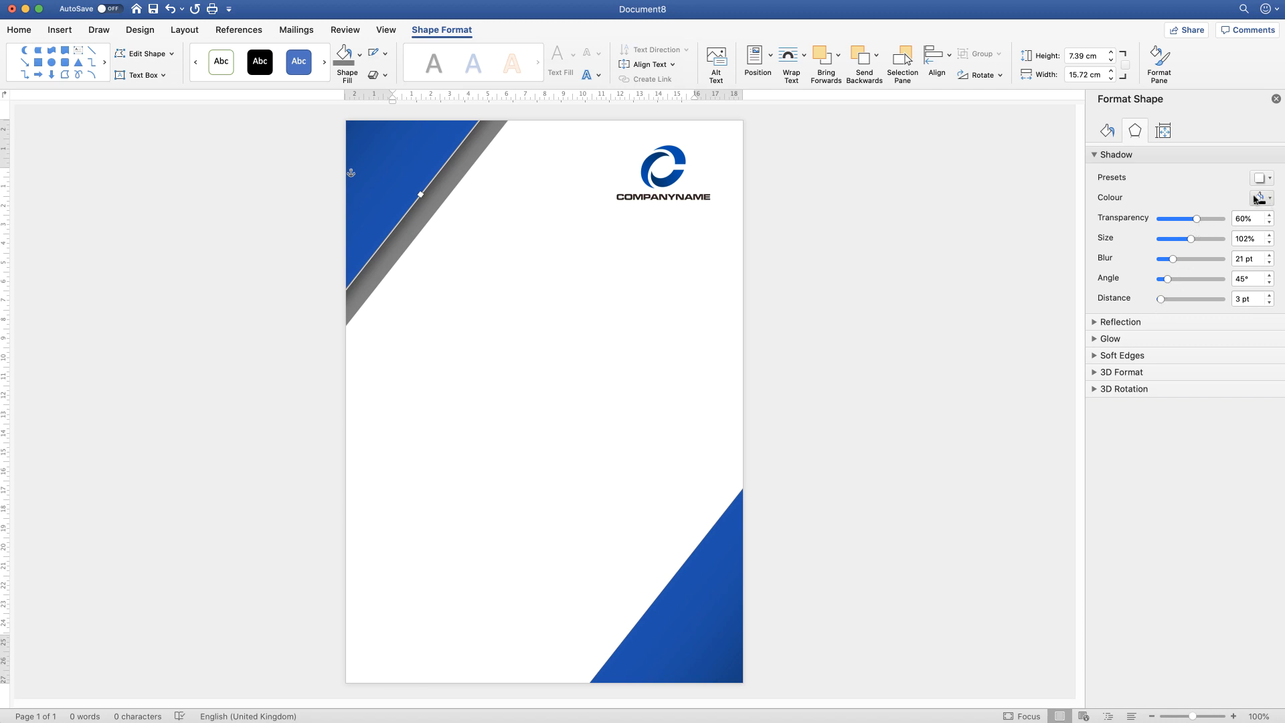
left_click(498, 302)
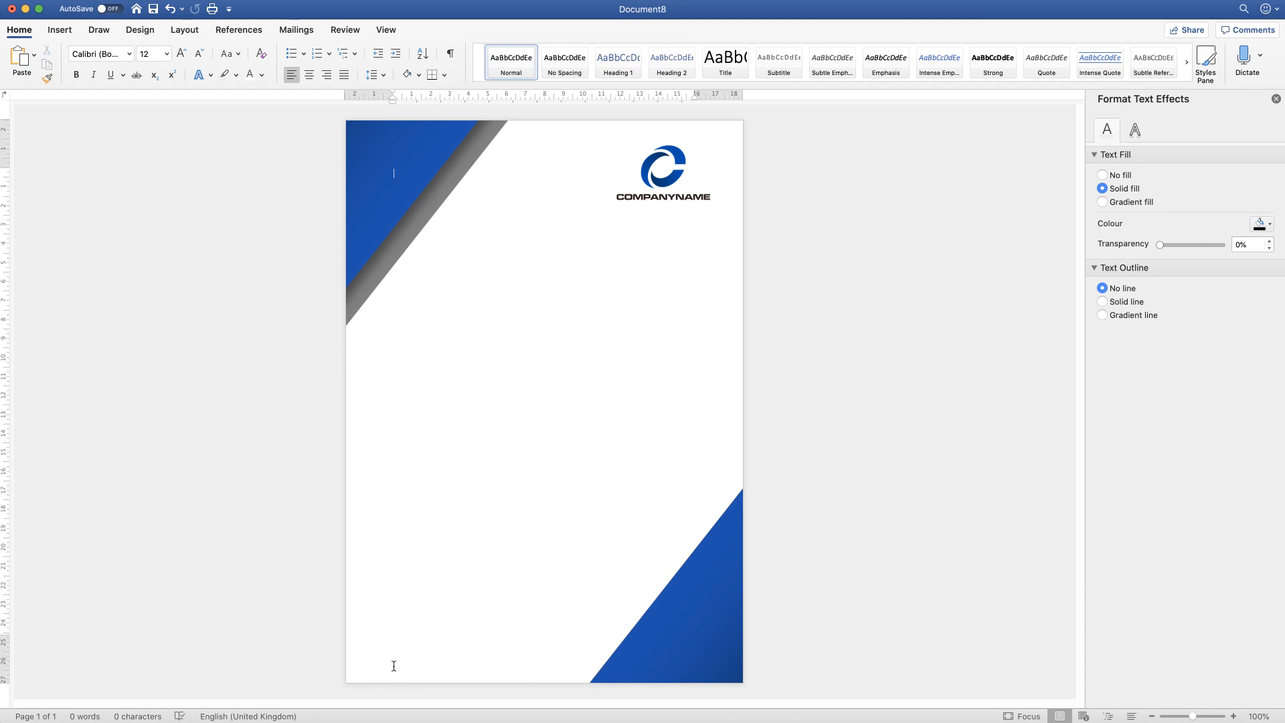
- Insert the map-pin icon found by searching Icons for 'location'
left_click(59, 30)
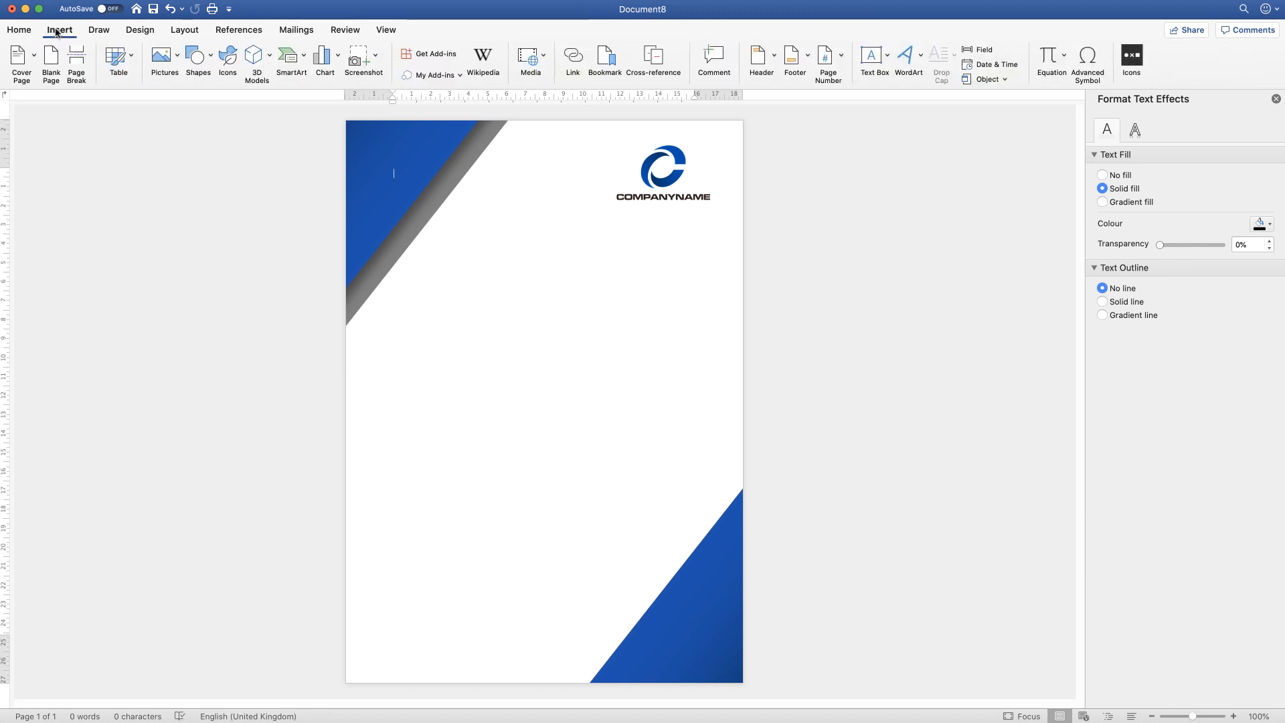
left_click(228, 59)
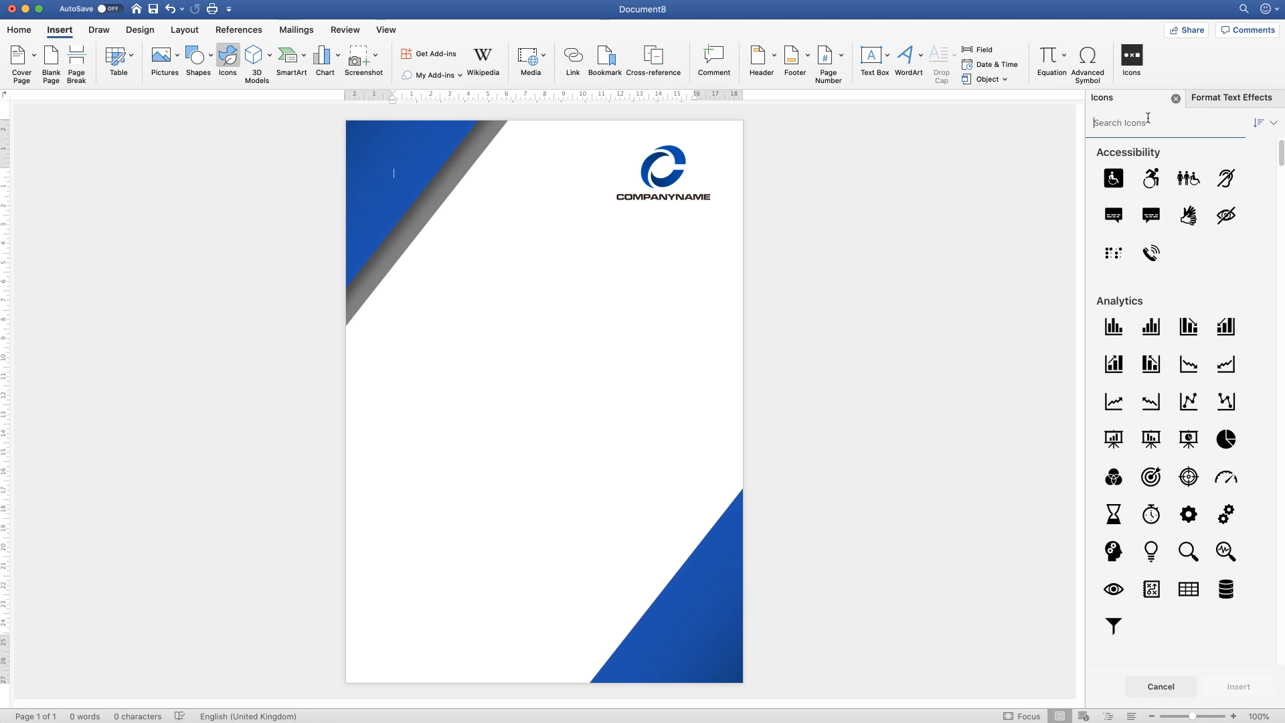
type("locat")
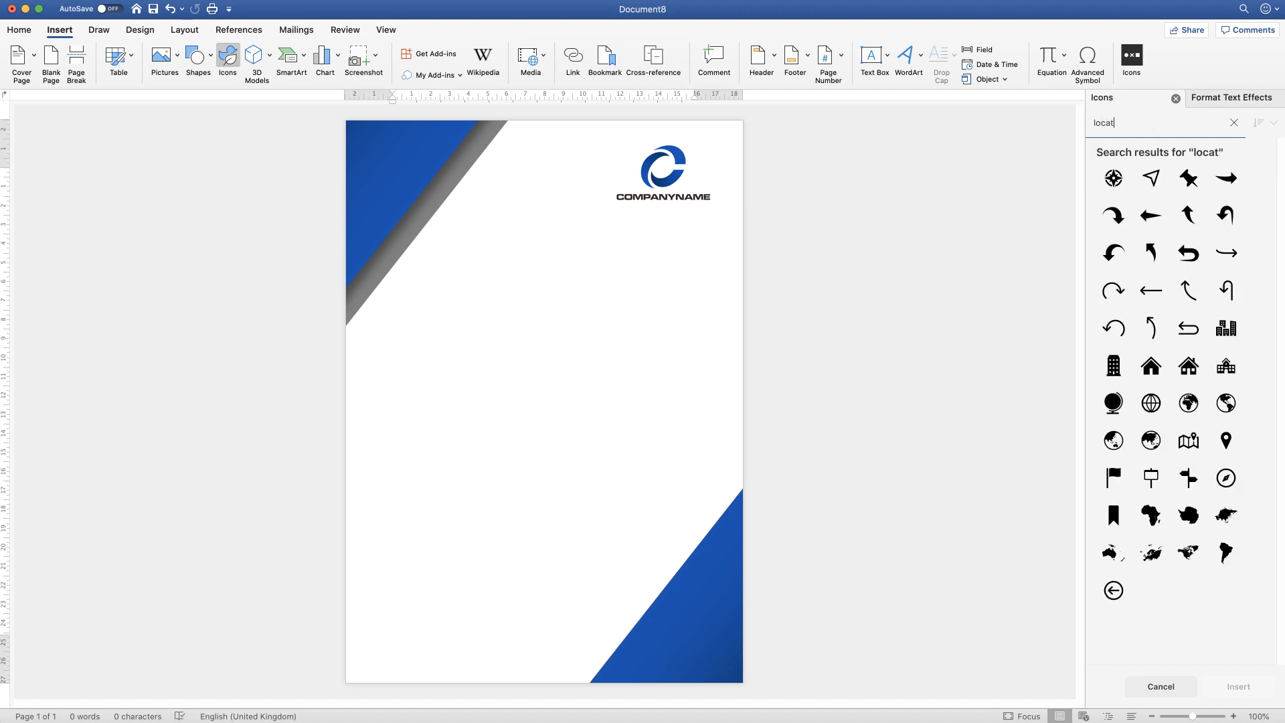
type("ion")
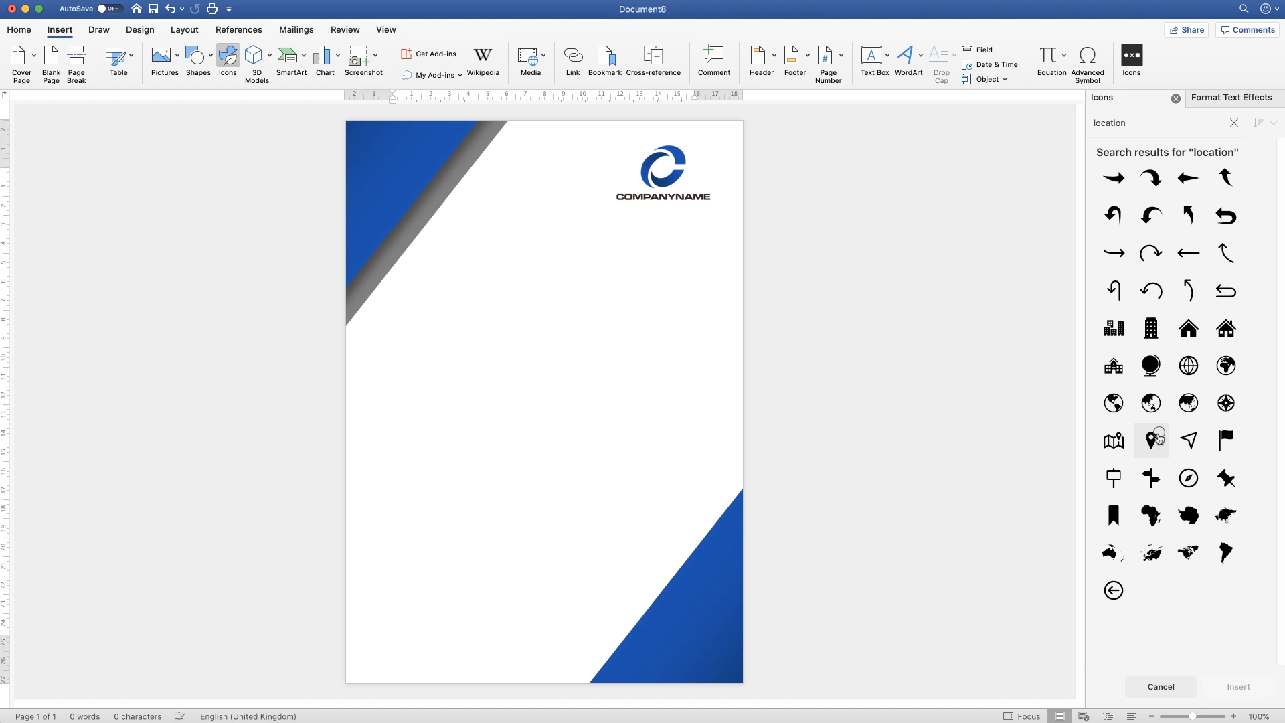
left_click(1159, 440)
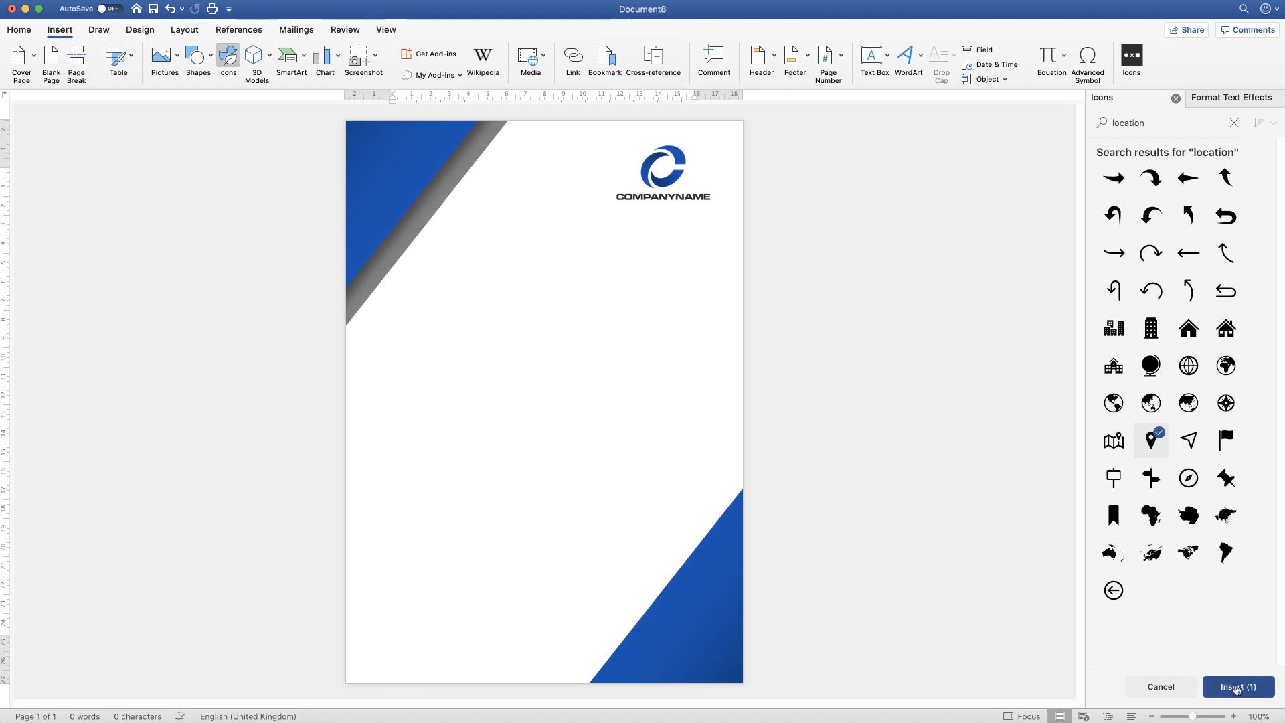
left_click(1235, 689)
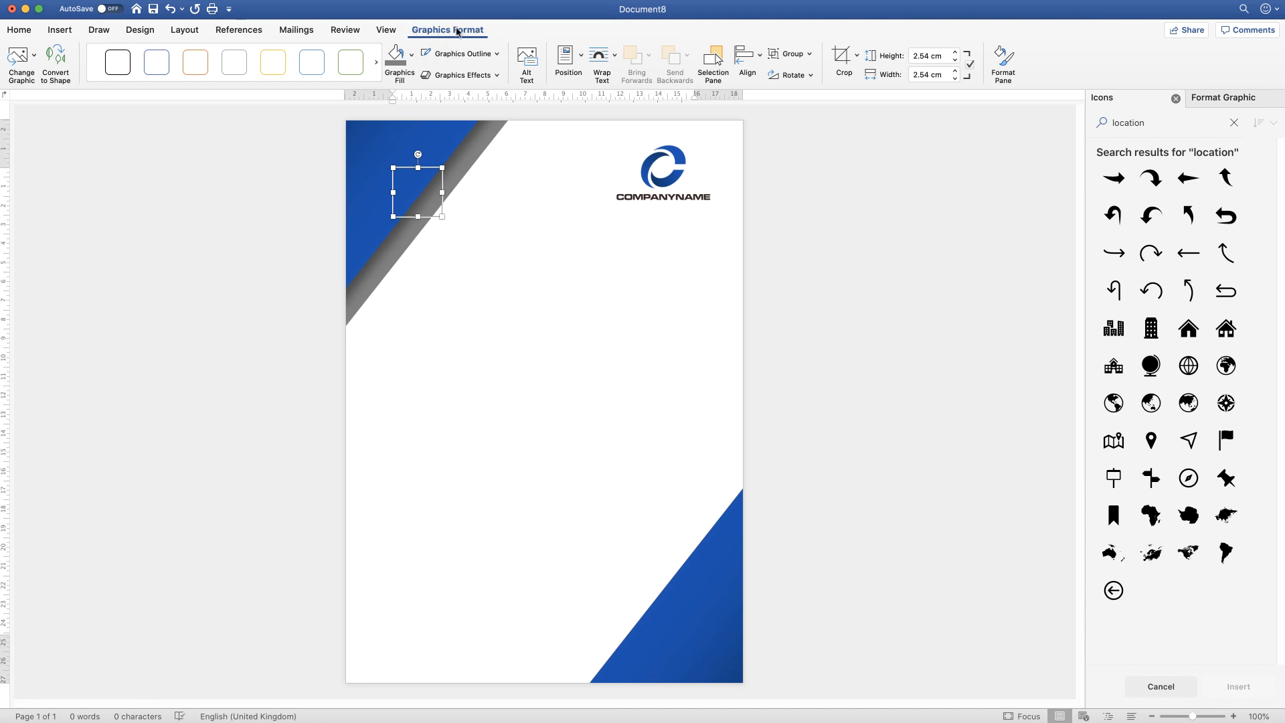
- Set the location pin to In Front of Text and move it to the page's lower-left corner
left_click(616, 59)
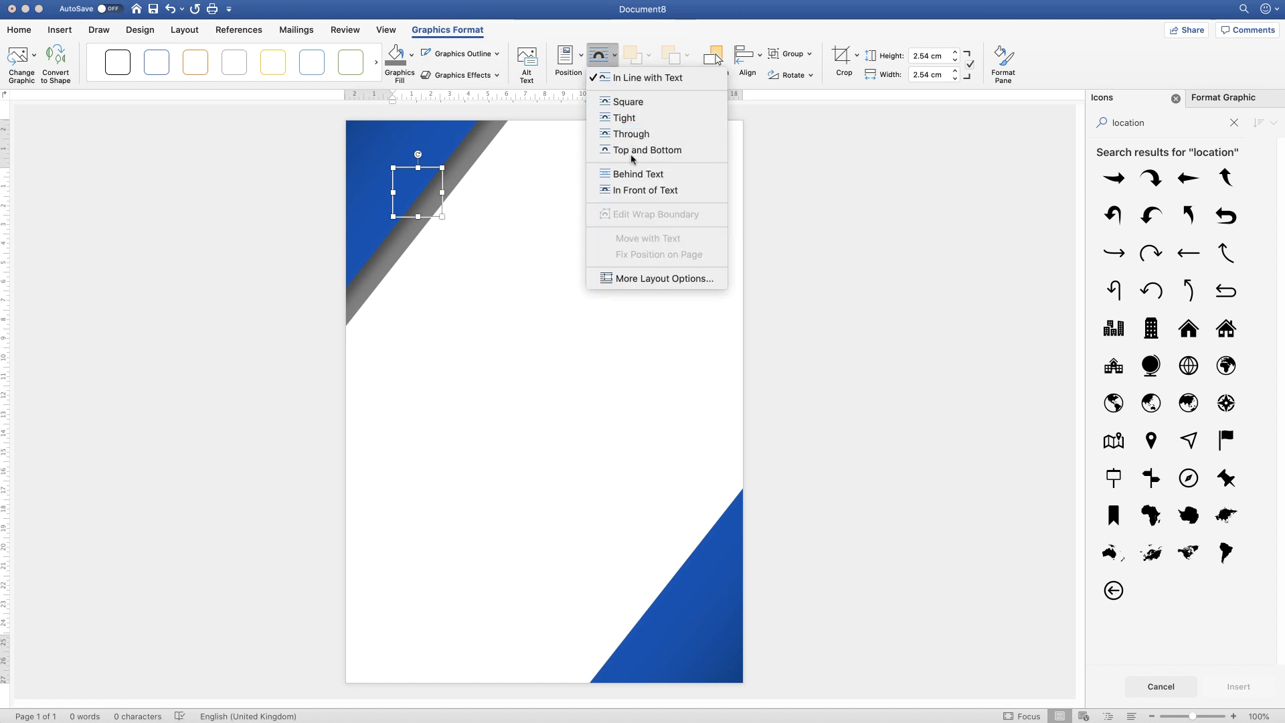
left_click(635, 192)
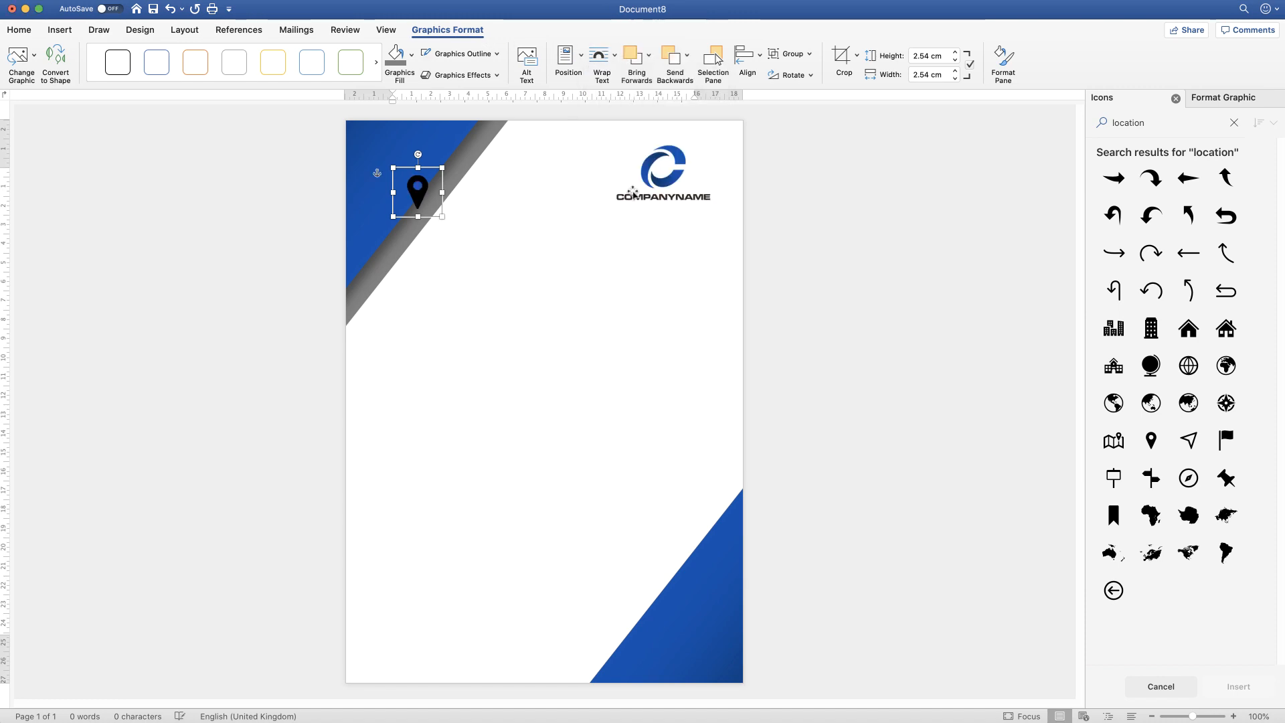
left_click_drag(418, 192, 429, 543)
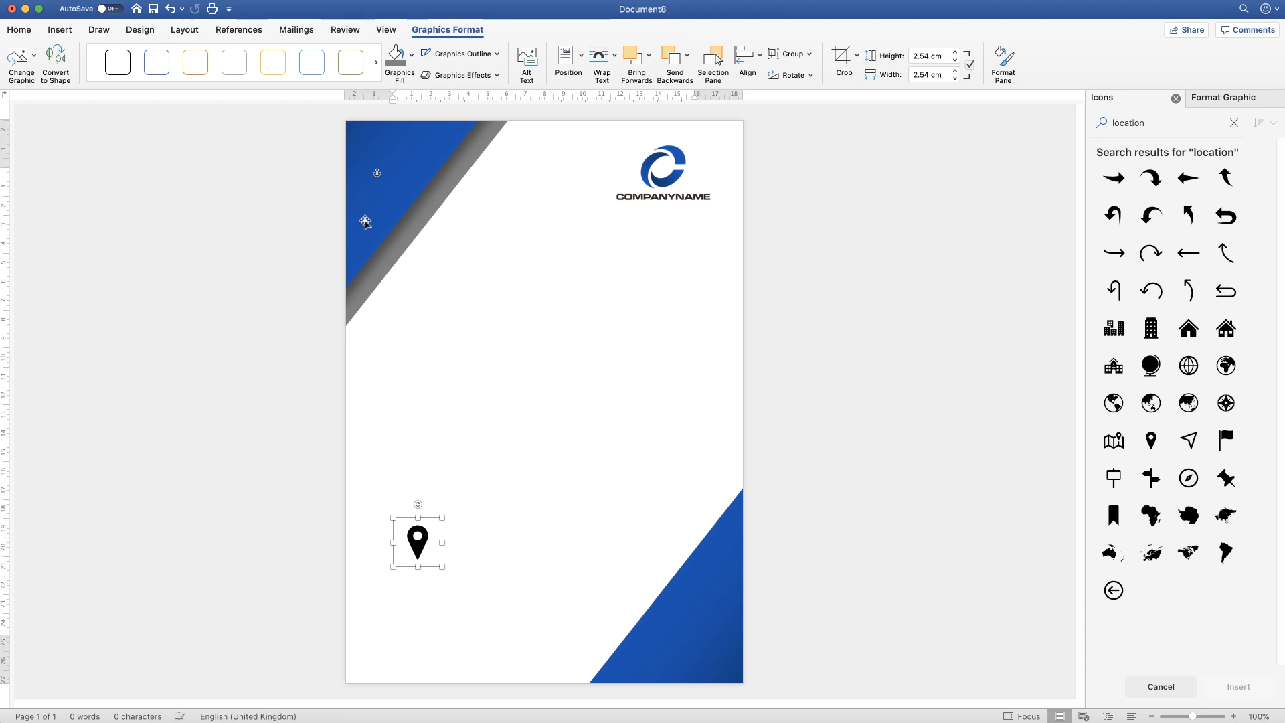
- Colour the pin Dark Blue, shrink it to 1.38 cm, and clear the old icon search term
left_click(412, 57)
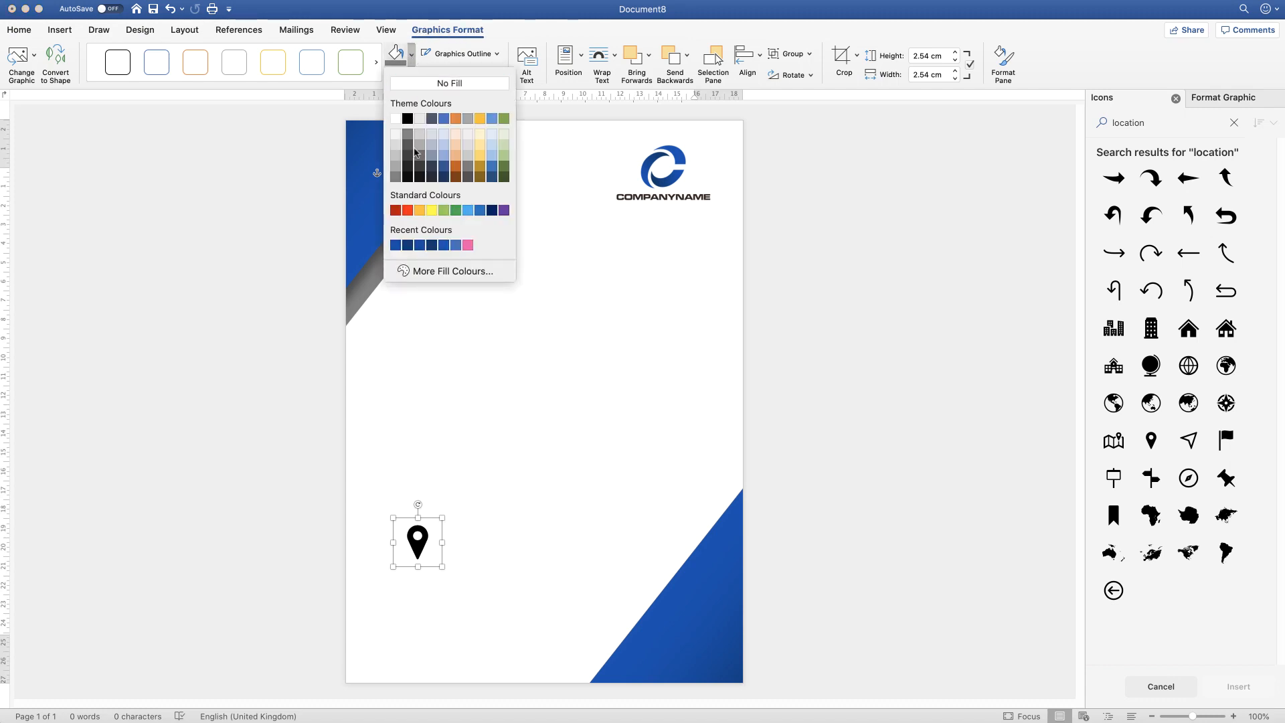
left_click(396, 245)
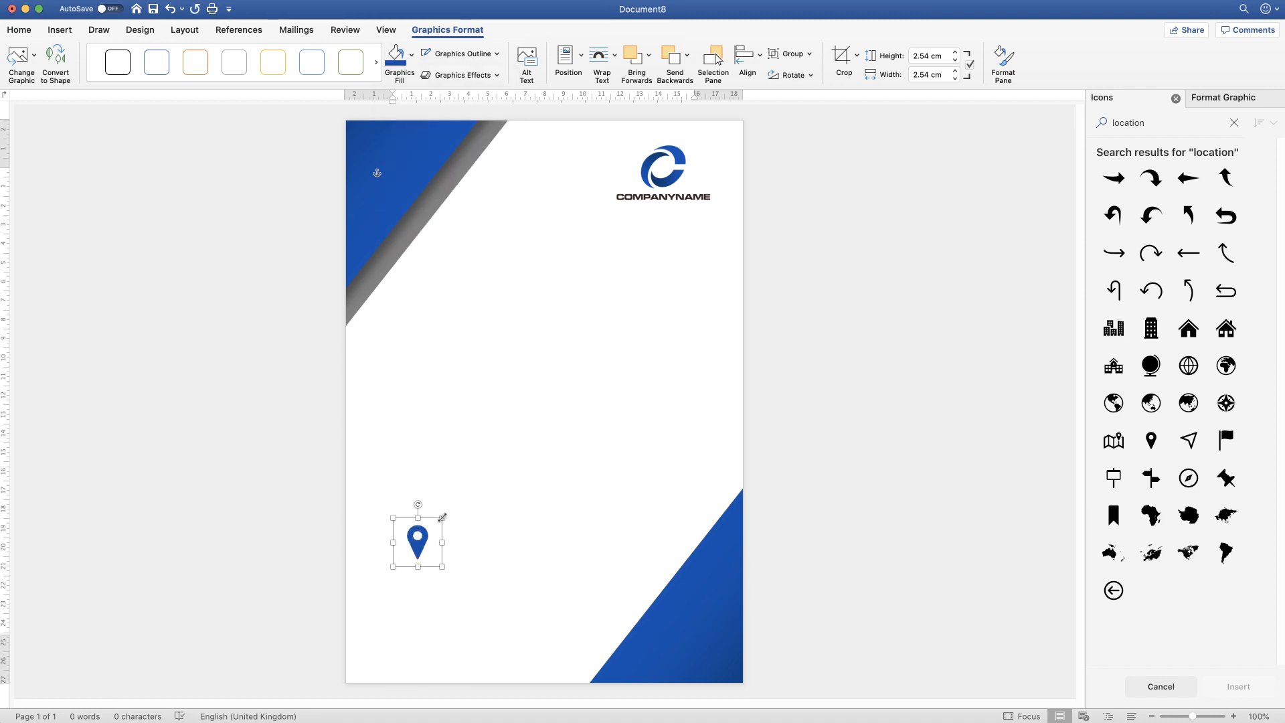
left_click_drag(439, 518, 376, 656)
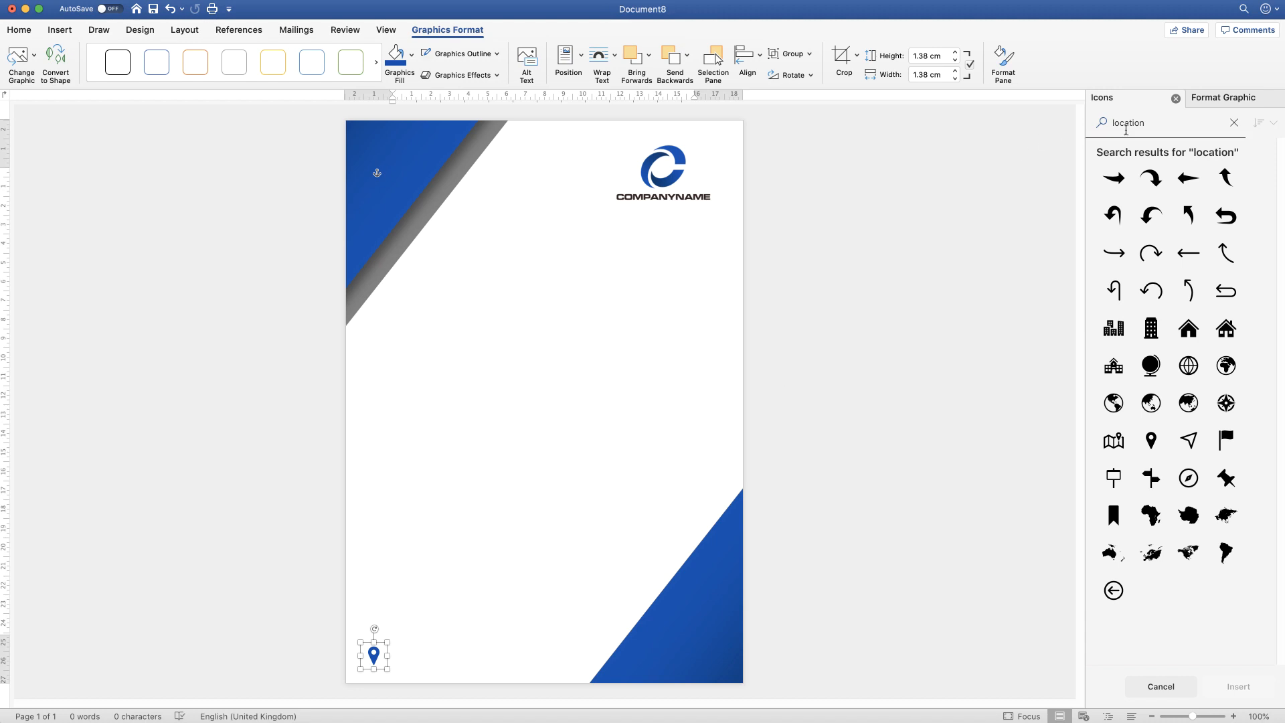
left_click(1155, 122)
key("BackSpace")
key("BackSpace")
key("BackSpace")
key("BackSpace")
key("BackSpace")
key("BackSpace")
key("BackSpace")
key("BackSpace")
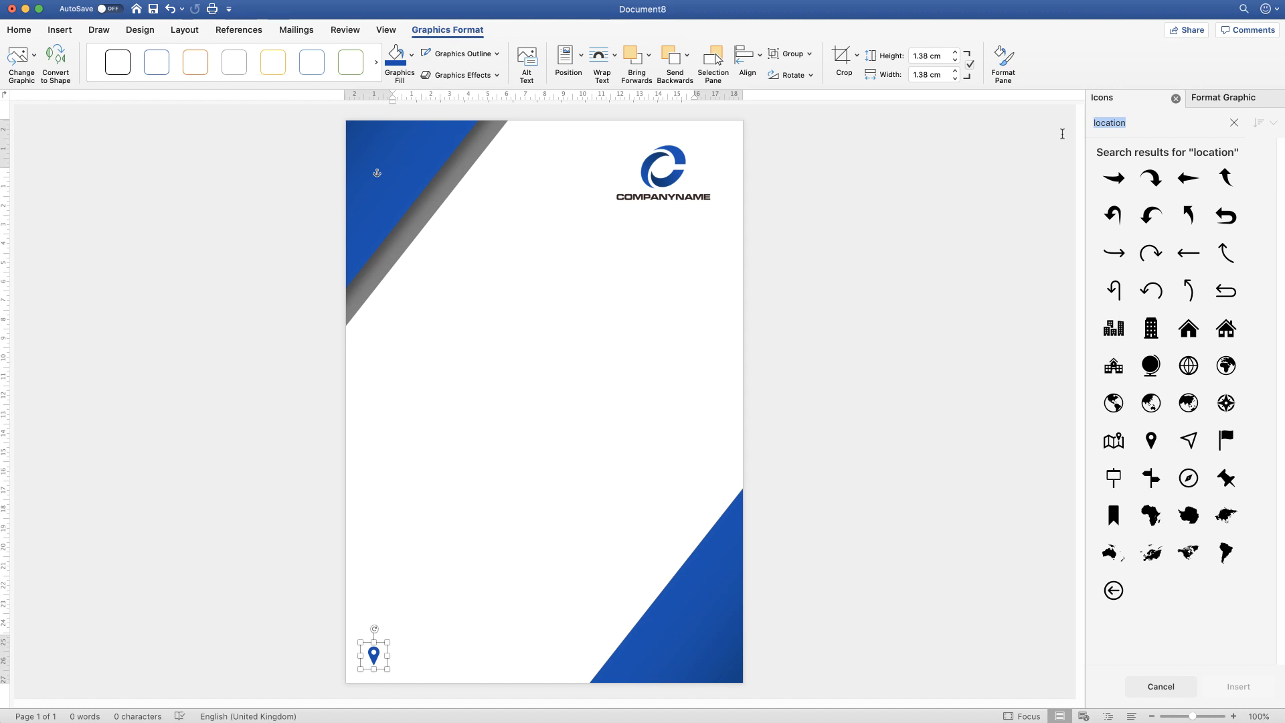
- Insert the envelope icon from an 'email' search, set it In Front of Text, colour it blue, and place it beside the pin
type("email")
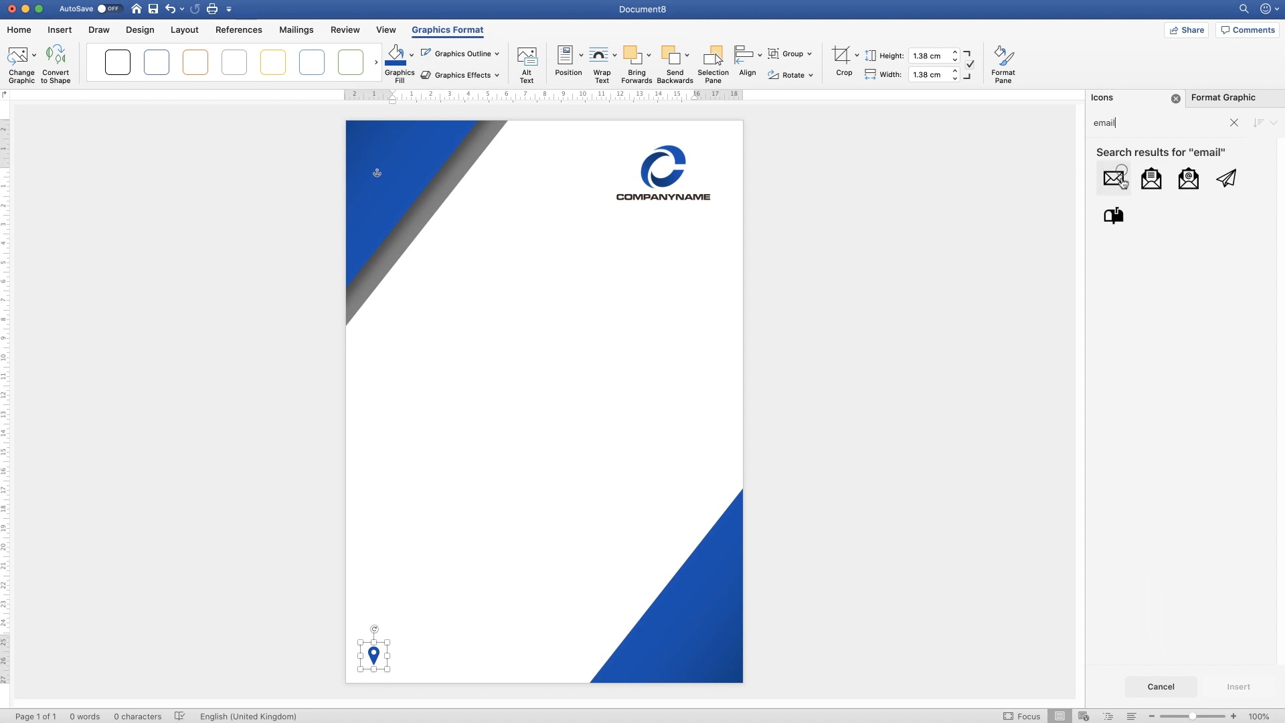
left_click(1122, 175)
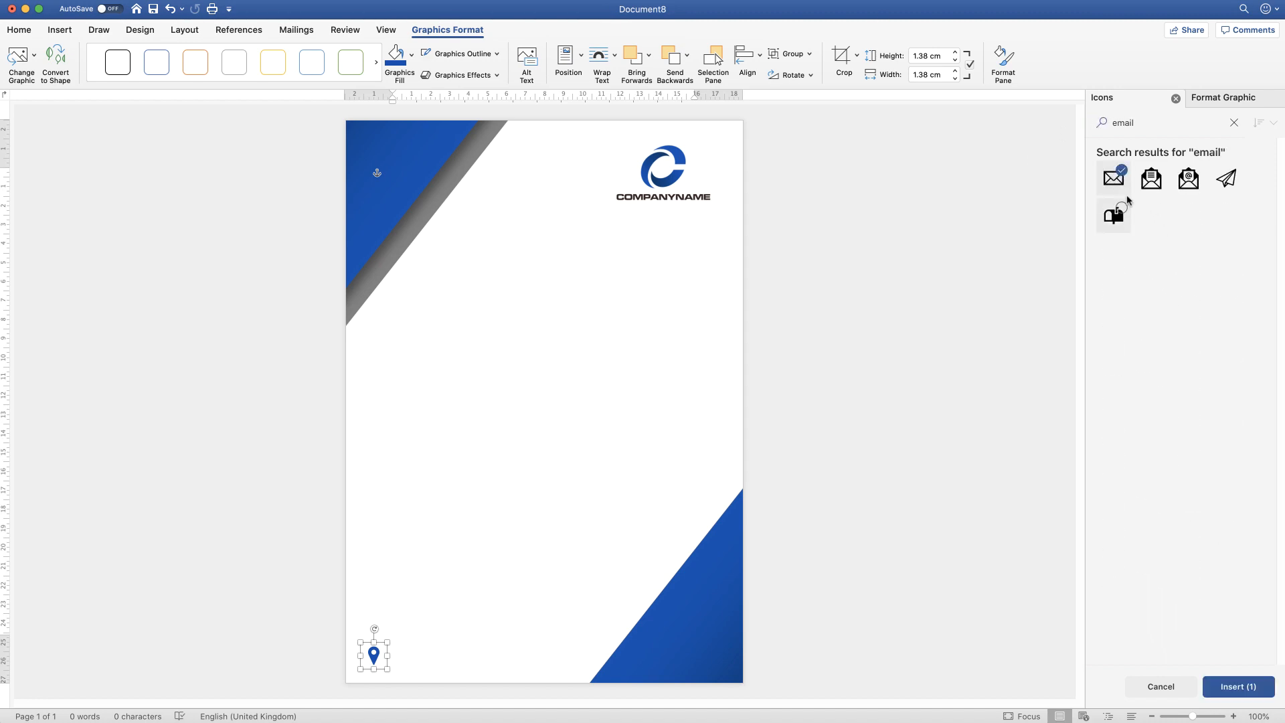
left_click(1236, 688)
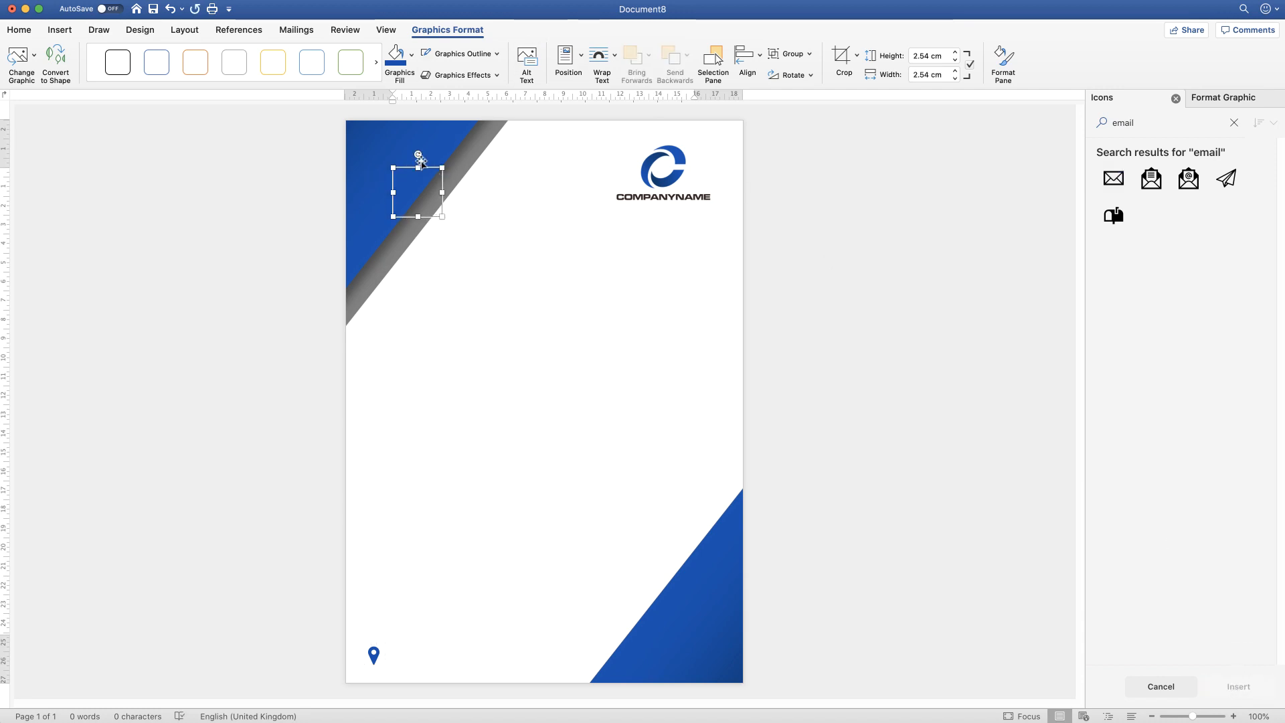
left_click(617, 61)
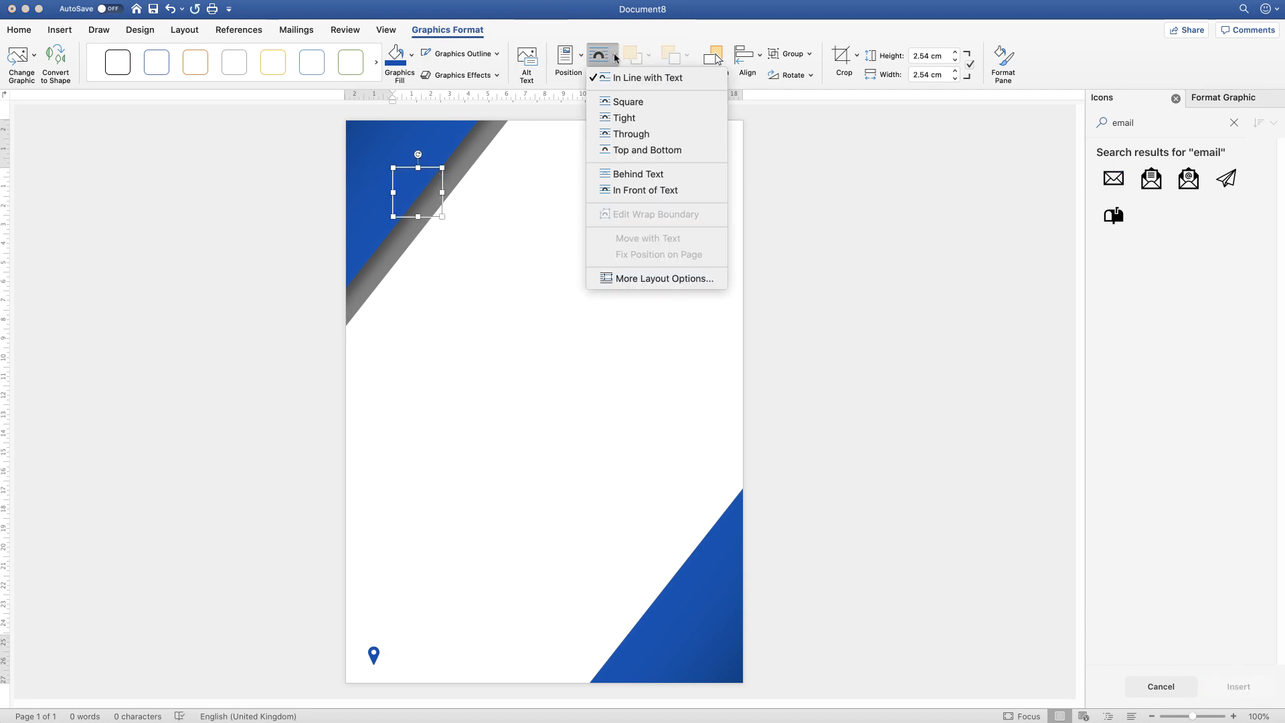
left_click(609, 195)
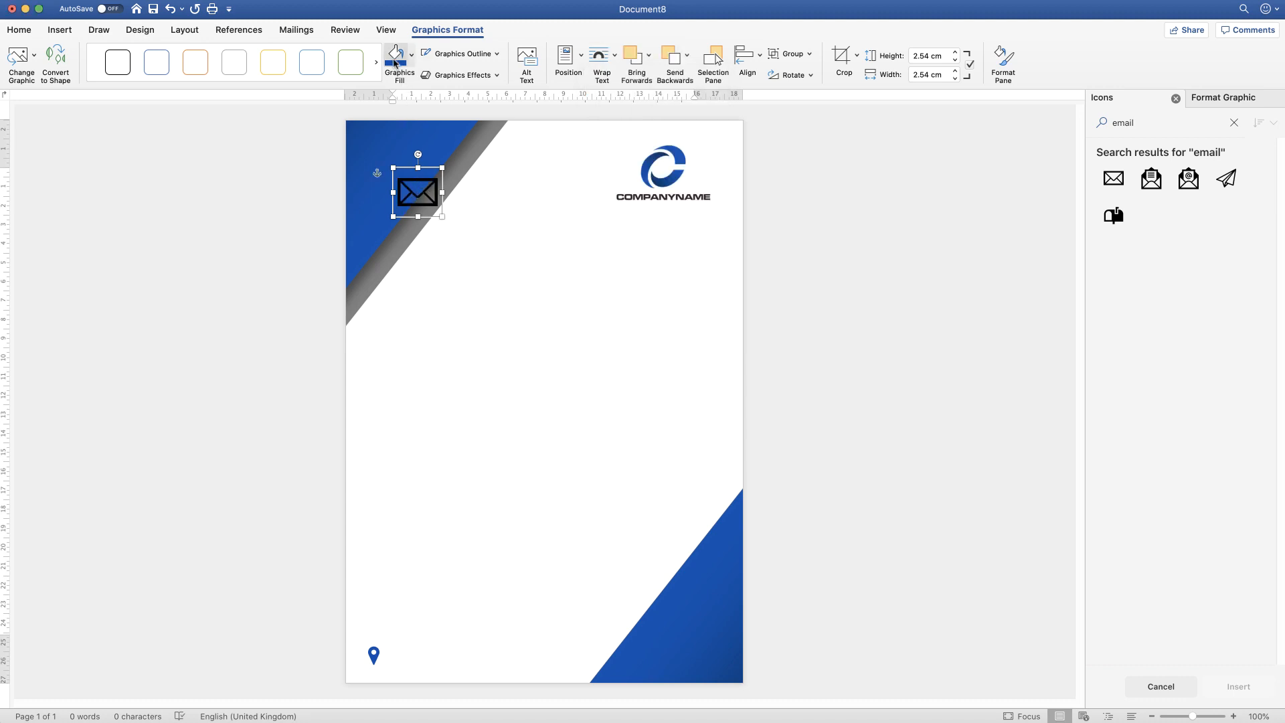
left_click(397, 58)
left_click_drag(425, 200, 435, 638)
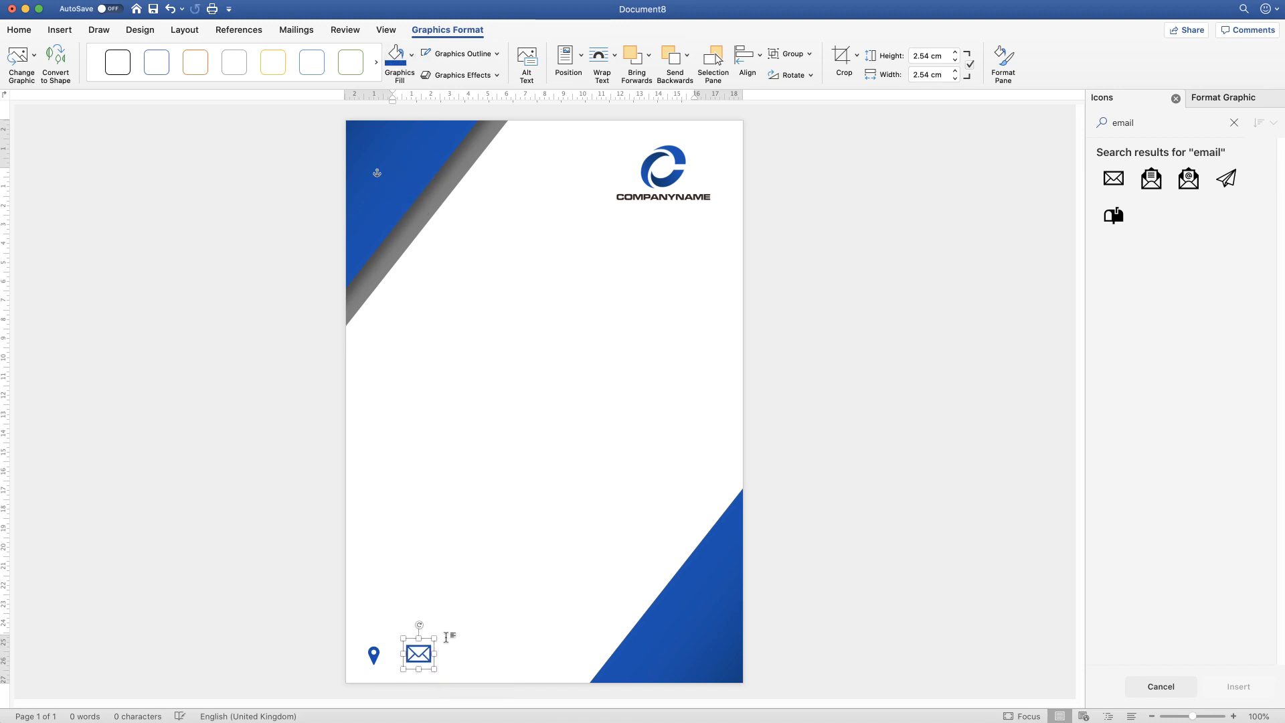
left_click(475, 563)
- Insert the old-style telephone icon from a 'phone' search, float it, colour it blue, and place it beside the envelope
left_click(1092, 122)
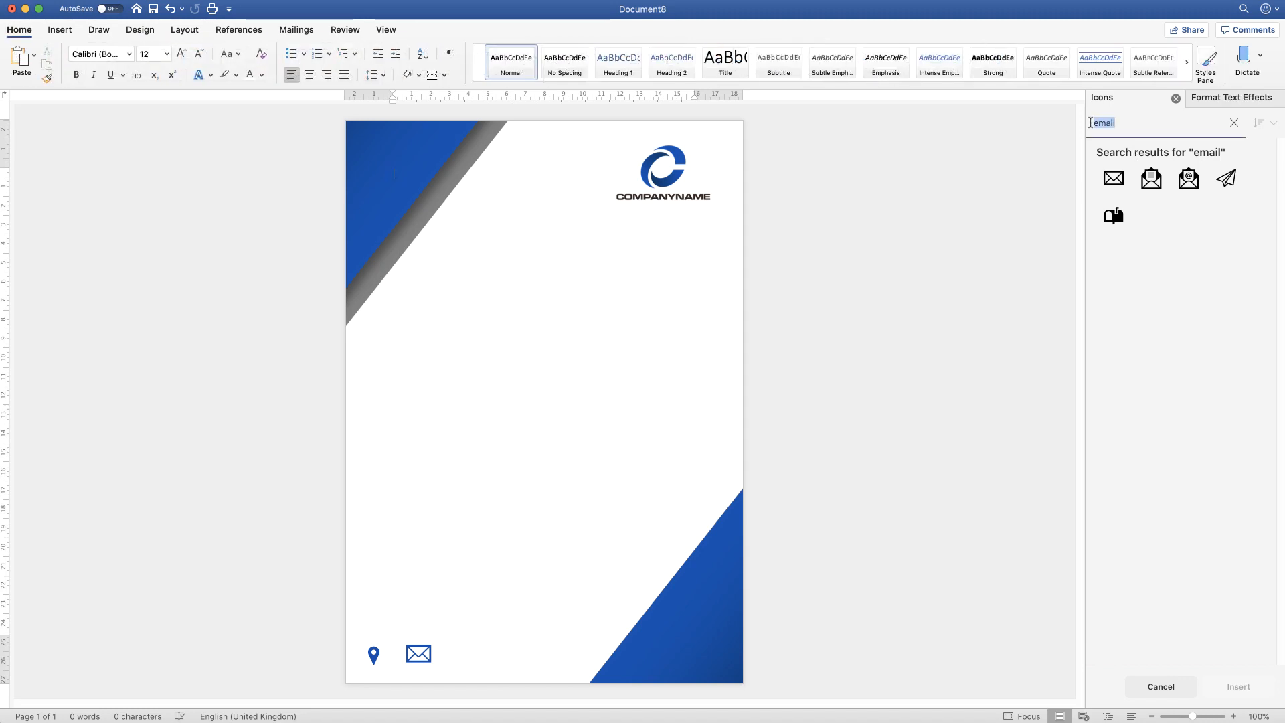
type("phone")
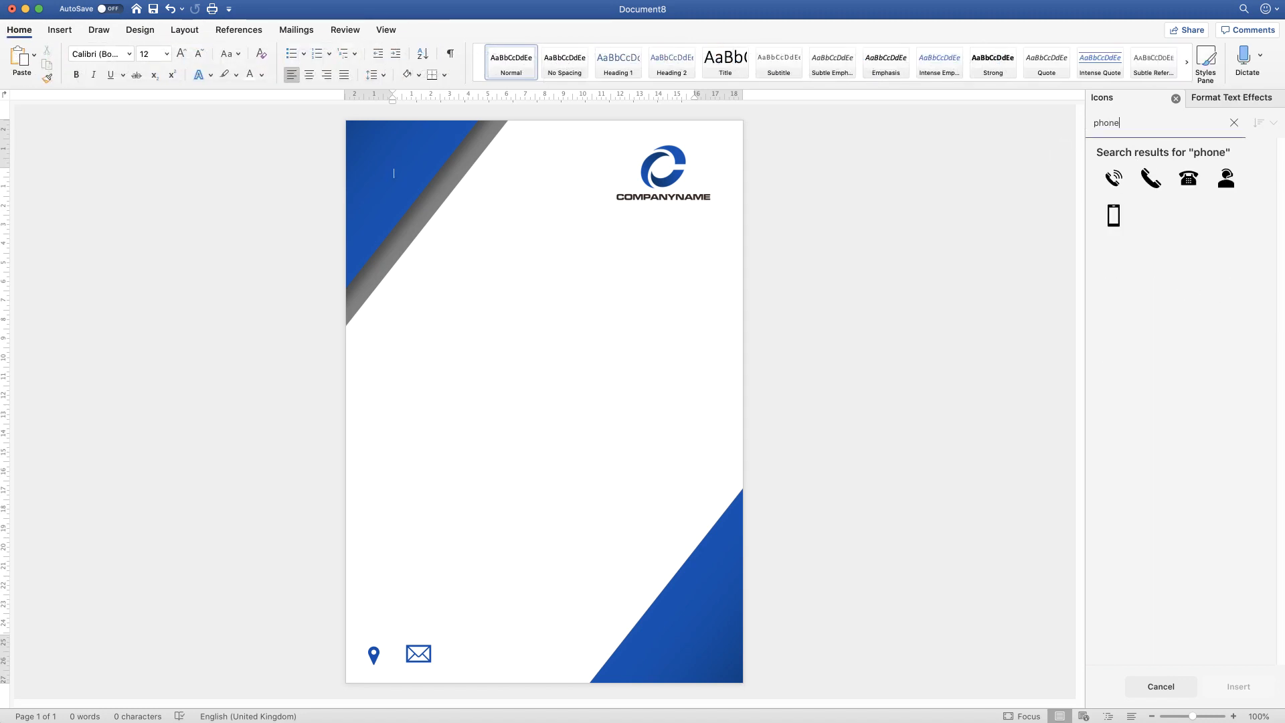
left_click(1197, 176)
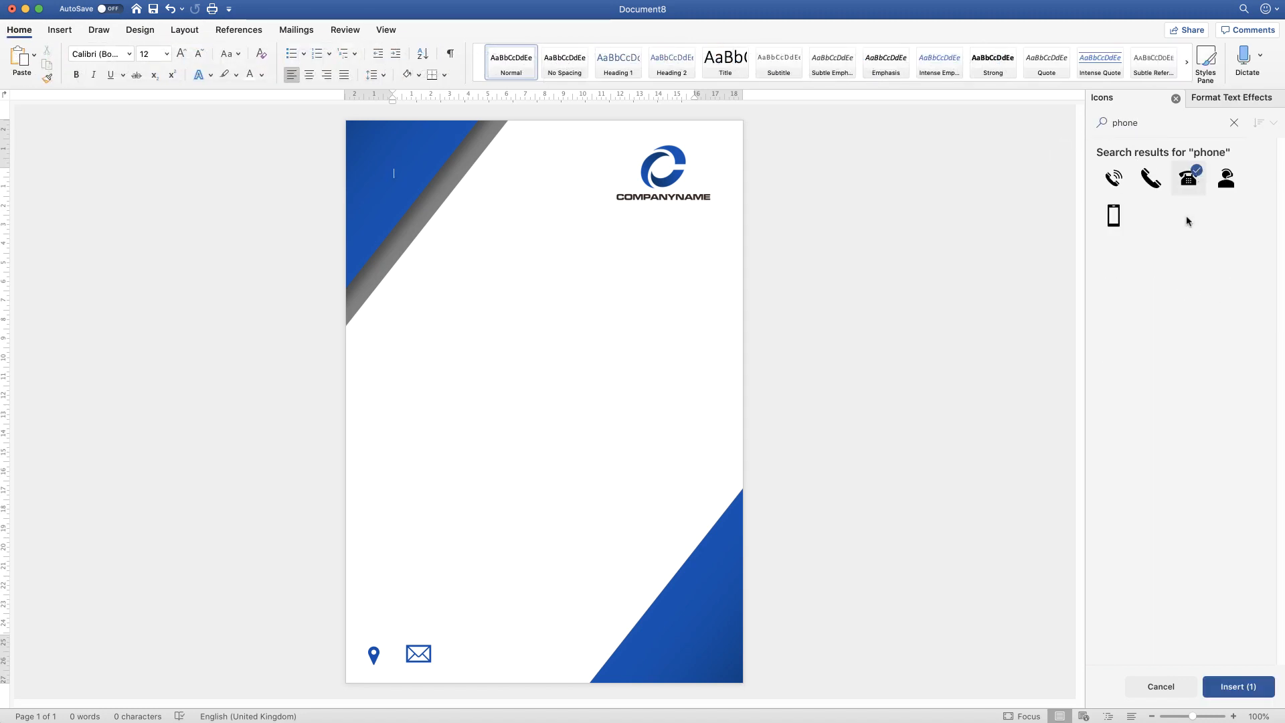
left_click(1239, 686)
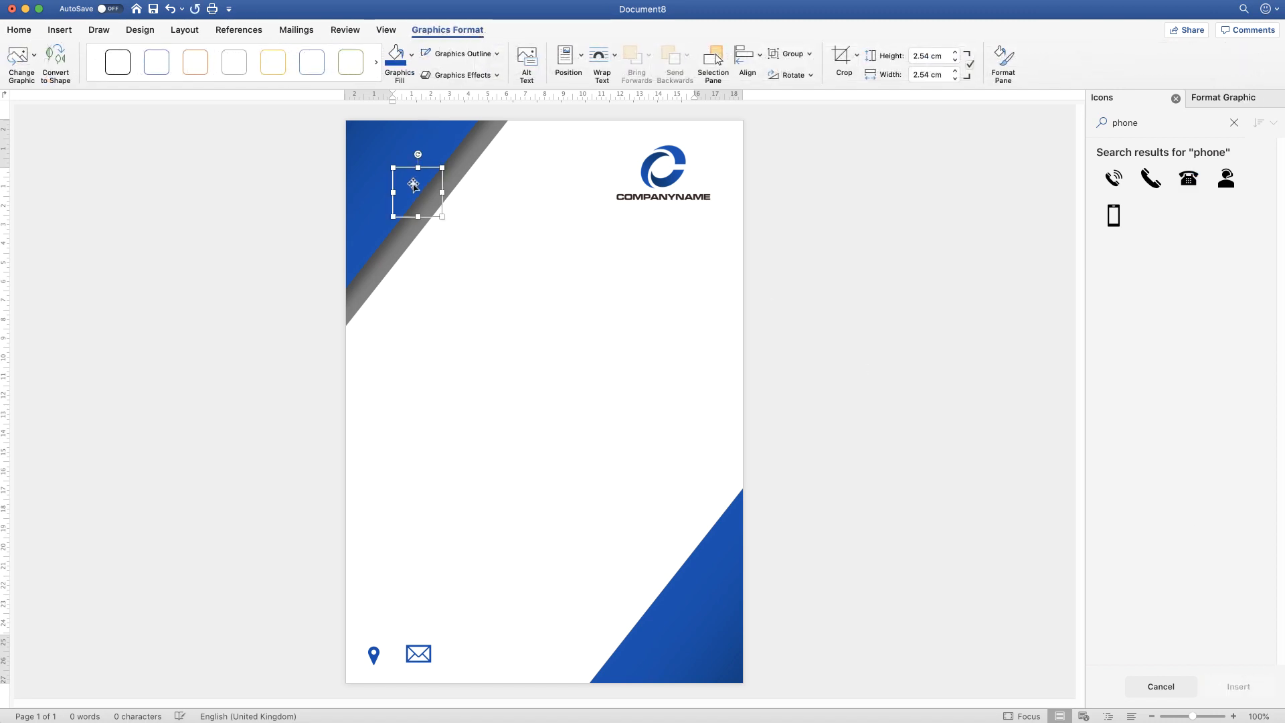
left_click(614, 58)
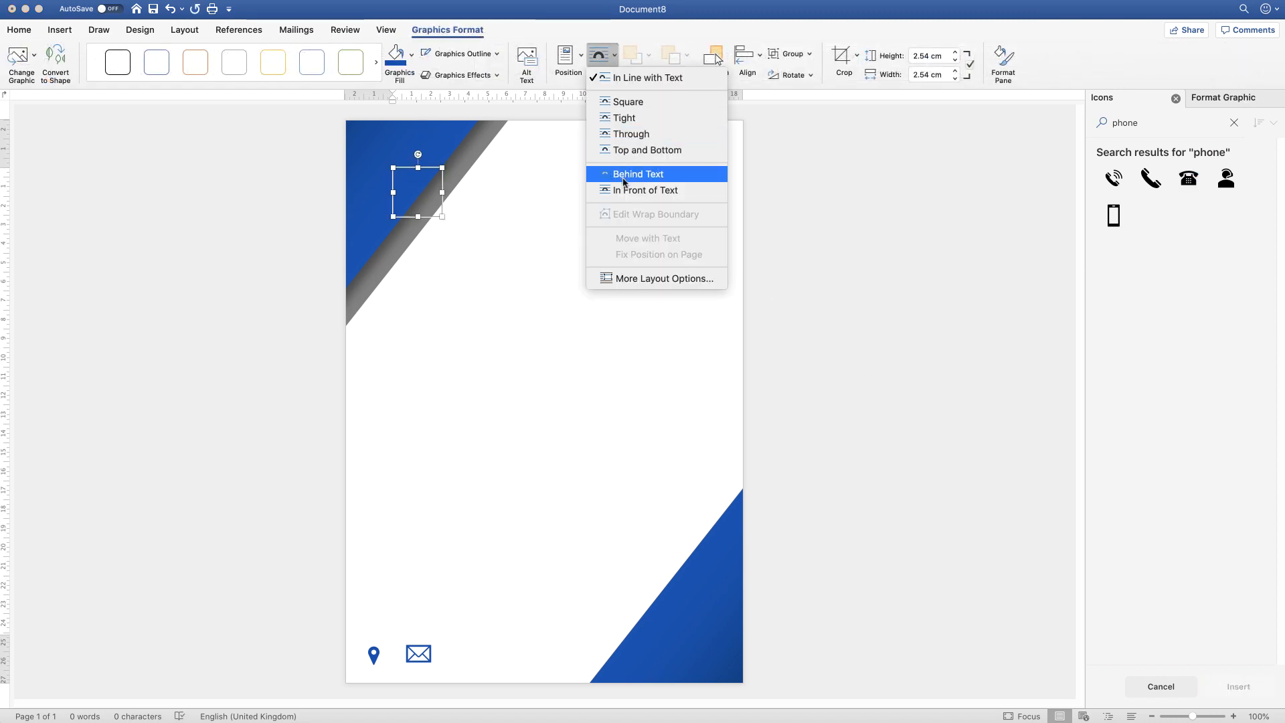
left_click(626, 194)
left_click(399, 59)
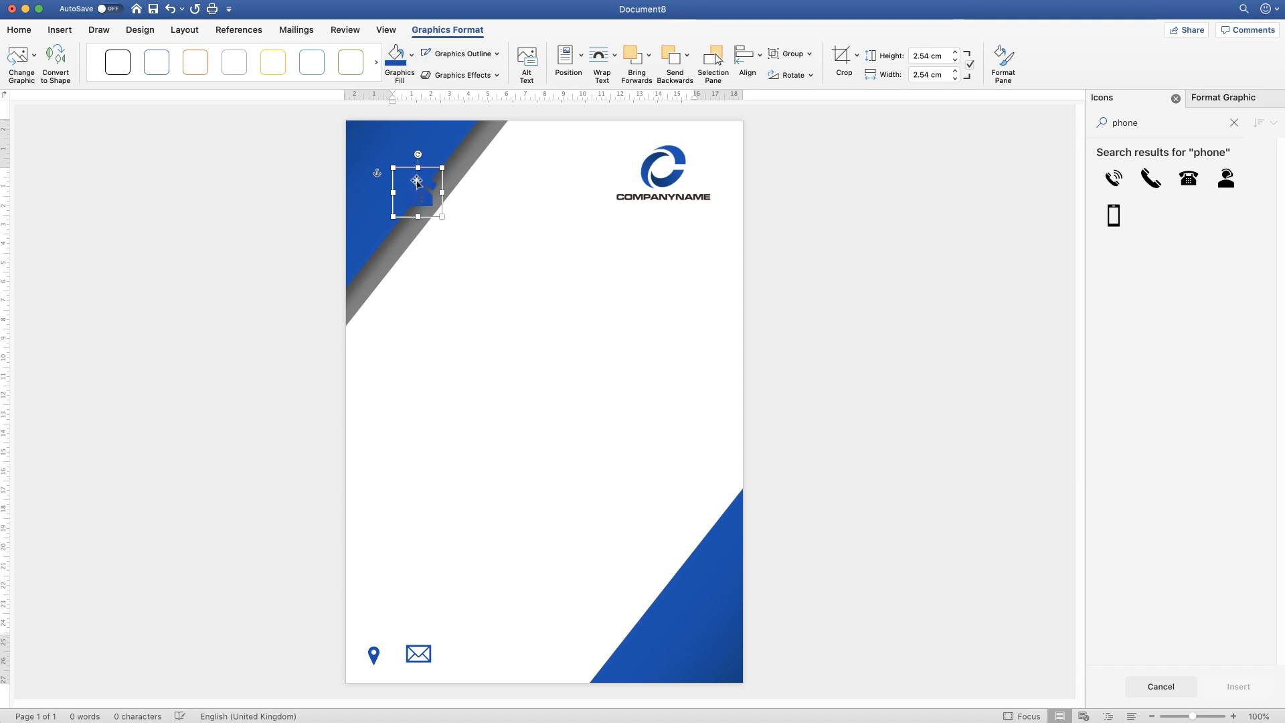
left_click_drag(416, 195, 487, 654)
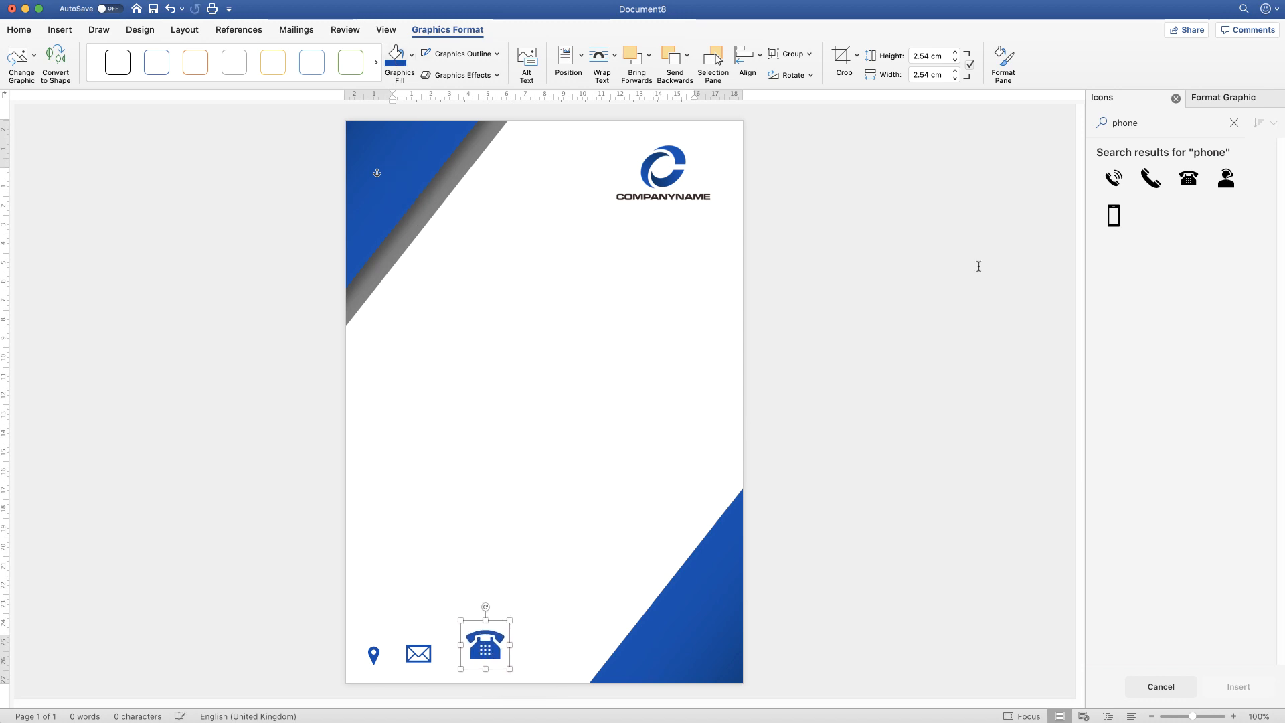
left_click_drag(1145, 125, 1091, 122)
- Insert the laptop-with-globe icon from a 'website' search, float it, and move it right of the telephone
type("we")
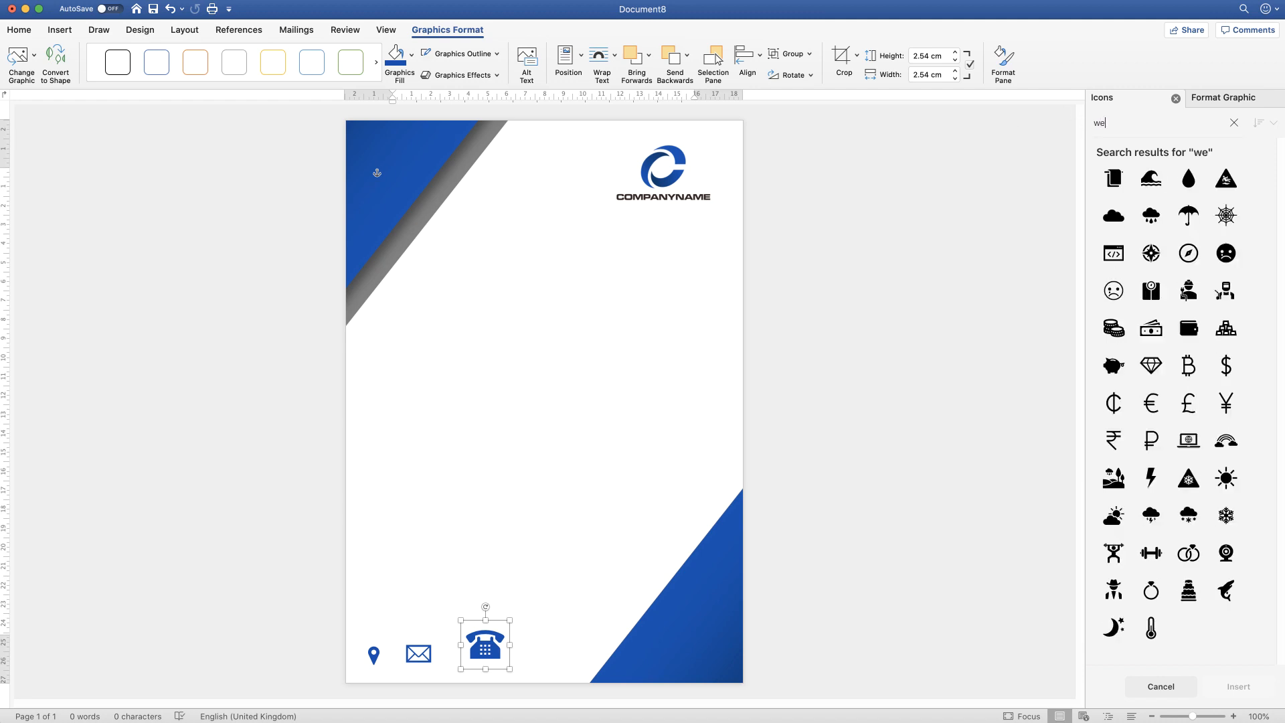
type("bsite")
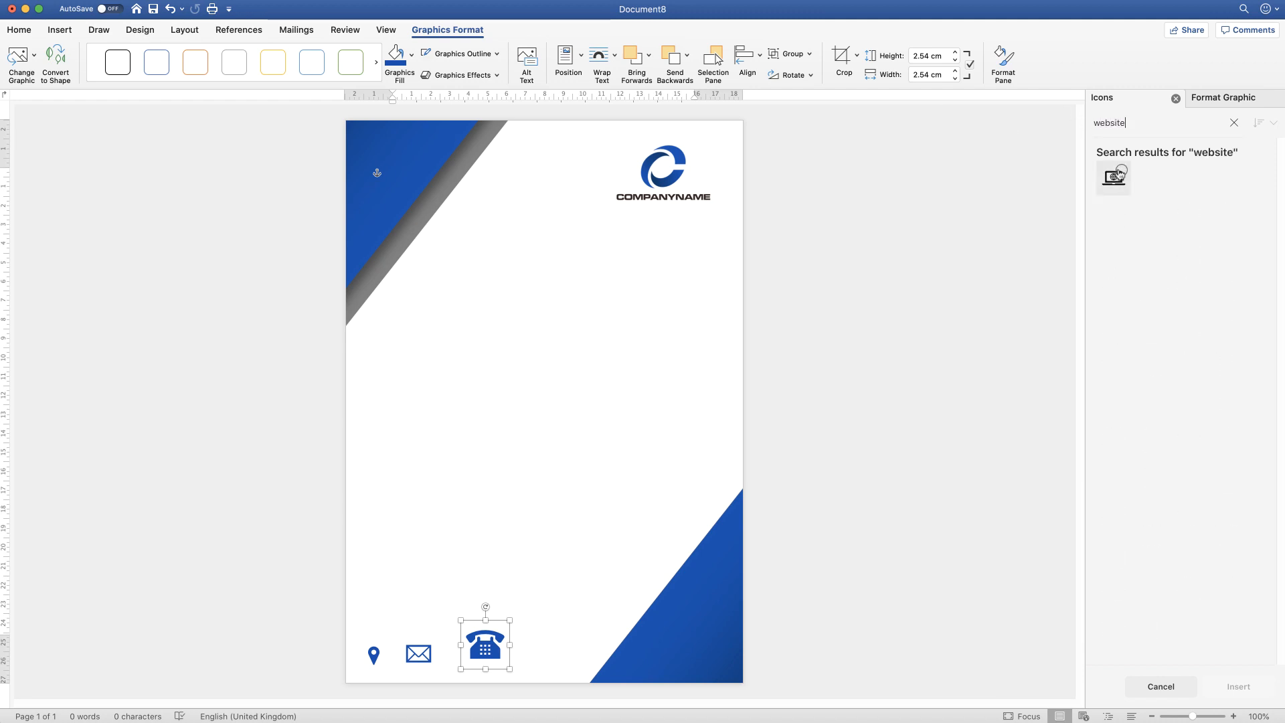
left_click(1123, 176)
left_click(1230, 691)
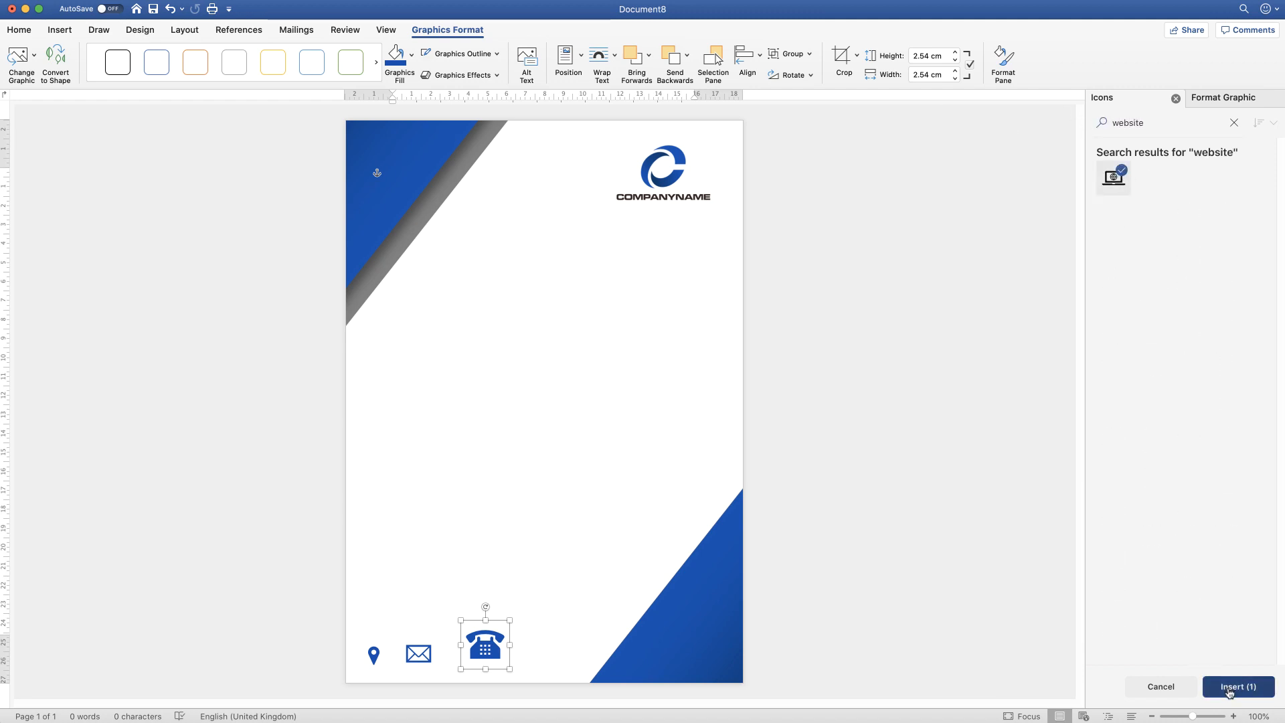
left_click(605, 64)
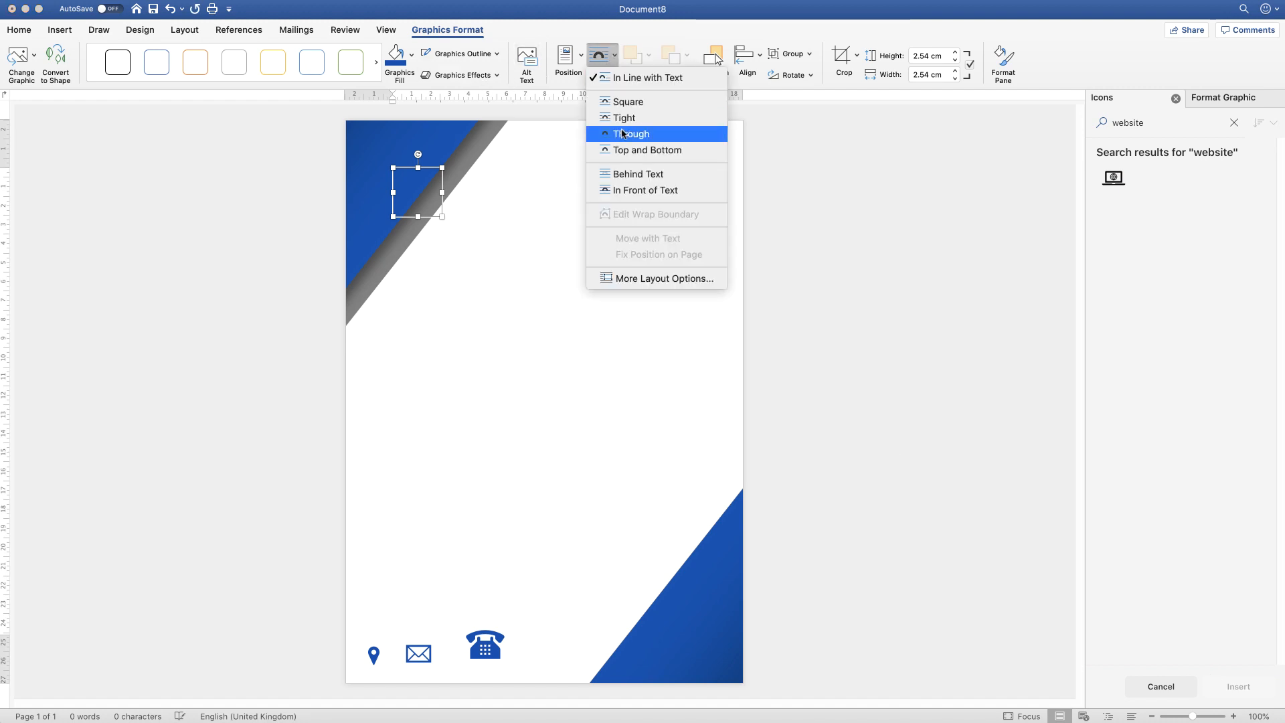
left_click(615, 194)
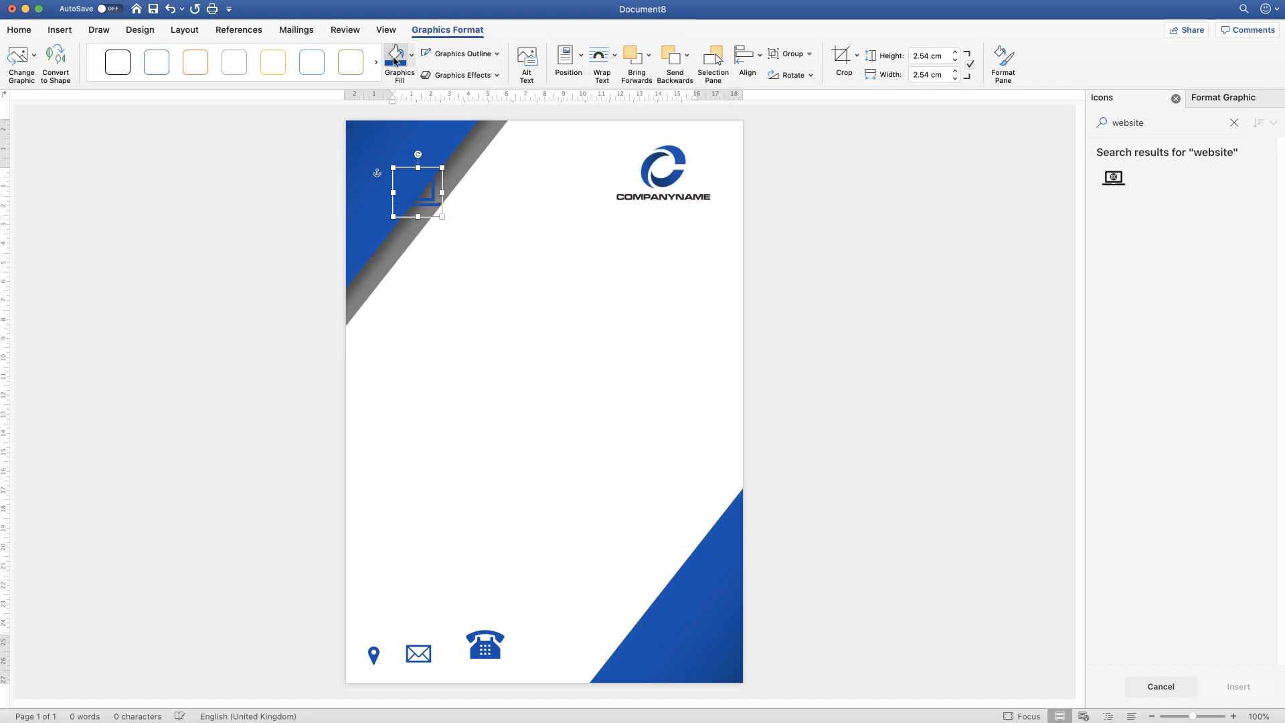
left_click_drag(426, 214, 566, 653)
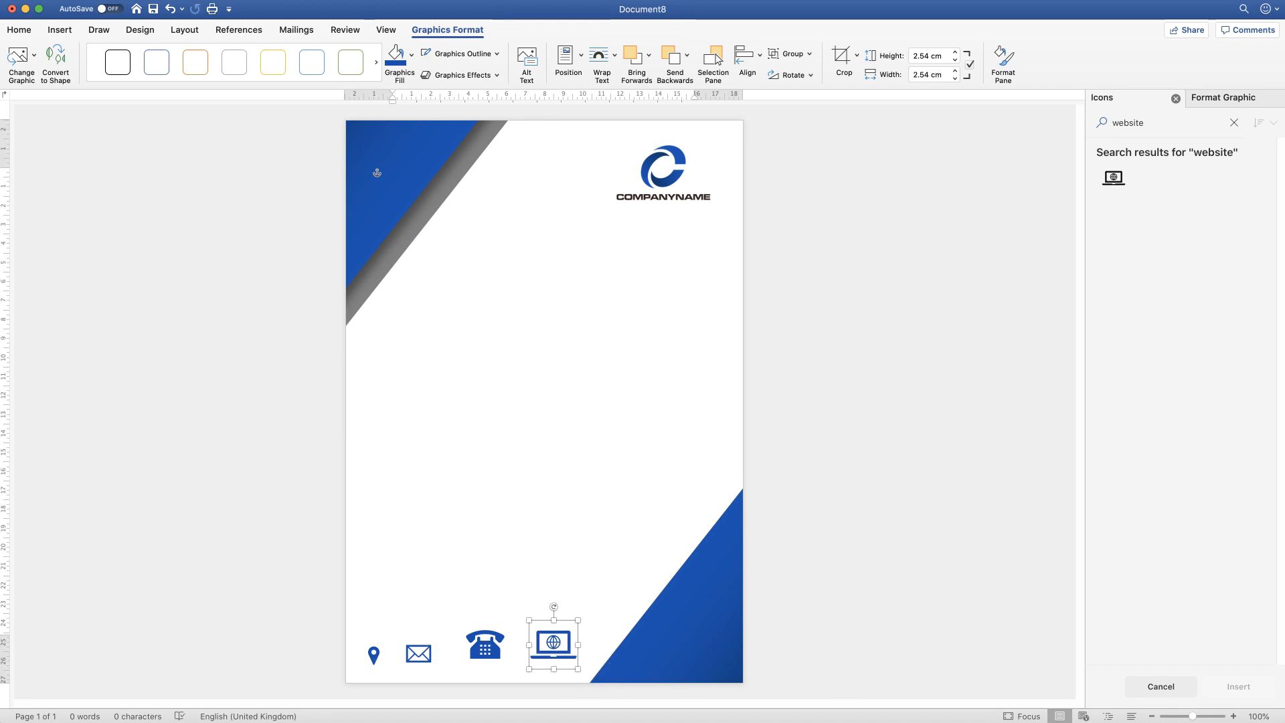
- Zoom in and resize the location pin and envelope icons to 0.68 cm high
left_click(1203, 717)
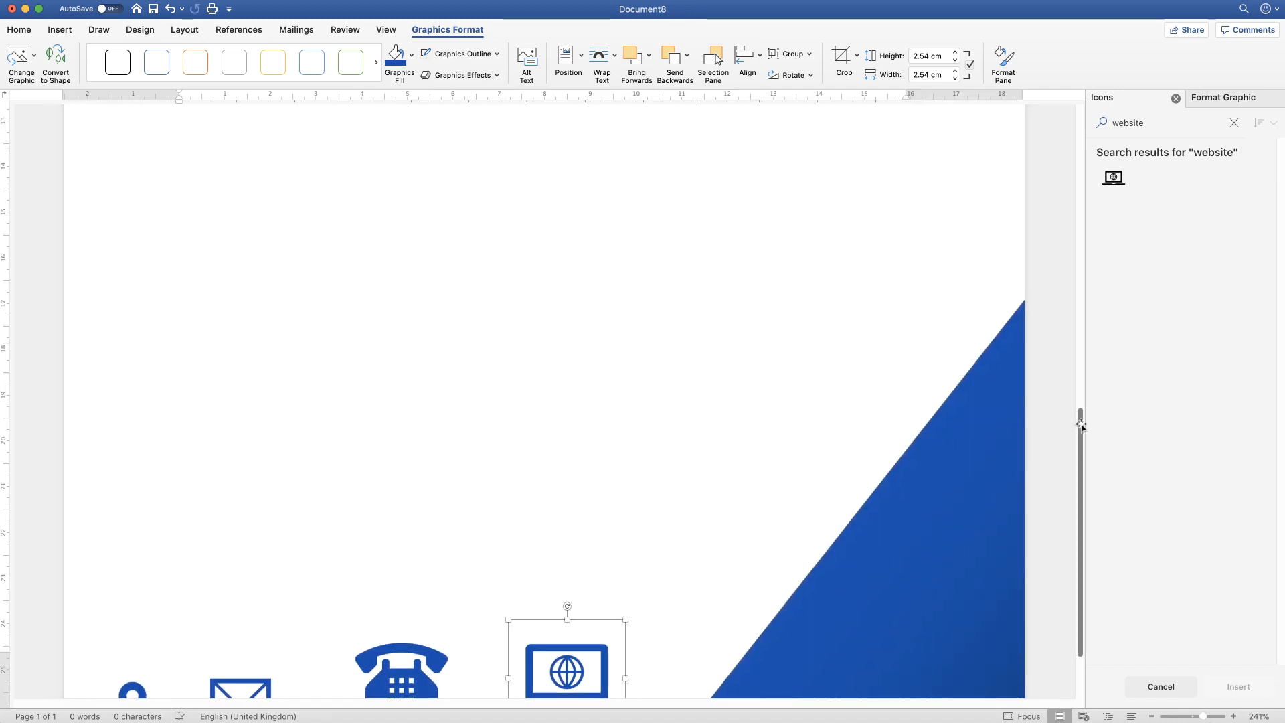
left_click_drag(1079, 417, 1079, 545)
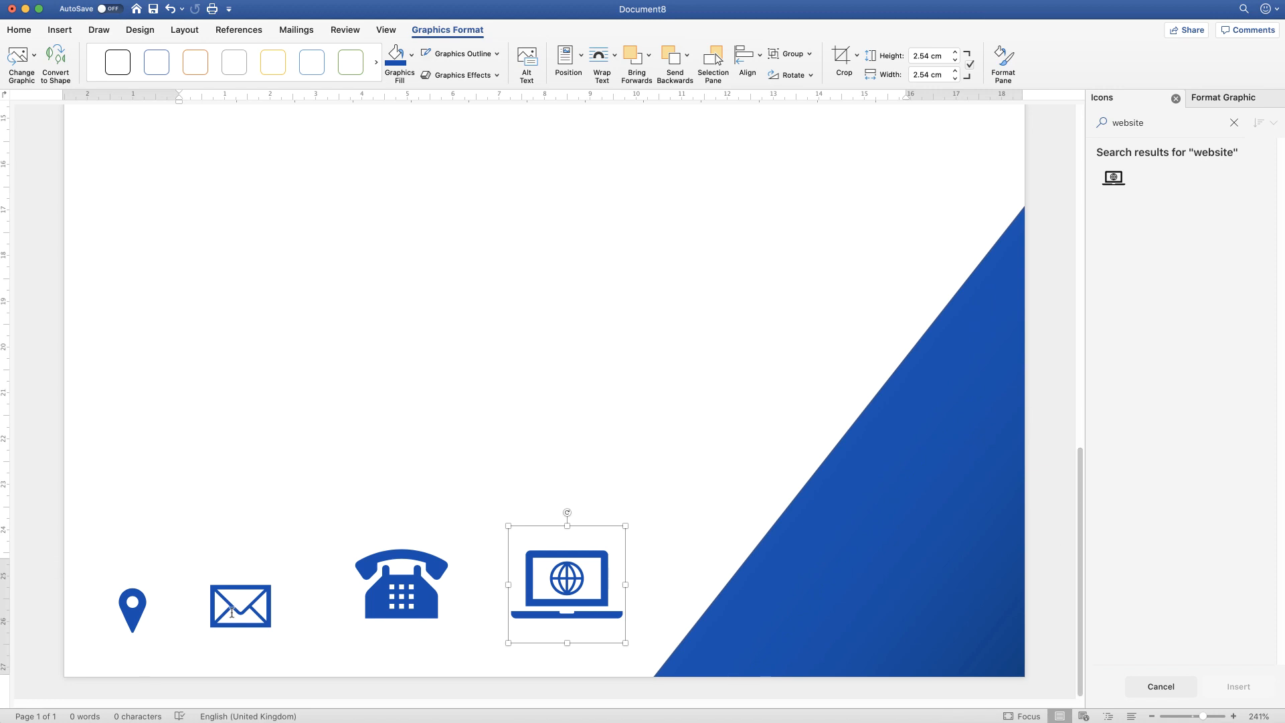
left_click(134, 611)
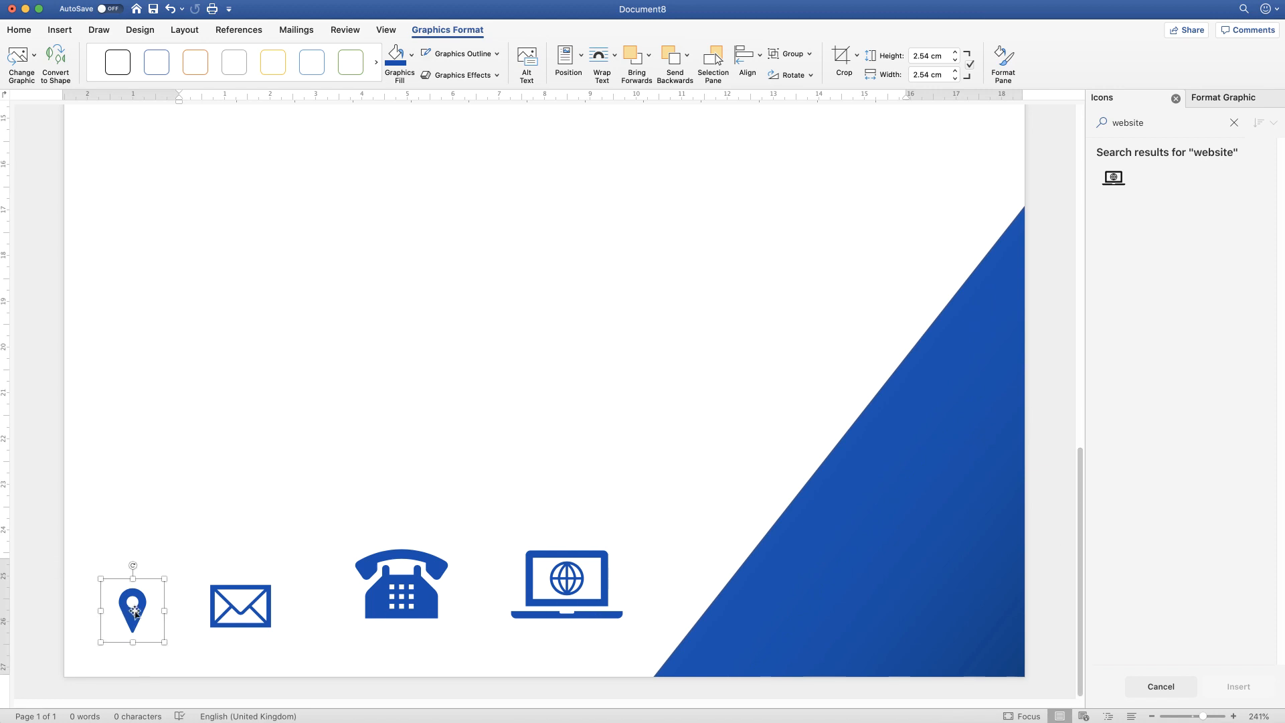
left_click_drag(163, 580, 133, 615)
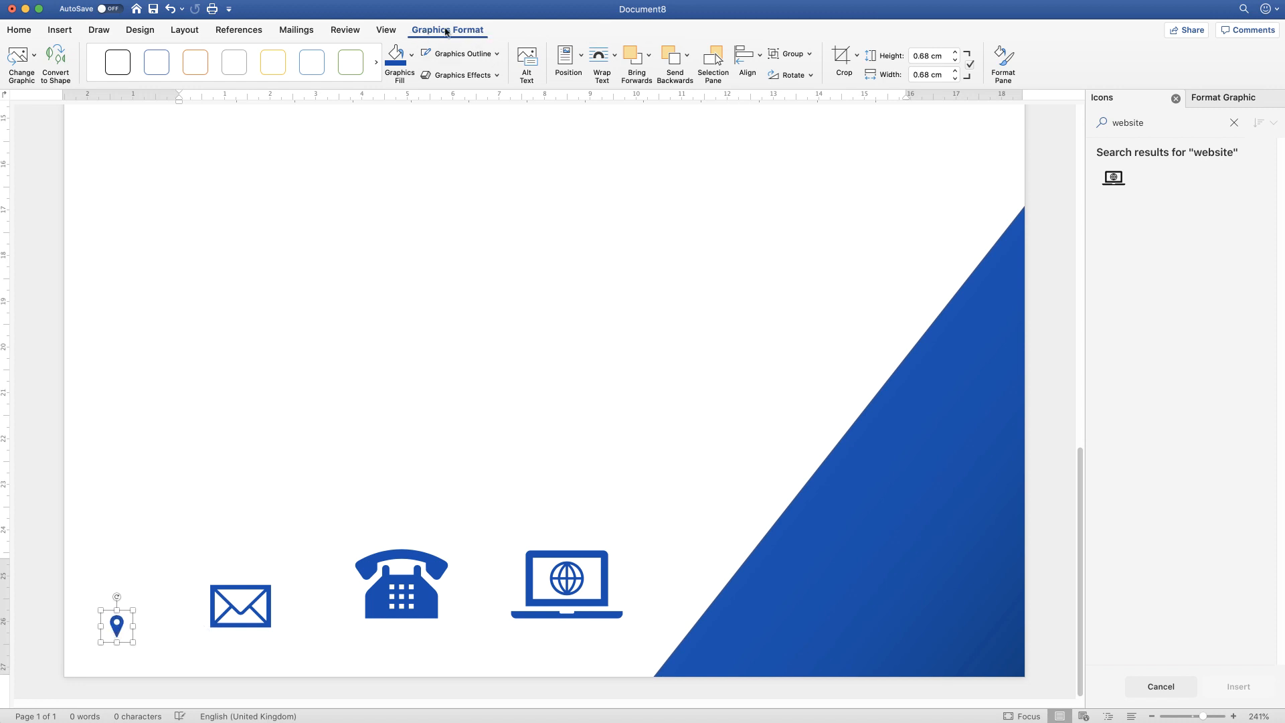
left_click(917, 57)
left_click(241, 610)
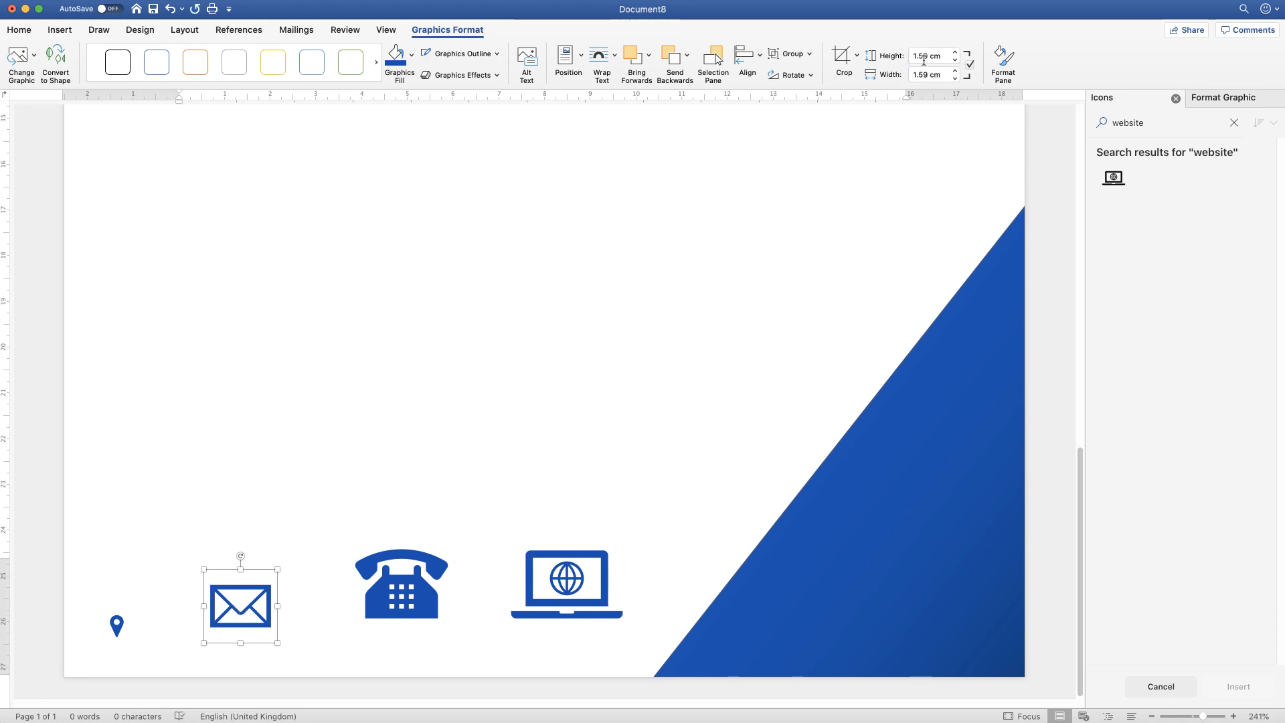
left_click_drag(929, 56, 908, 60)
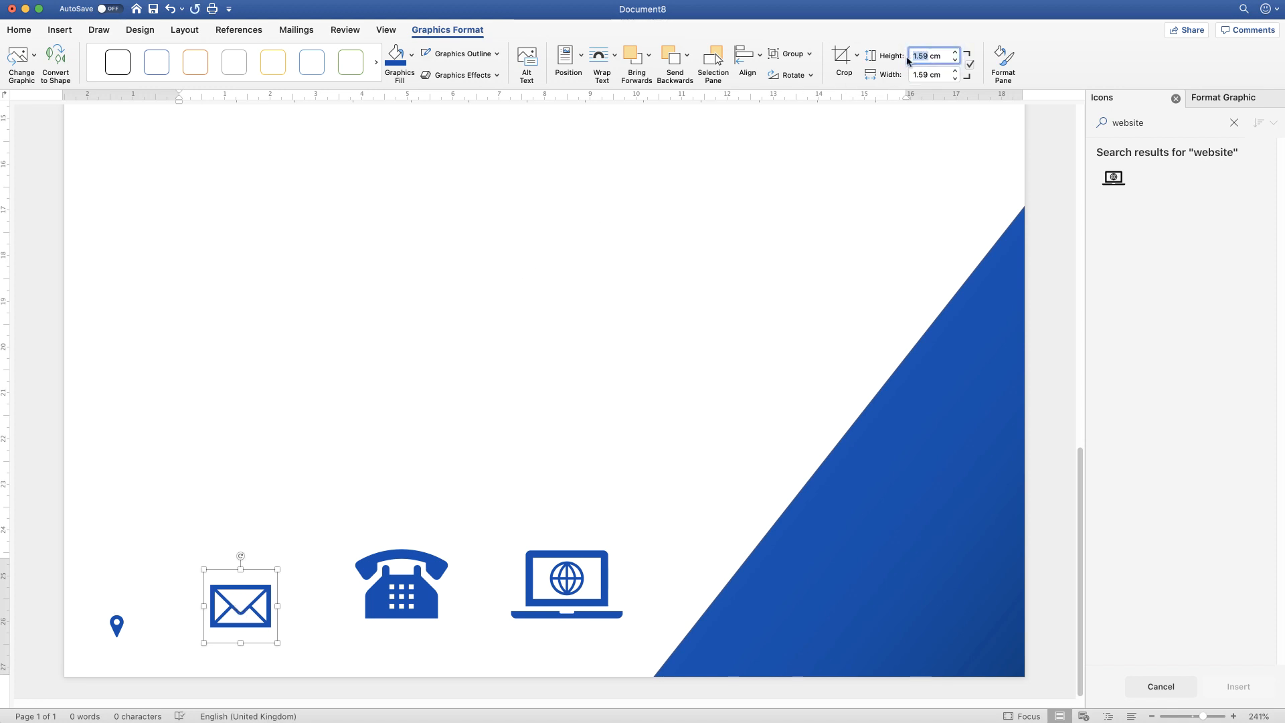
type("0.68")
key("Return")
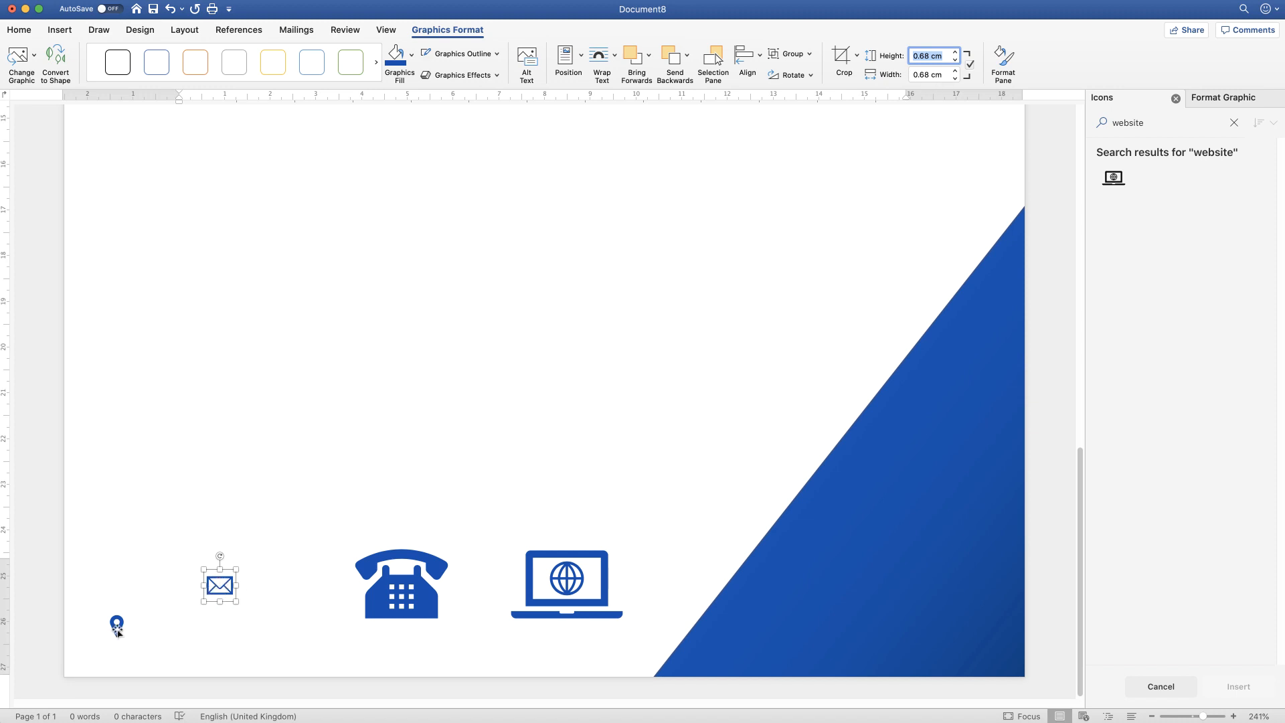
- Set the telephone and laptop website icons' height to 0.68 cm
left_click(412, 589)
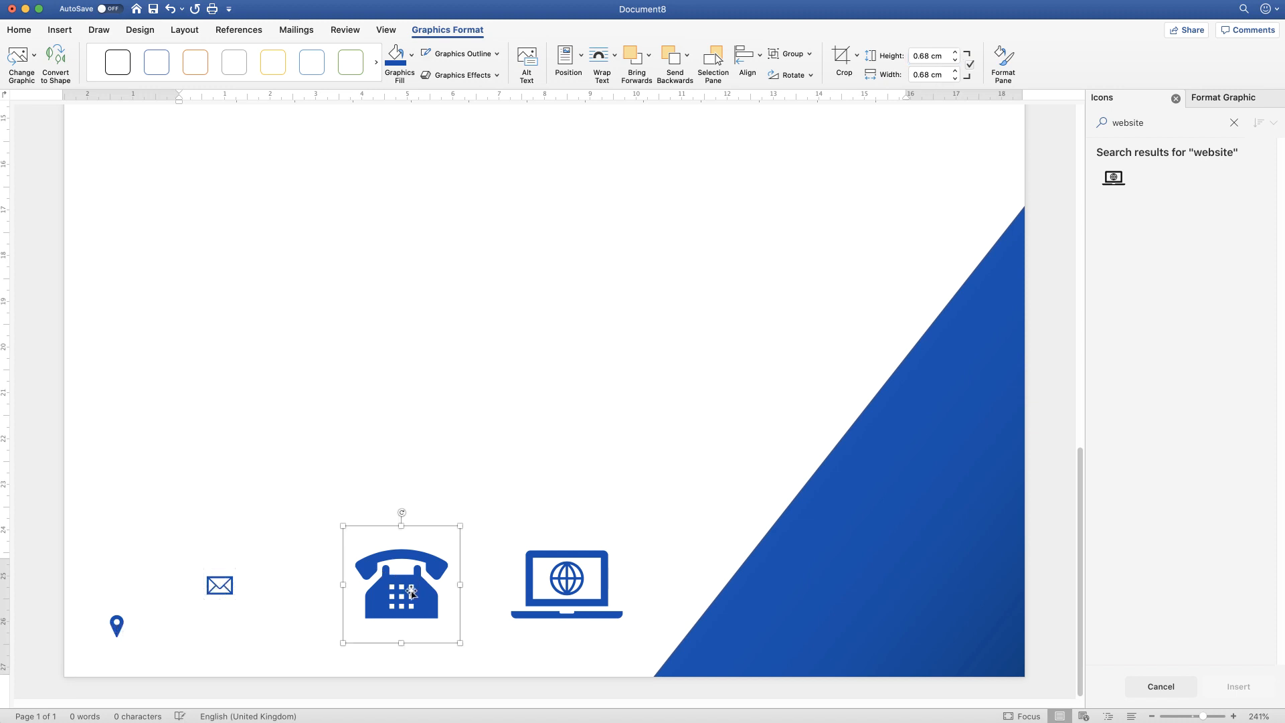
double_click(928, 56)
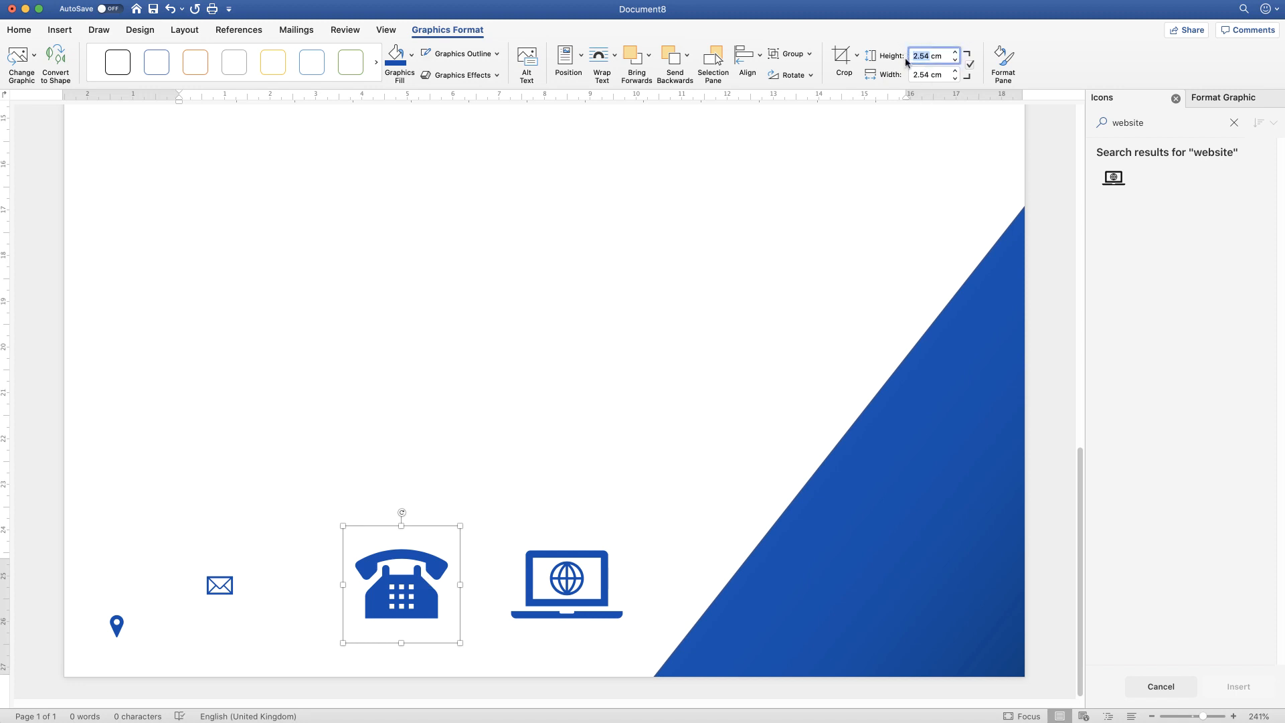
type("0.68")
left_click(915, 142)
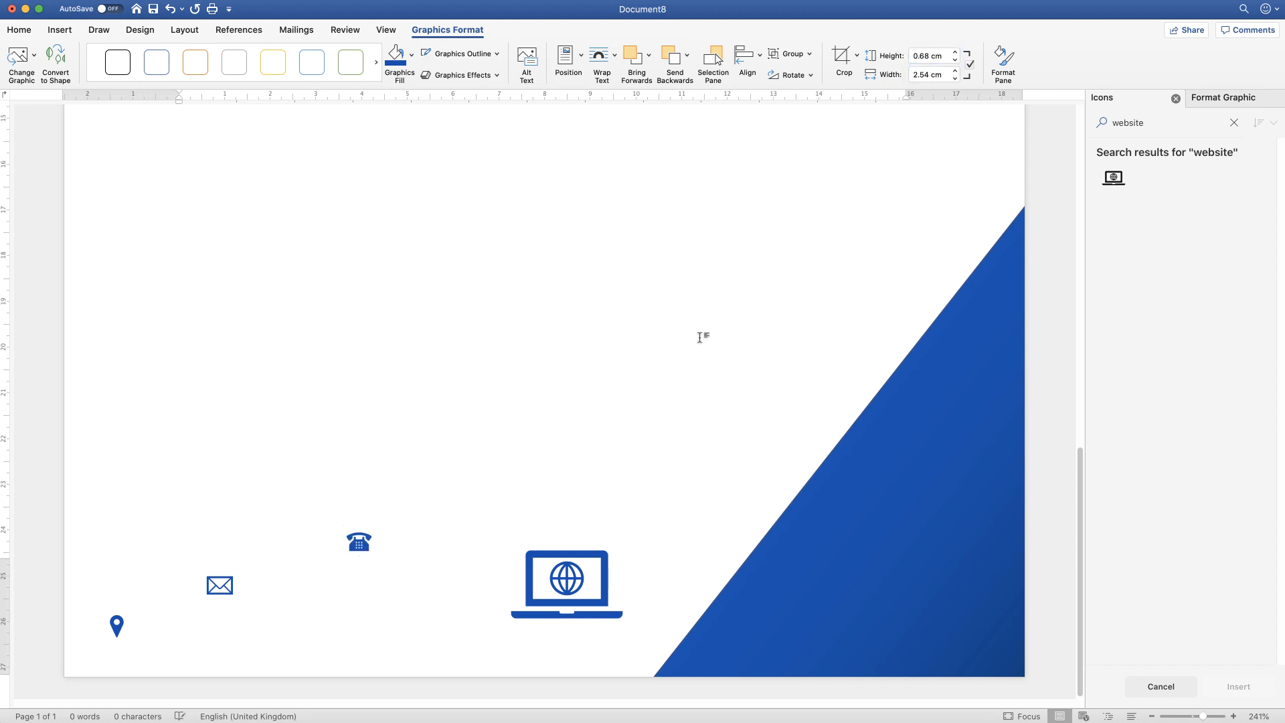
scroll(1075, 197, "down", 10)
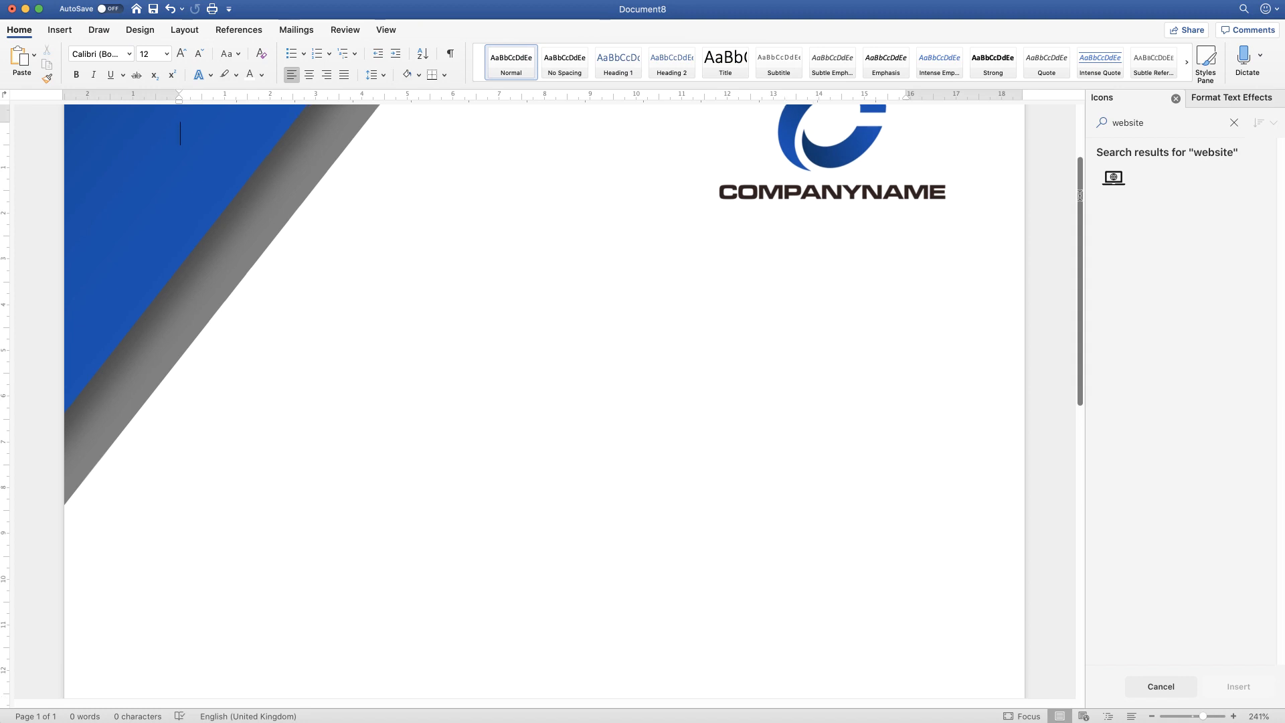
left_click(577, 580)
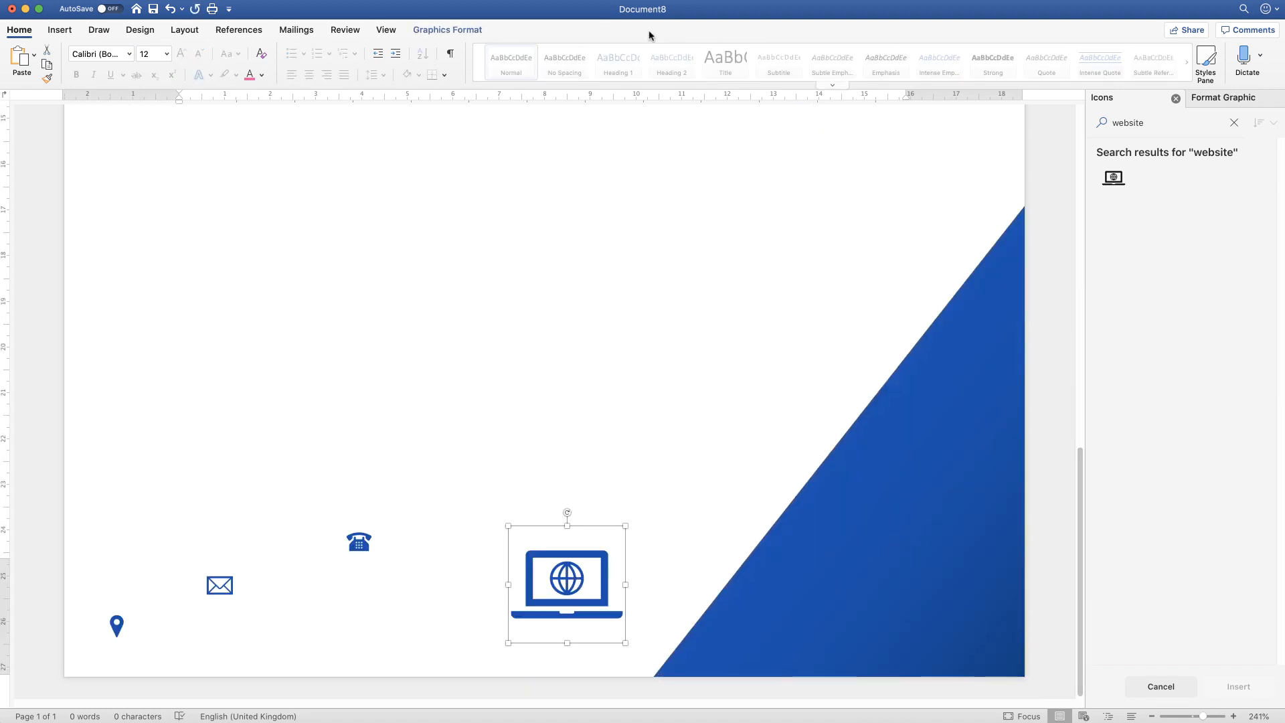
left_click(473, 30)
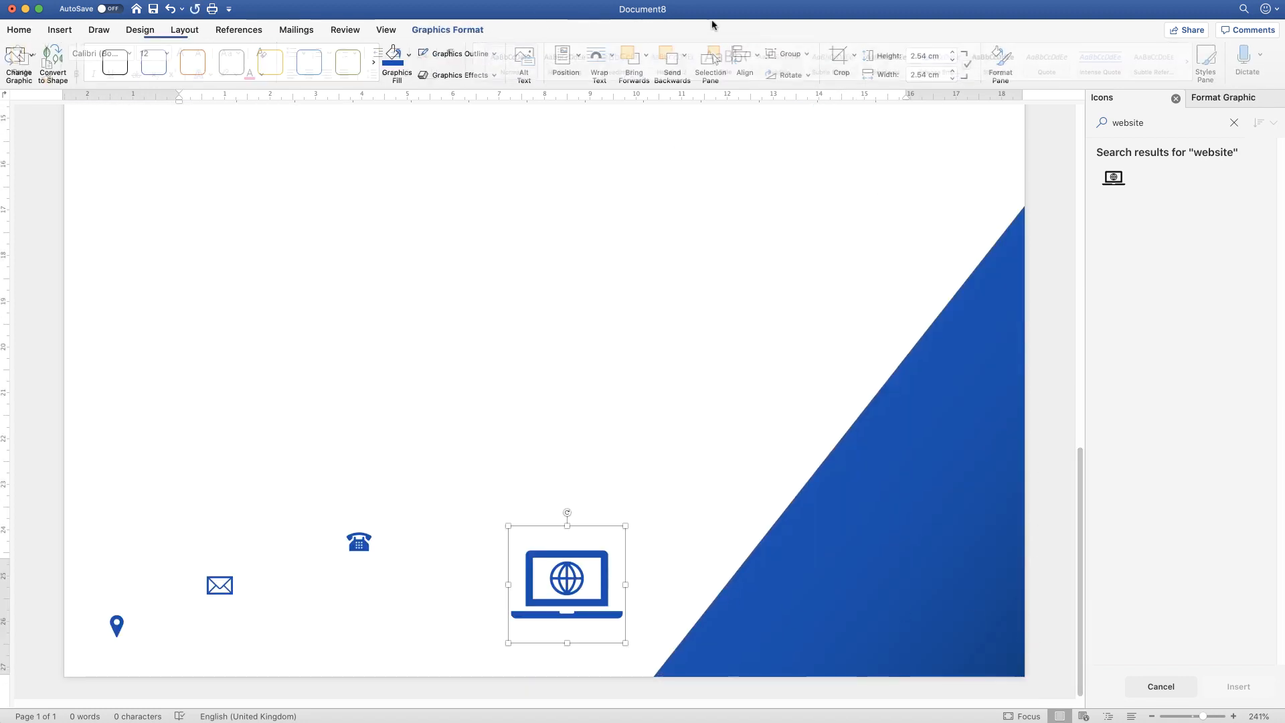
double_click(929, 56)
type("0.68")
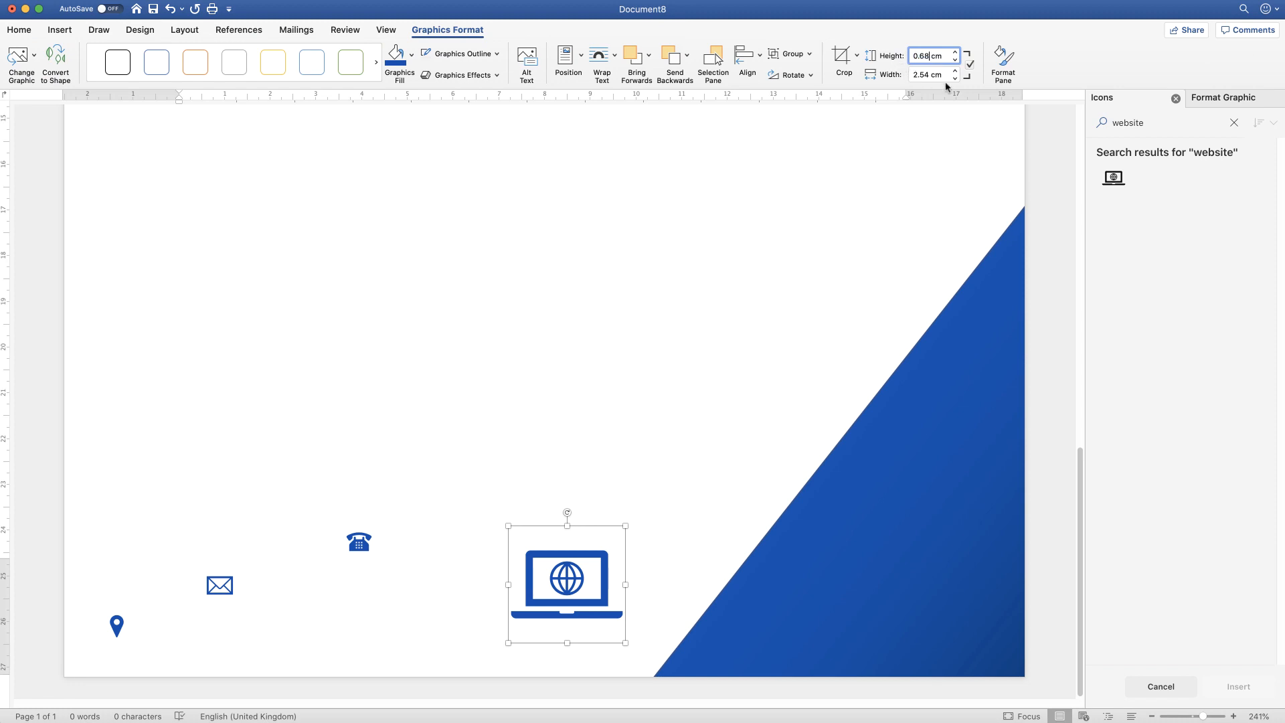
key("Return")
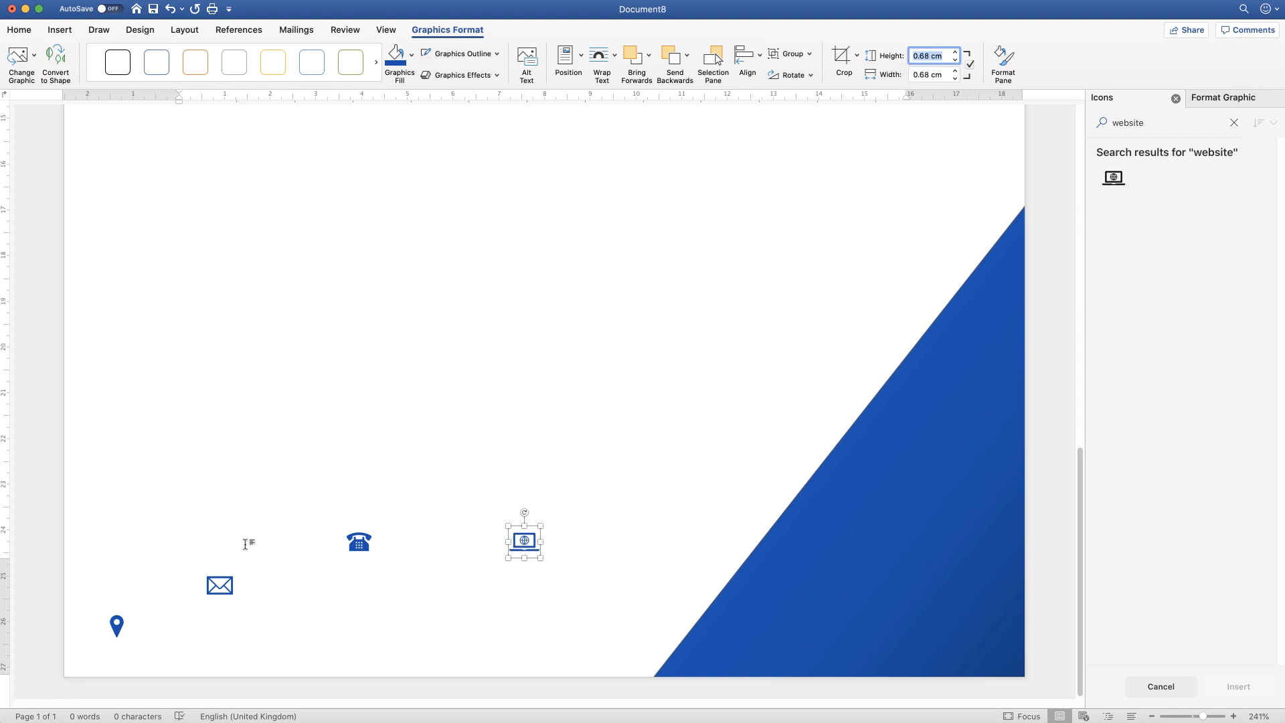
left_click(223, 590)
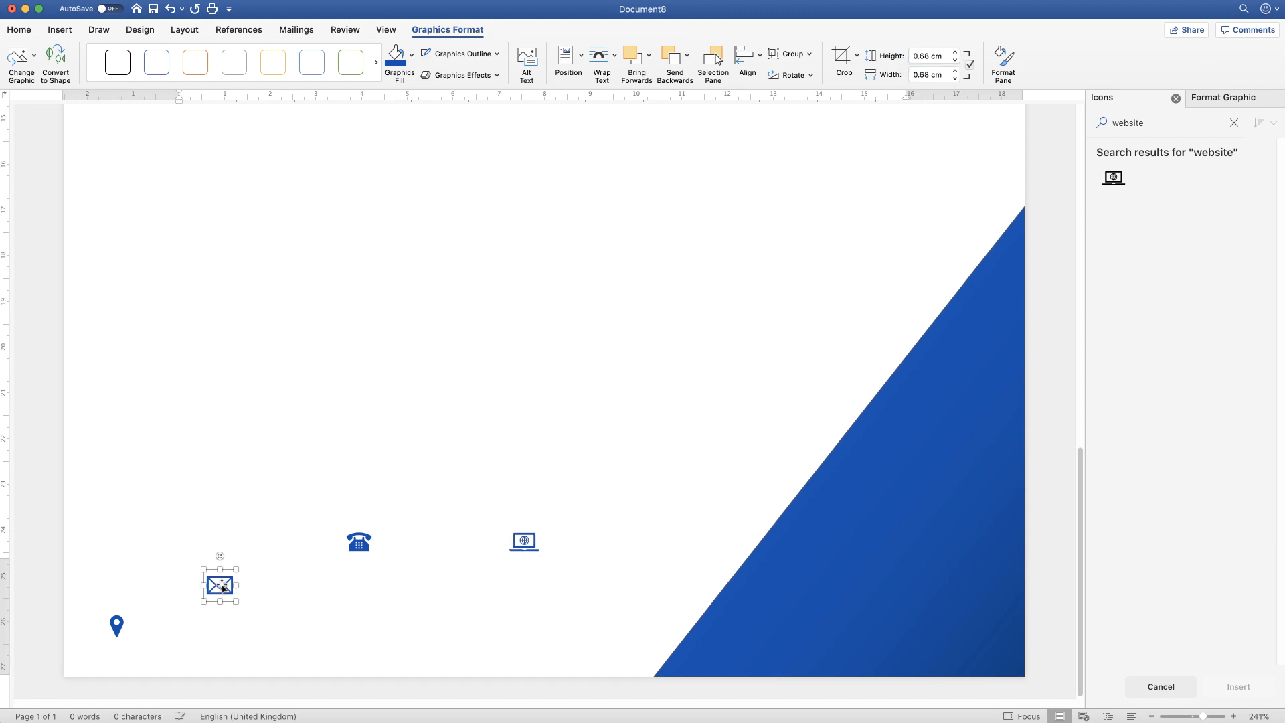
- Drag the pin, envelope, telephone and laptop icons roughly into one row at the page bottom
left_click_drag(223, 590, 240, 627)
left_click_drag(358, 551, 358, 628)
left_click_drag(518, 546, 521, 620)
left_click_drag(116, 627, 133, 631)
left_click_drag(237, 624, 262, 633)
left_click_drag(376, 621, 407, 623)
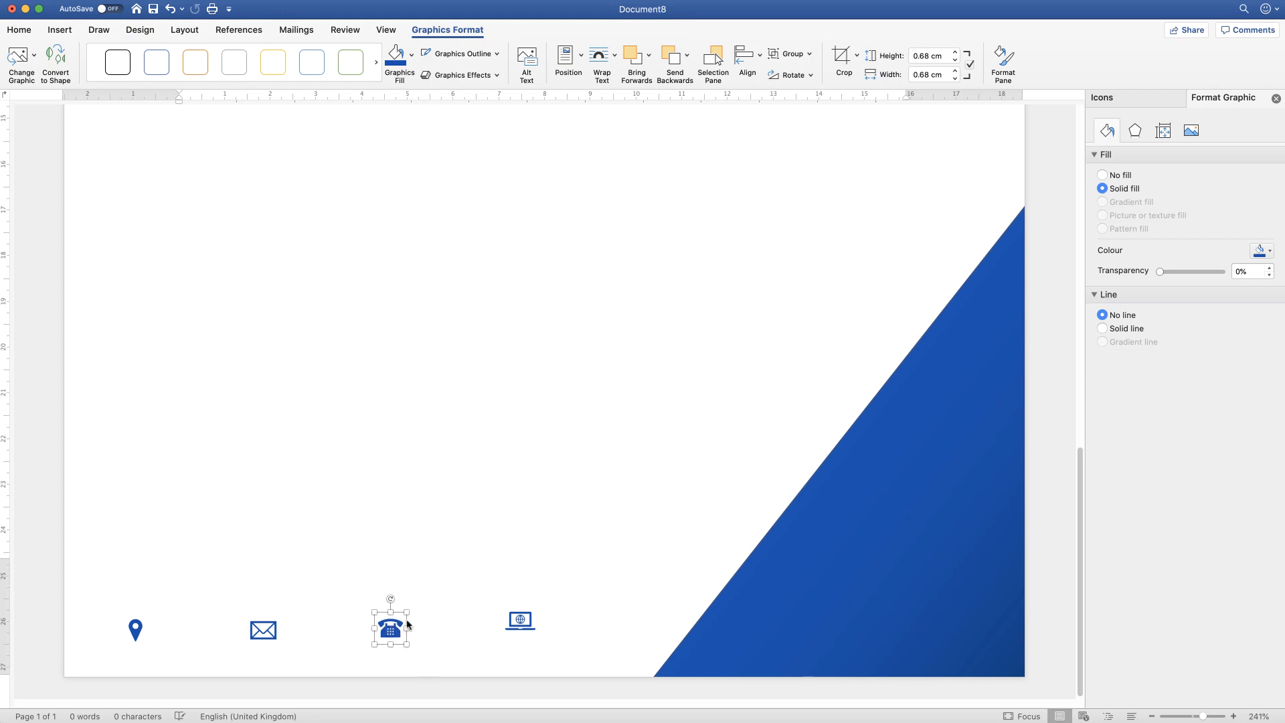
left_click_drag(520, 622, 528, 628)
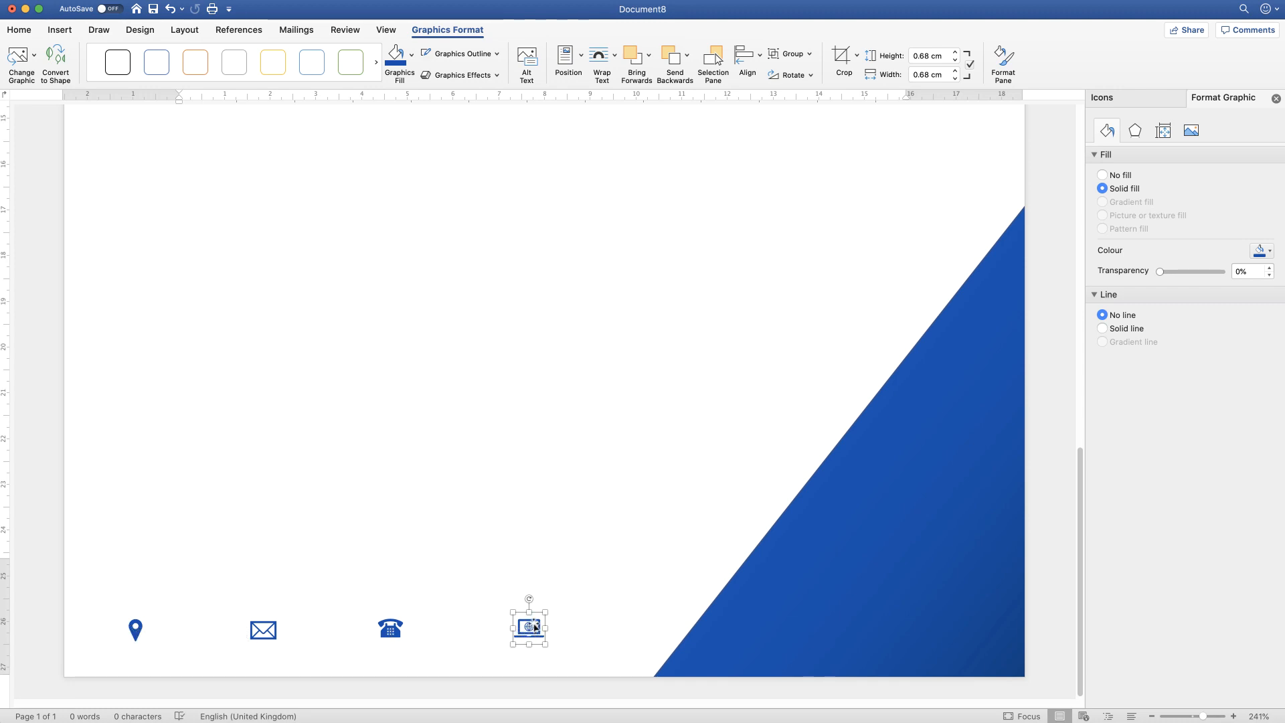
- Select all four icons and apply Align Middle, Distribute Vertically and Distribute Horizontally
left_click(390, 630, "shift")
left_click(263, 633, "shift")
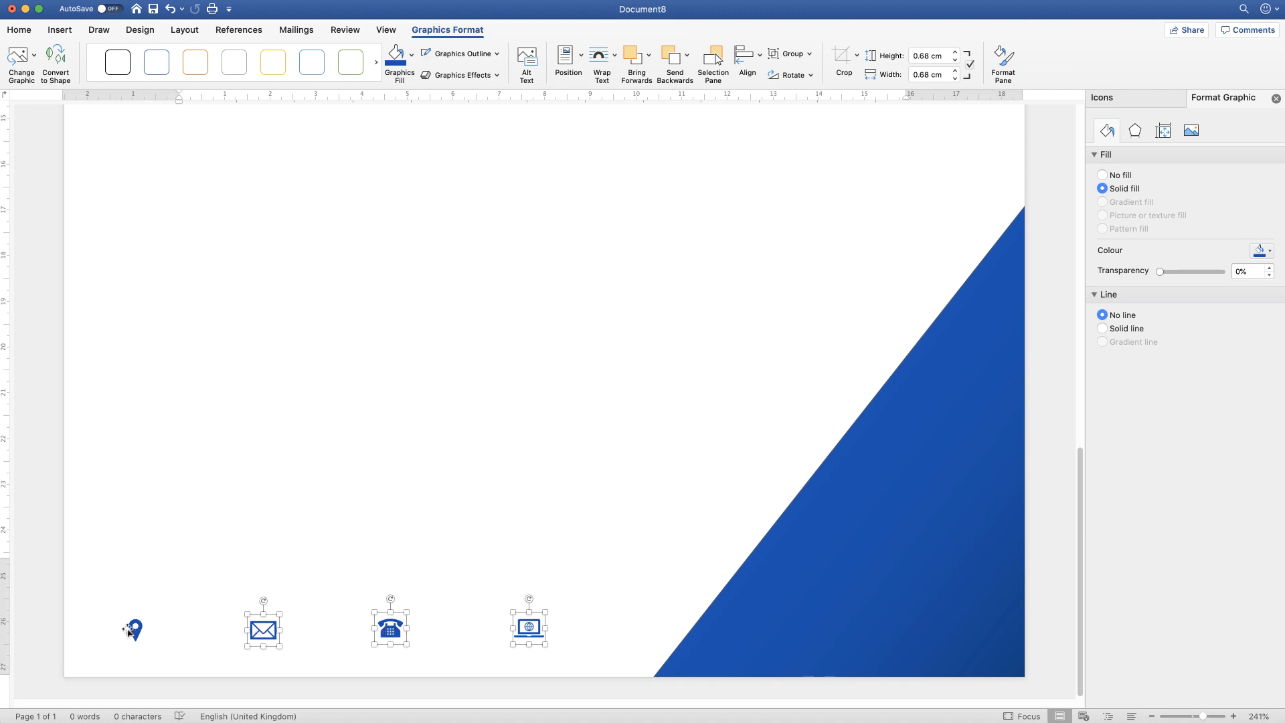
left_click(133, 629, "shift")
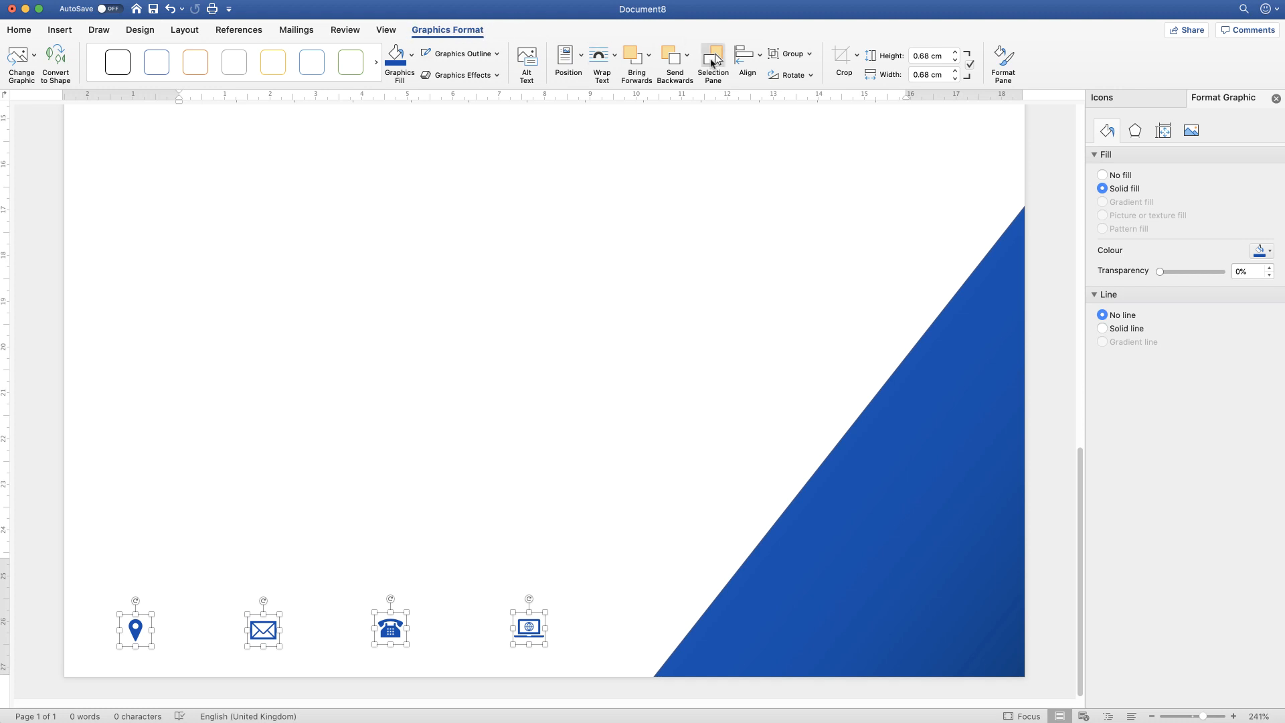
left_click(761, 62)
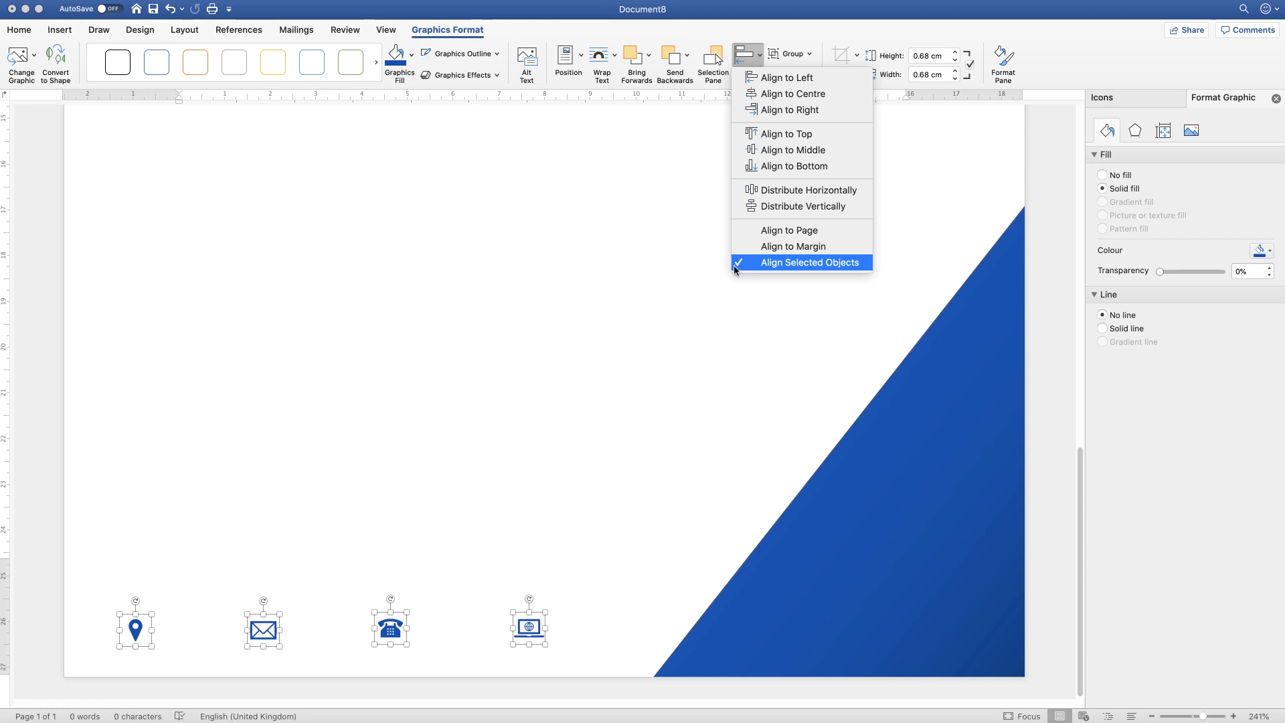
left_click(795, 152)
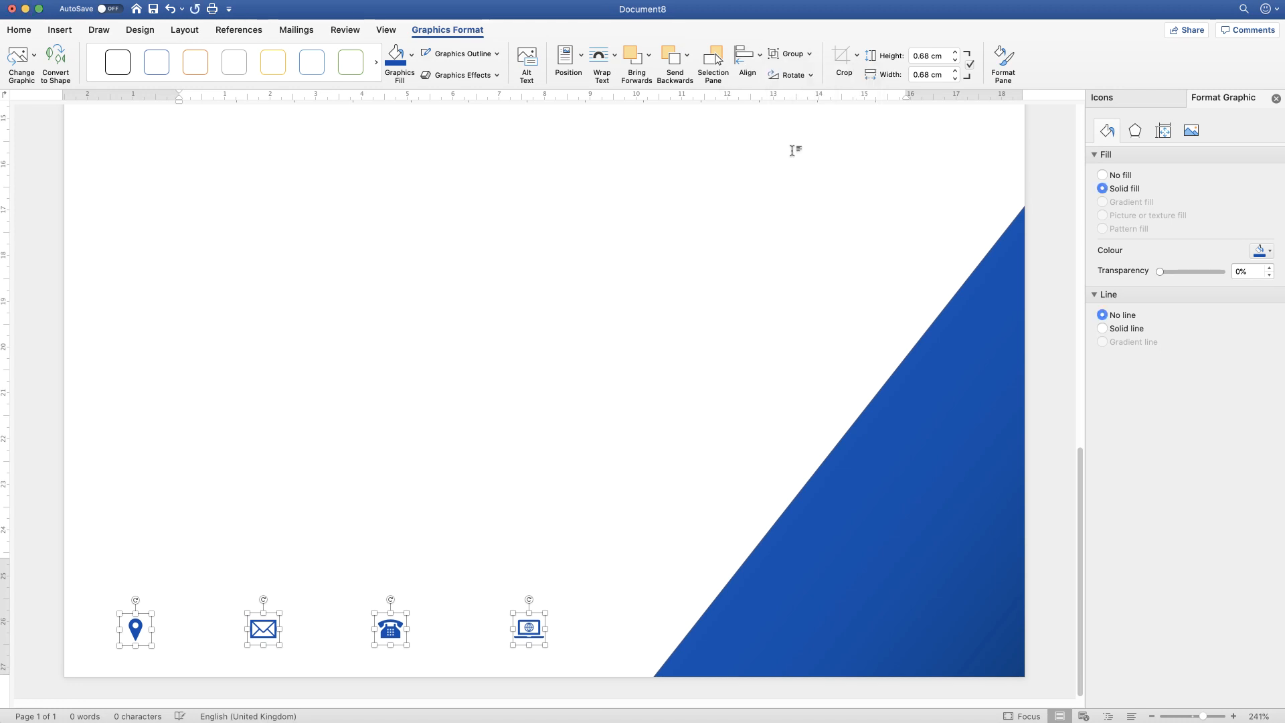
left_click(760, 61)
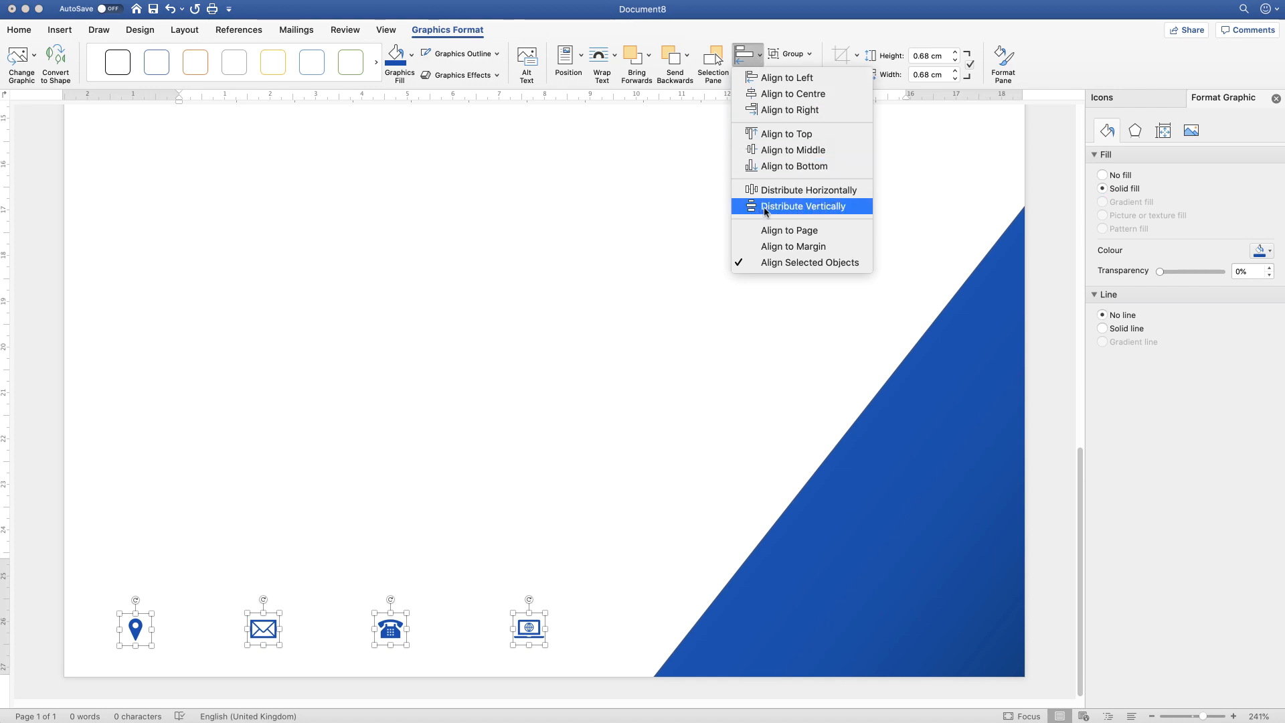
left_click(821, 209)
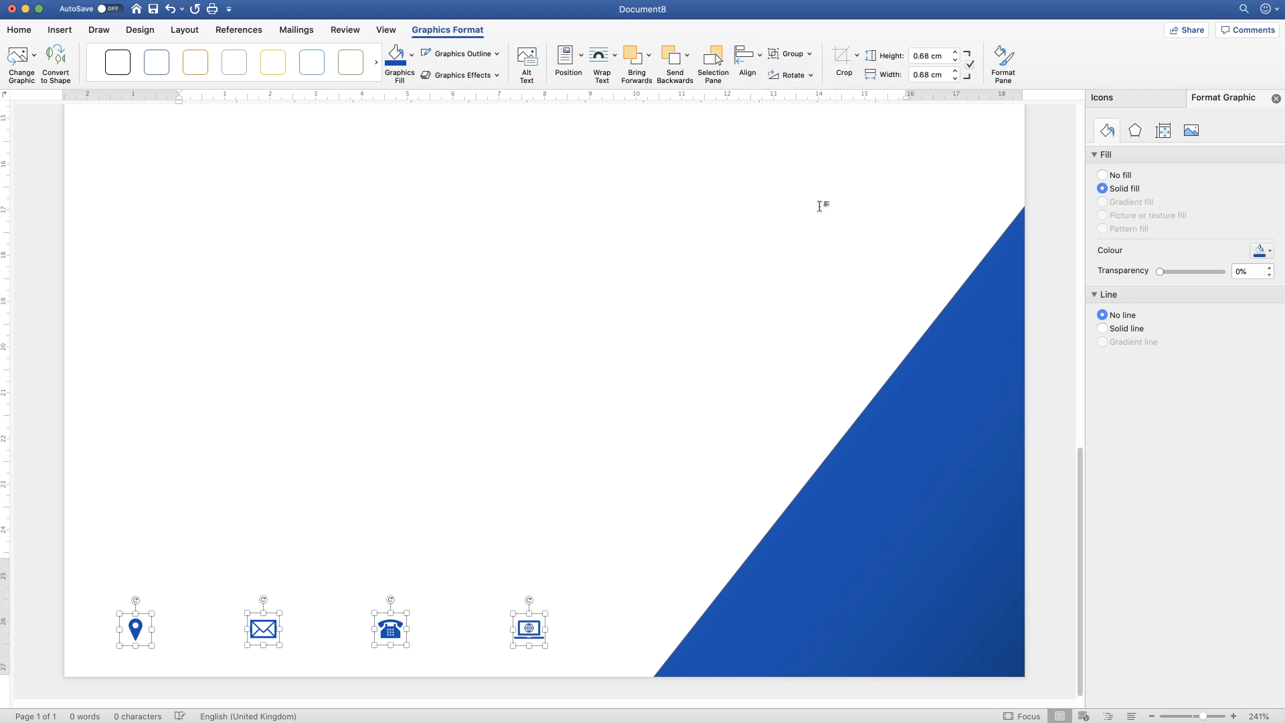
left_click(760, 61)
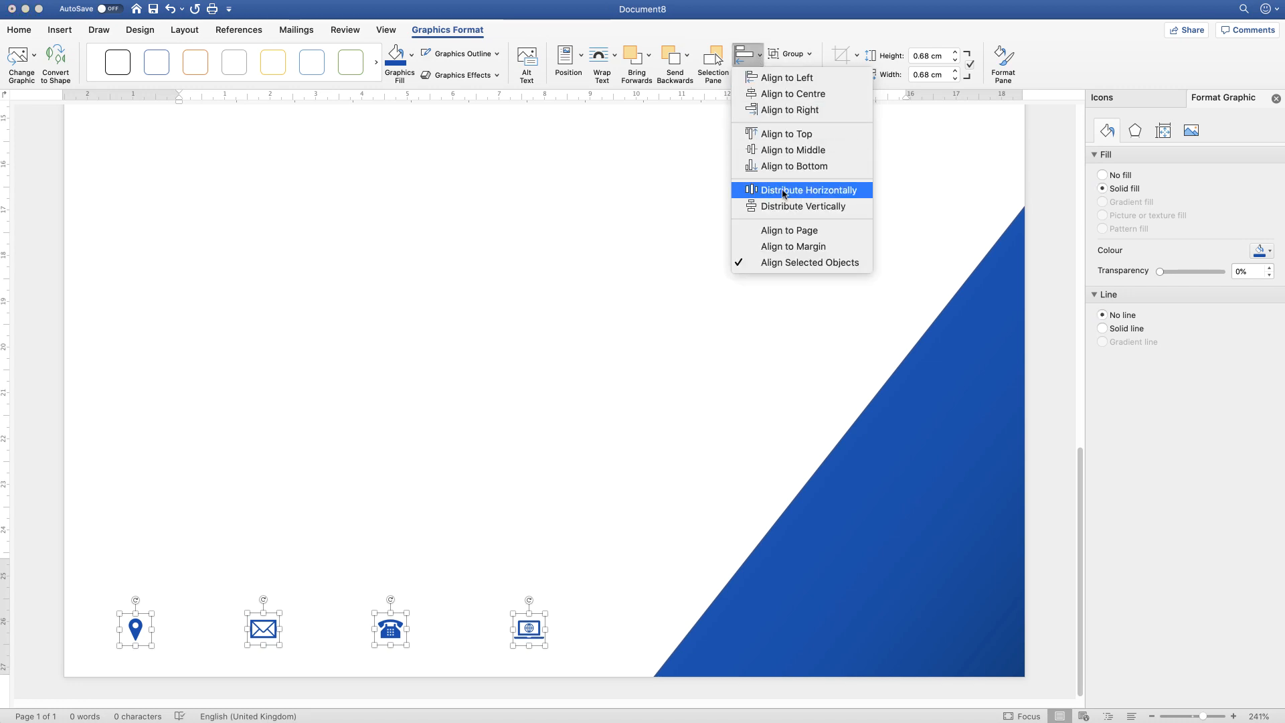
left_click(827, 195)
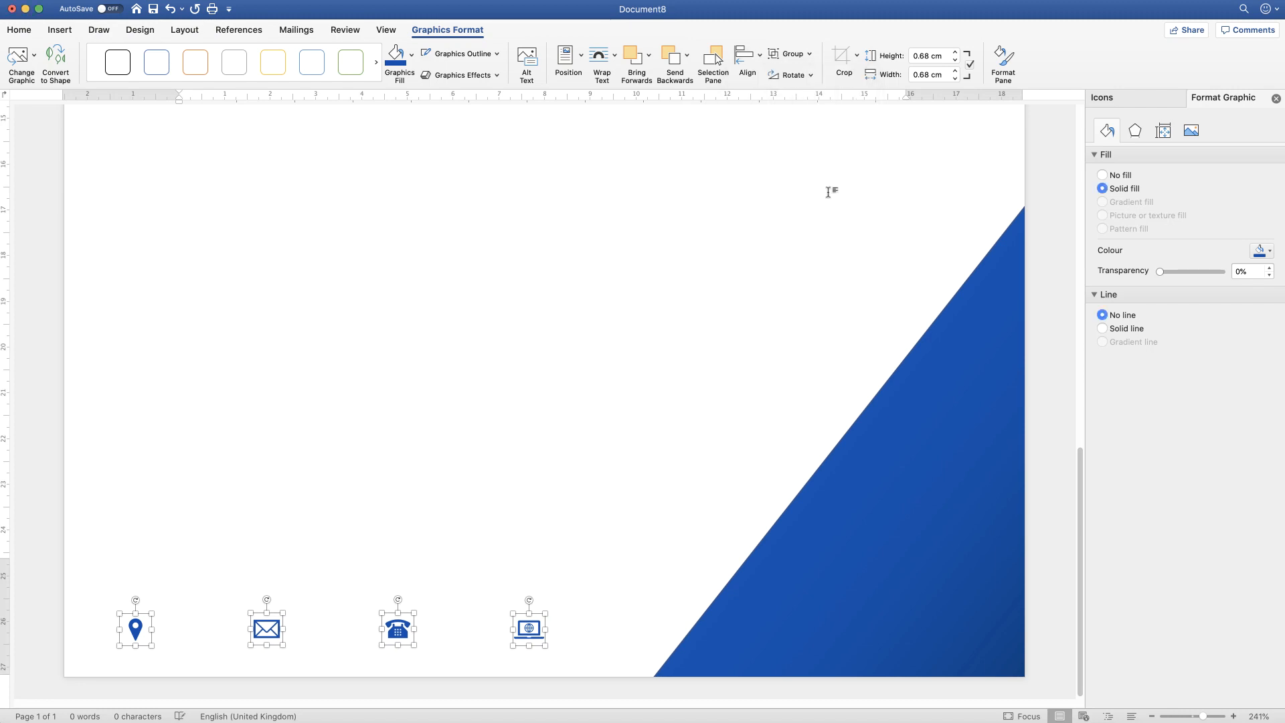
left_click(301, 546)
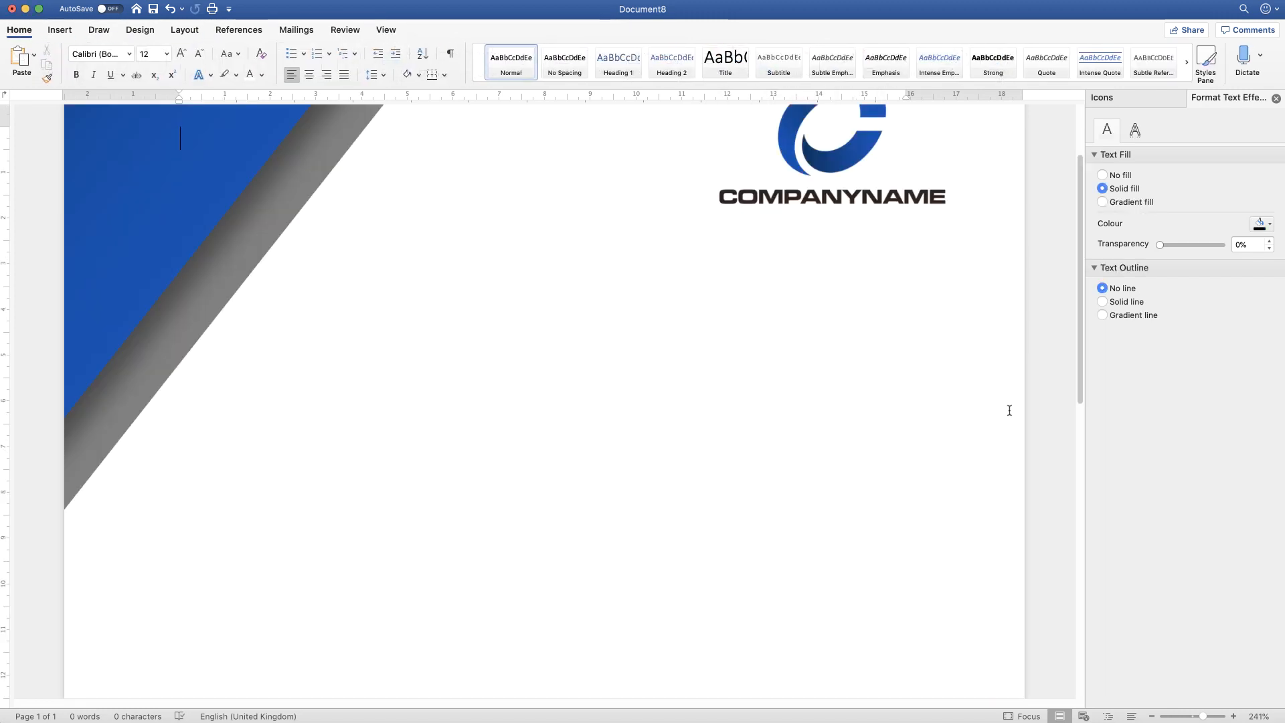
- Draw a text box above the location pin, paste 'Company address' into it, and shrink the box to fit
scroll(1007, 410, "down", 10)
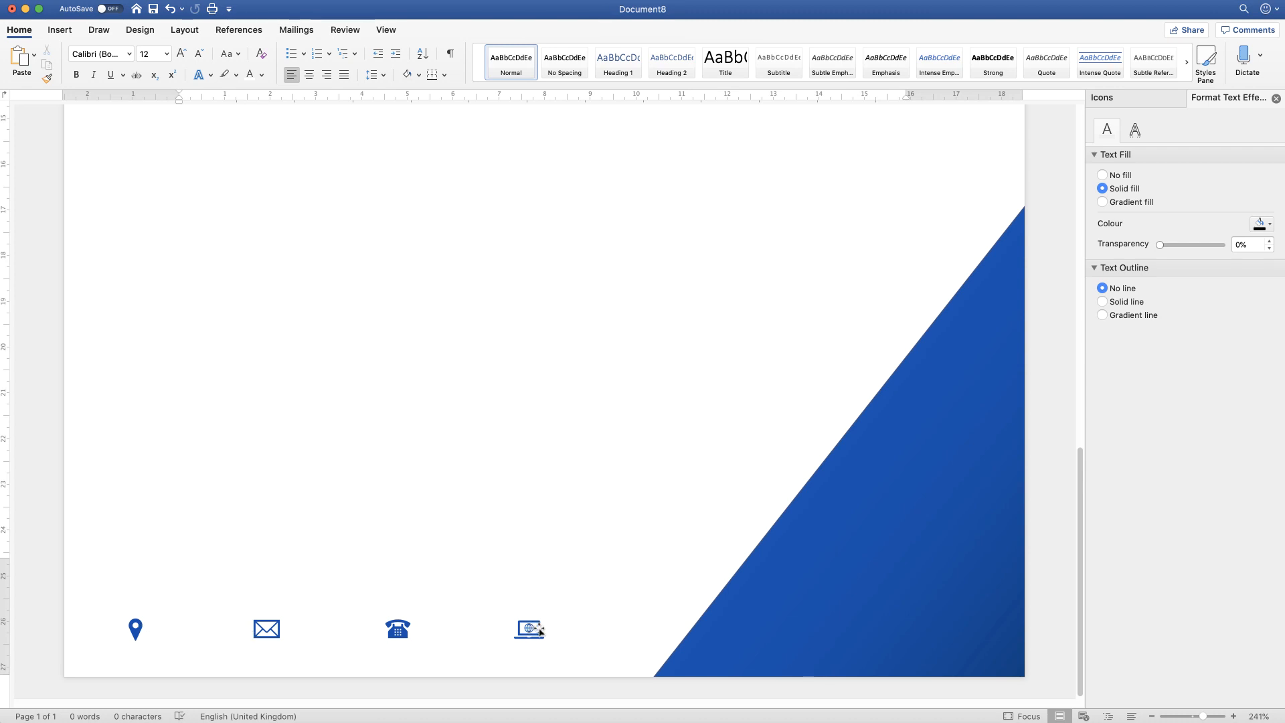
left_click(57, 32)
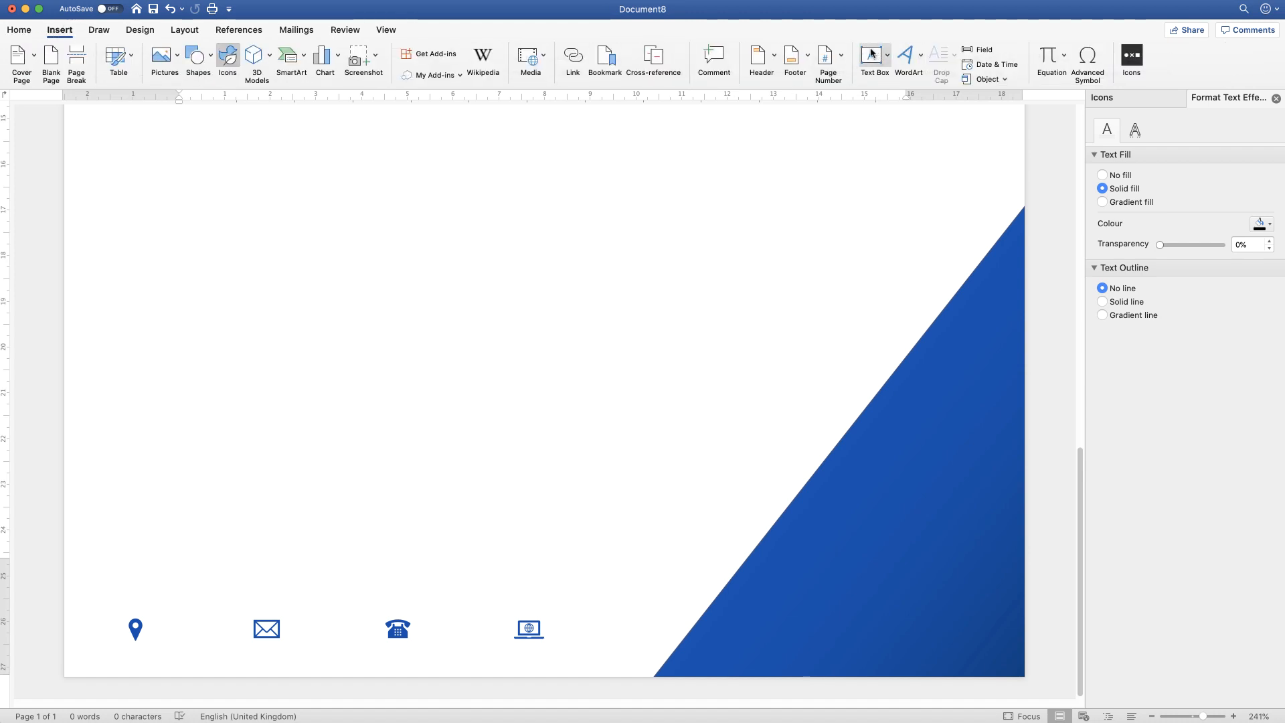
left_click(889, 58)
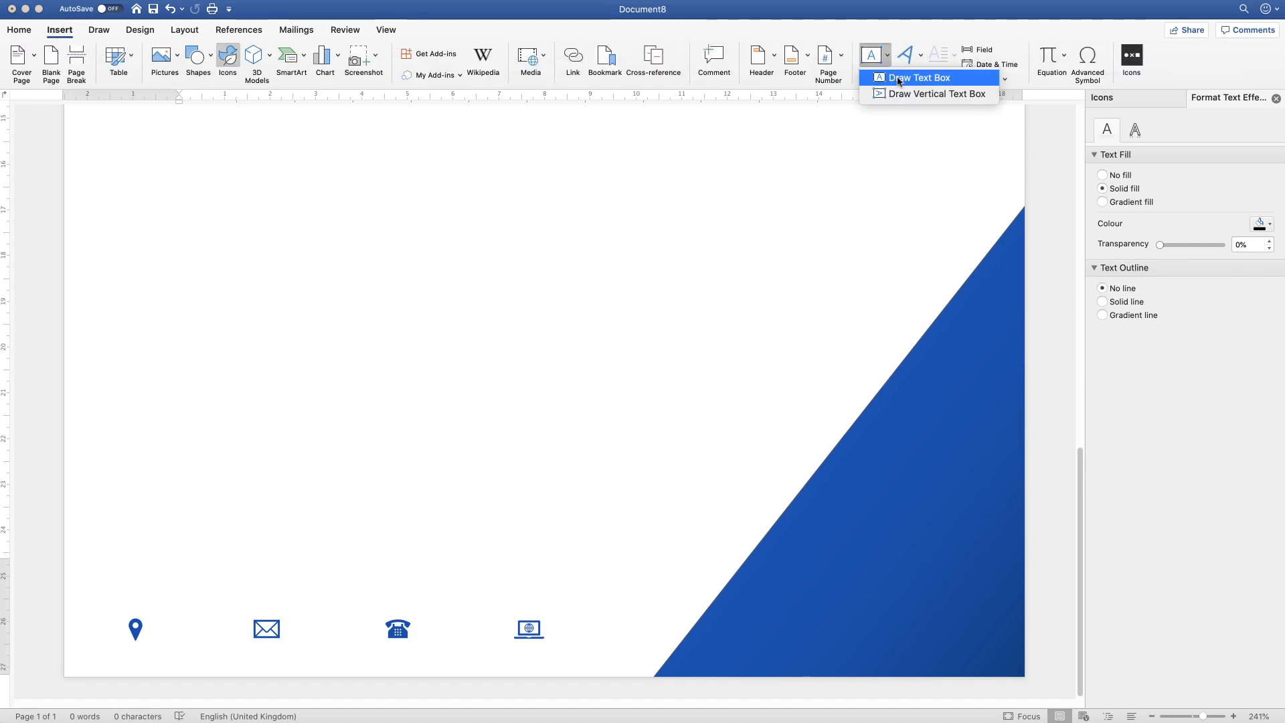
left_click(904, 78)
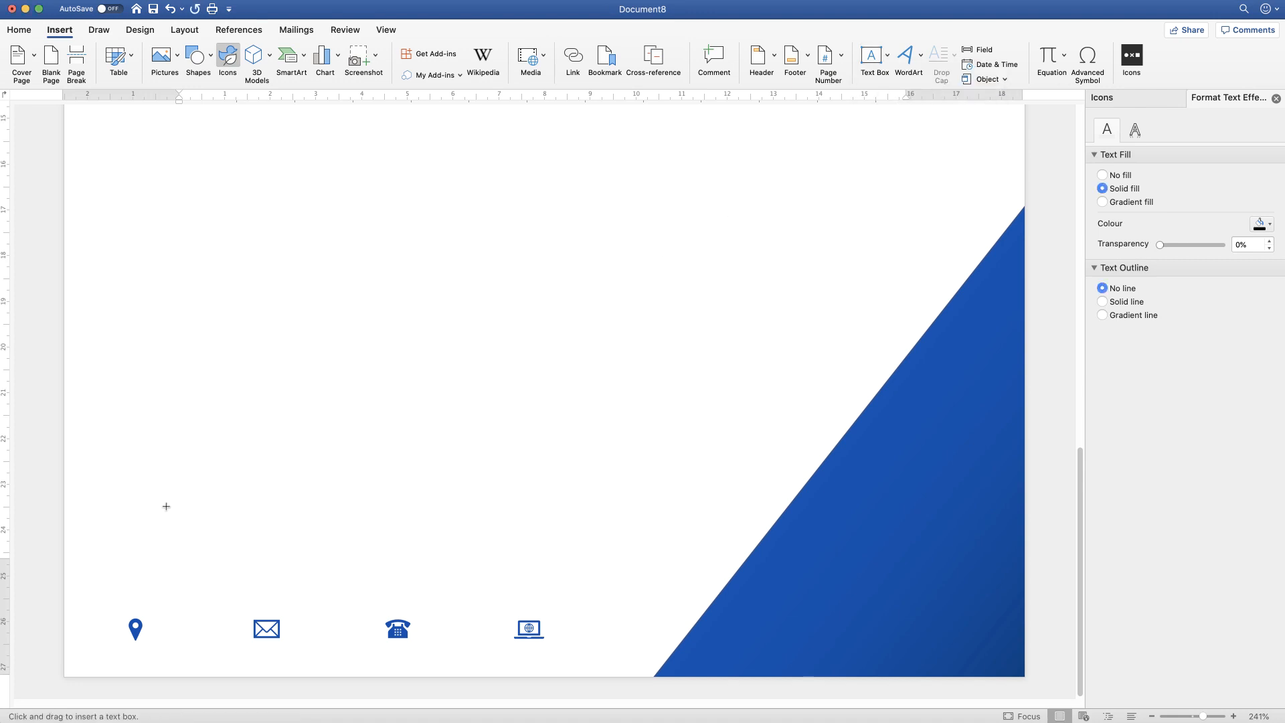
left_click_drag(171, 489, 436, 536)
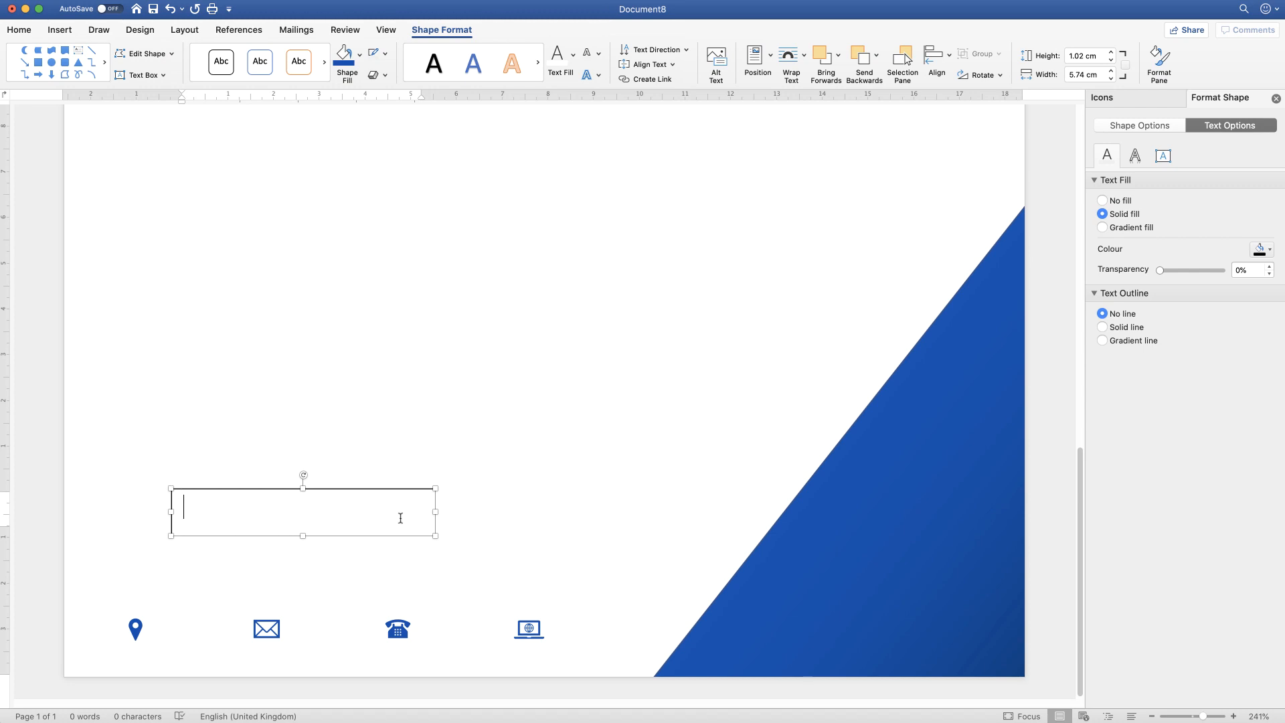
type("Company address")
left_click_drag(436, 536, 265, 512)
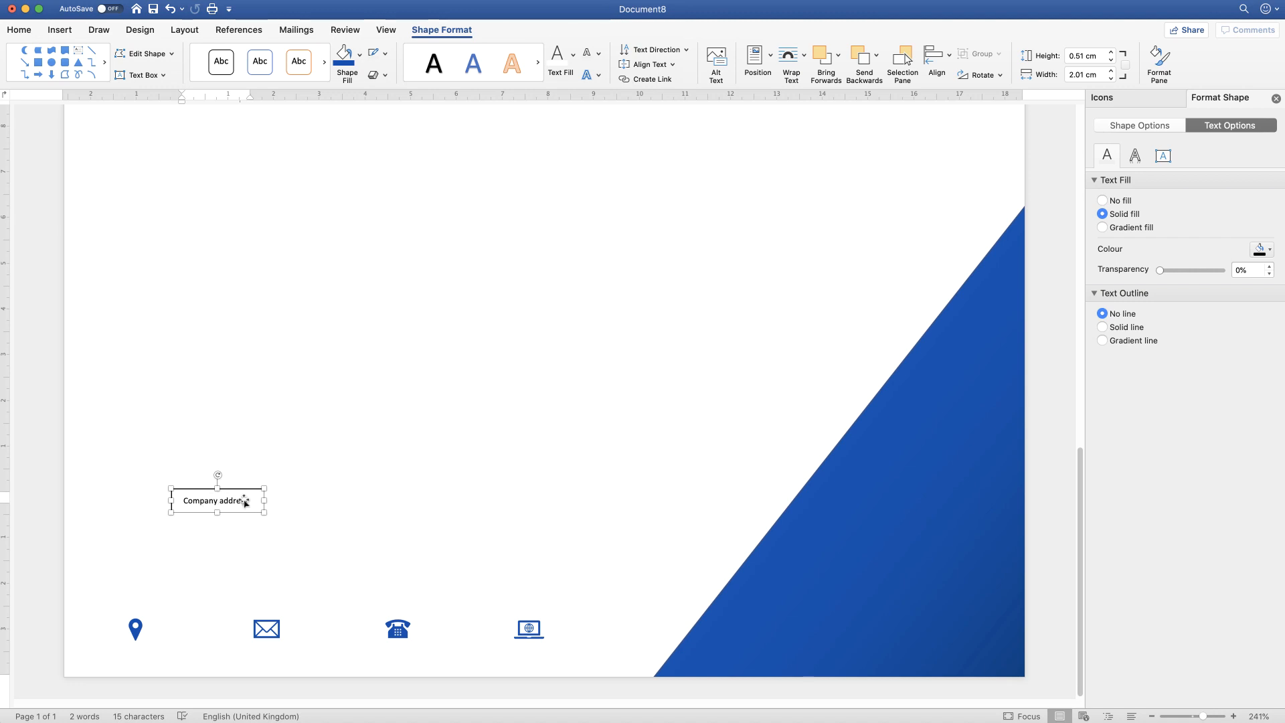
left_click(238, 503)
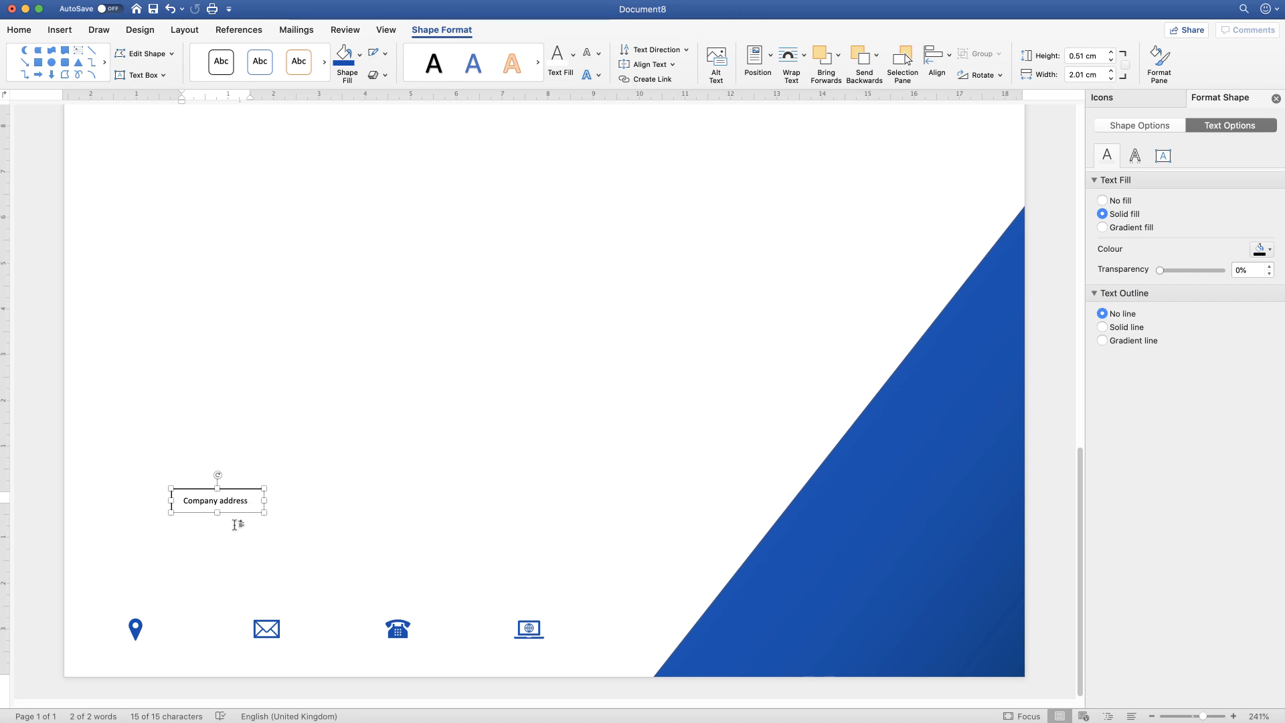
left_click(220, 546)
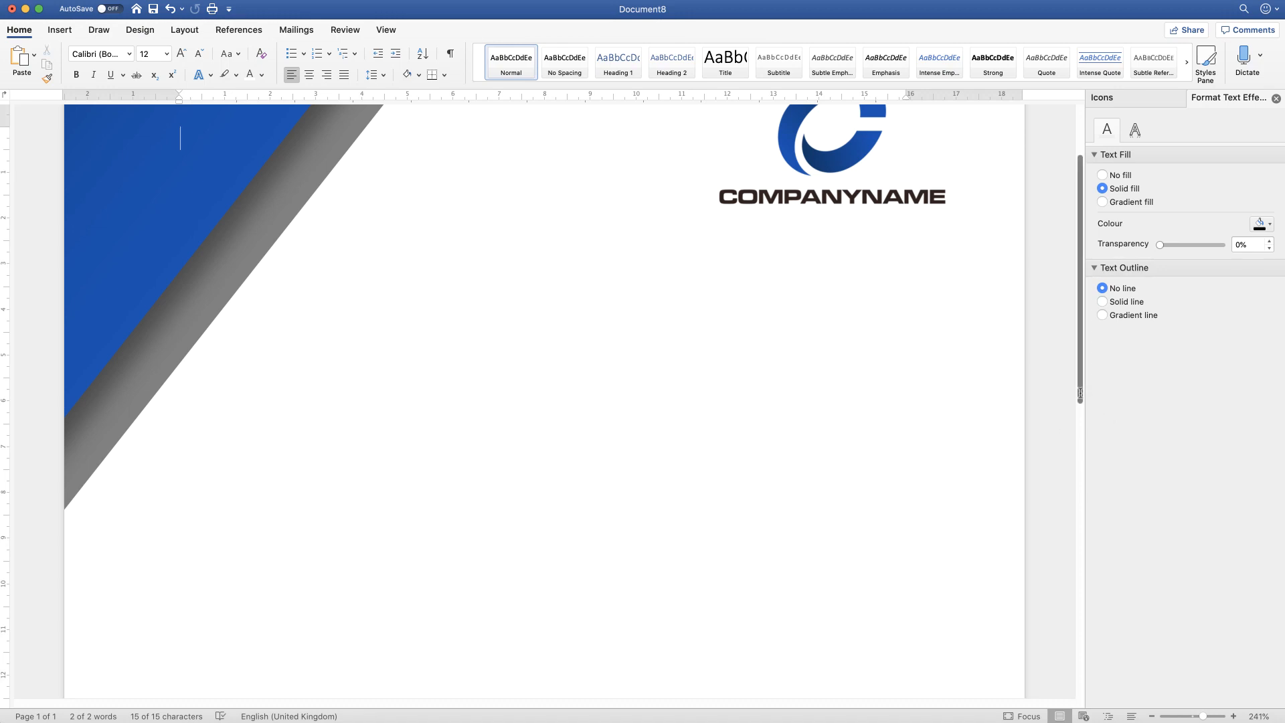
left_click_drag(1081, 396, 1071, 694)
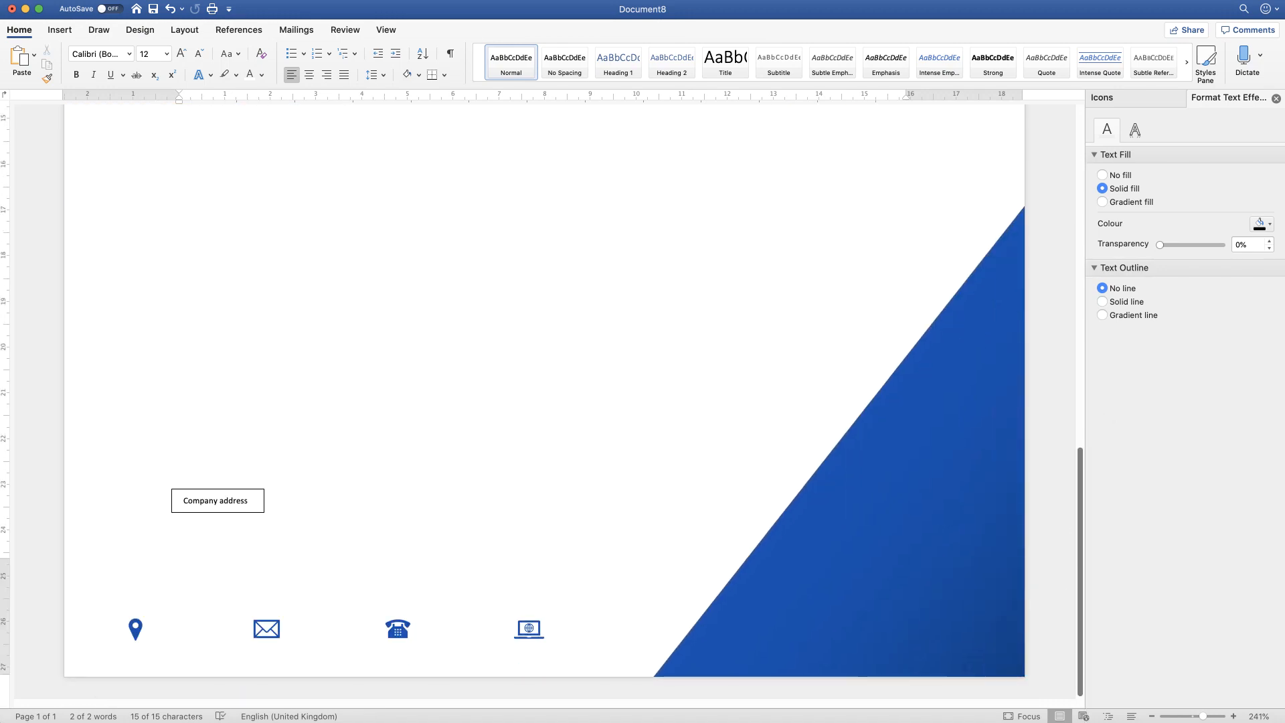
left_click(195, 505)
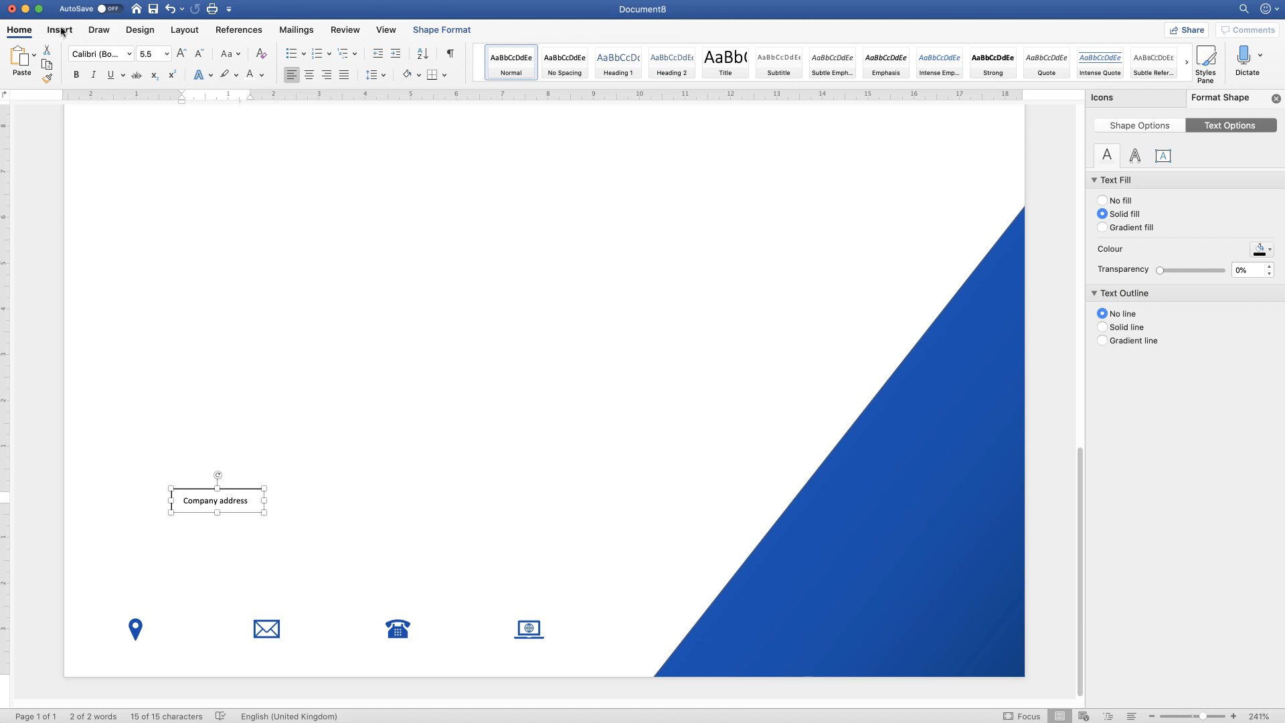
- Set the Company address text box's Shape Outline to No Outline
left_click(457, 32)
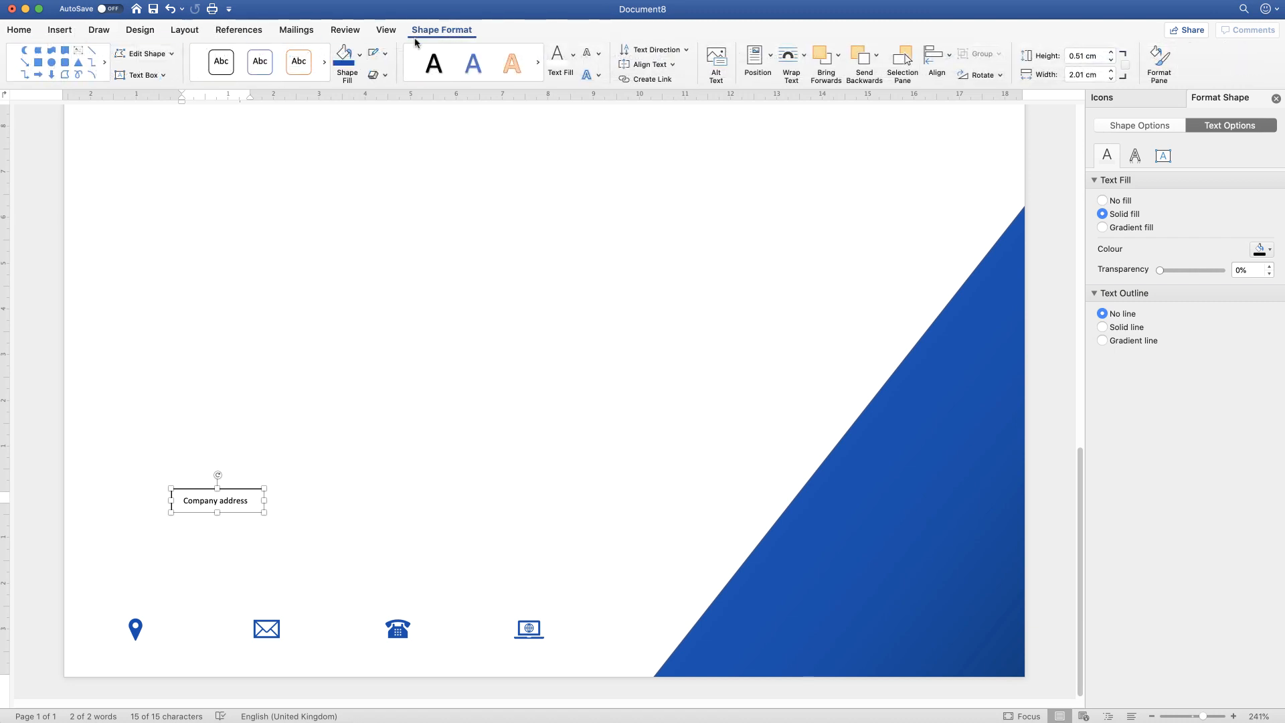
left_click(386, 54)
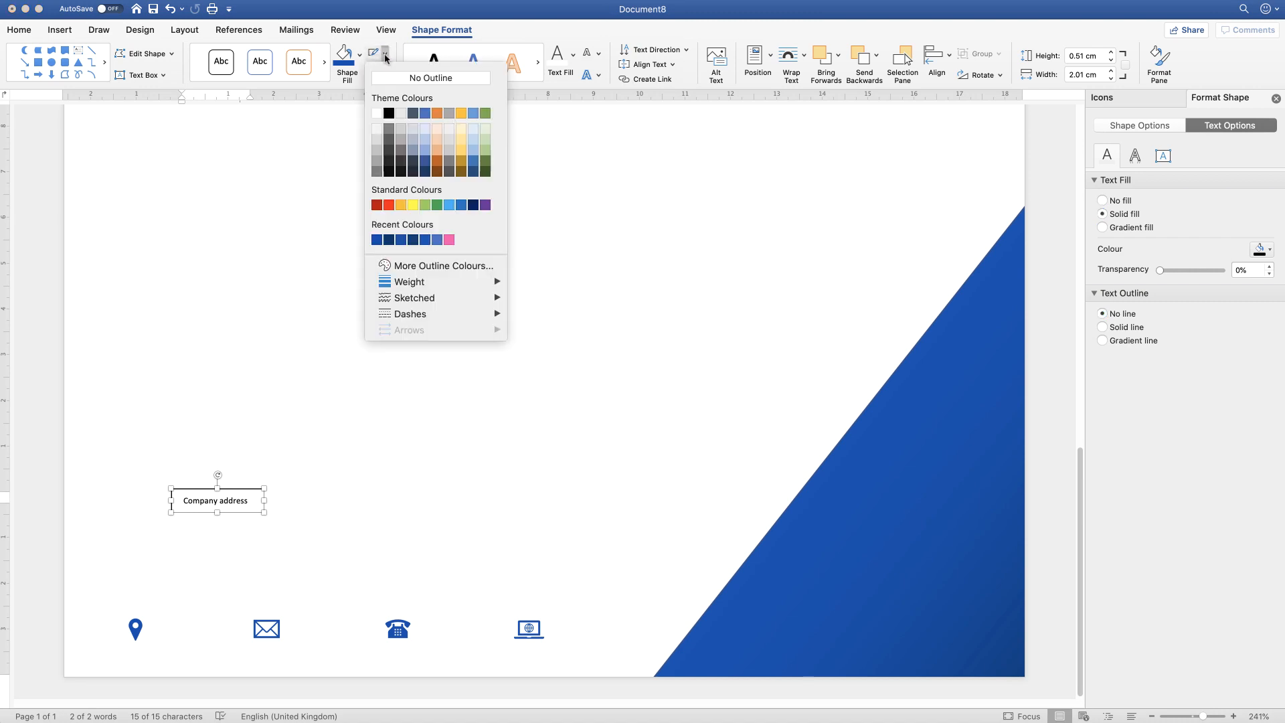
left_click(396, 81)
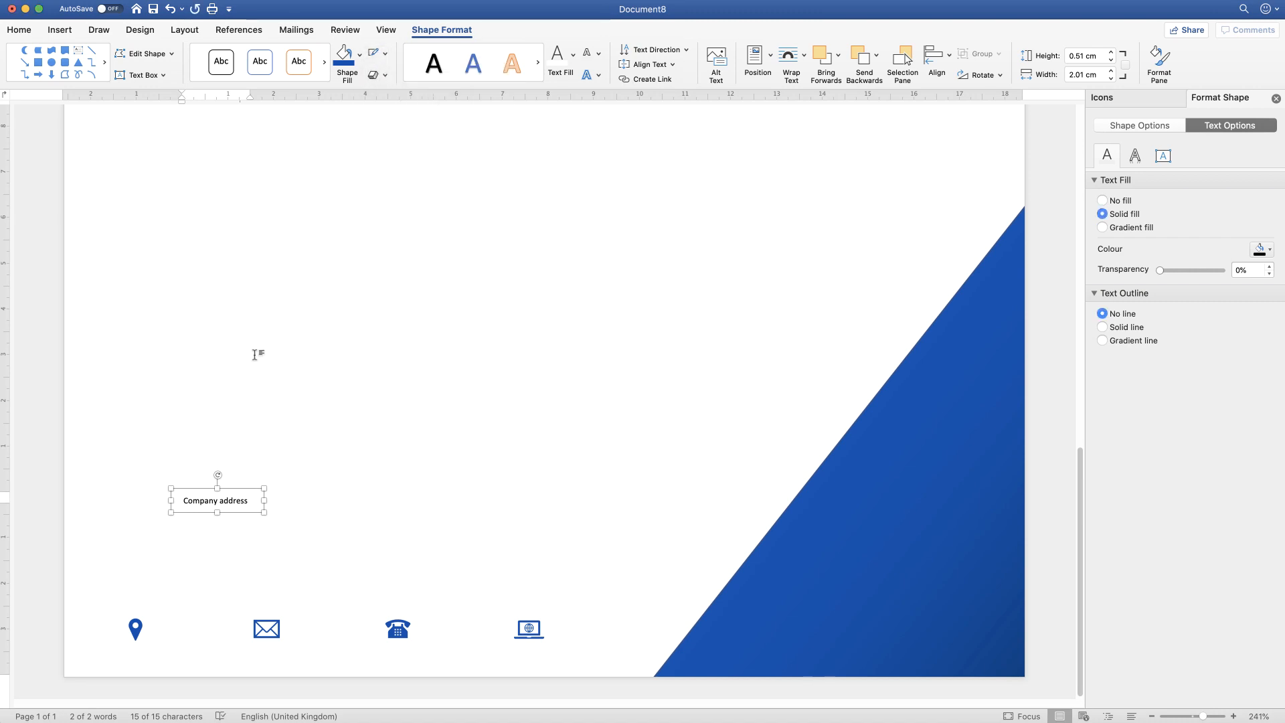
left_click(254, 358)
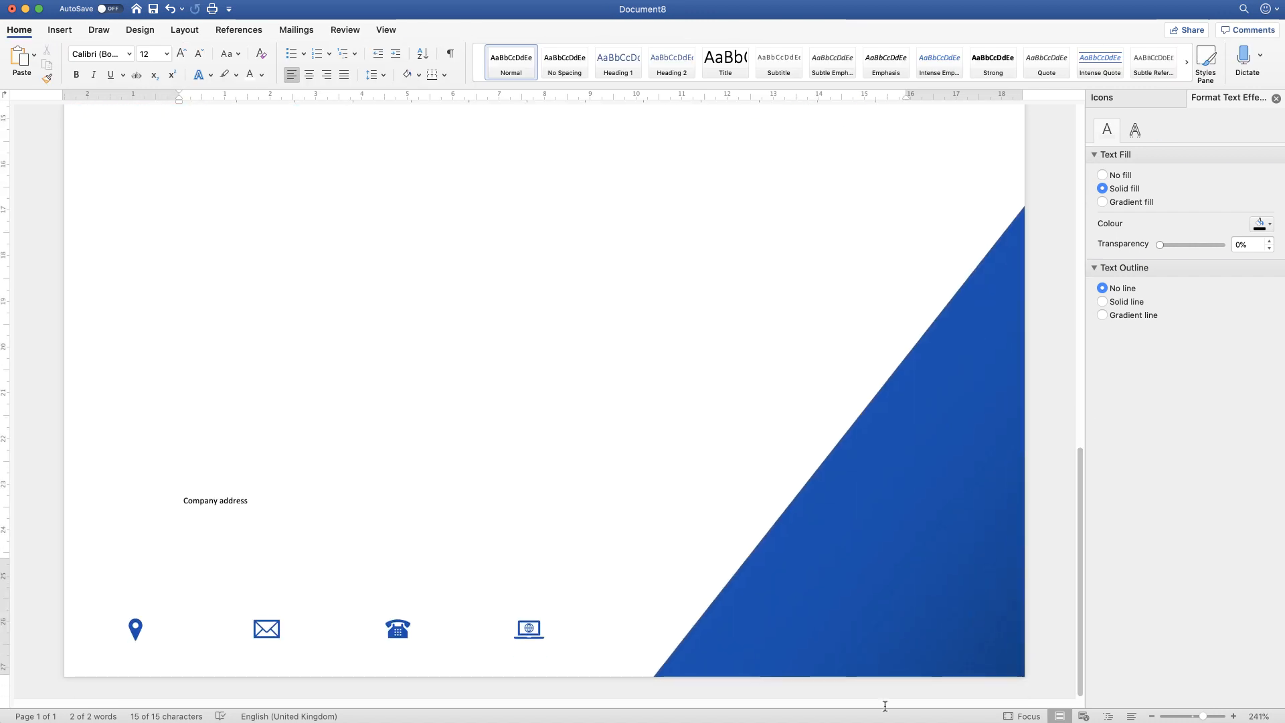
- Select the Company address line and check its font size, leaving it at 5.5 pt
left_click(220, 503)
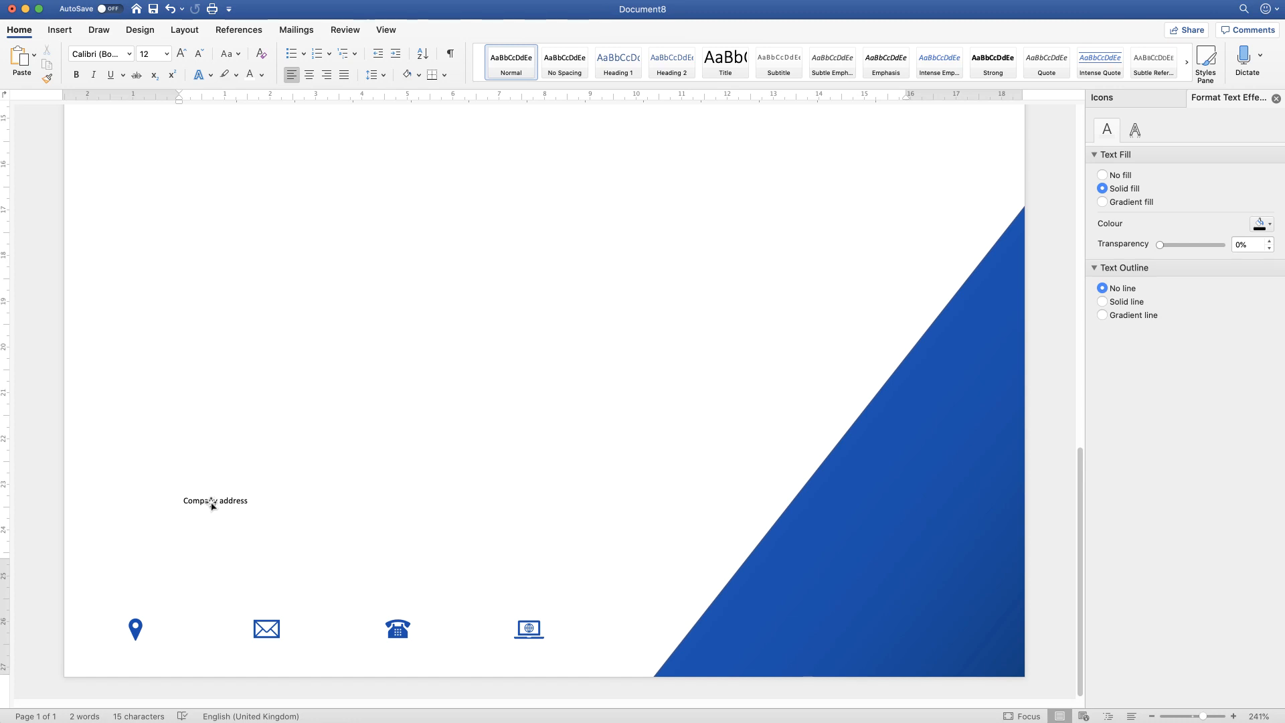
left_click(210, 504)
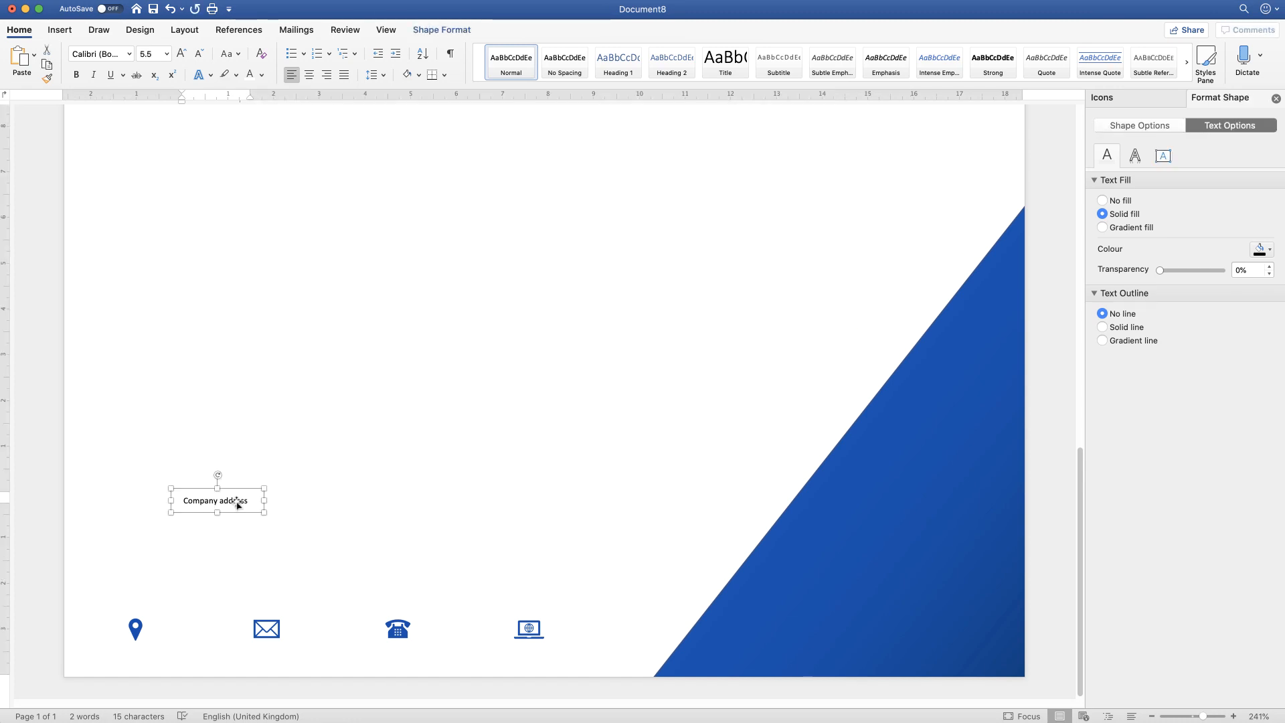
double_click(233, 502)
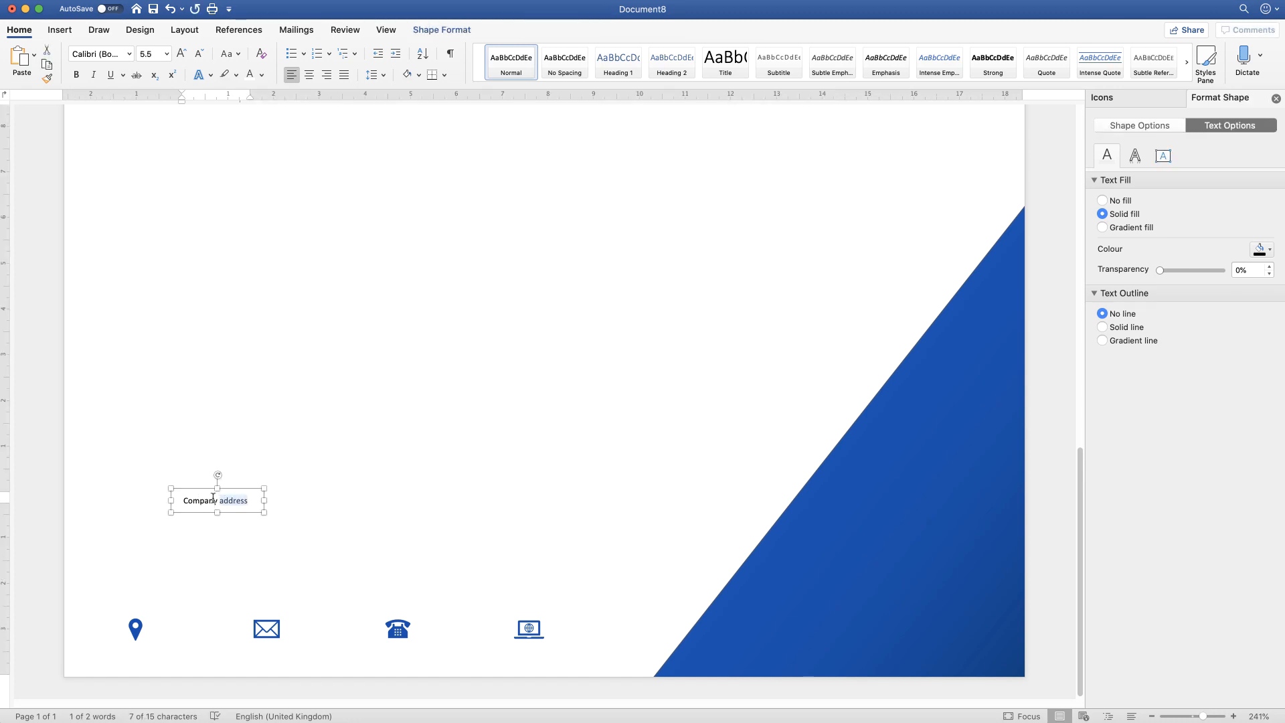
triple_click(211, 502)
key("super+c")
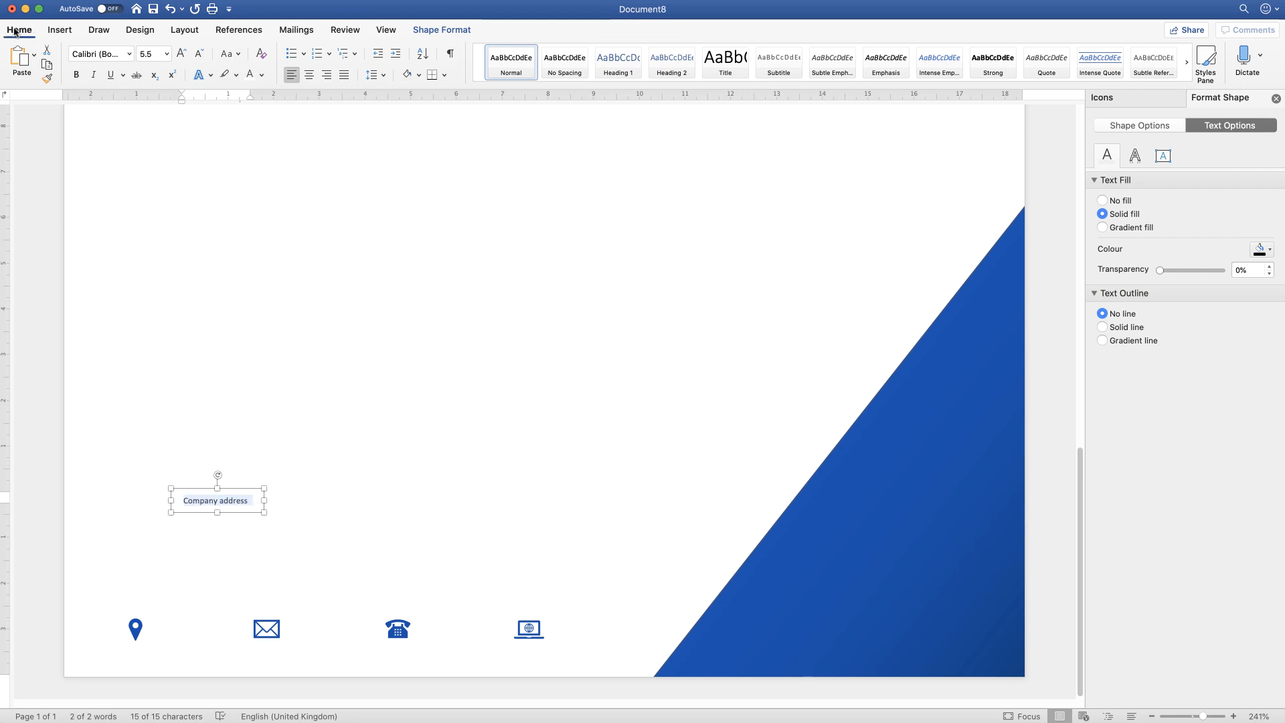
left_click(167, 54)
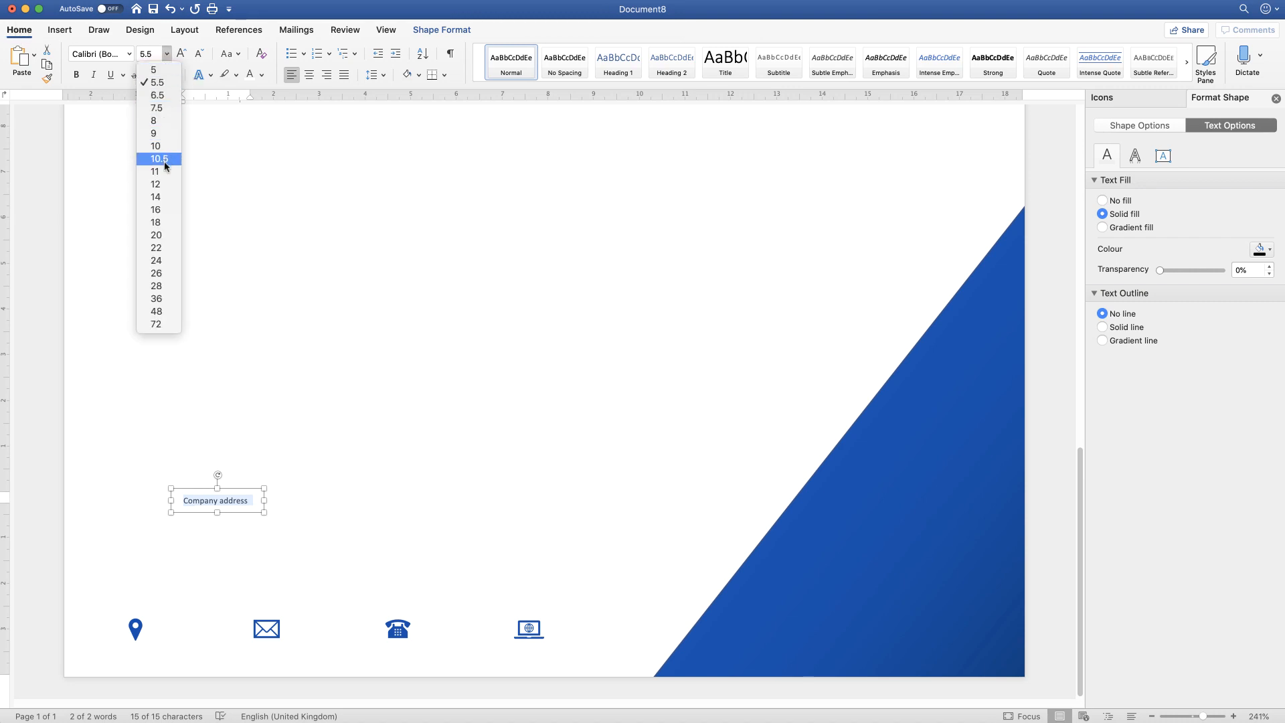
left_click(167, 53)
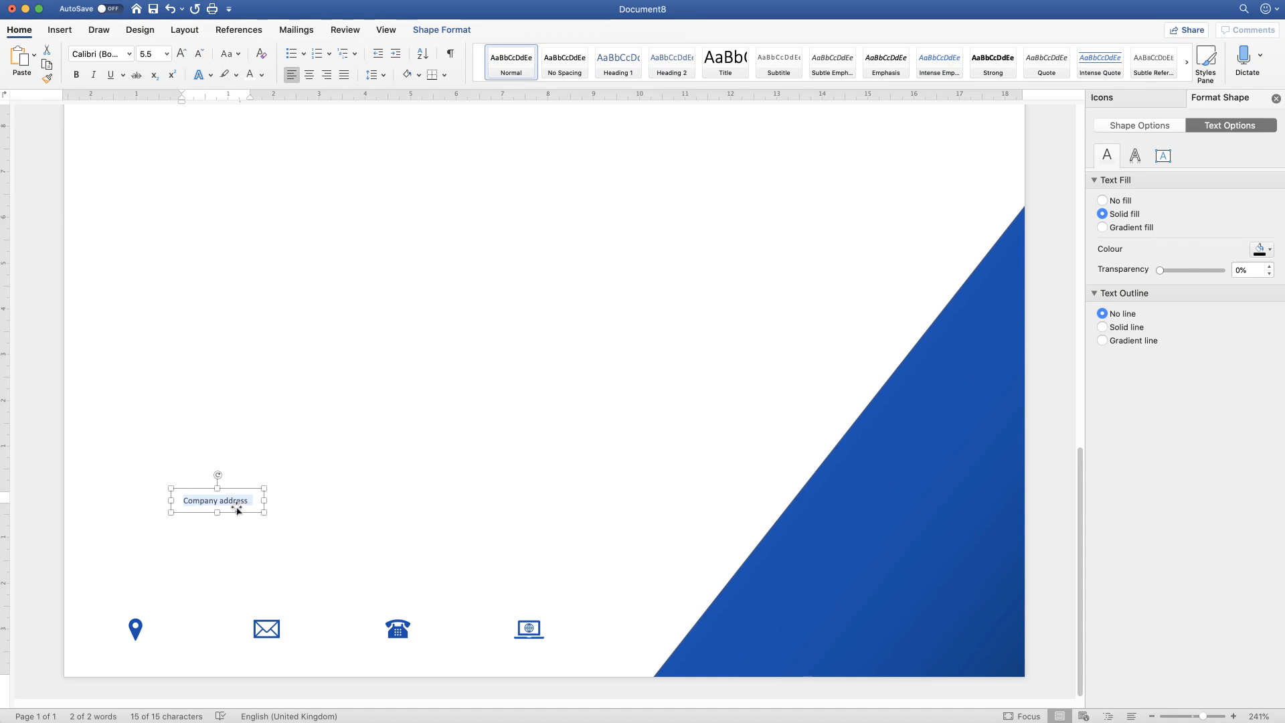
- Paste copies of the Company address box and place one beside the location-pin icon
key("super+v")
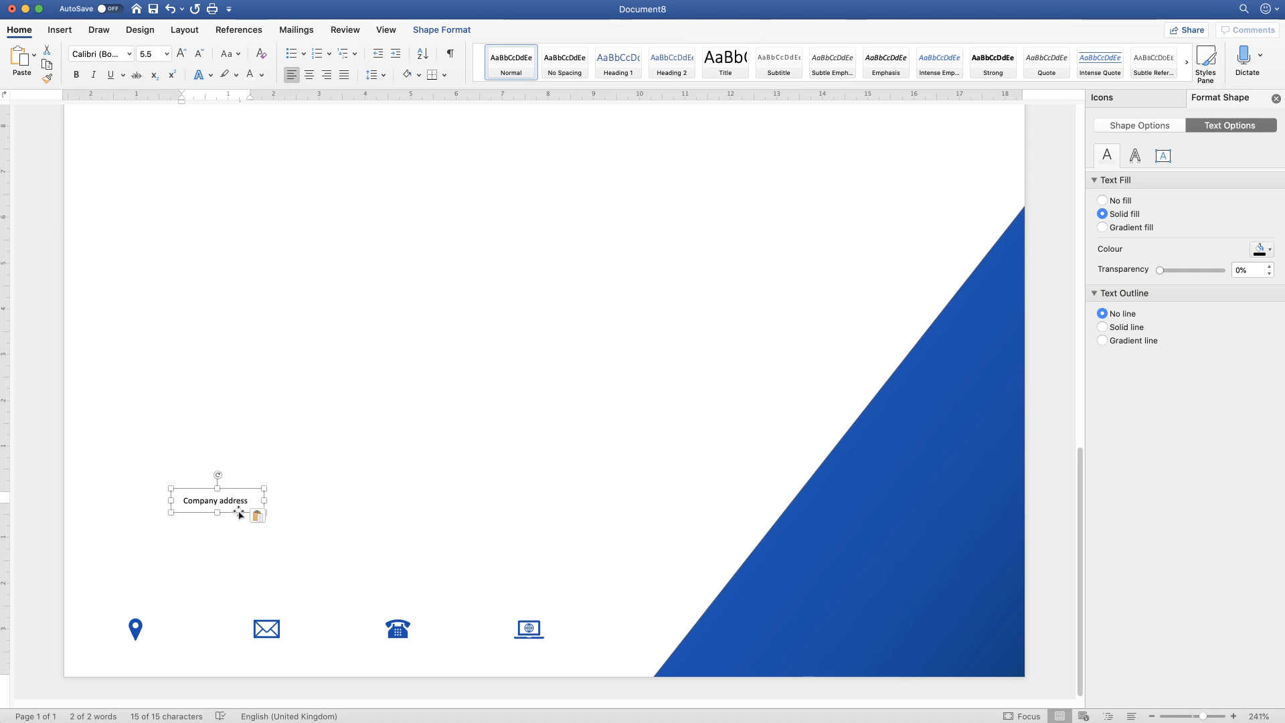
left_click_drag(253, 503, 567, 517)
key("super+v")
left_click(211, 502)
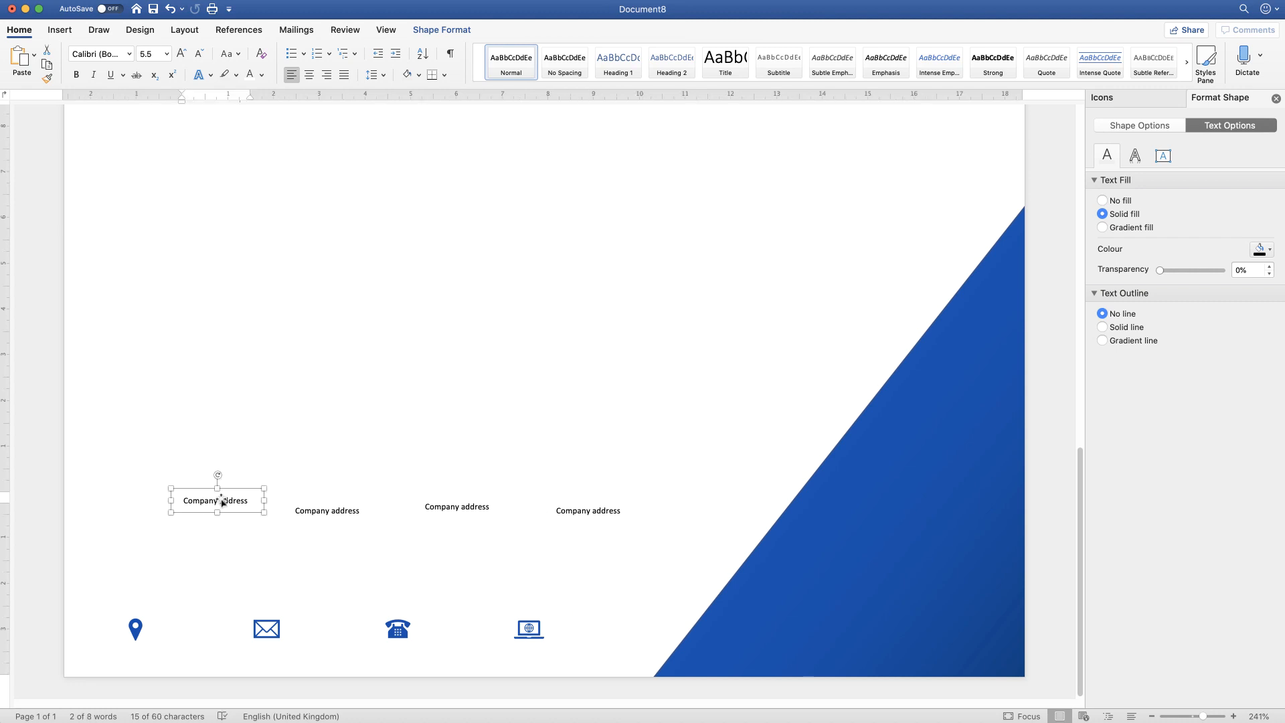
left_click_drag(226, 504, 201, 628)
- Move the other address labels down beside the envelope, phone and globe icons
left_click(335, 511)
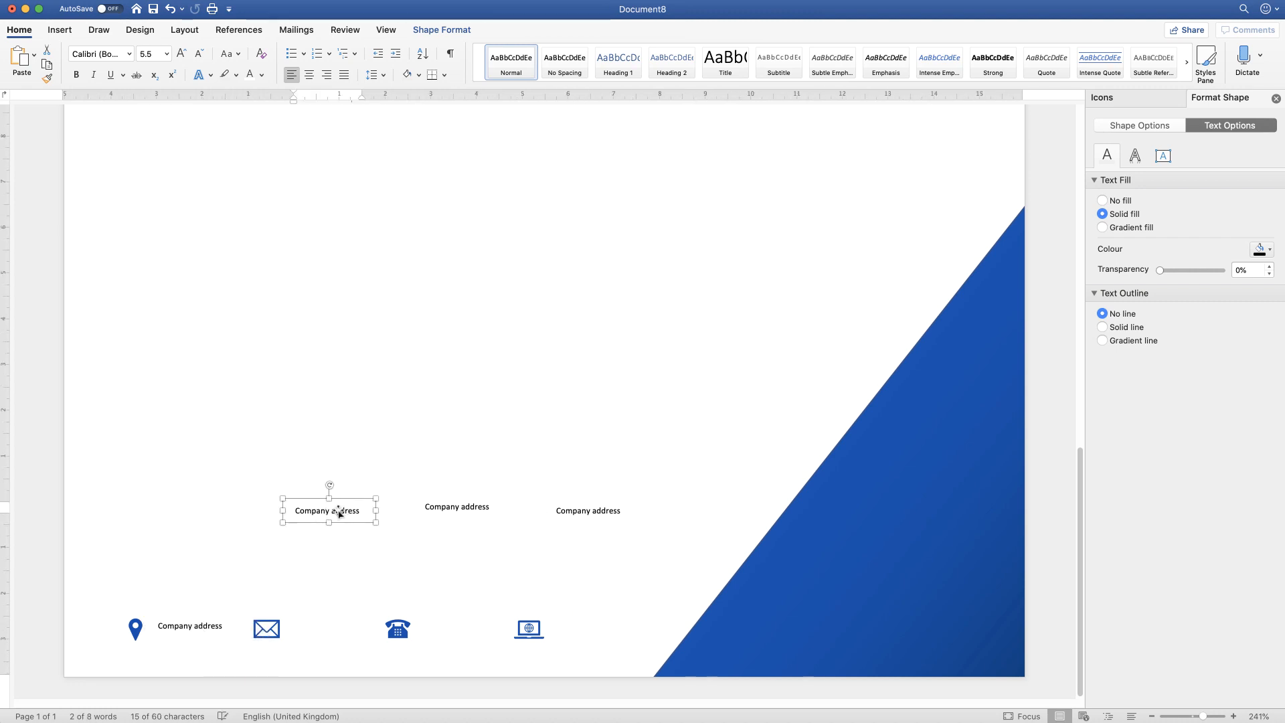
left_click(341, 512)
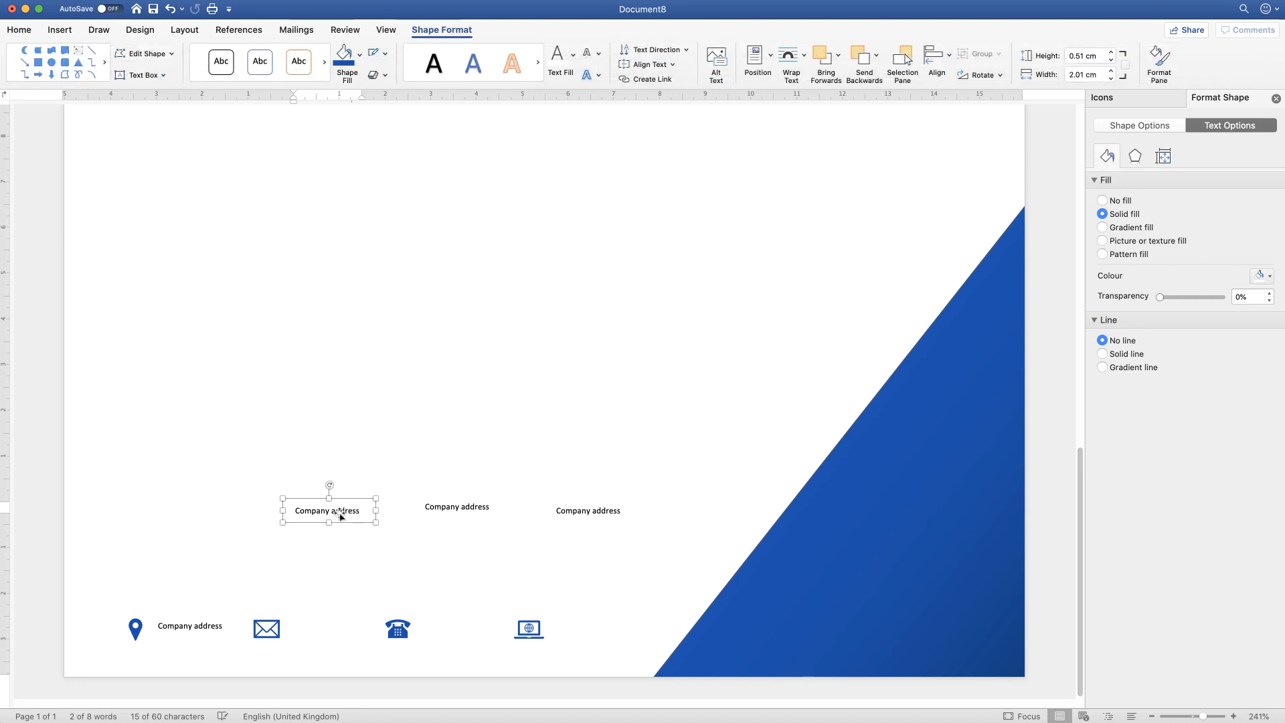
left_click_drag(342, 514, 342, 628)
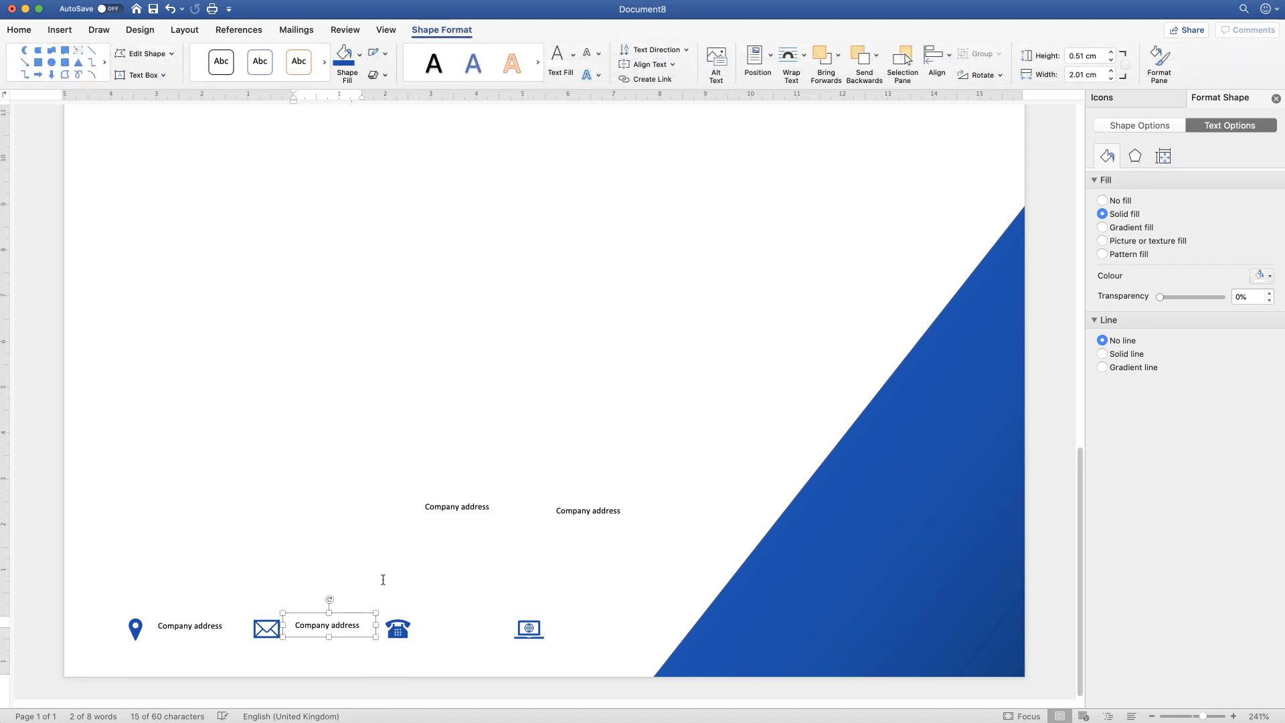
left_click(462, 507)
left_click_drag(478, 510, 482, 628)
left_click(601, 514)
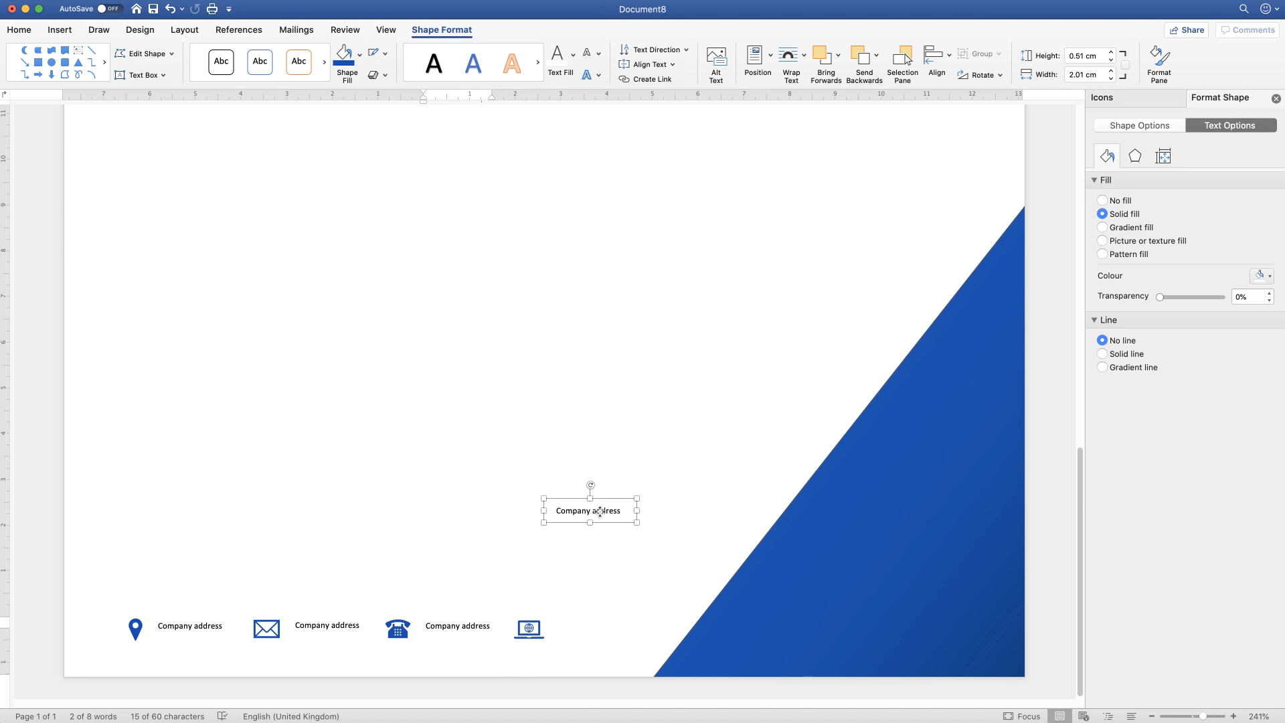
left_click_drag(601, 512, 610, 629)
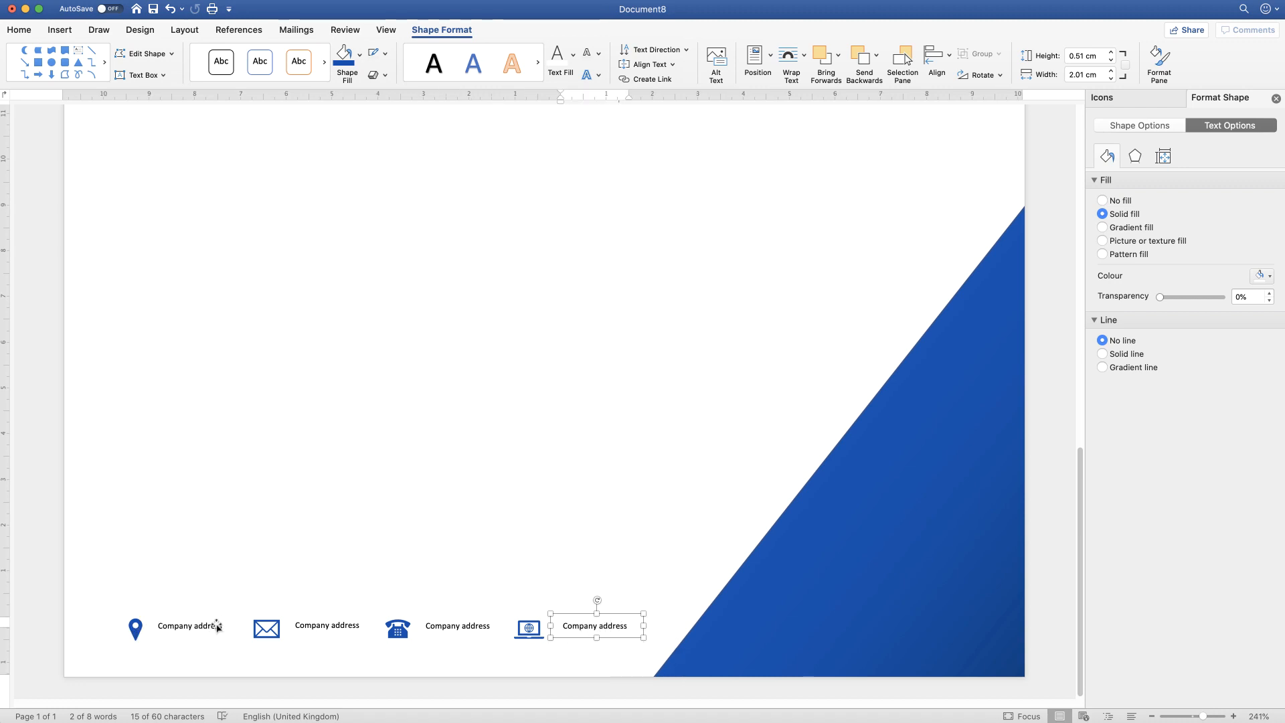
- Replace the envelope label's text with a placeholder e-mail address
left_click(343, 627)
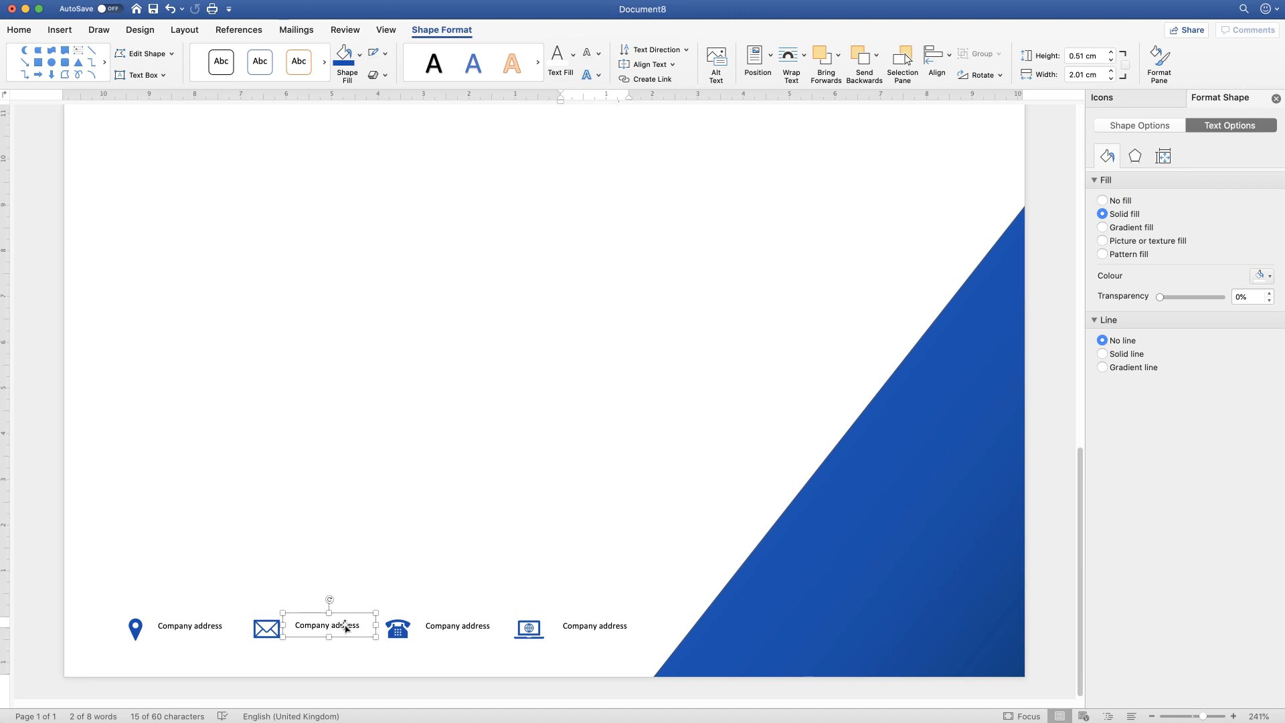
double_click(345, 626)
key("super+a")
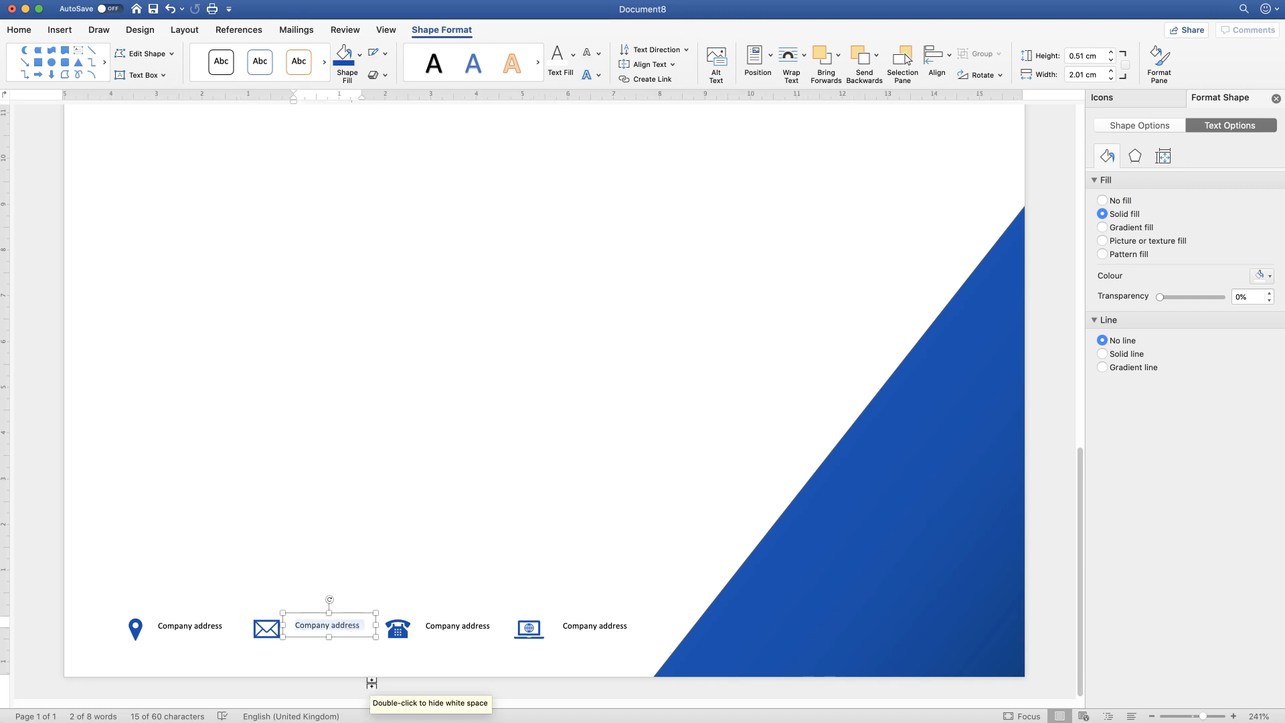
type("email")
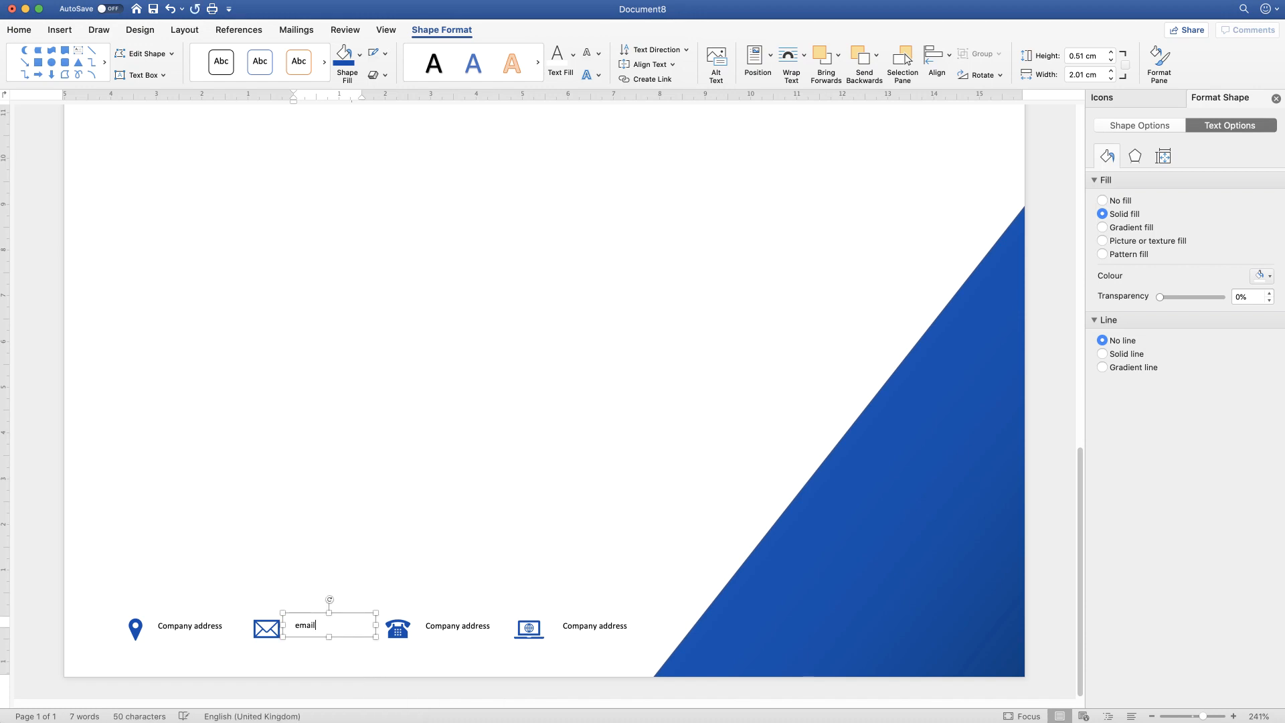
type("@email.com")
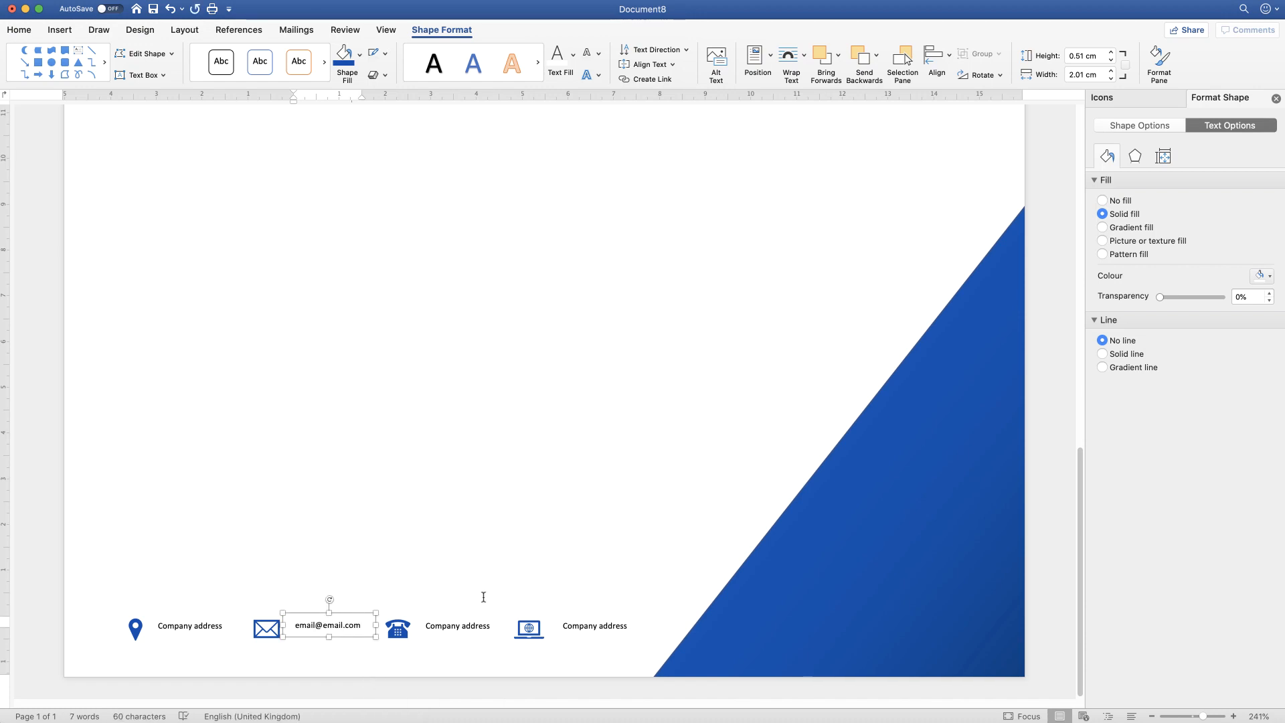
- Replace the phone label's text with a placeholder phone number
left_click(467, 628)
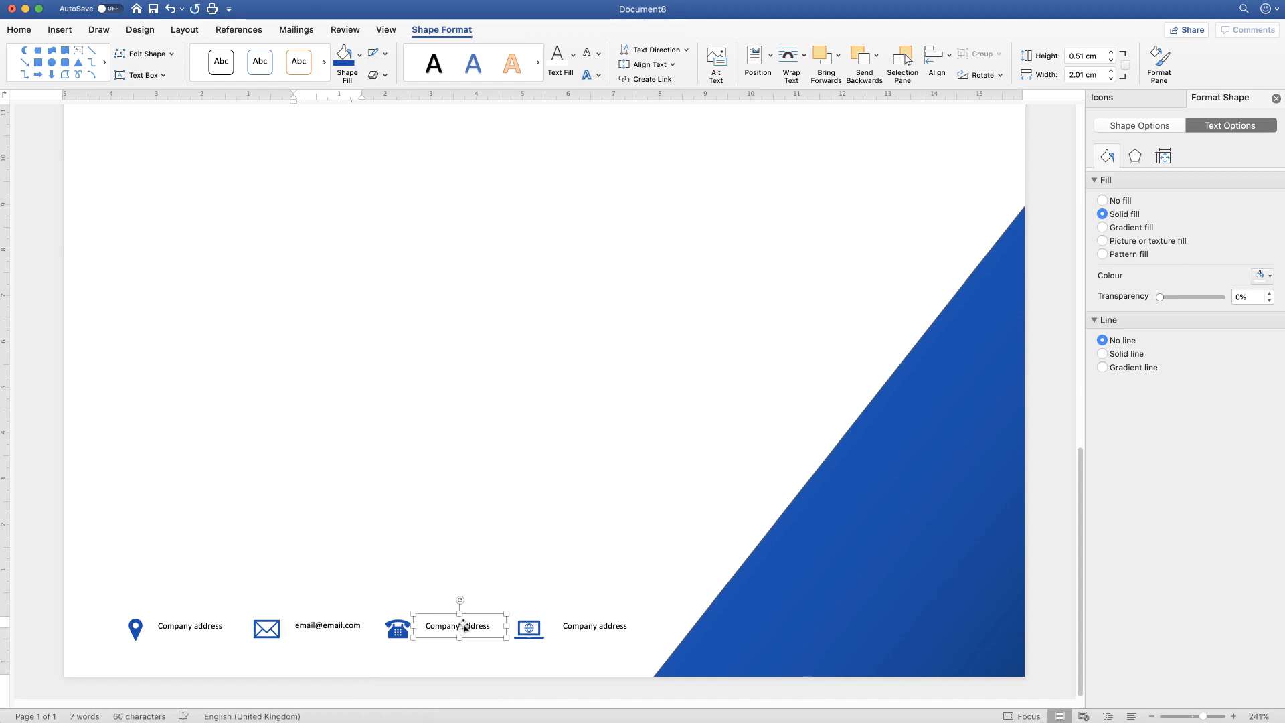
double_click(478, 628)
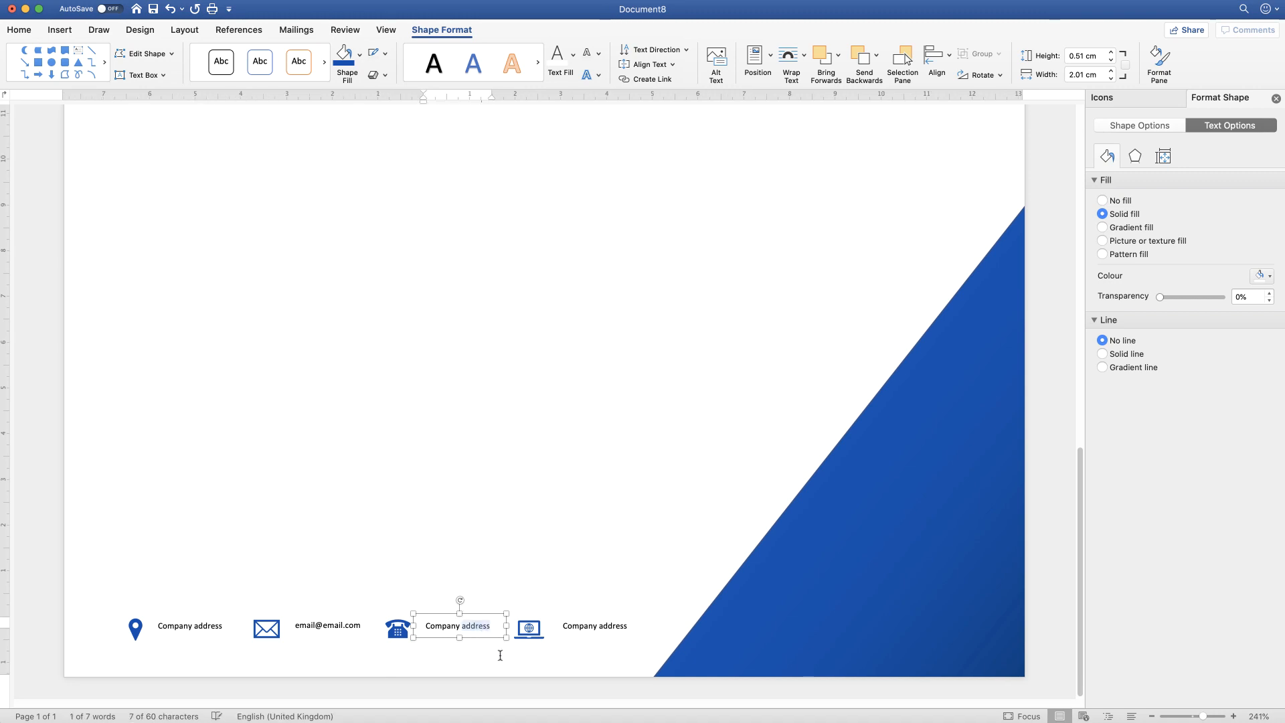
key("super+a")
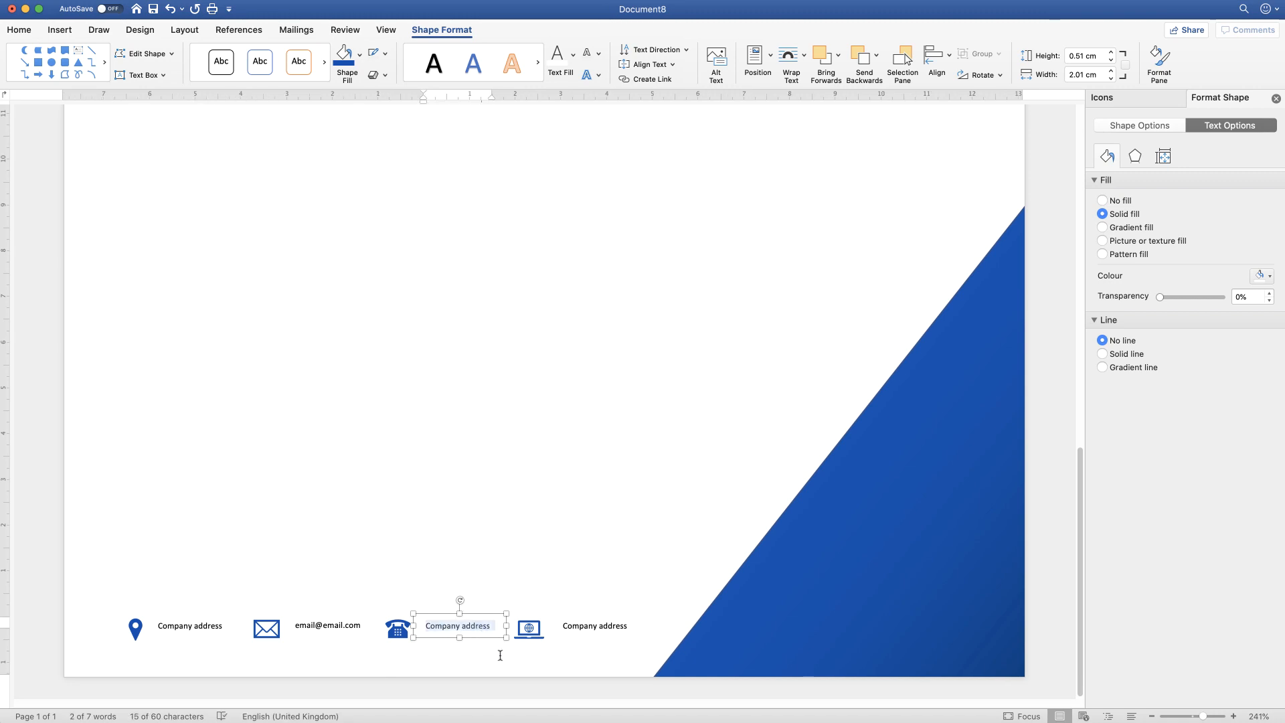
type("987 9")
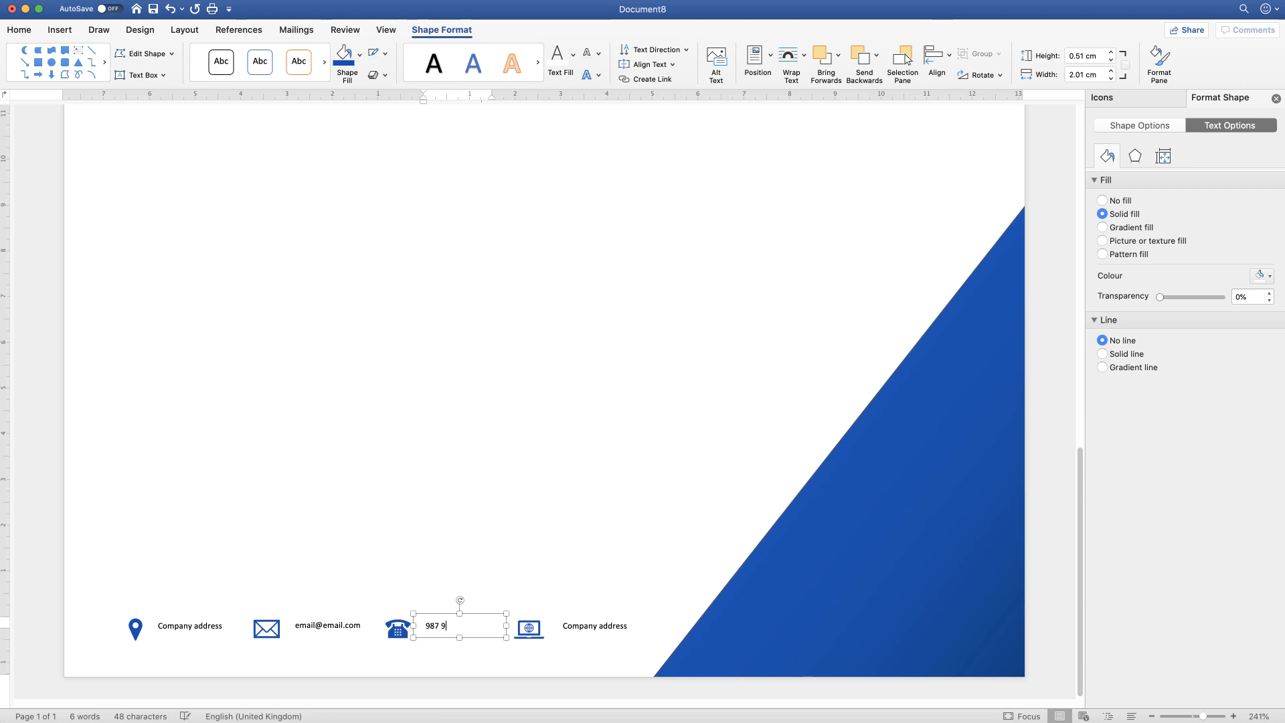
type("87 5678")
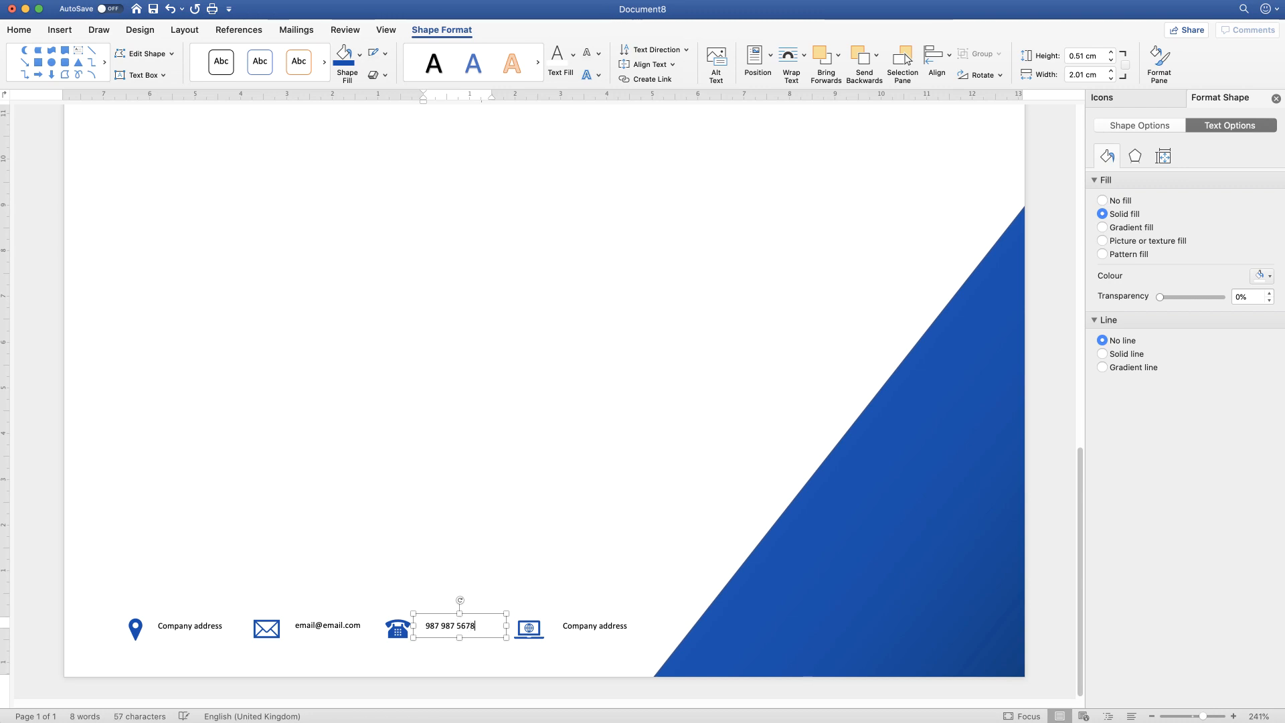
left_click(609, 629)
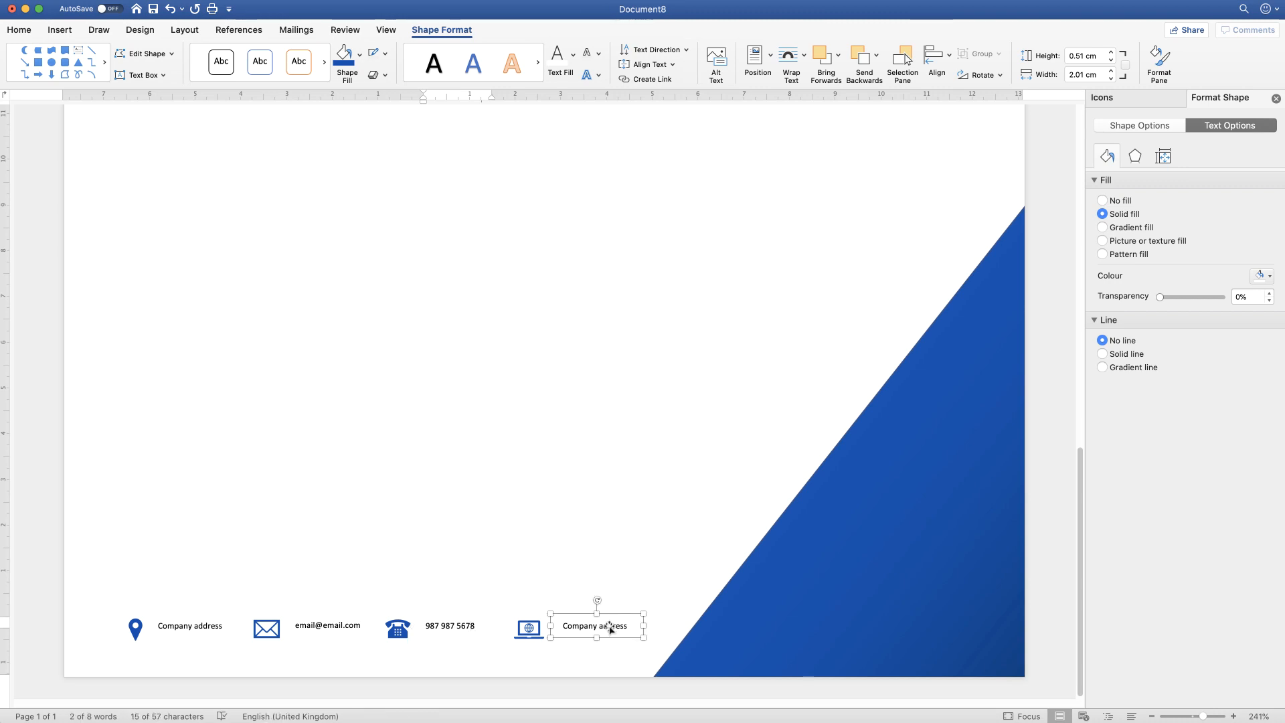
triple_click(609, 631)
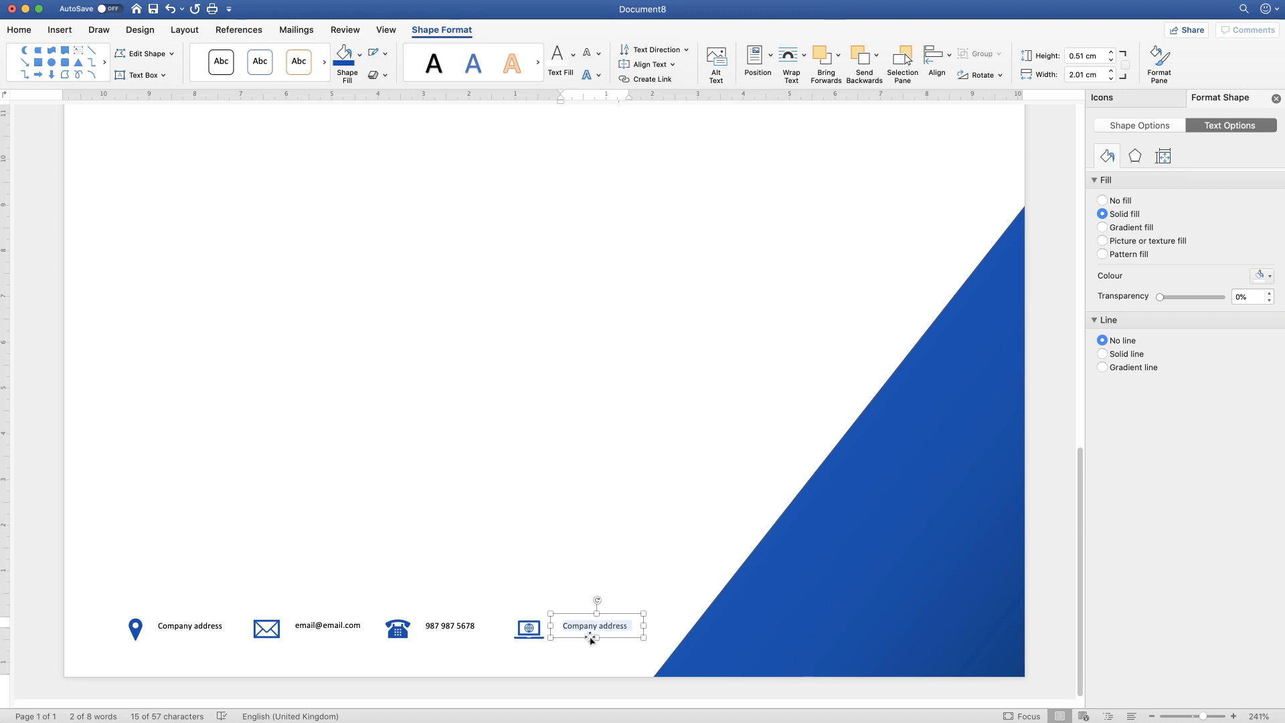
type("www.")
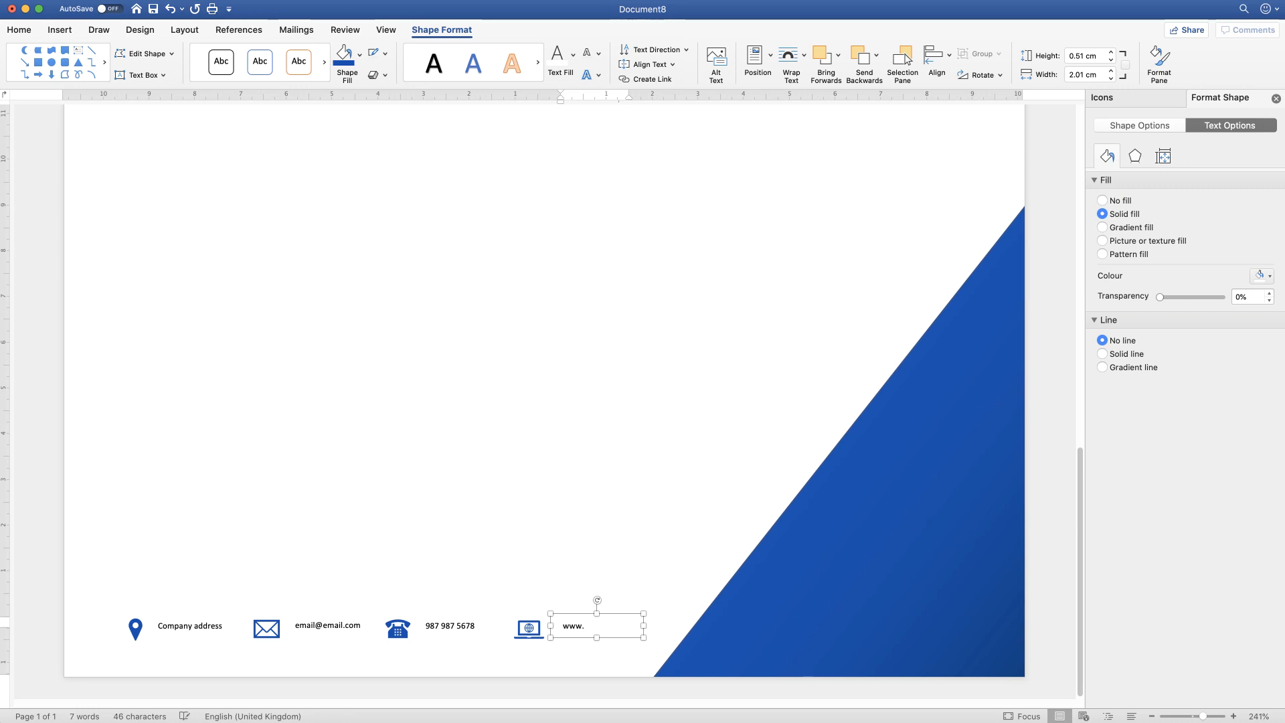
type("website.com")
left_click(435, 505)
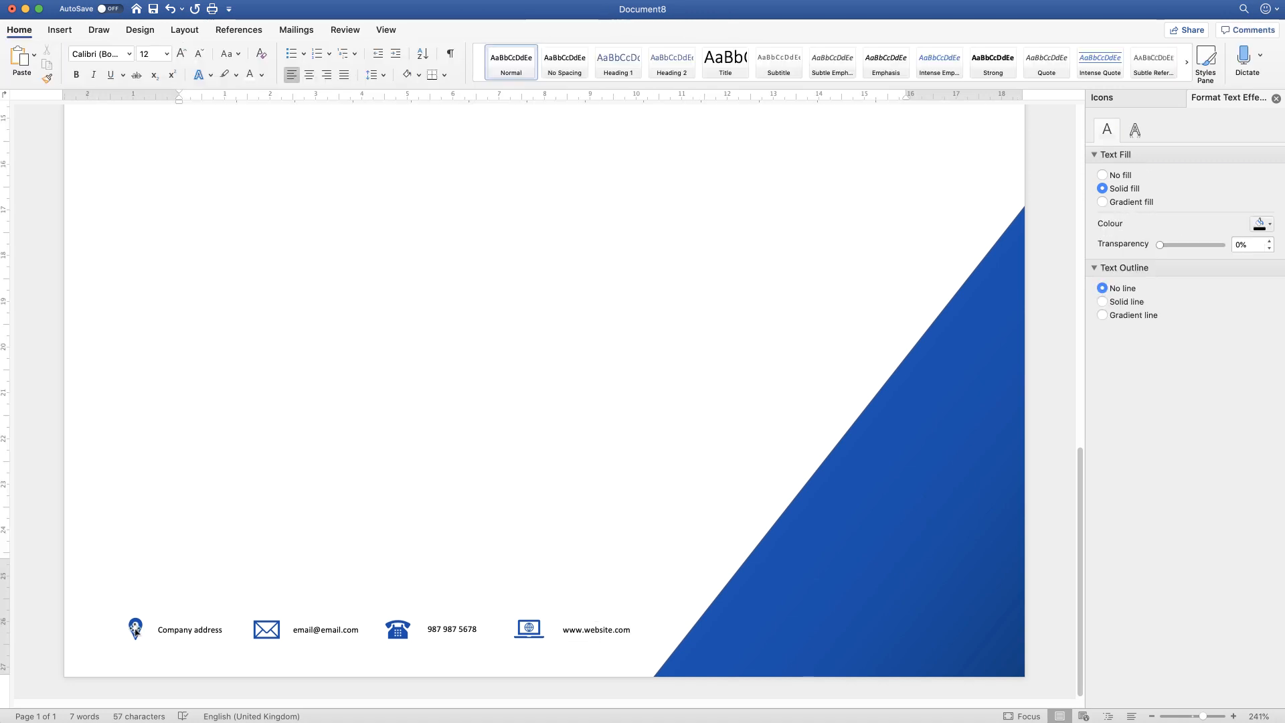
- Select all four contact icons and their four labels together
left_click(135, 628)
left_click(183, 631, "shift")
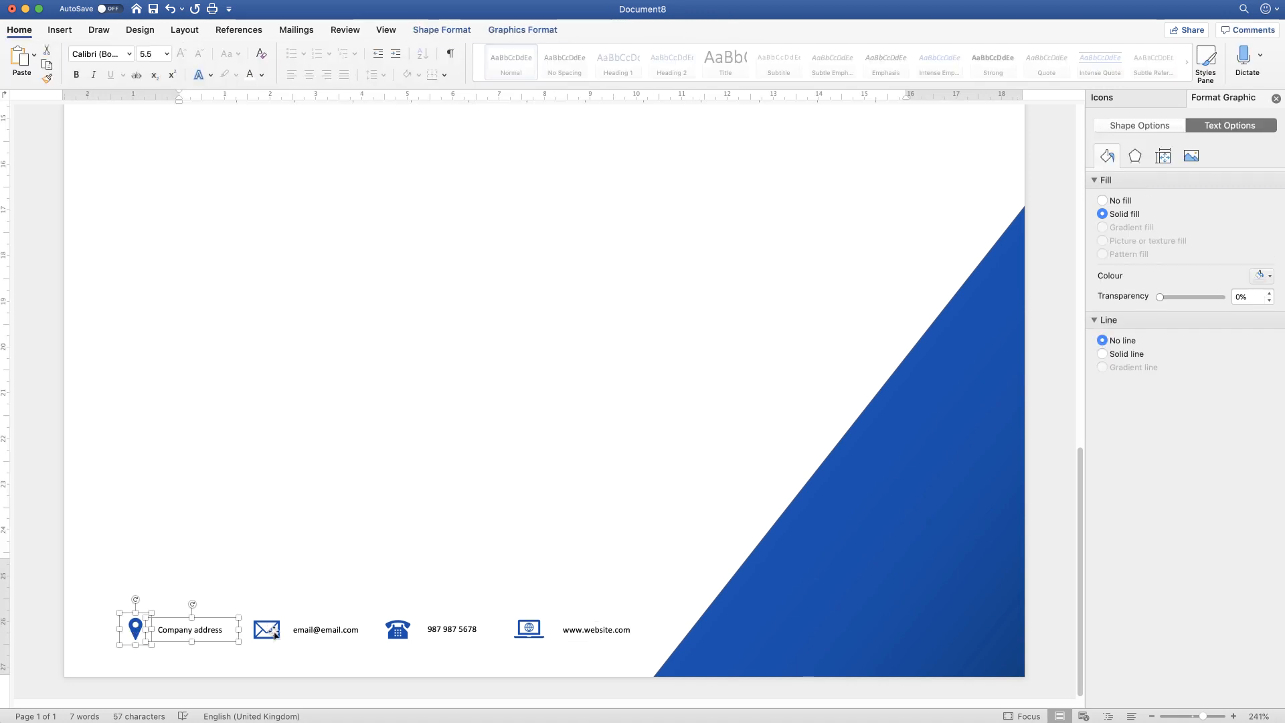
left_click(267, 630, "shift")
left_click(328, 635, "shift")
left_click(397, 636, "shift")
left_click(442, 635, "shift")
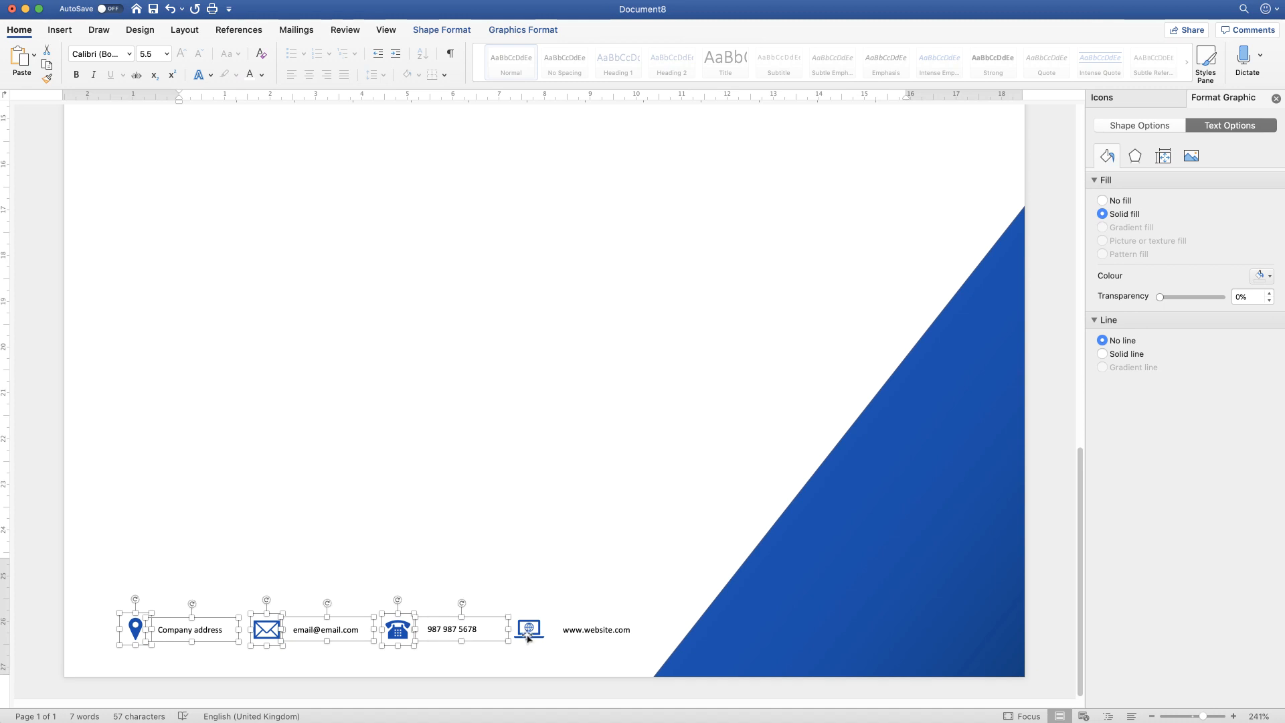
left_click(529, 636, "shift")
left_click(588, 631, "shift")
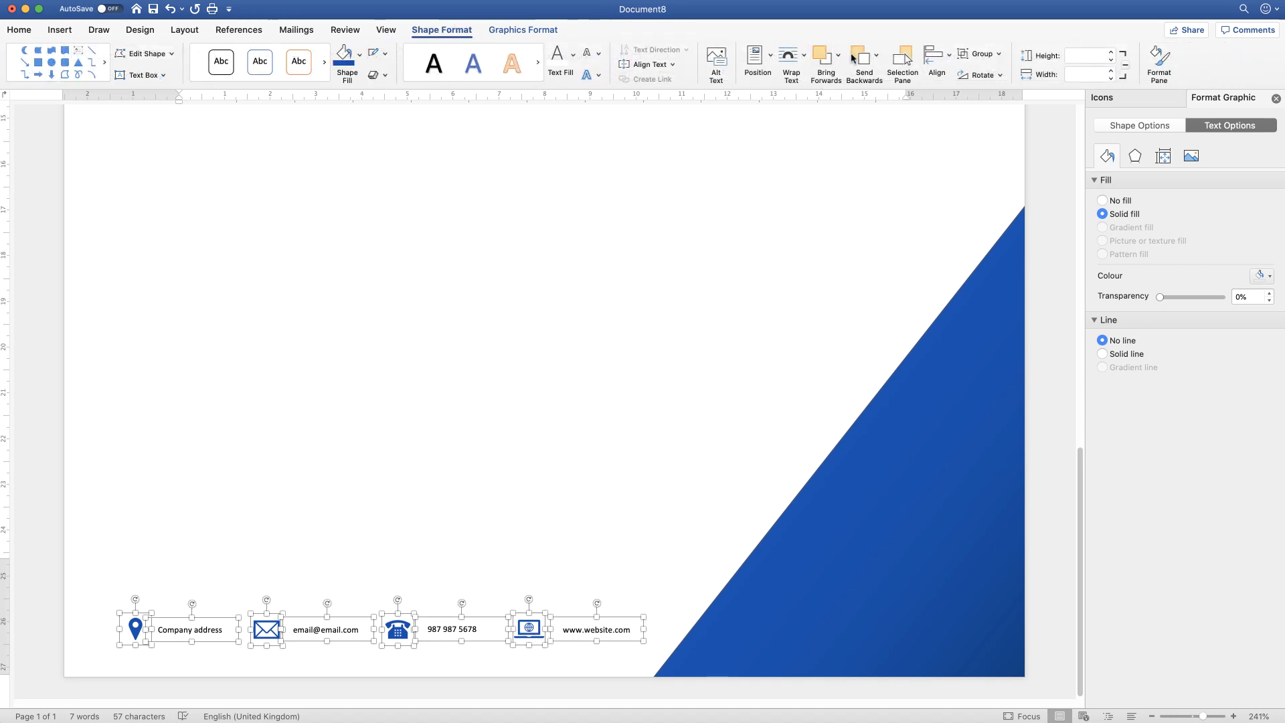
- Distribute the contact items horizontally and align them to their middles, undoing an accidental Align Centre
left_click(950, 57)
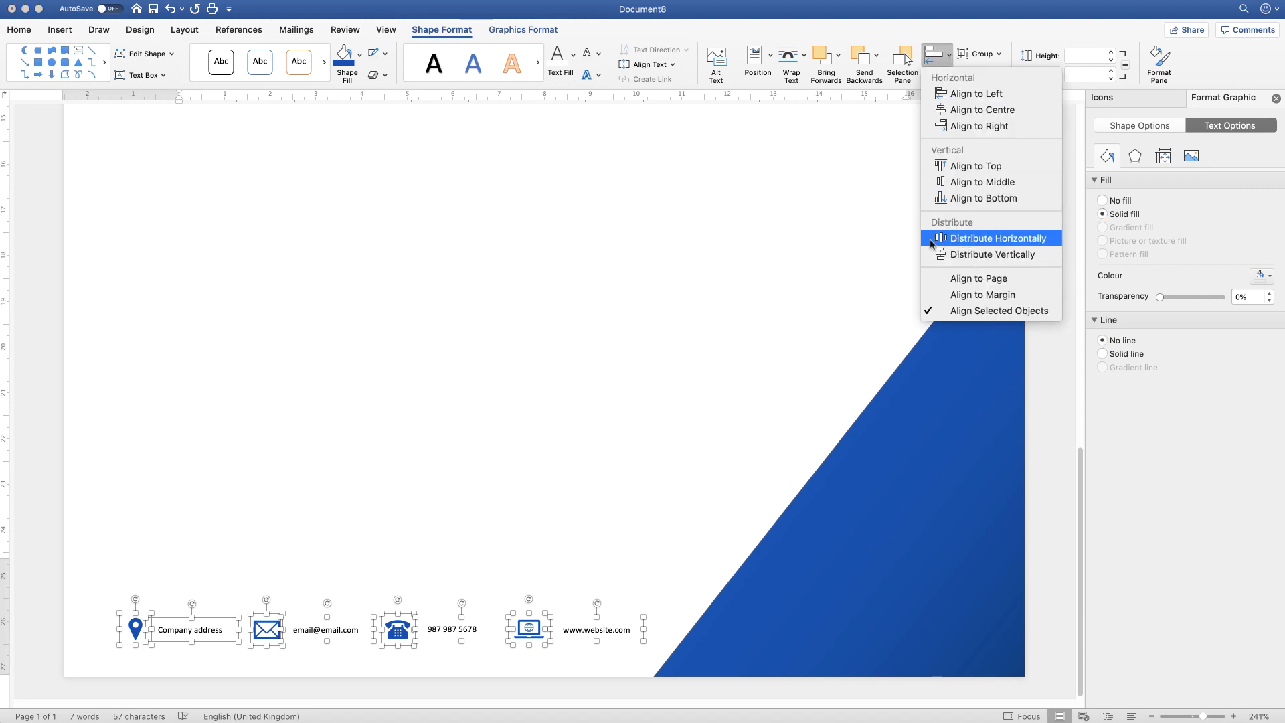
left_click(985, 239)
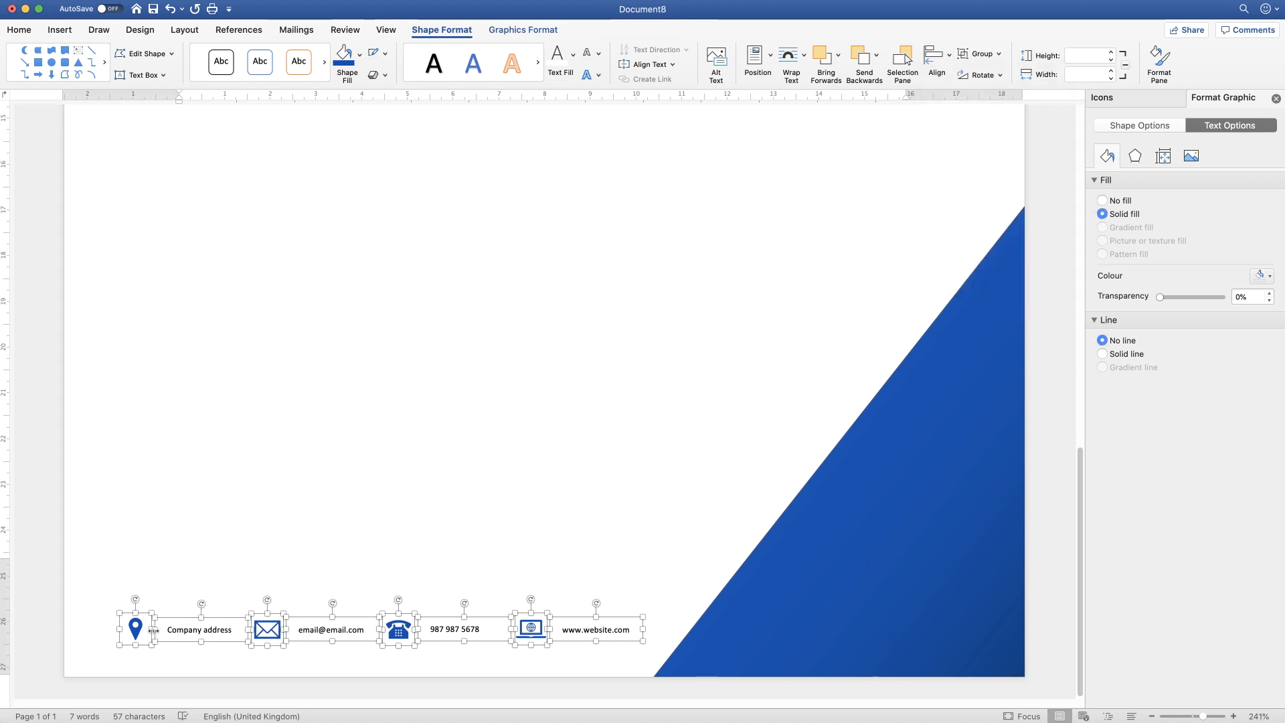
left_click(936, 57)
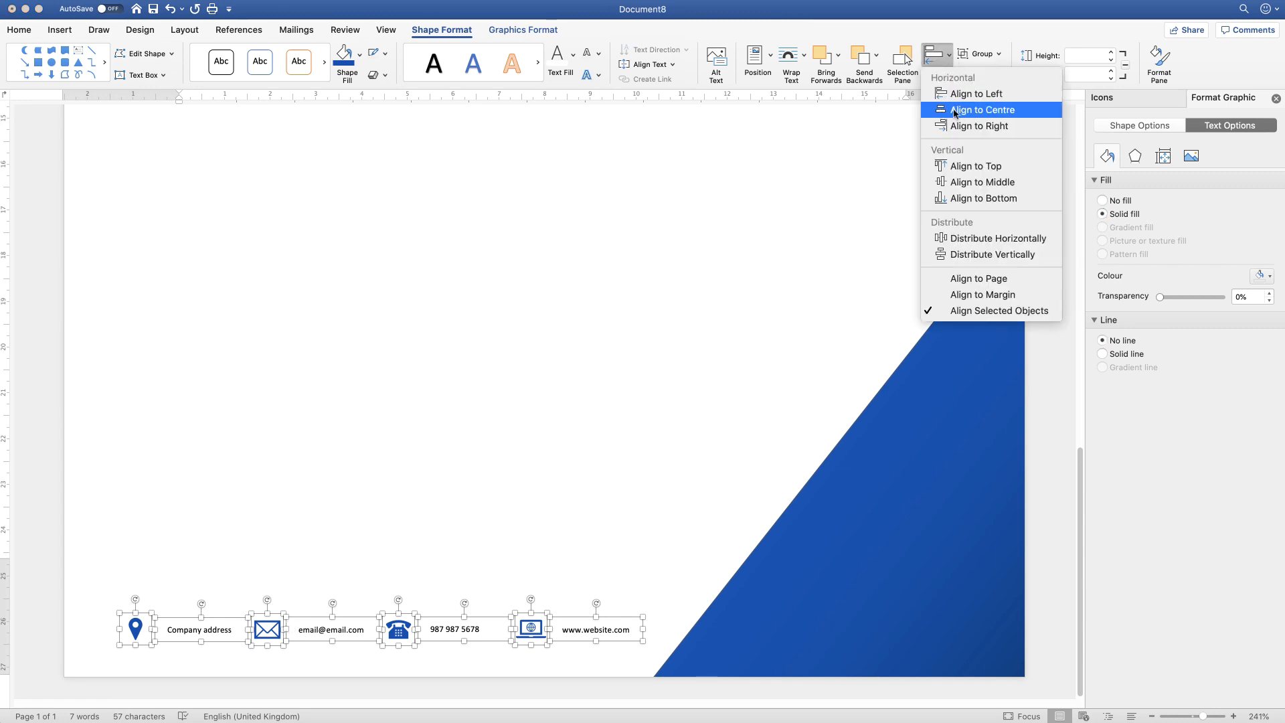
left_click(945, 111)
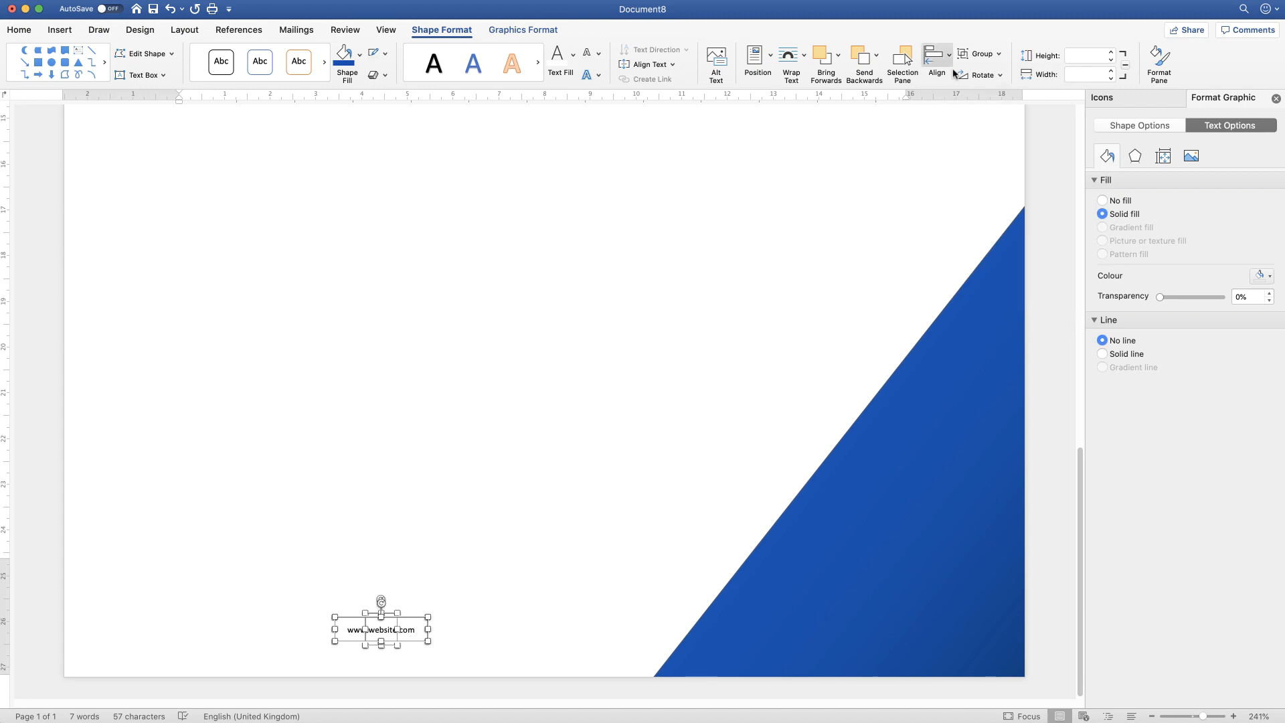
key("super+z")
left_click(937, 57)
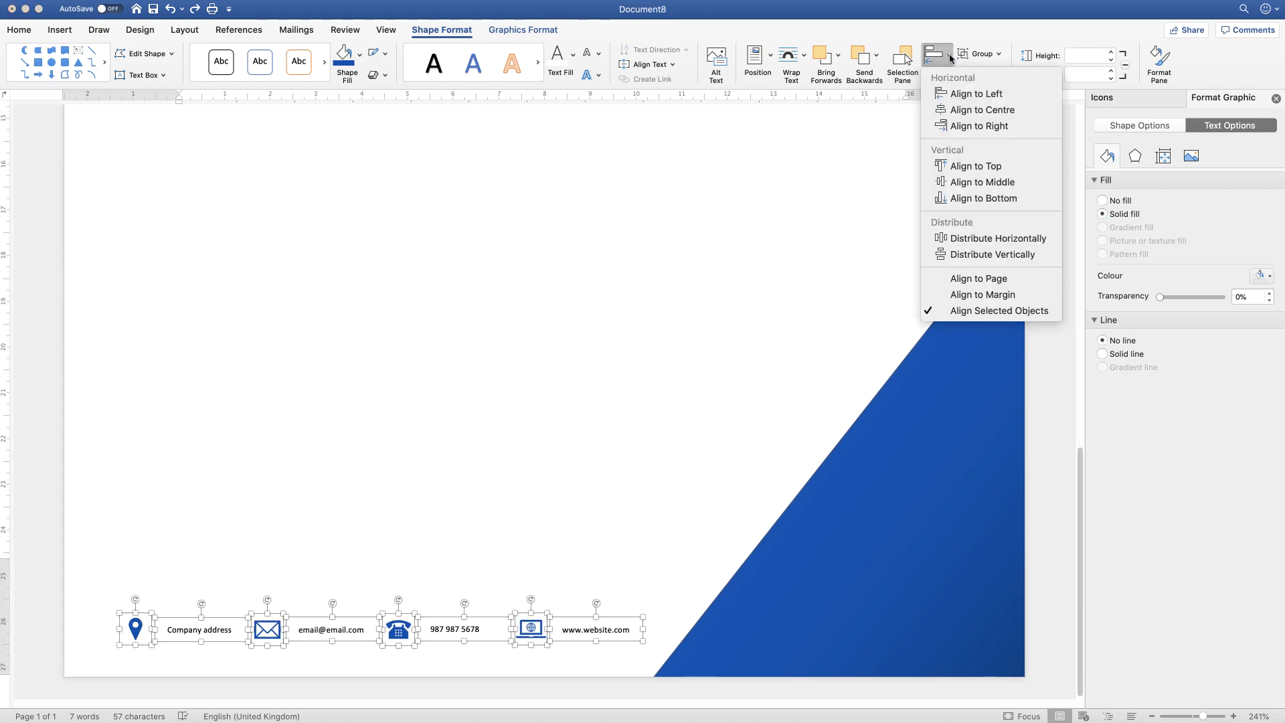
left_click(985, 185)
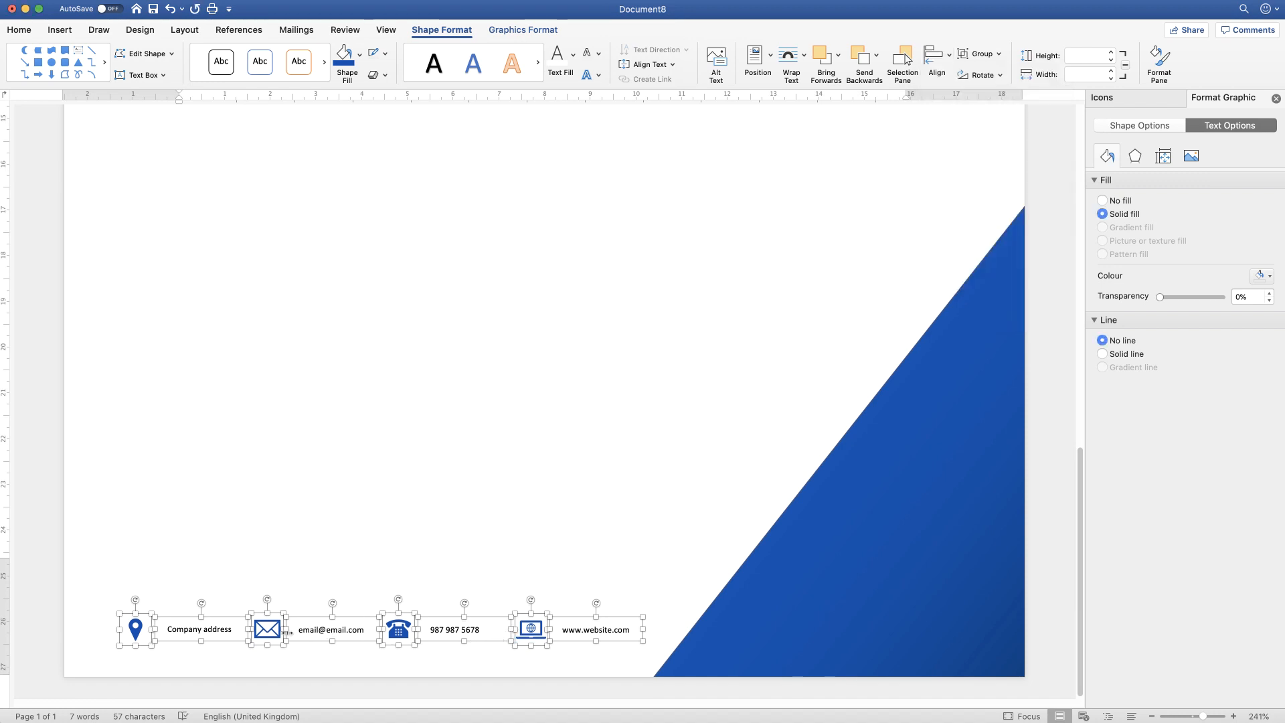
left_click(949, 61)
left_click(632, 679)
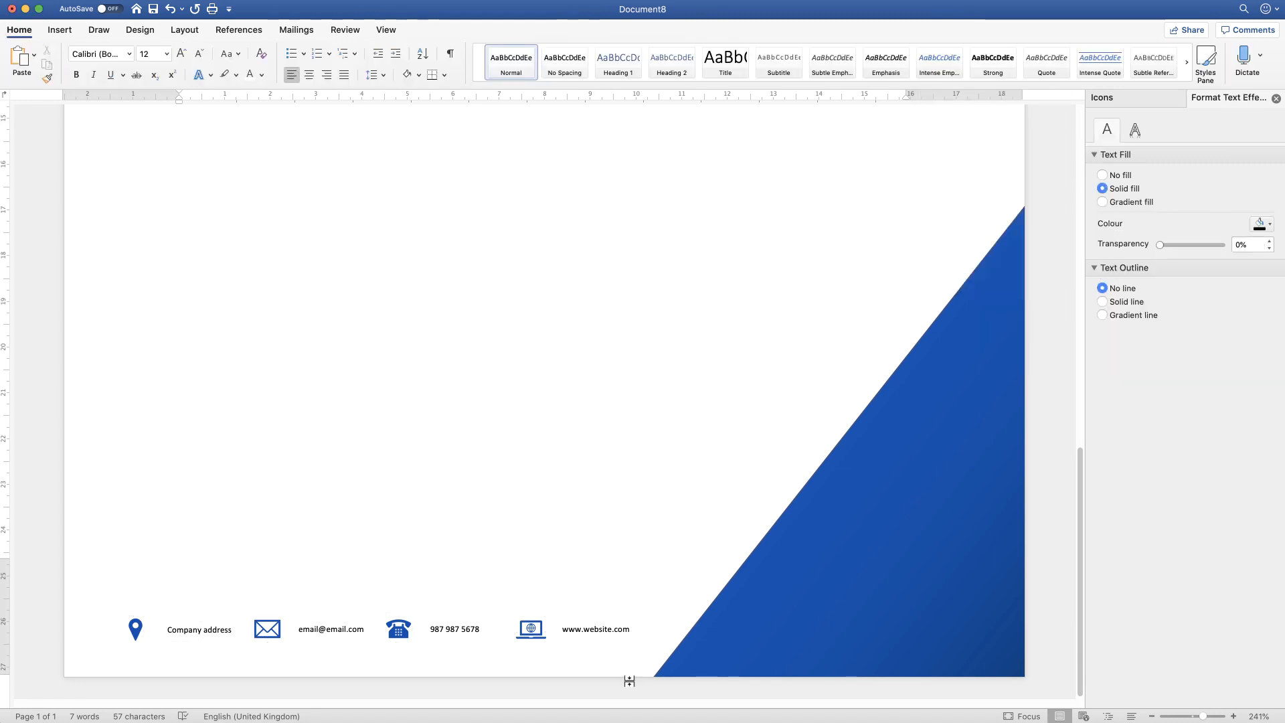
- Zoom out to 100% so the full letterhead page fits on screen
left_click(1192, 717)
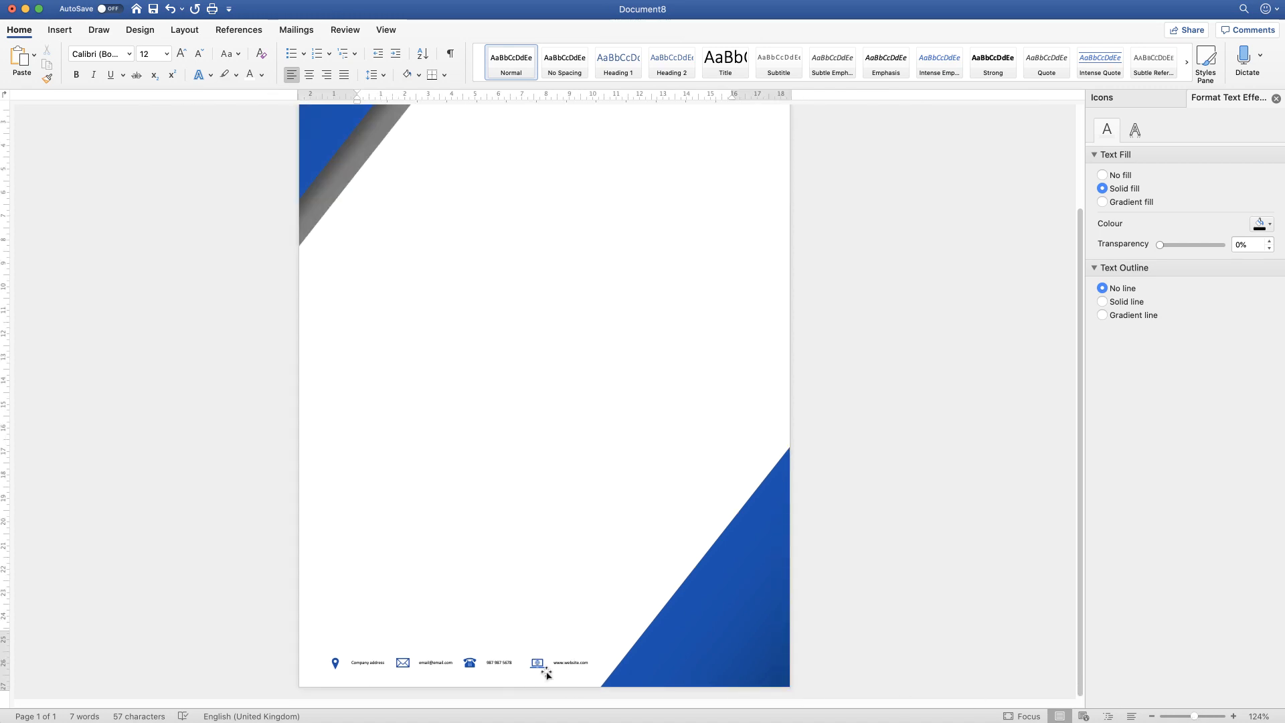
left_click(1193, 716)
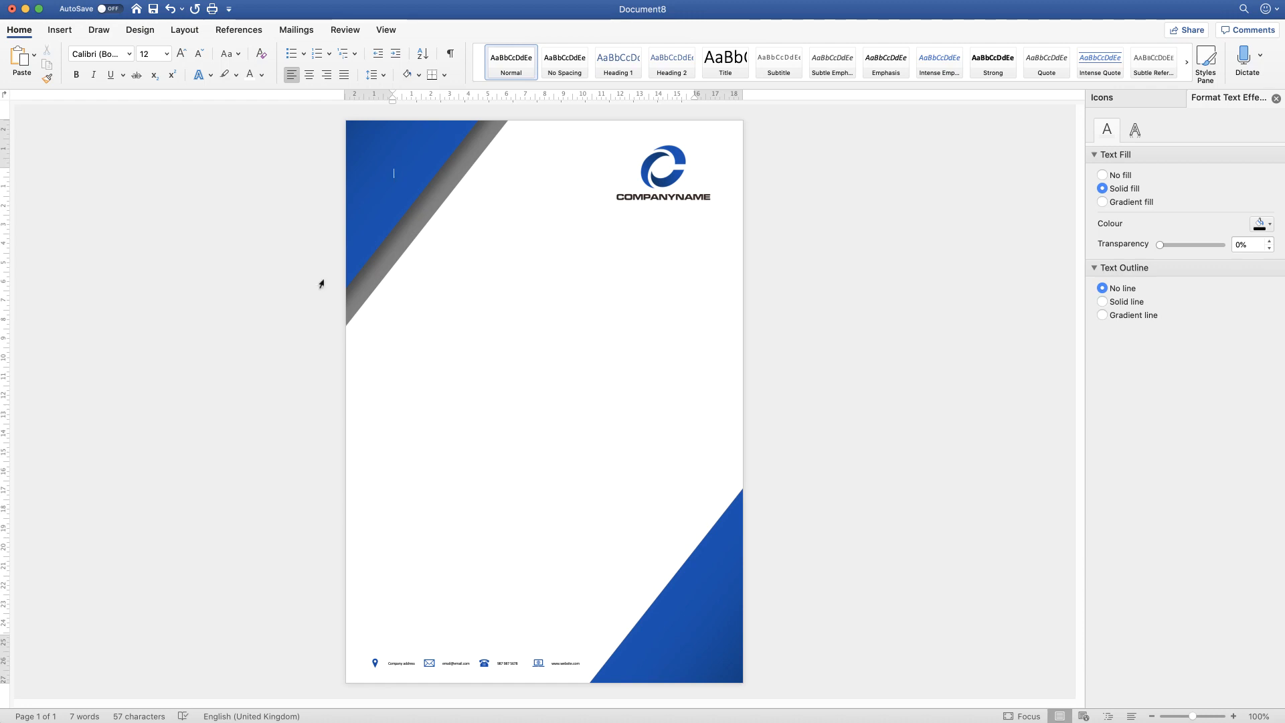
- Draw a large horizontal text box in the page centre and paste the sample letter into it
left_click(61, 30)
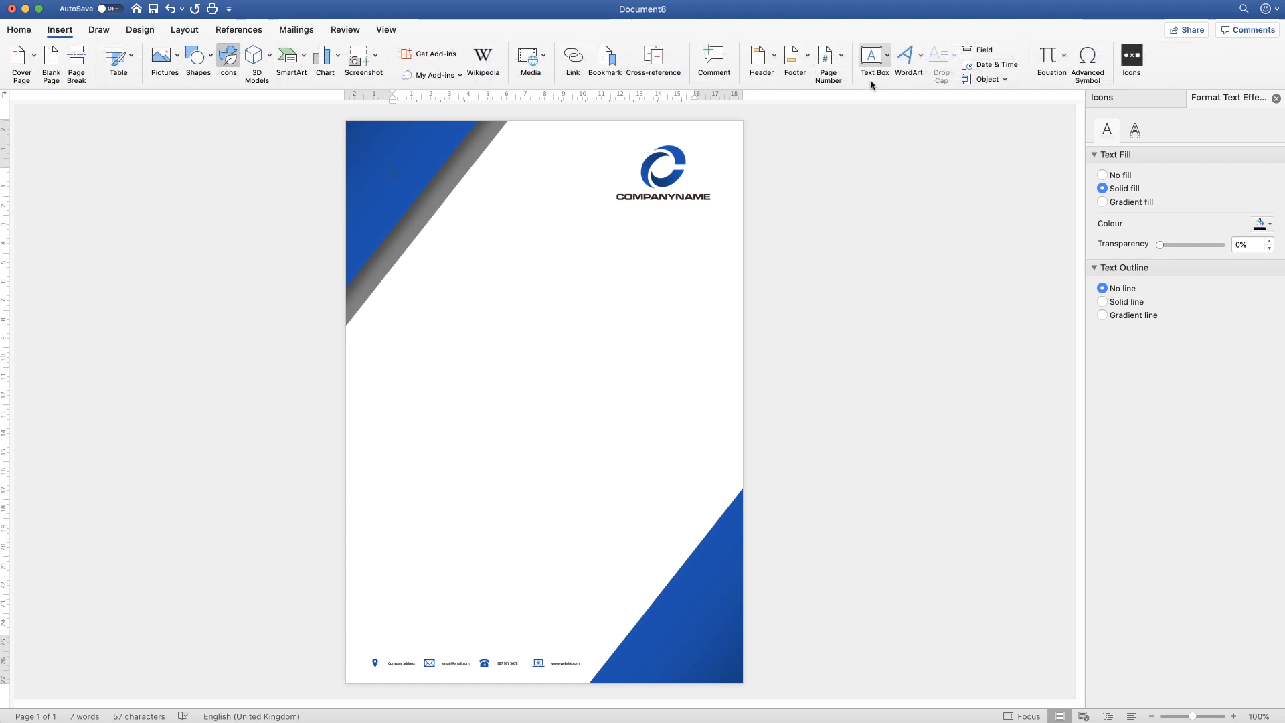
left_click(888, 58)
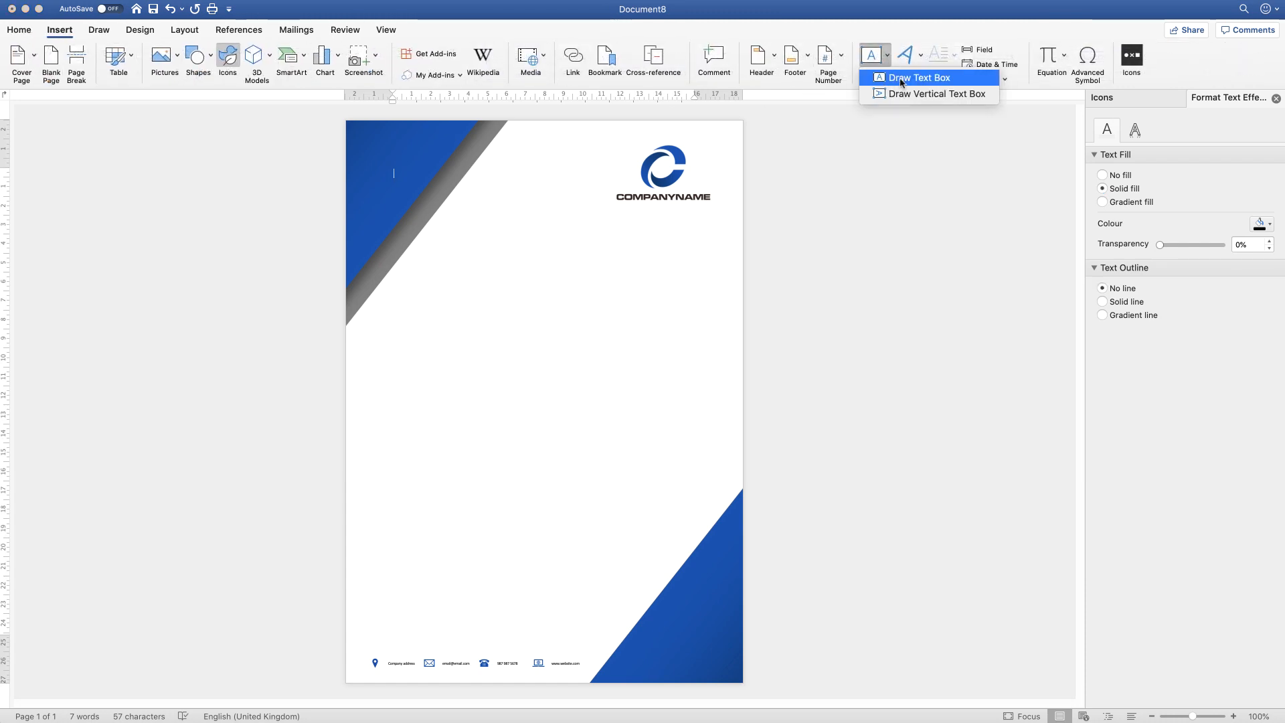
left_click(901, 83)
mouse_move(413, 261)
left_mouse_down()
mouse_move(481, 539)
mouse_move(658, 577)
mouse_move(699, 609)
left_mouse_up()
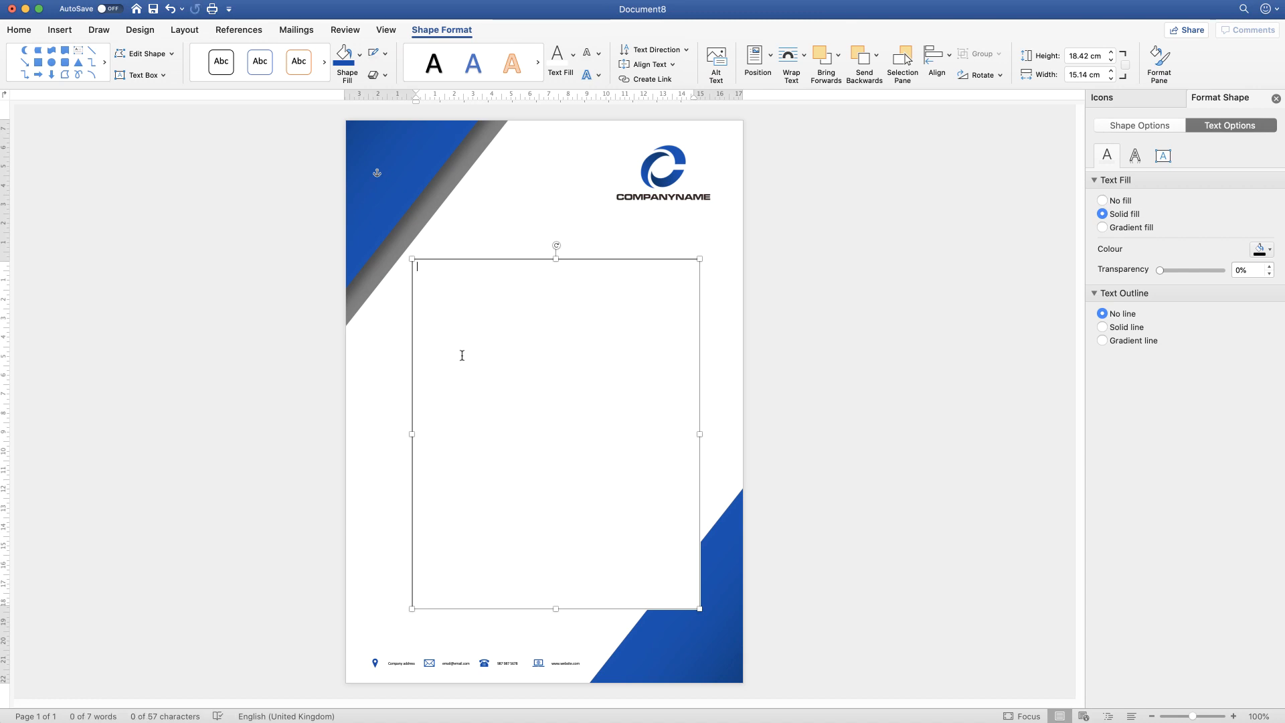
left_click(495, 493)
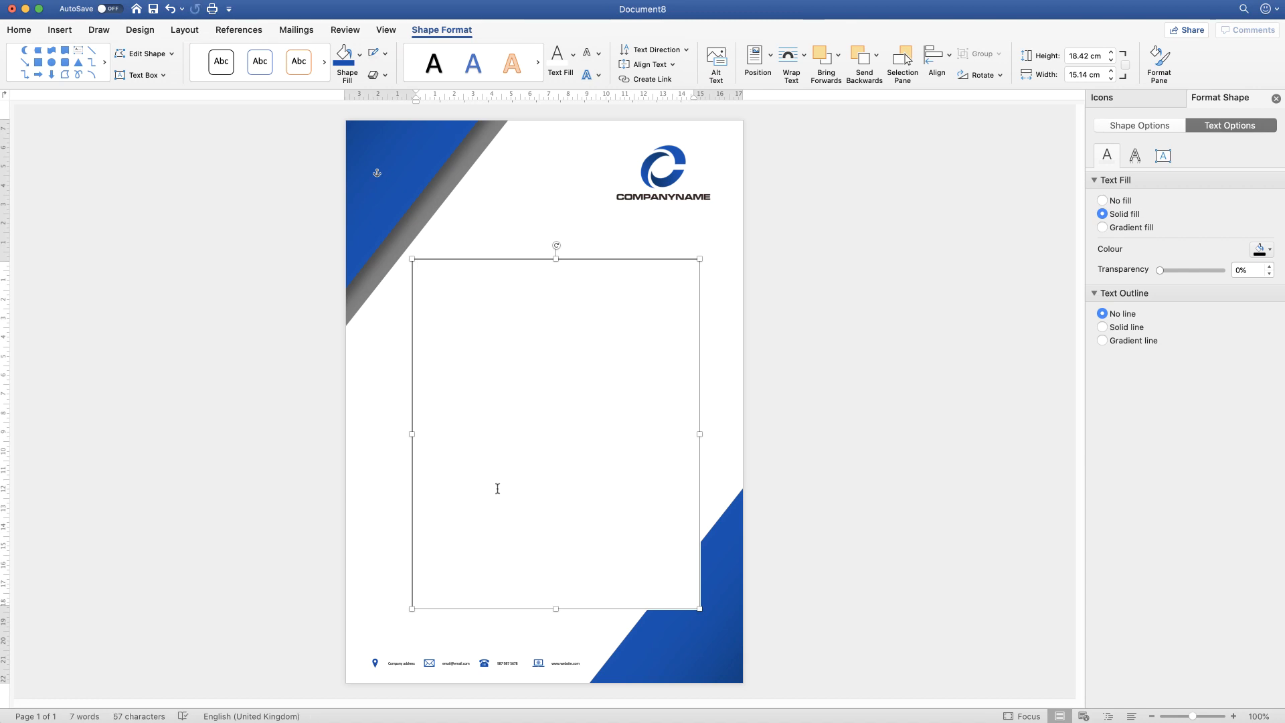
type("Dear Sir   Video provides a powerful way to help you prove your point. When you click Online Video, you can paste in the embed code for the video you want to add. You can also type a keyword to search online for the video that best fits your document.  To make your document look professionally produced, Word provides header, footer, cover page and text box designs that complement each other. For example, you can add a matching cover page, header and sidebar. Click Insert, then choose the elements you want from the different galleries.  Themes and styles also help to keep your document coordinated. When you click Design and choose a new Theme, the pictures, charts and SmartArt graphics change to match your new theme. When you apply styles, your headings change to match the new theme.  Save time in Word with new buttons that show up where you need them. To change the way a picture fits in your document, click it and a button for layout options appears next to it. When you work on a table, click where you want to add a row or a column, then click the plus sign.    Yours sincerely Lisa Doe")
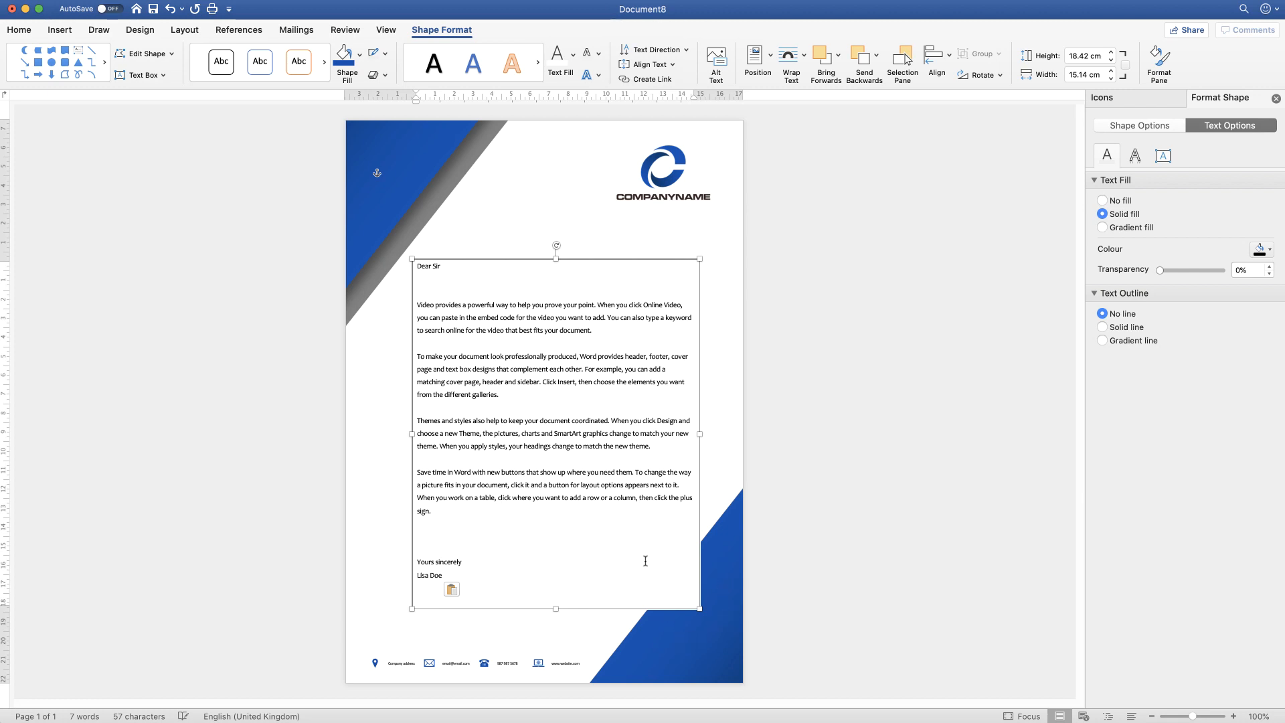
left_click(696, 459)
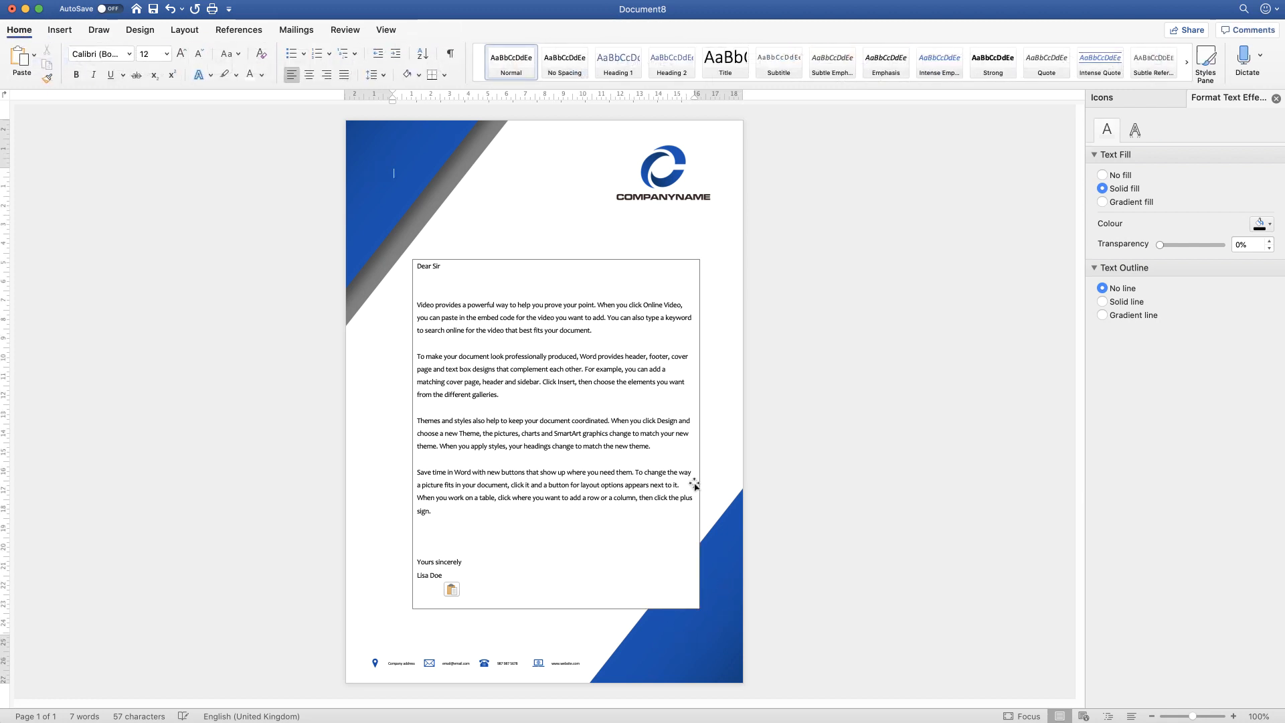
- Give the letter text box No Outline and No Fill, then nudge it slightly up-left
left_click(636, 542)
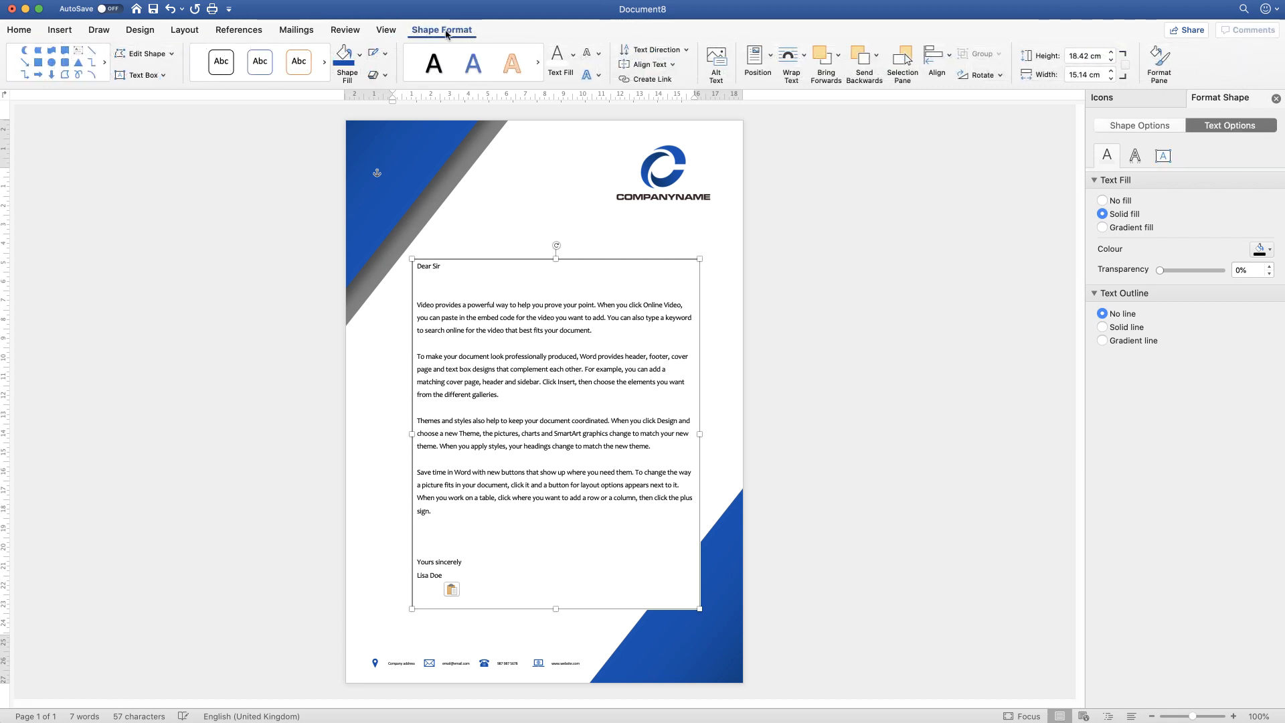
left_click(387, 55)
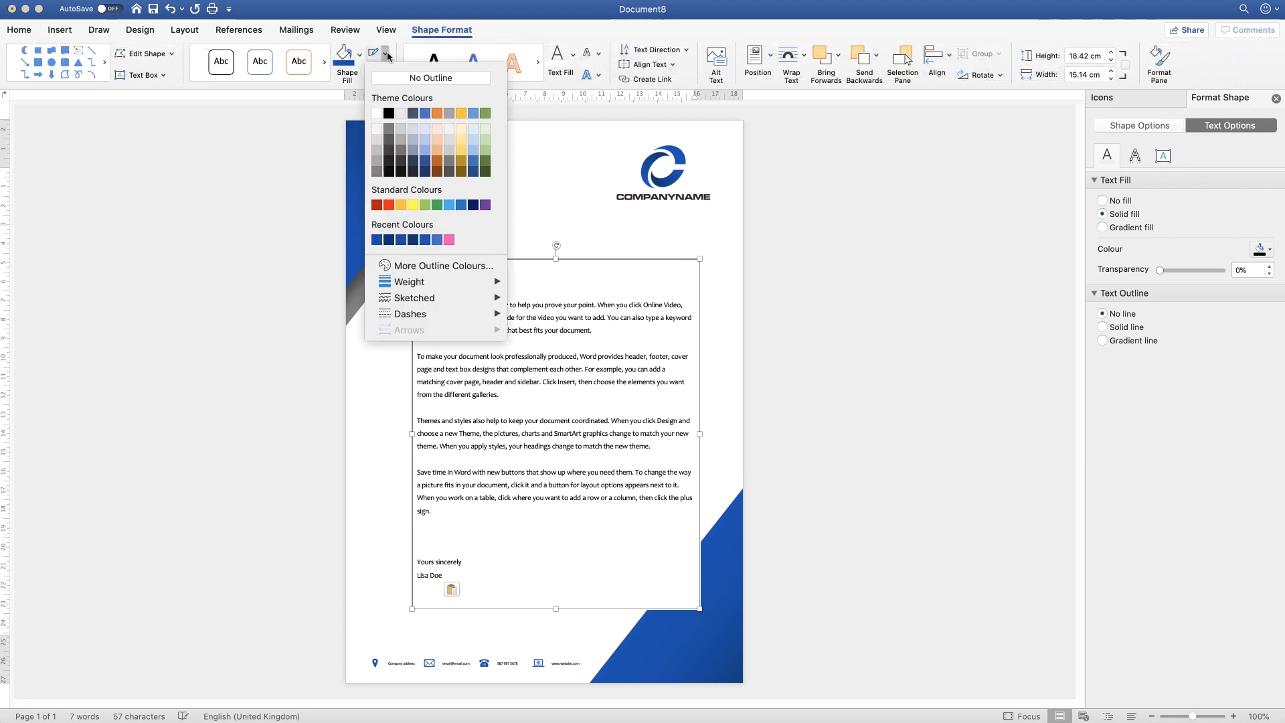
left_click(391, 79)
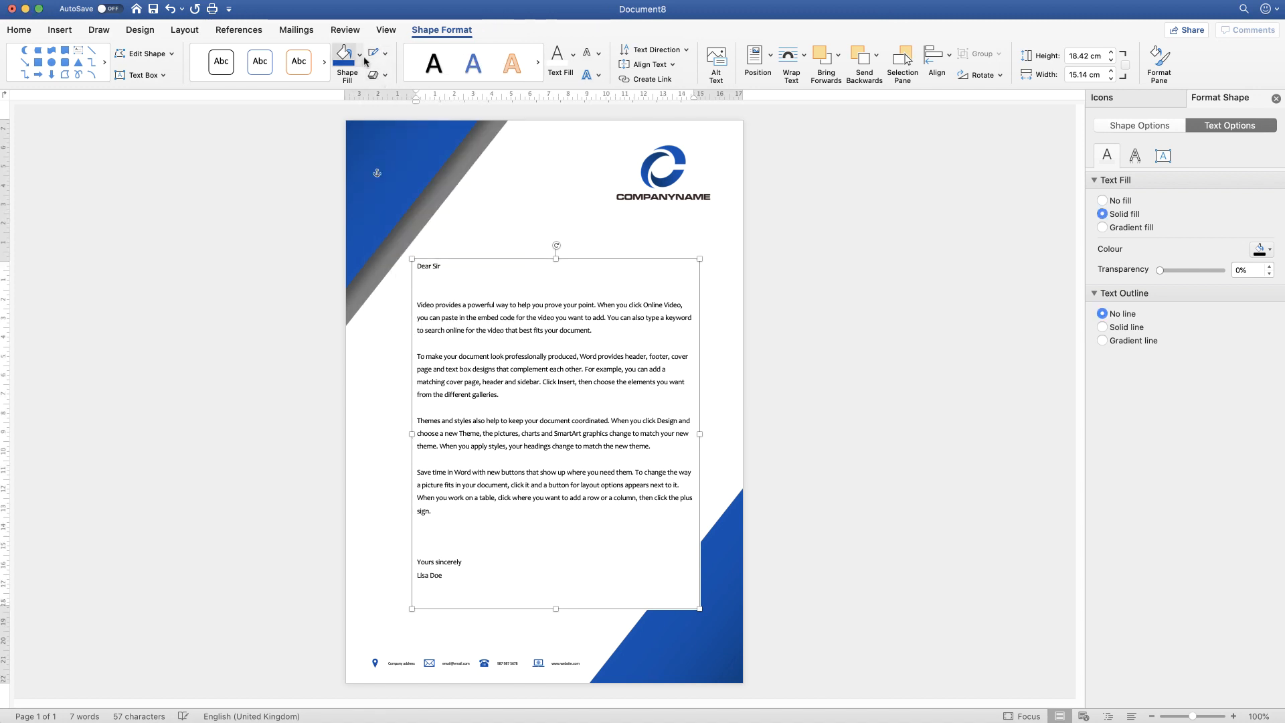
left_click(361, 55)
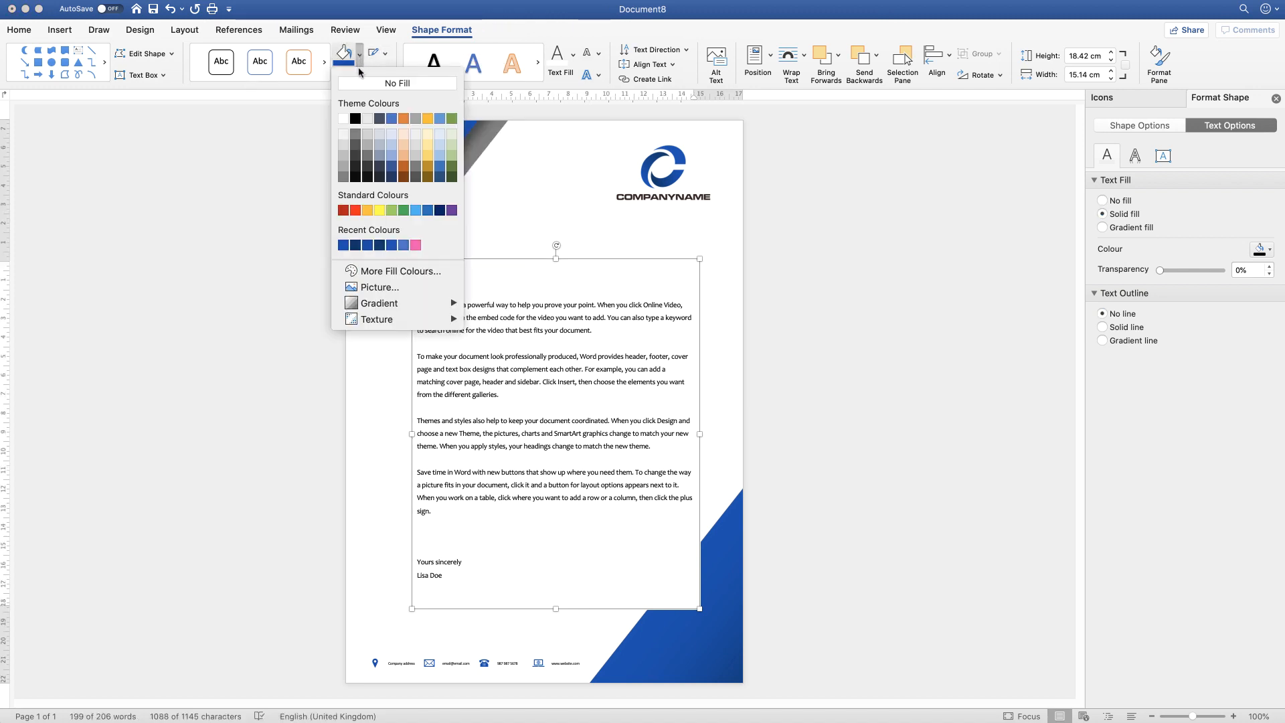
left_click(361, 85)
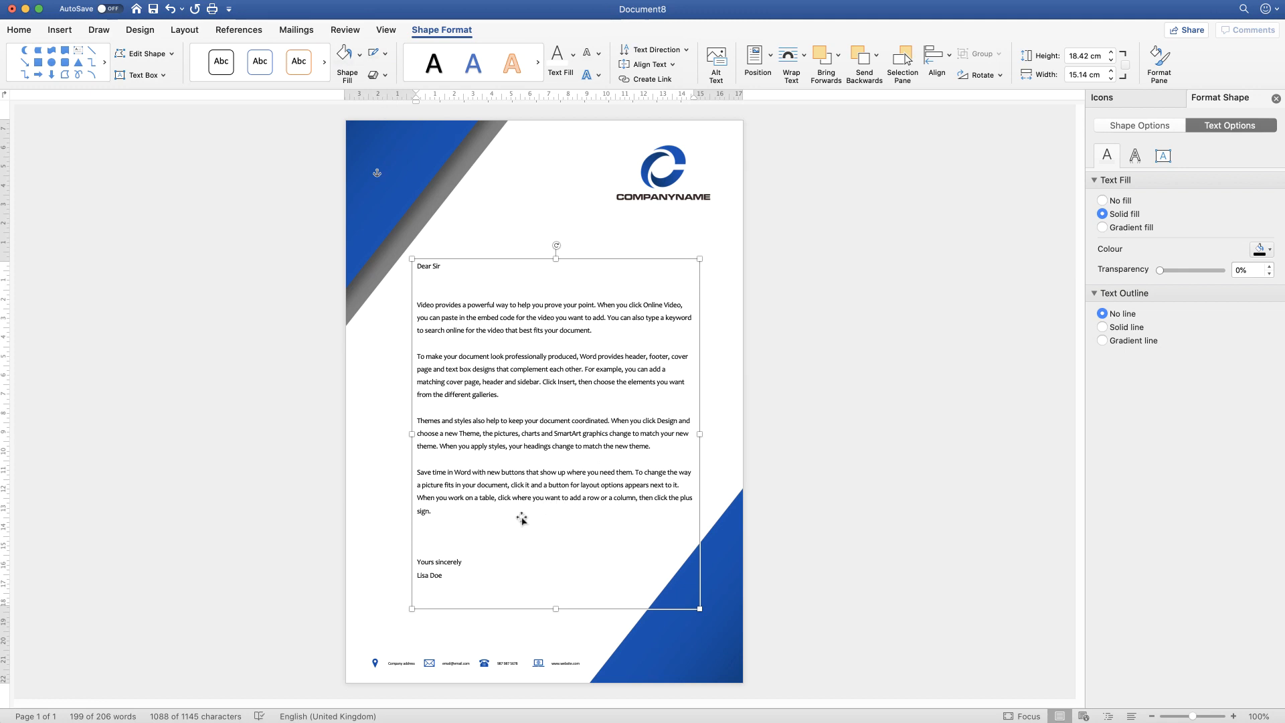
mouse_move(520, 524)
left_mouse_down()
mouse_move(424, 467)
mouse_move(553, 498)
mouse_move(528, 573)
mouse_move(529, 636)
mouse_move(510, 479)
mouse_move(516, 519)
left_mouse_up()
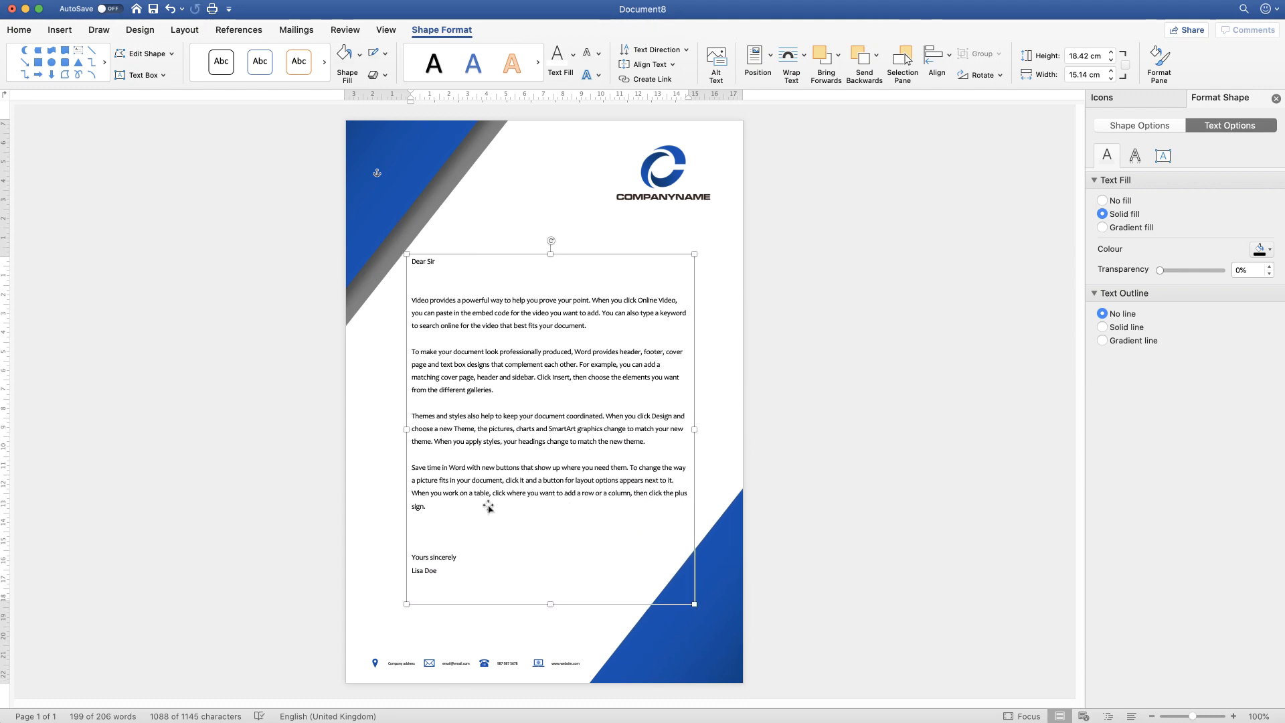
left_click(442, 573)
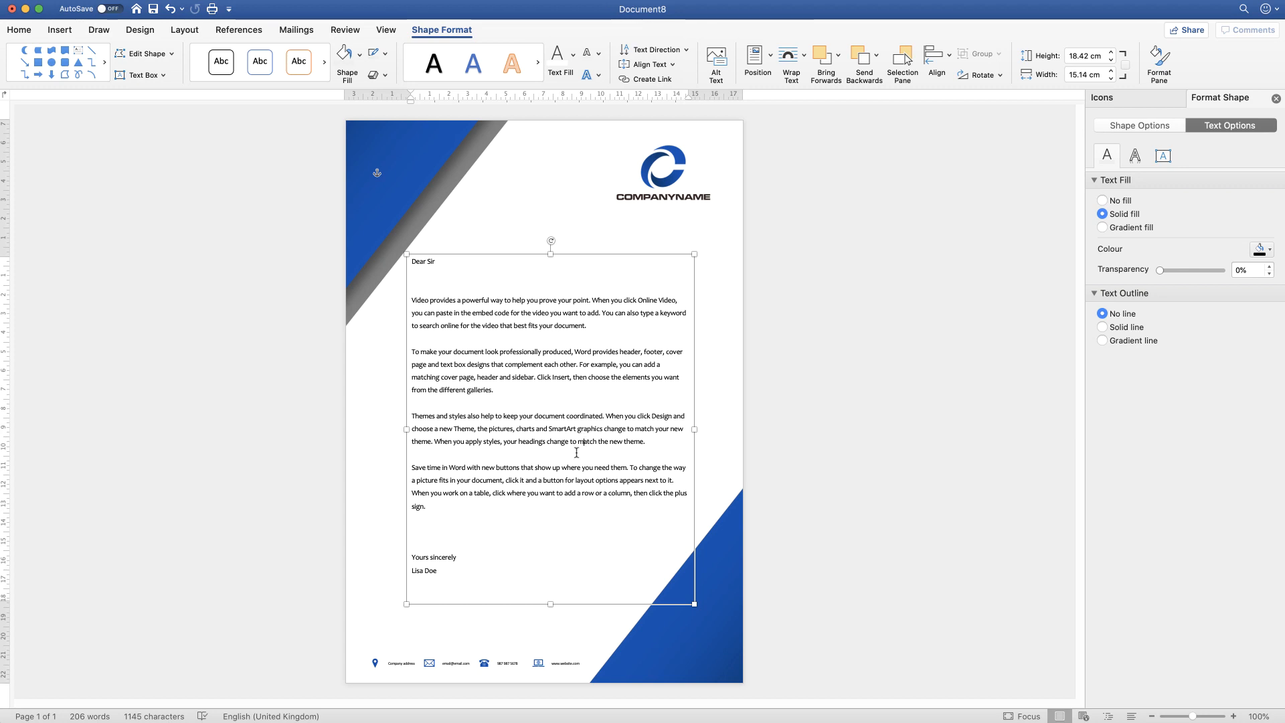
key("super+a")
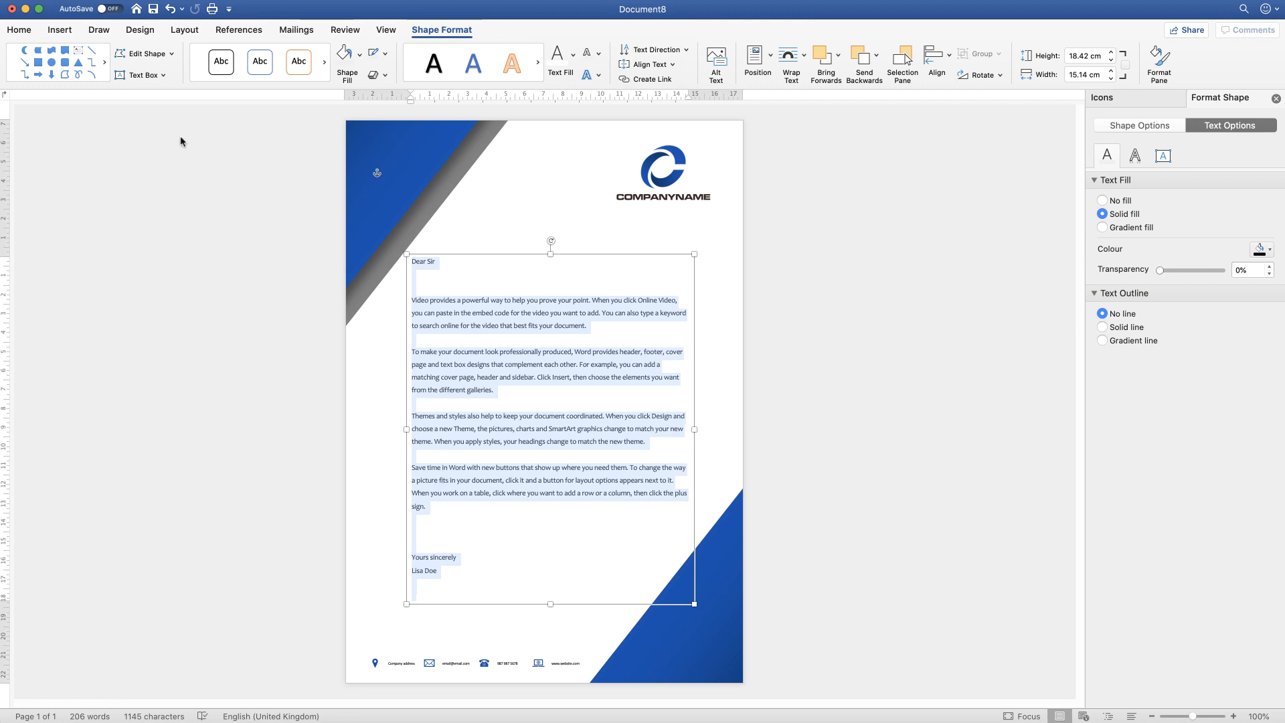
left_click(25, 32)
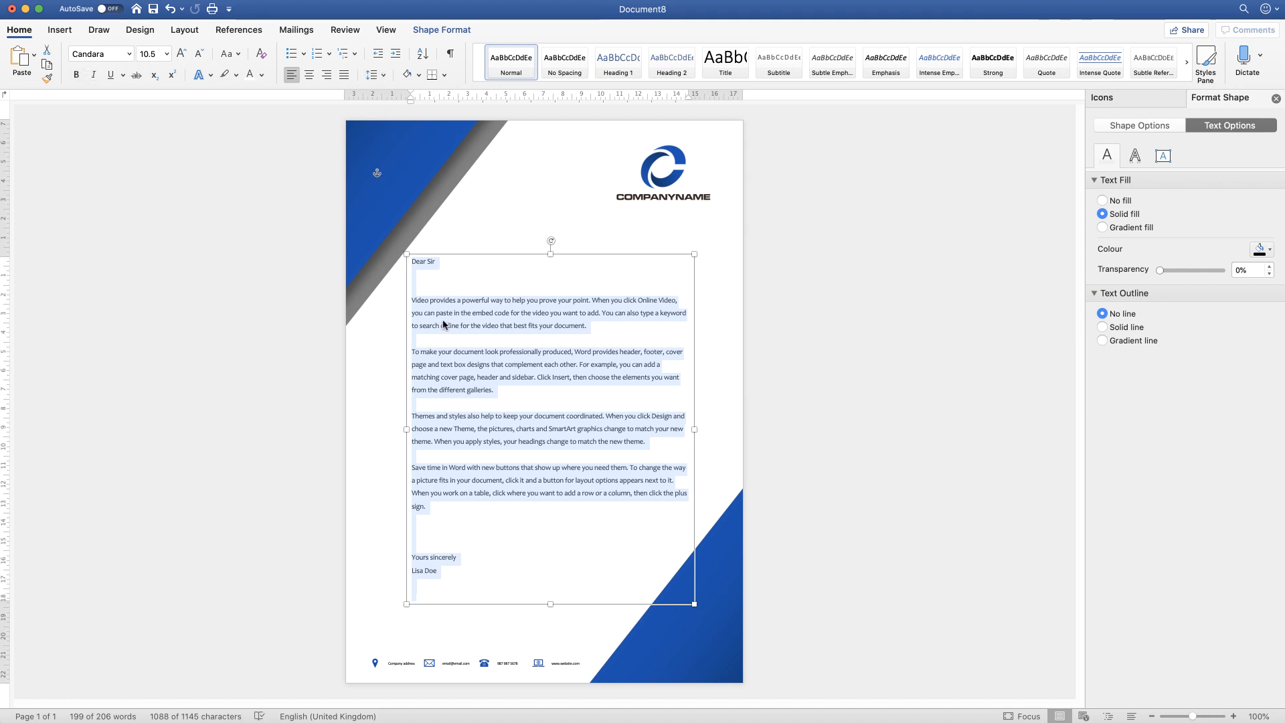
left_click(385, 77)
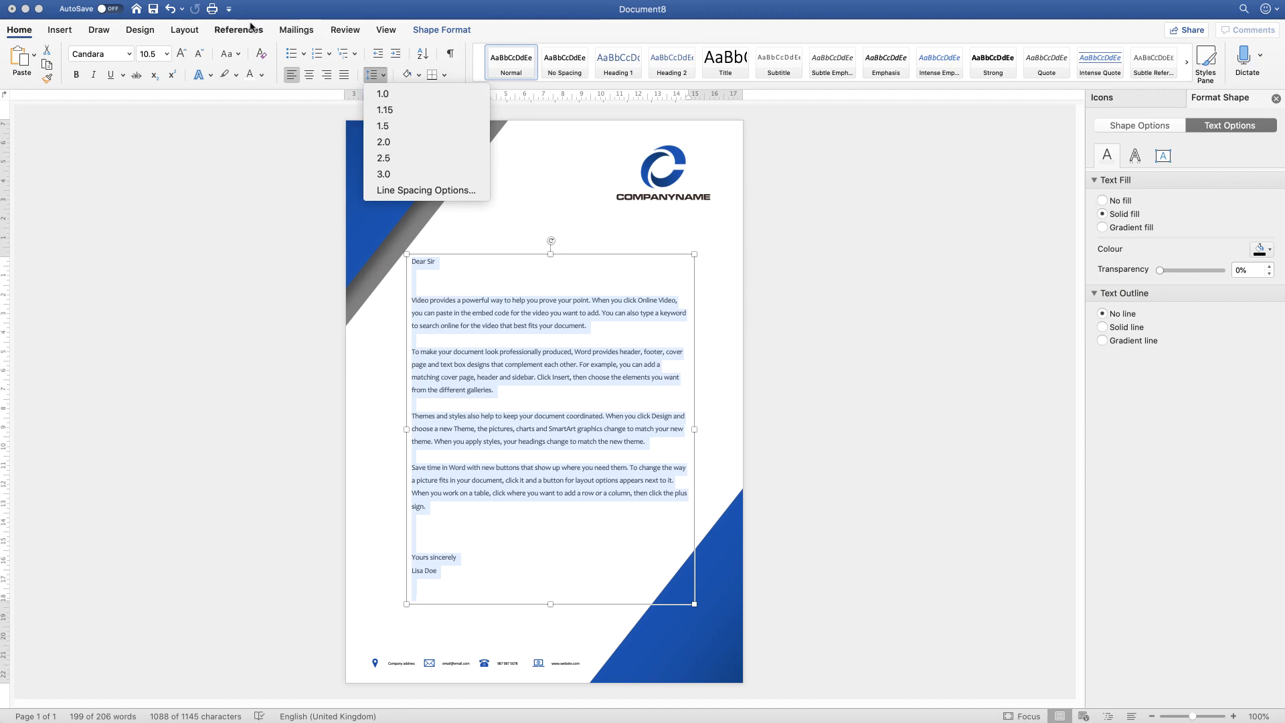
left_click(477, 526)
left_click(503, 533)
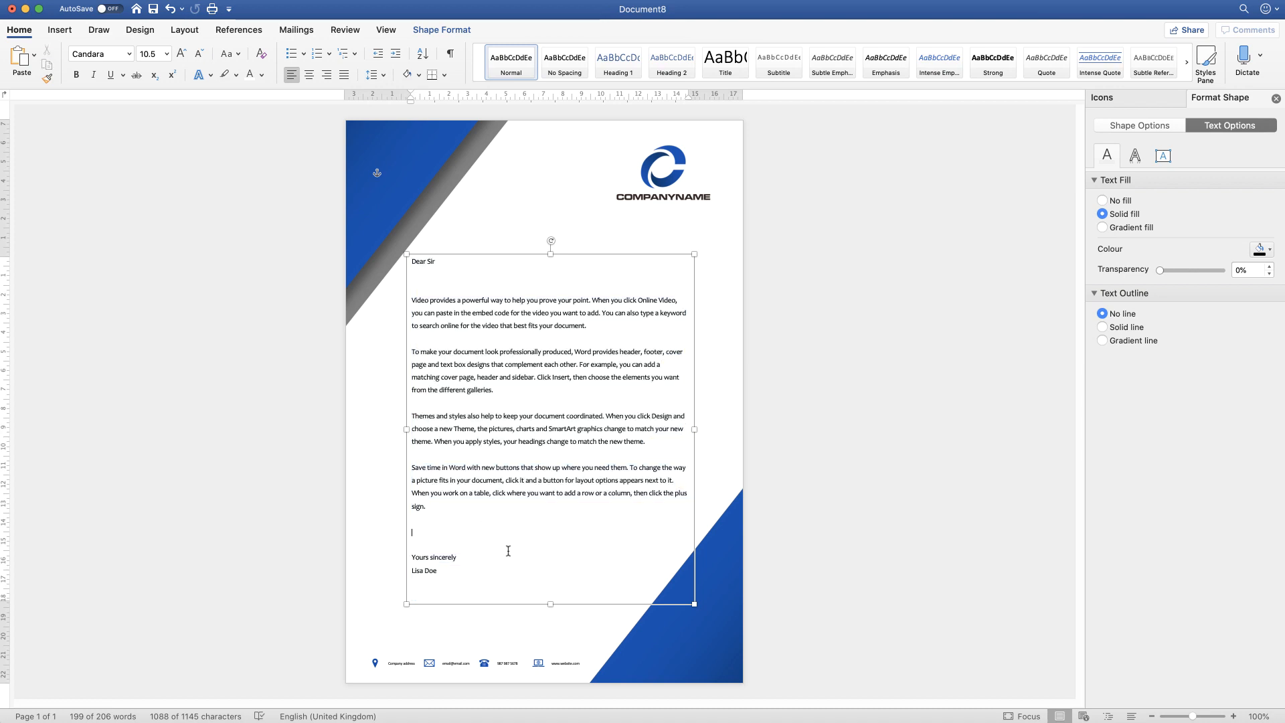
left_click(712, 398)
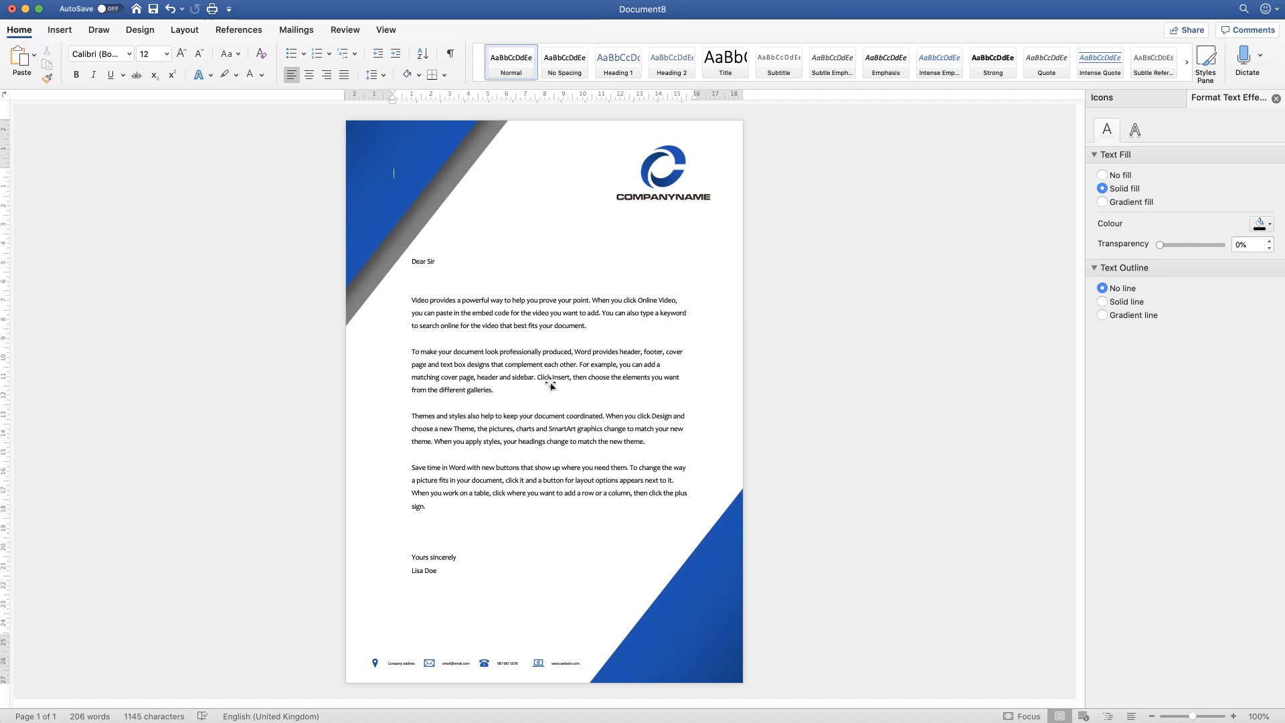
- Duplicate the letter text box under the logo and replace its text with 02-02-20
left_click(517, 370)
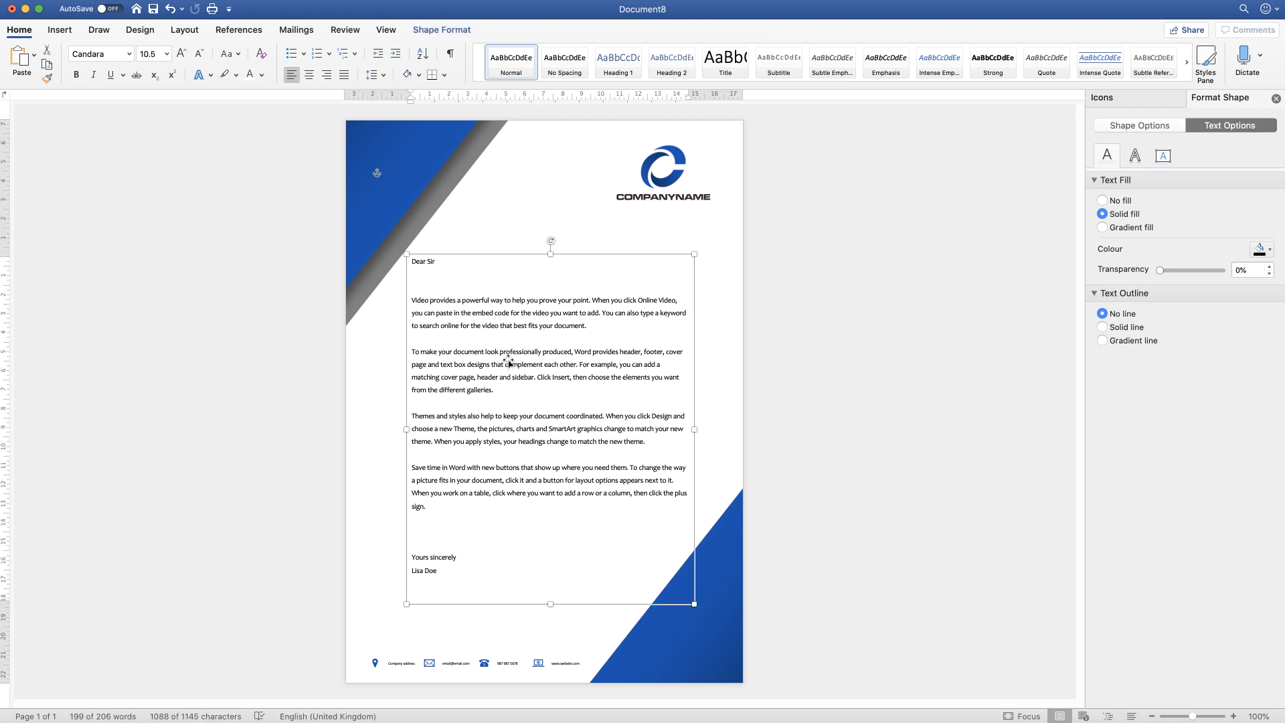
key("super+c")
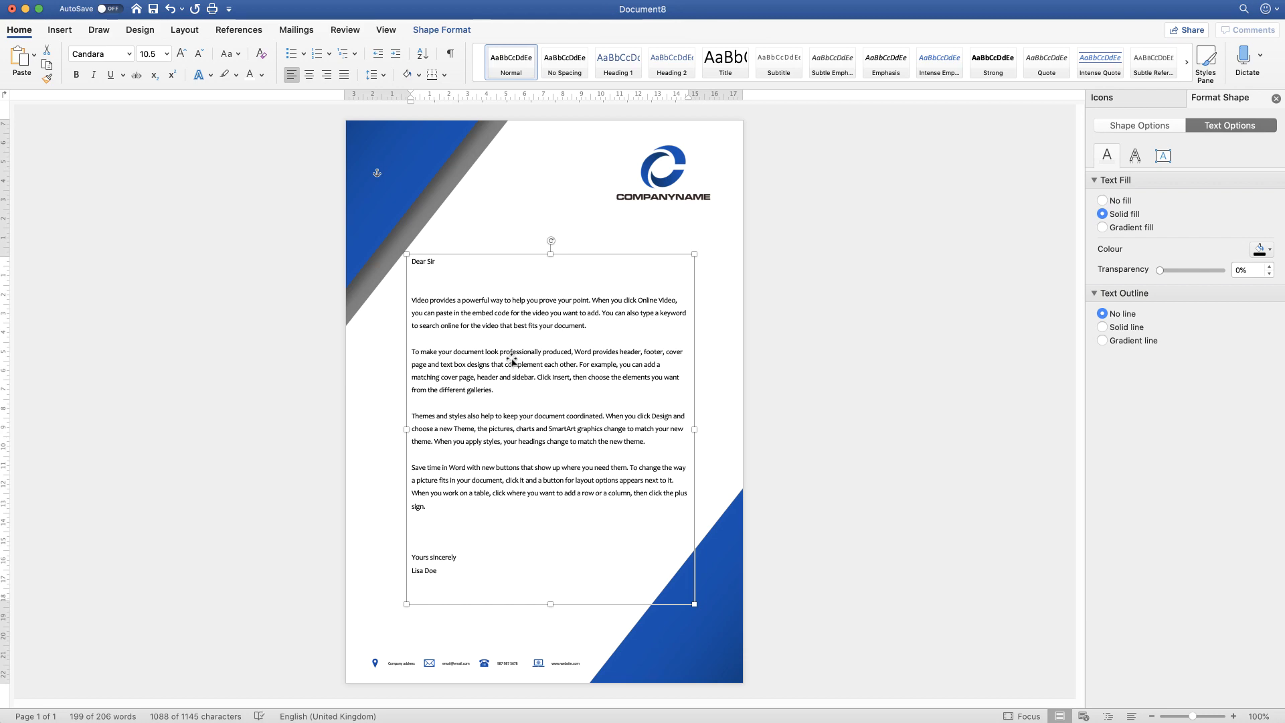
key("super+v")
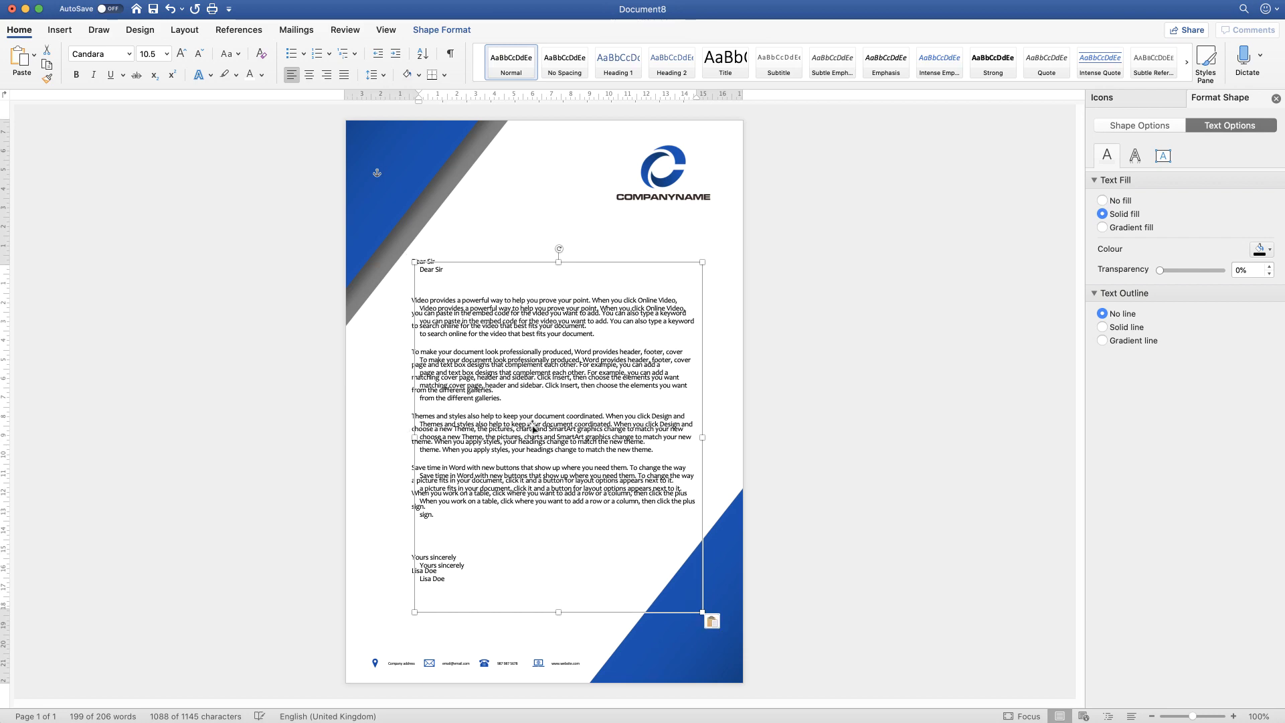
left_click_drag(533, 426, 554, 333)
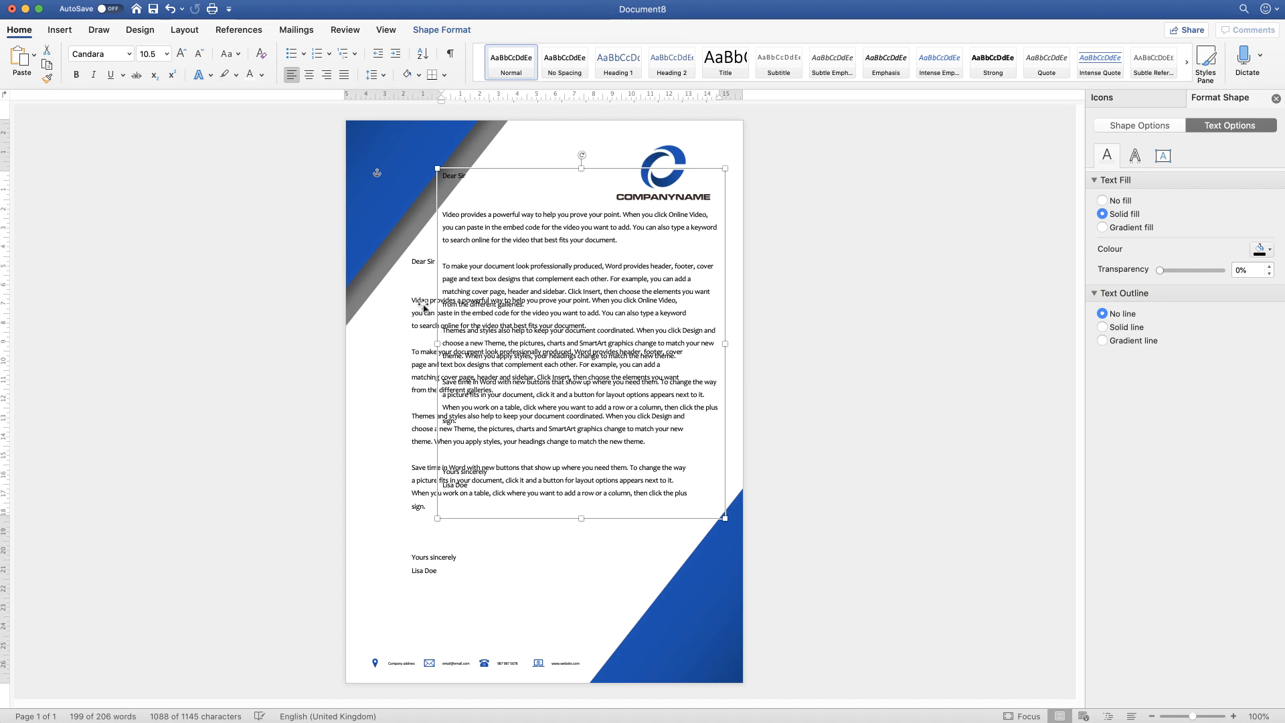
double_click(552, 216)
key("super+a")
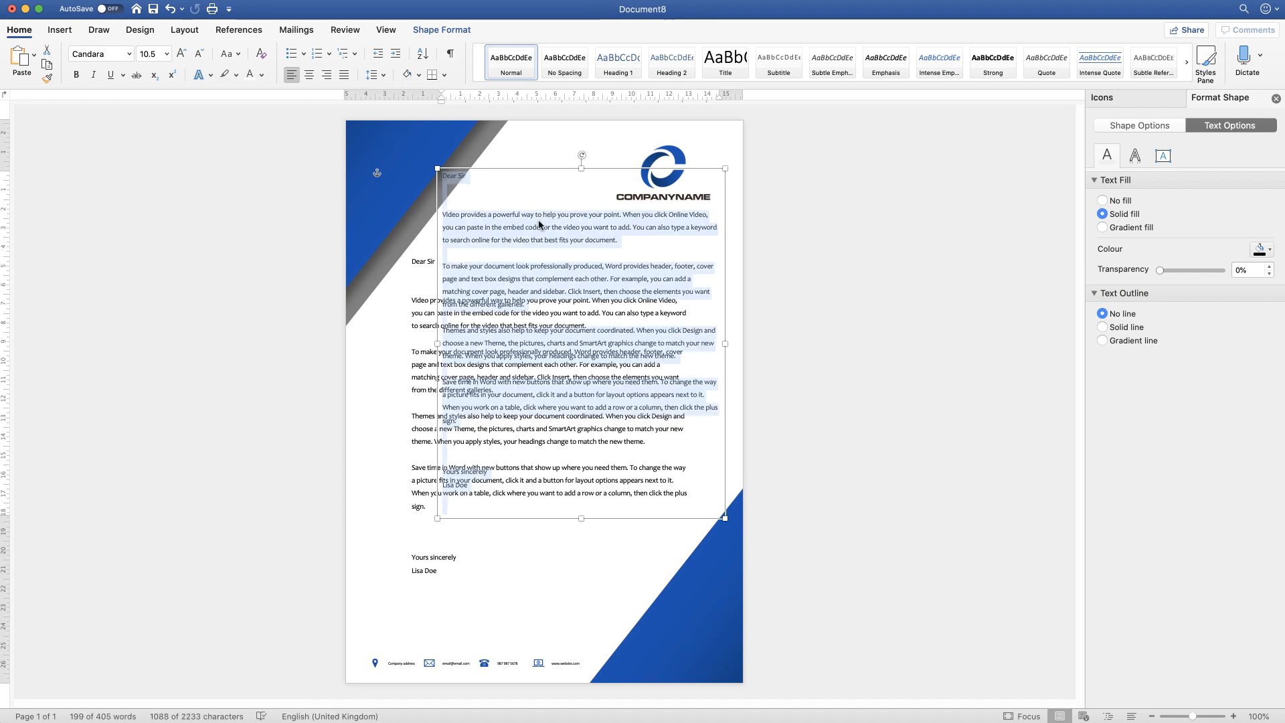
key("BackSpace")
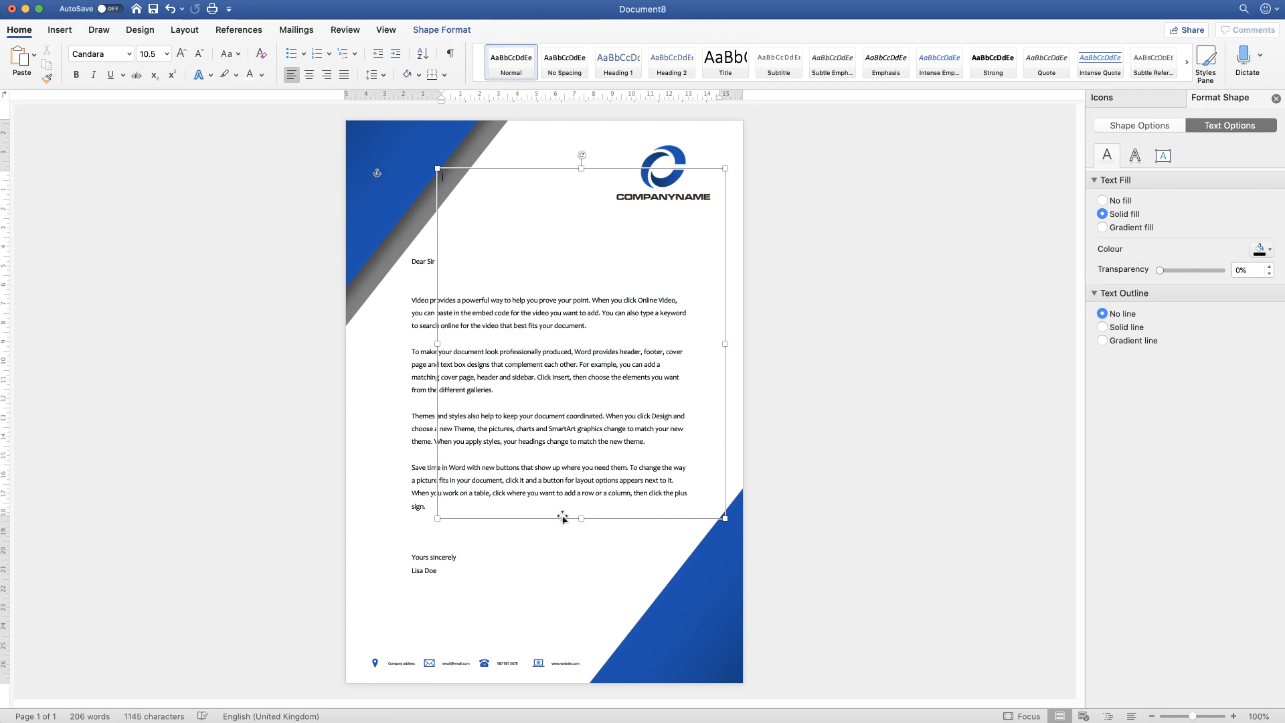
type("02-02-20")
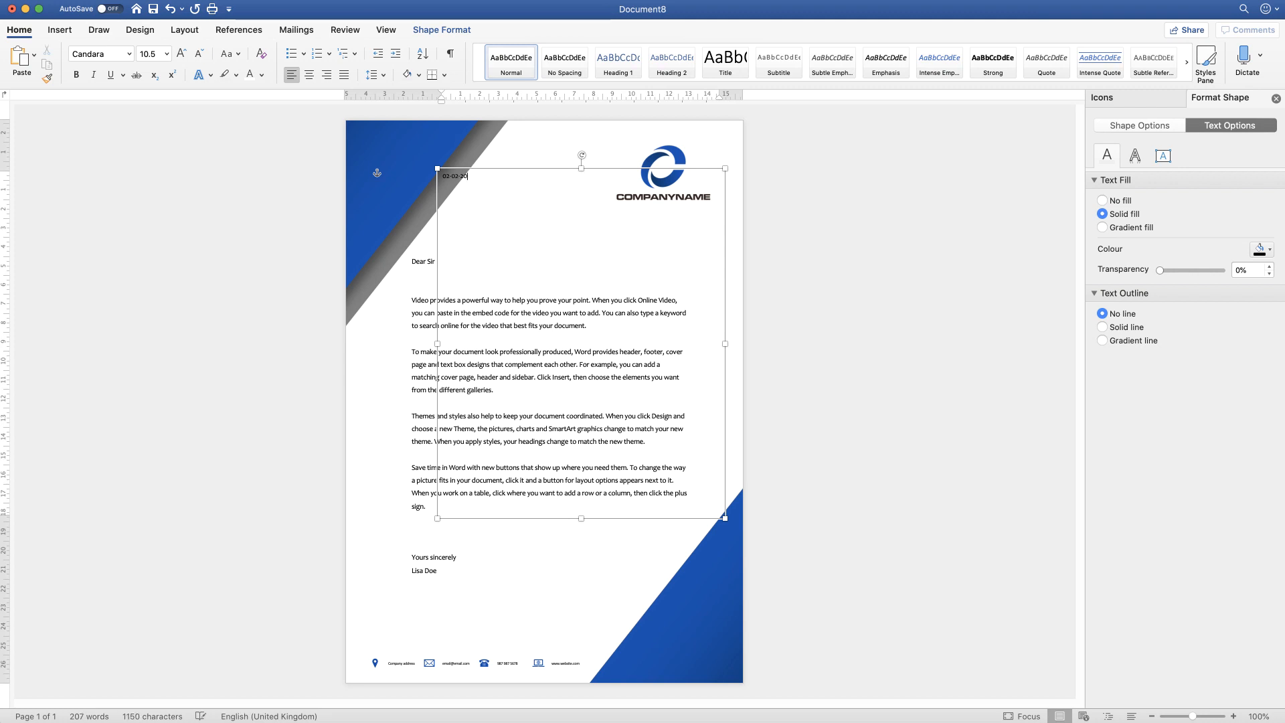
- Shrink the date box to fit its text and paste an enlarged copy just below
left_click_drag(439, 520, 584, 256)
left_click_drag(705, 273, 663, 225)
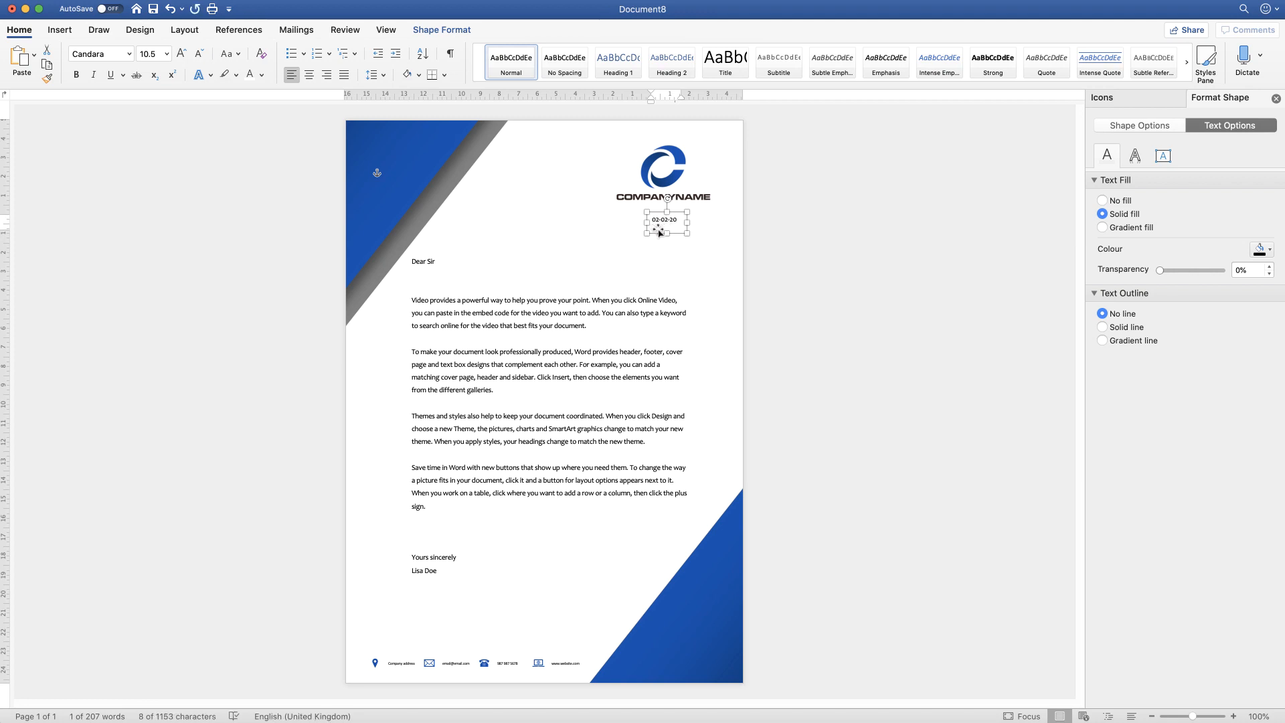
key("super+v")
left_click_drag(673, 233, 690, 286)
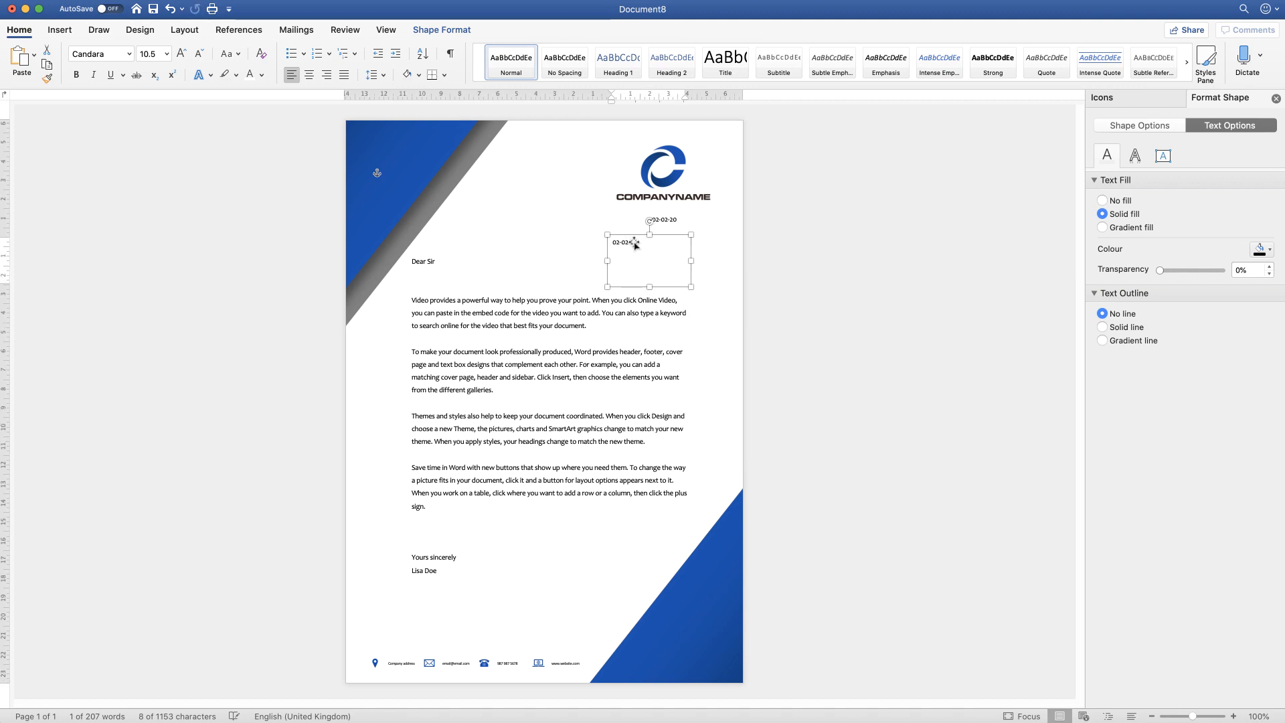
- Swap the copied date for right-aligned Client Company, Client address, Postcode lines and shrink the box
triple_click(628, 245)
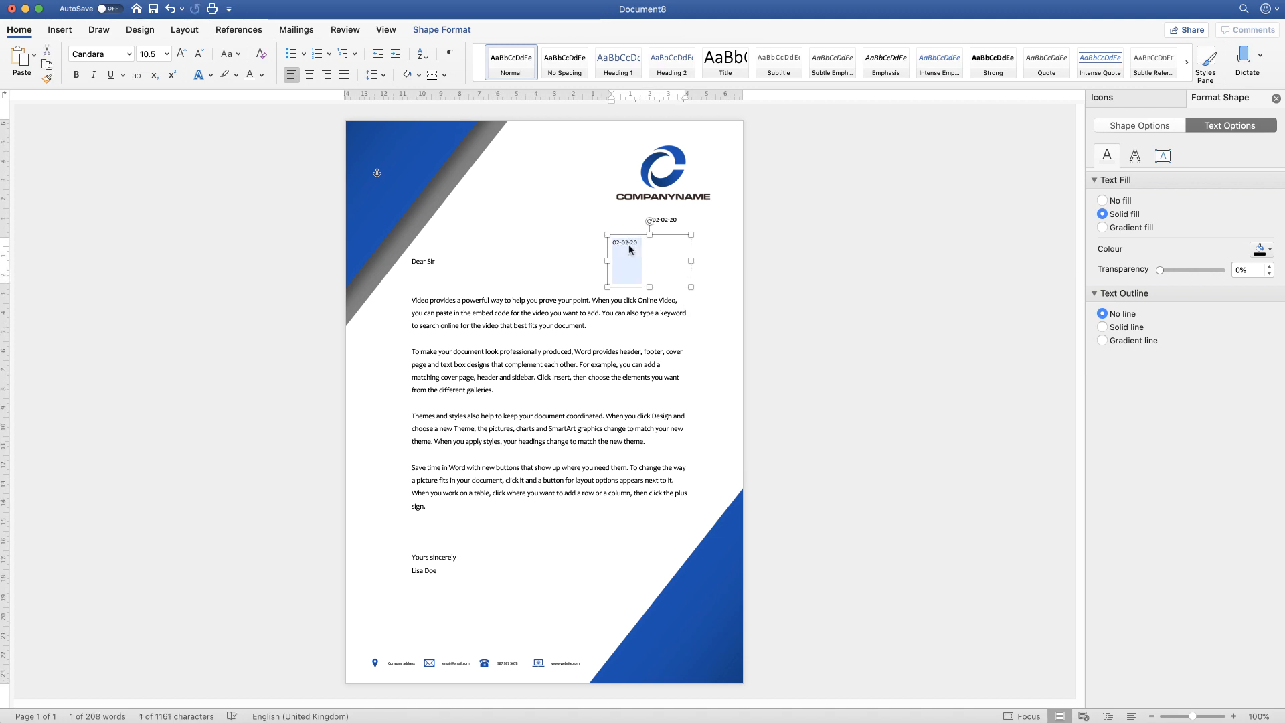
key("BackSpace")
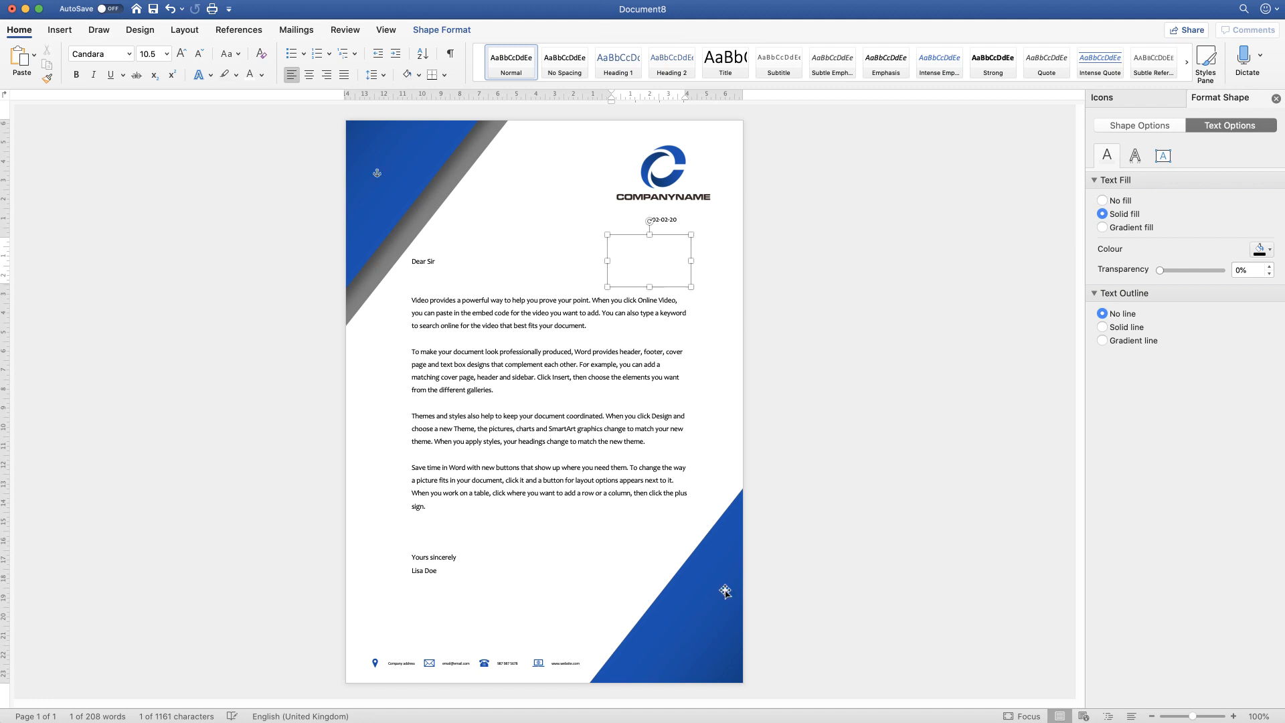
key("super+v")
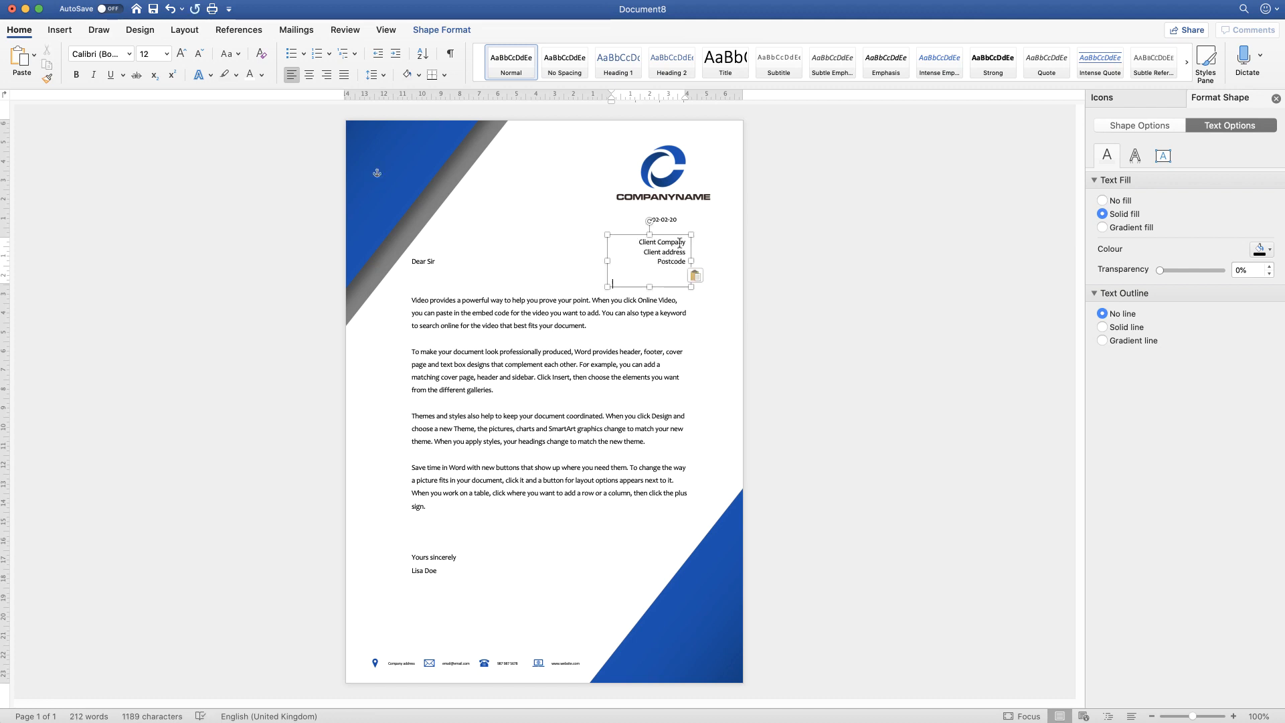
left_click(293, 76)
left_click(290, 80)
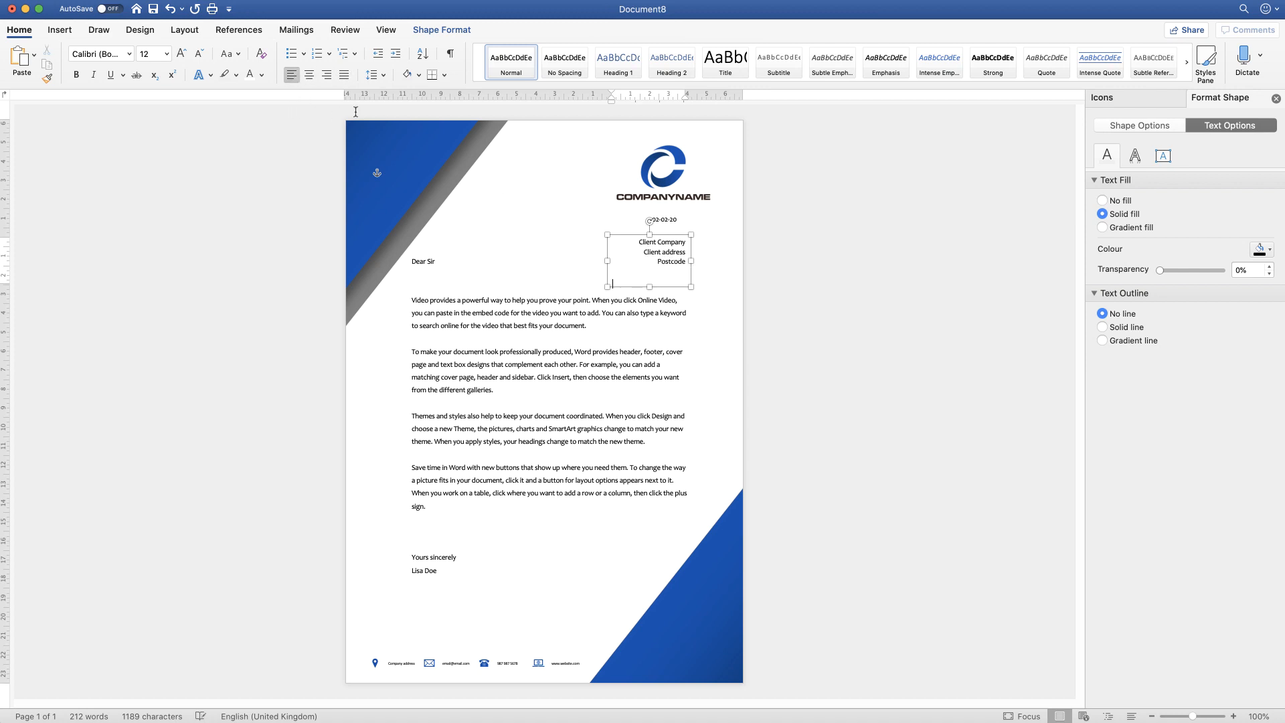
key("super+a")
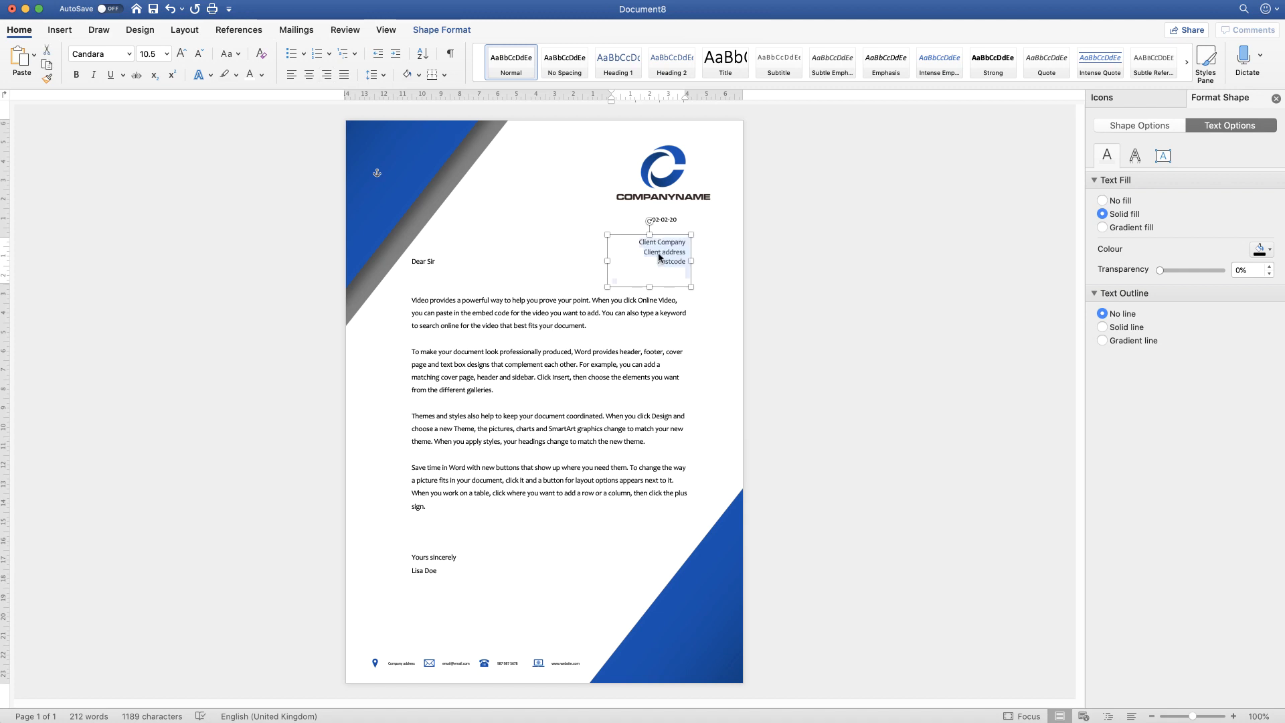
left_click(292, 76)
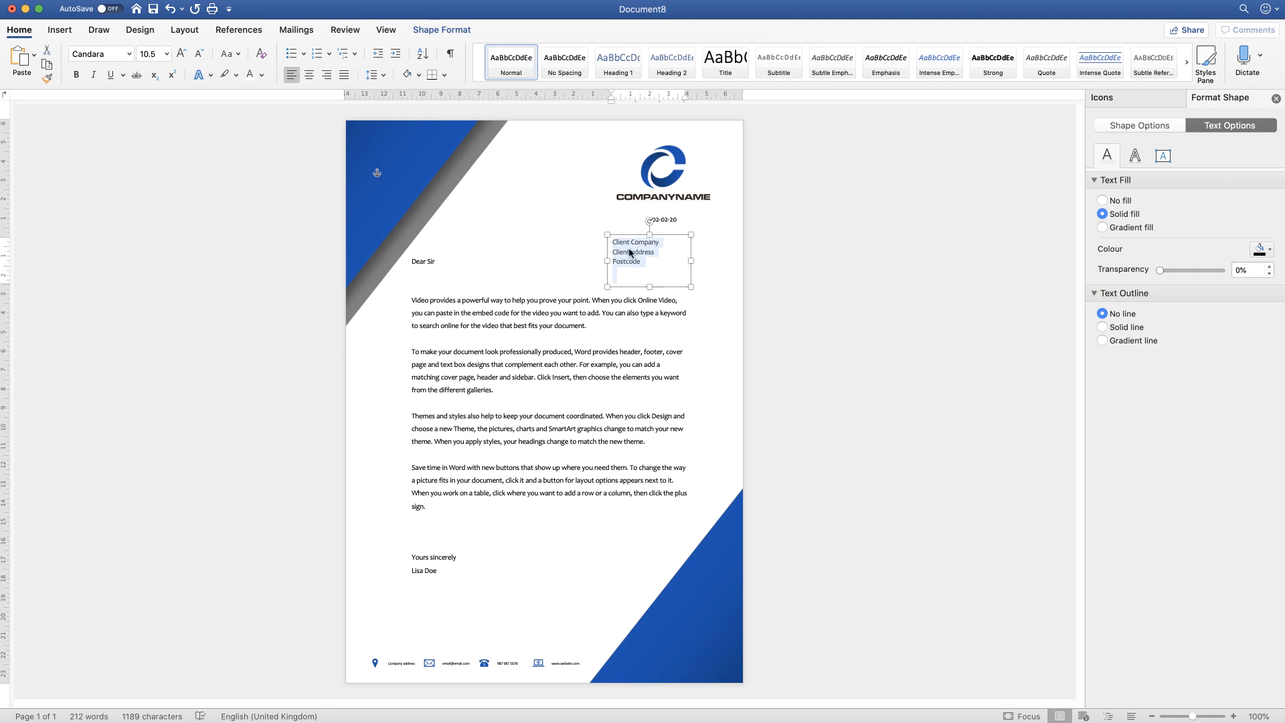
left_click(328, 77)
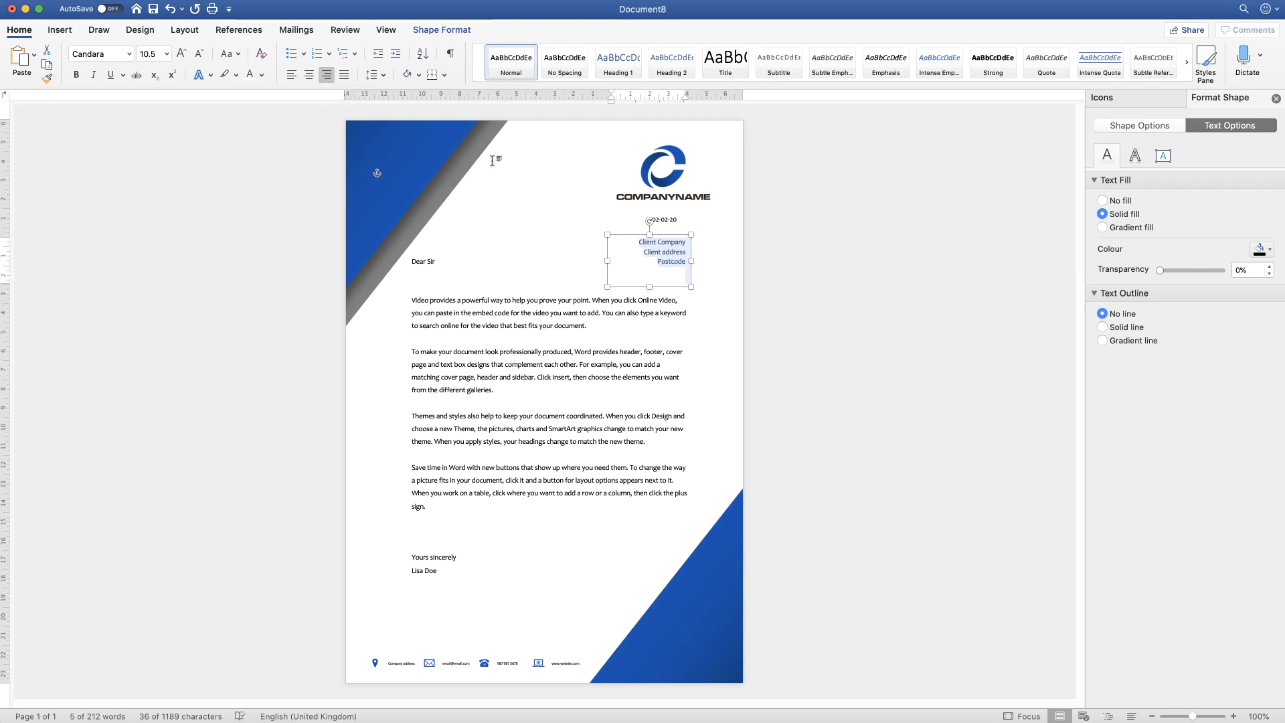
left_click_drag(656, 282, 652, 273)
left_click(734, 368)
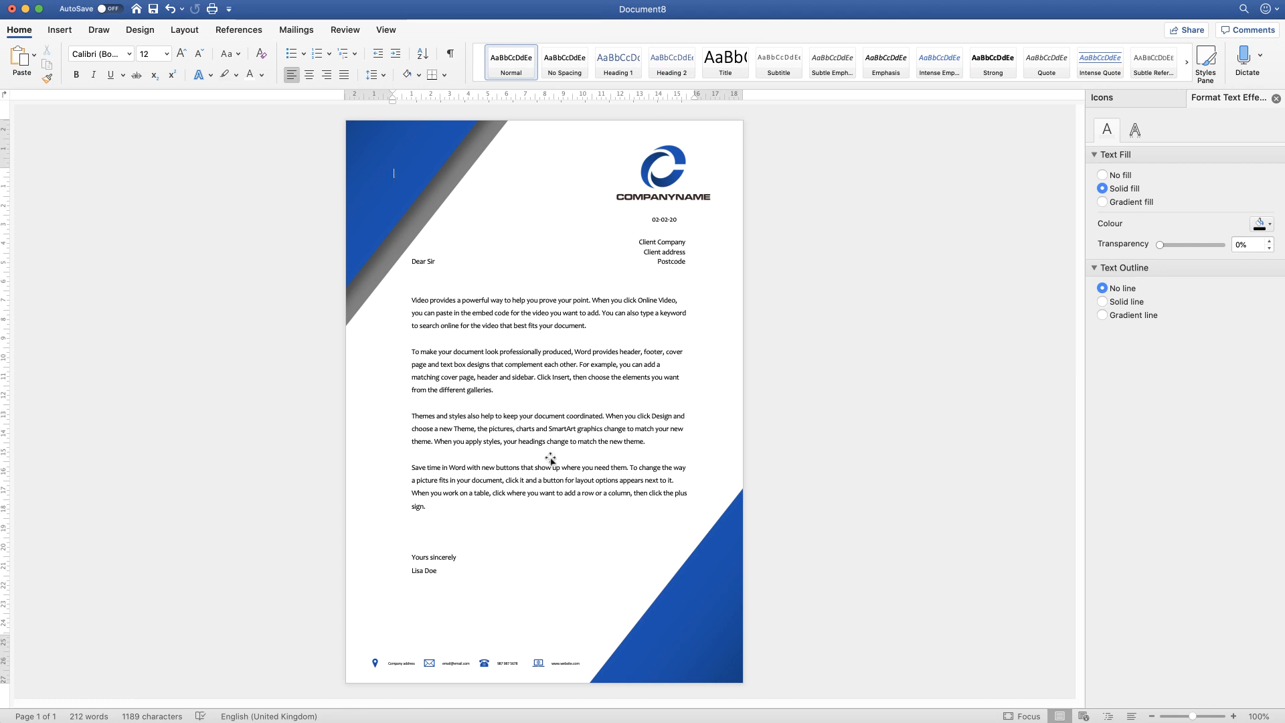
- Move the letter-body box below the address and centre it between the margins
left_click(536, 405)
left_click_drag(535, 404, 538, 432)
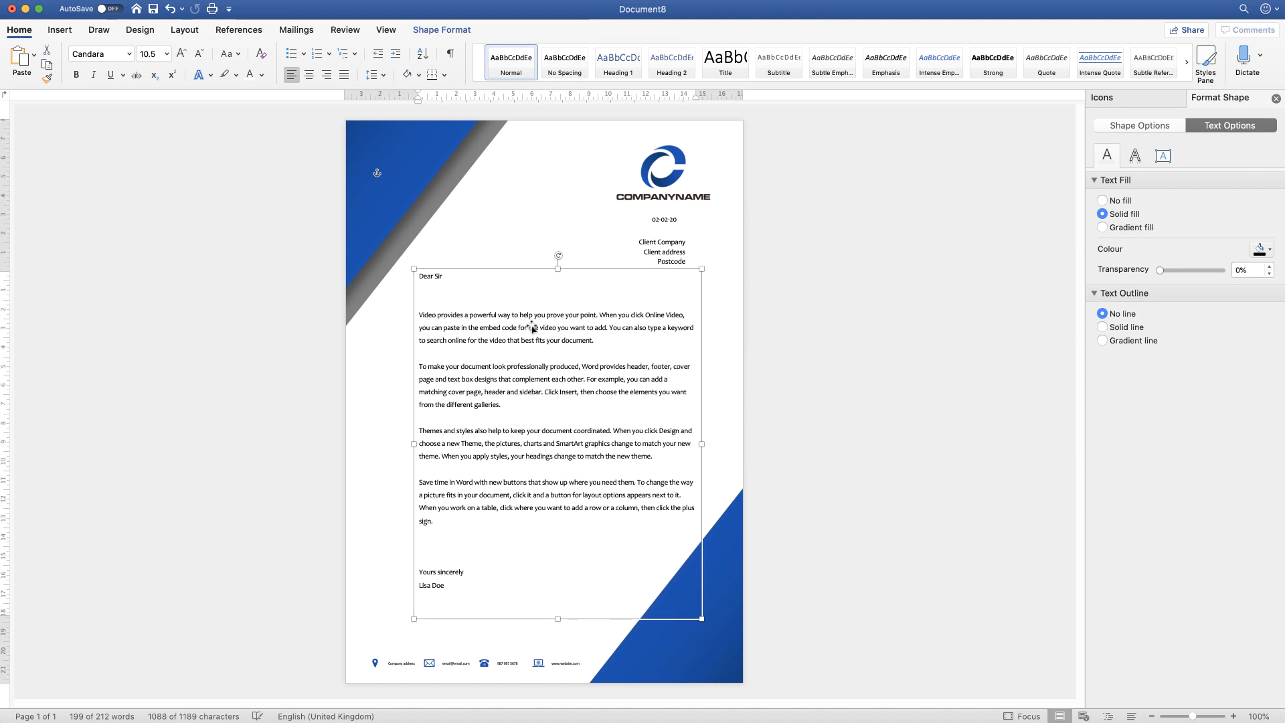
left_click(452, 33)
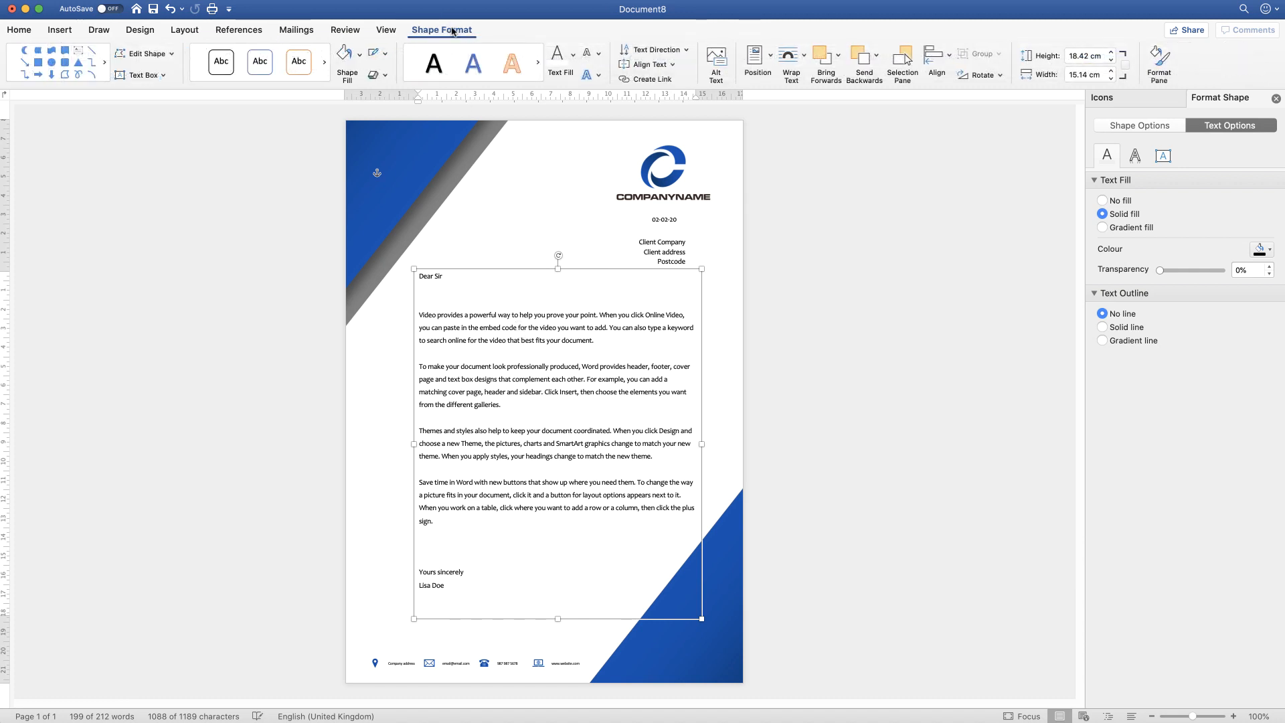
left_click(950, 58)
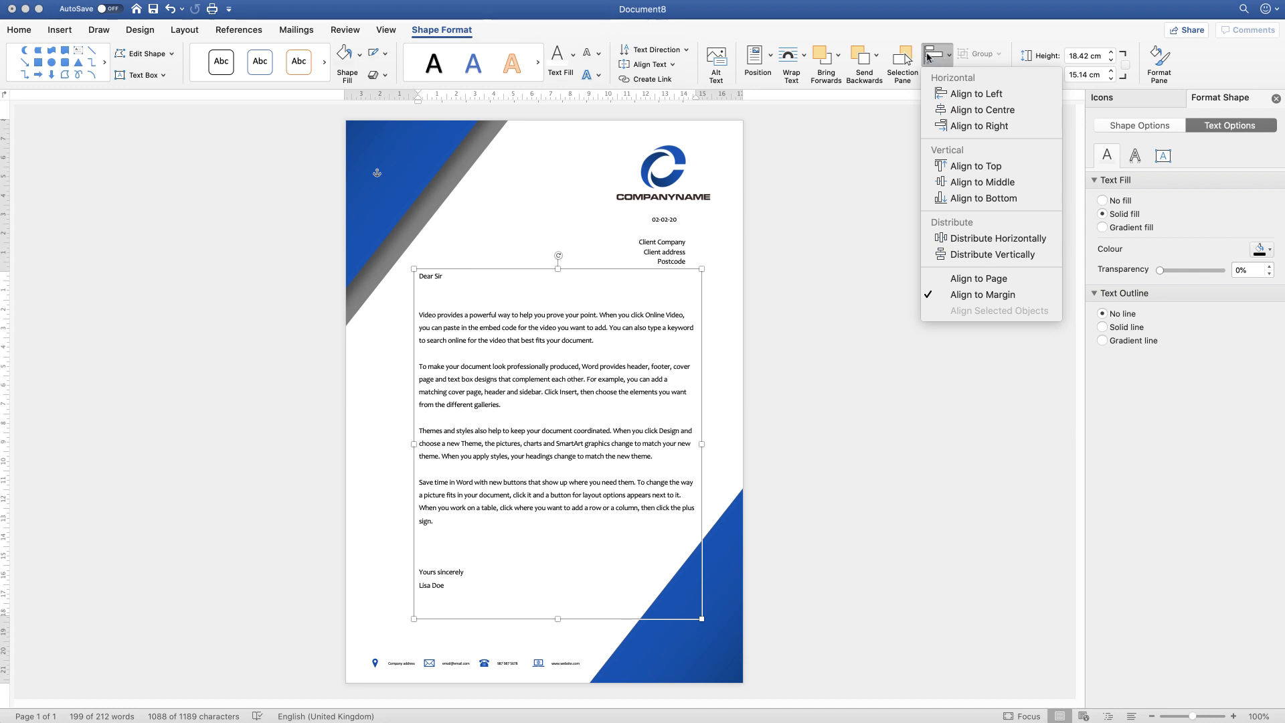
left_click(956, 299)
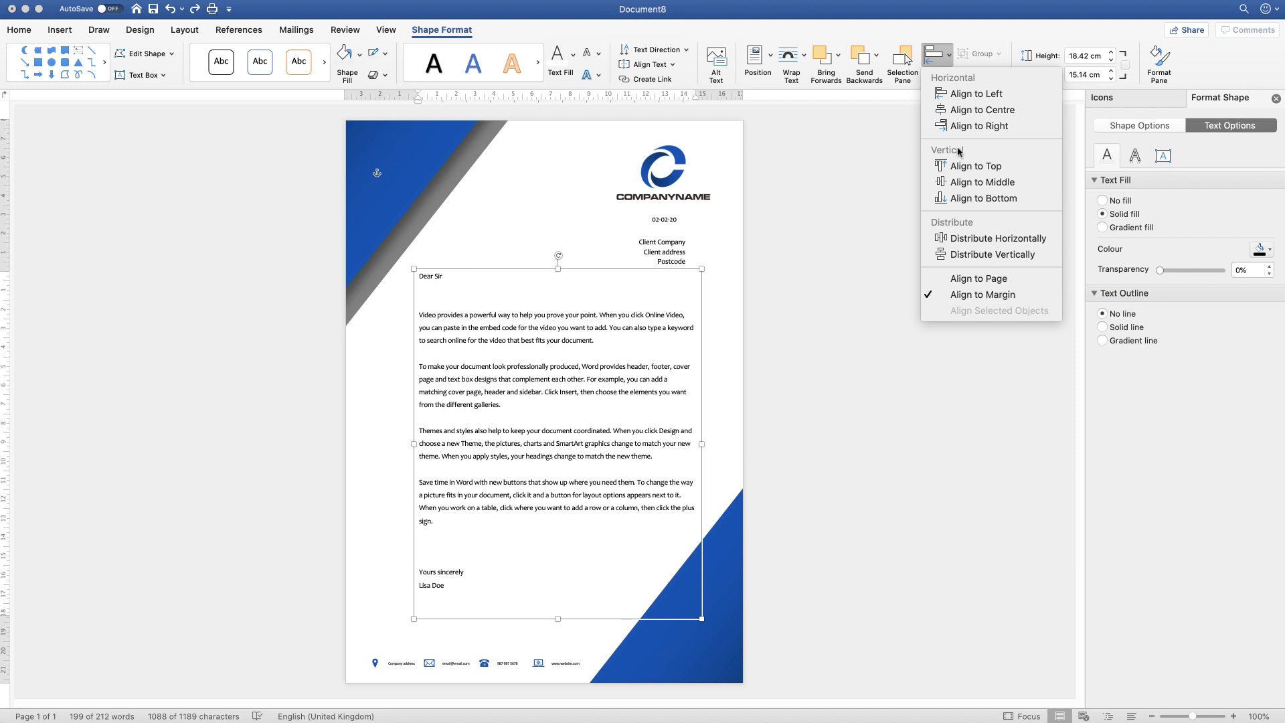
left_click(972, 111)
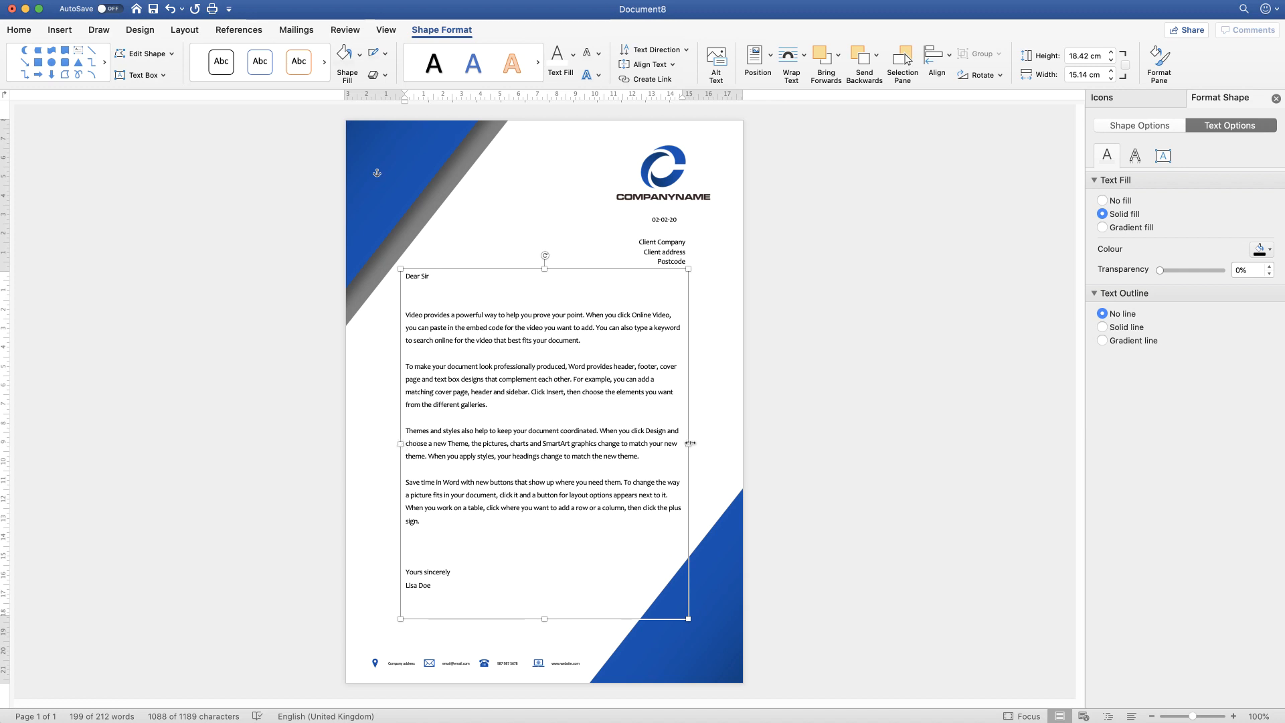
left_click(782, 439)
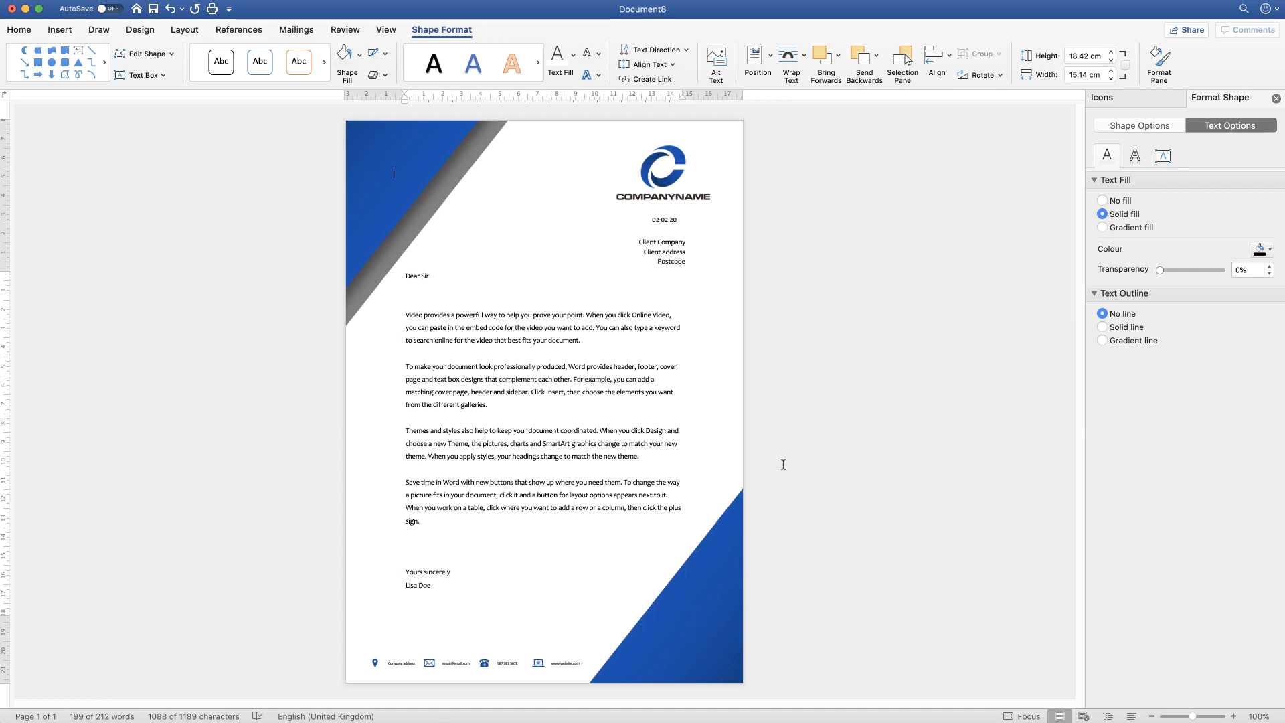
- Narrow the letter-body box to 14.04 cm from its left edge and re-centre it
left_click(546, 428)
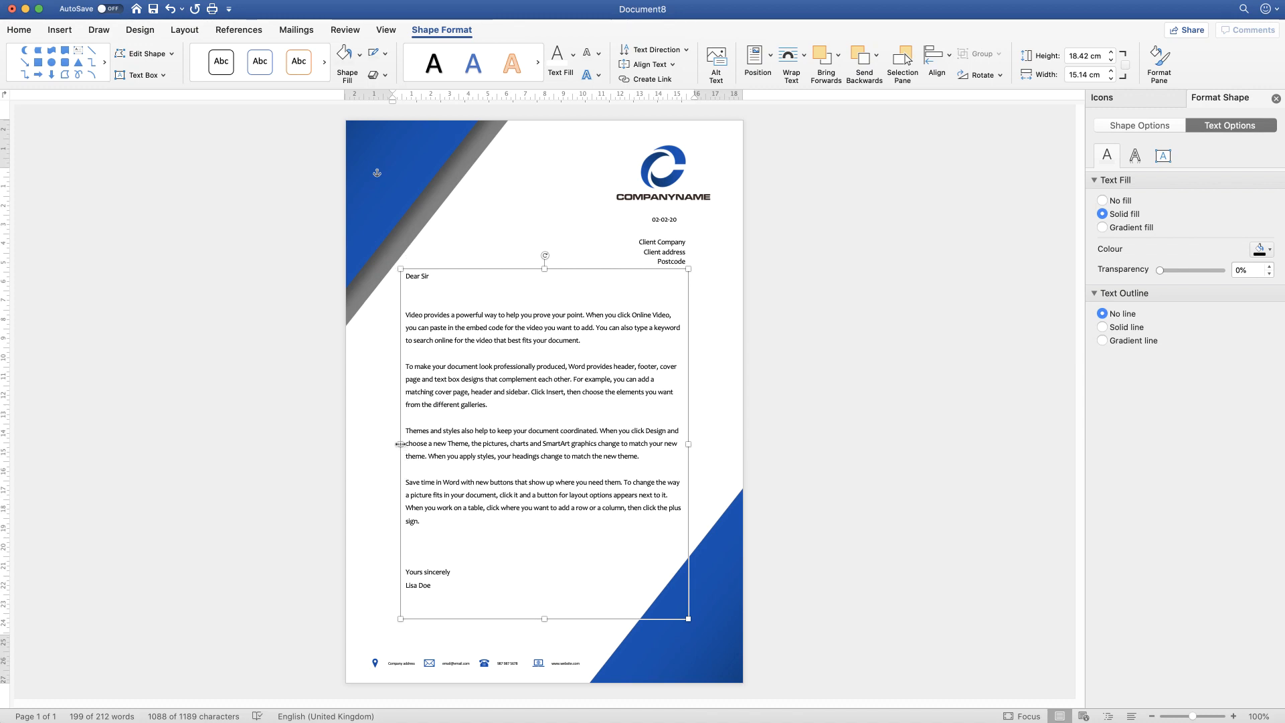
left_click_drag(402, 443, 422, 445)
left_click(951, 60)
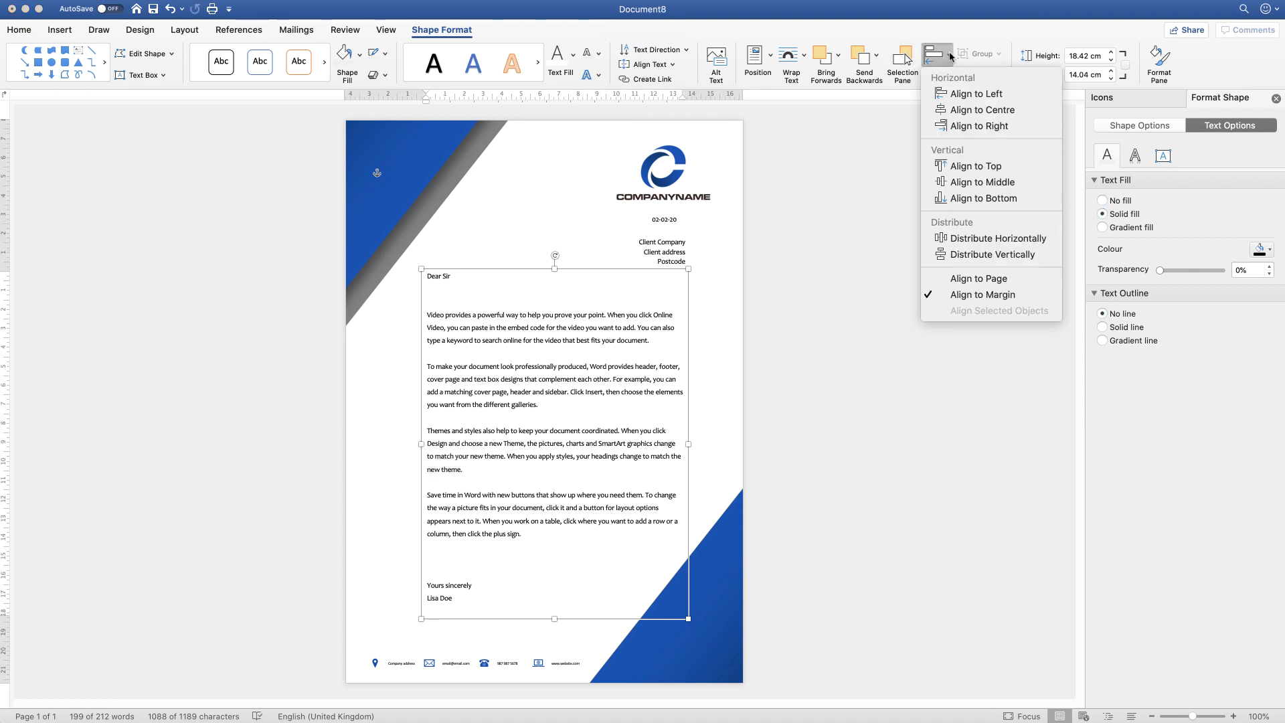
left_click(963, 111)
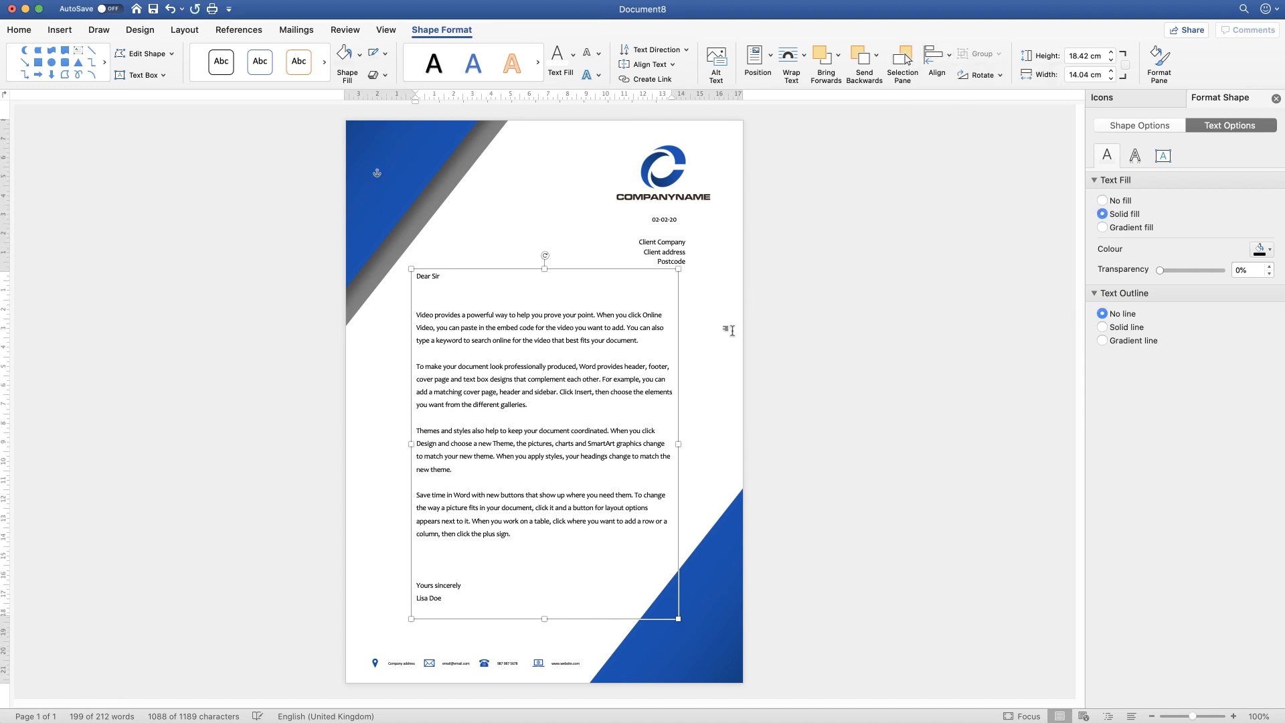
left_click(698, 386)
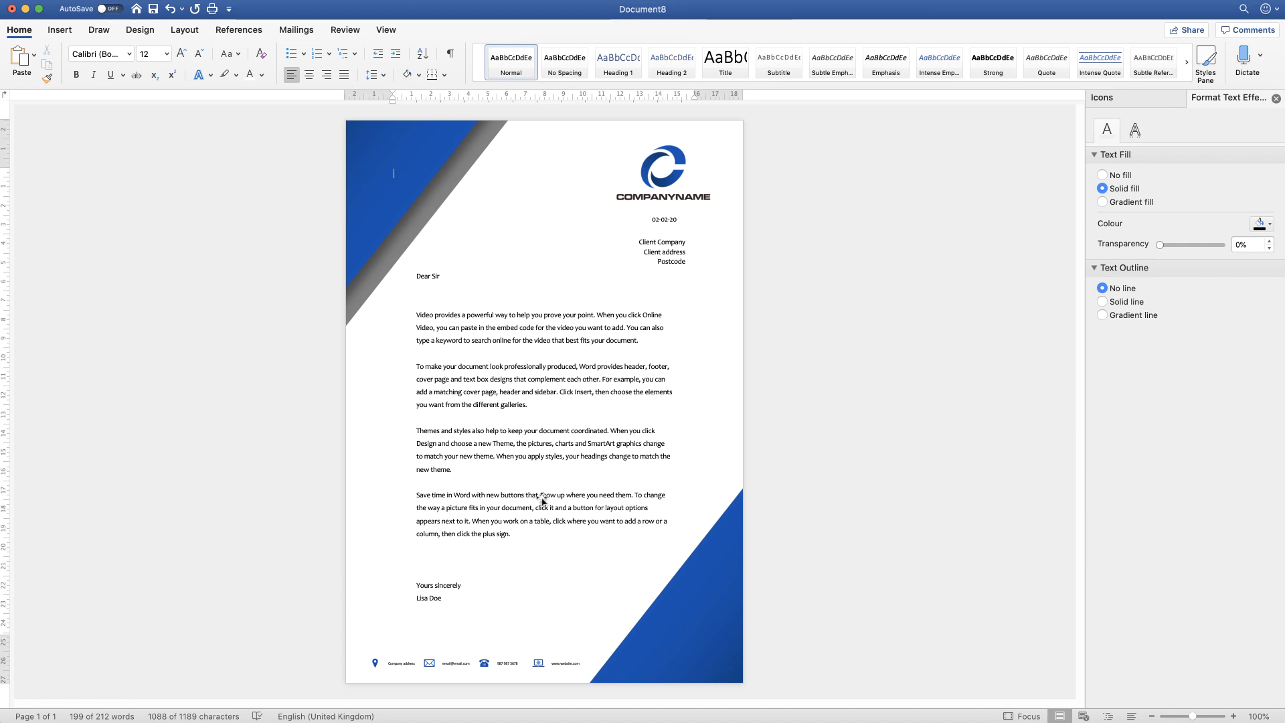
- Nudge and slightly shrink the company logo to sit 11.62 cm from the left, above the date and address
left_click(667, 175)
mouse_move(668, 174)
left_mouse_down()
mouse_move(654, 174)
mouse_move(668, 175)
left_mouse_up()
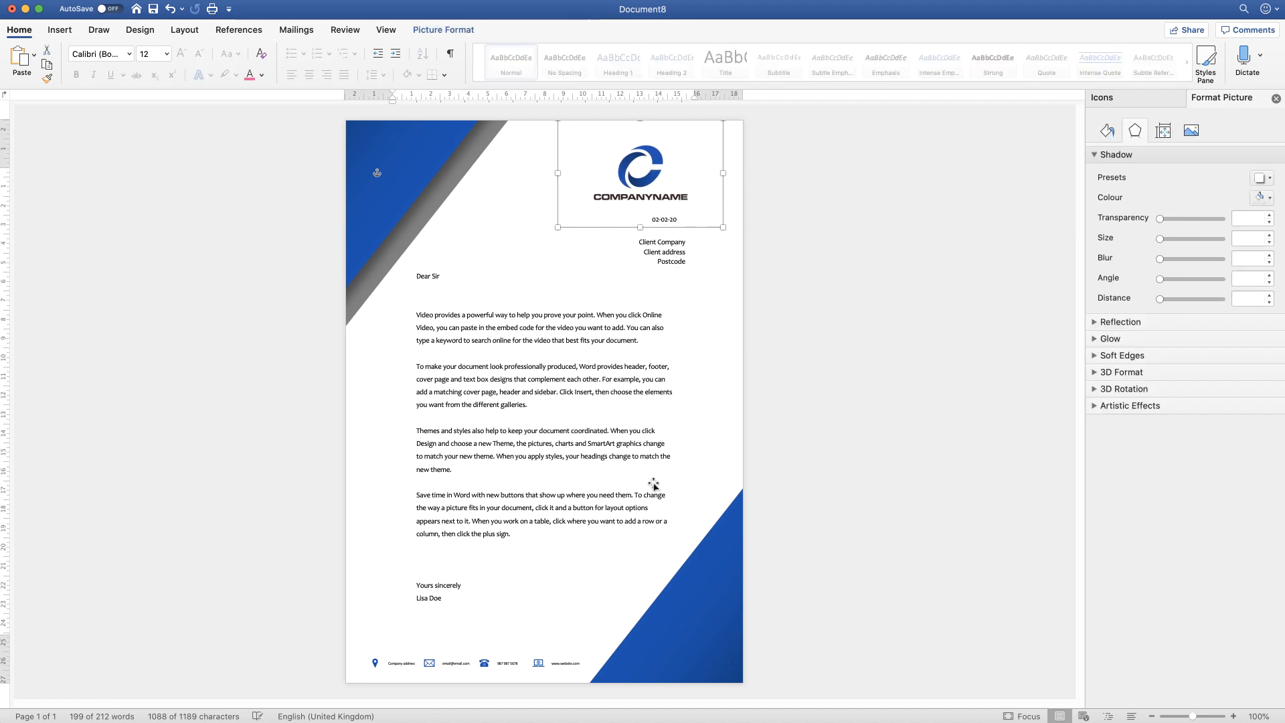
left_click_drag(649, 168, 641, 164)
left_click_drag(715, 223, 709, 219)
left_click_drag(642, 171, 661, 166)
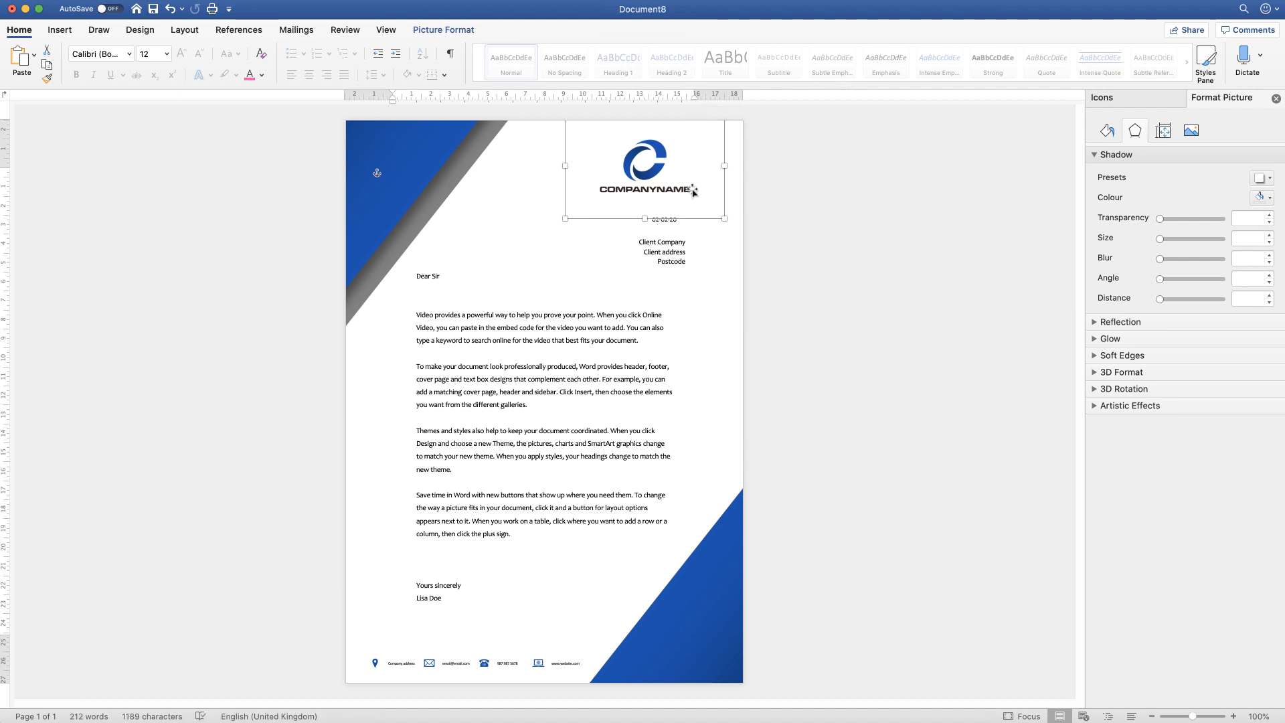
left_click_drag(650, 175, 656, 175)
- Right-align the date 02-02-20 within its text box
left_click(690, 258)
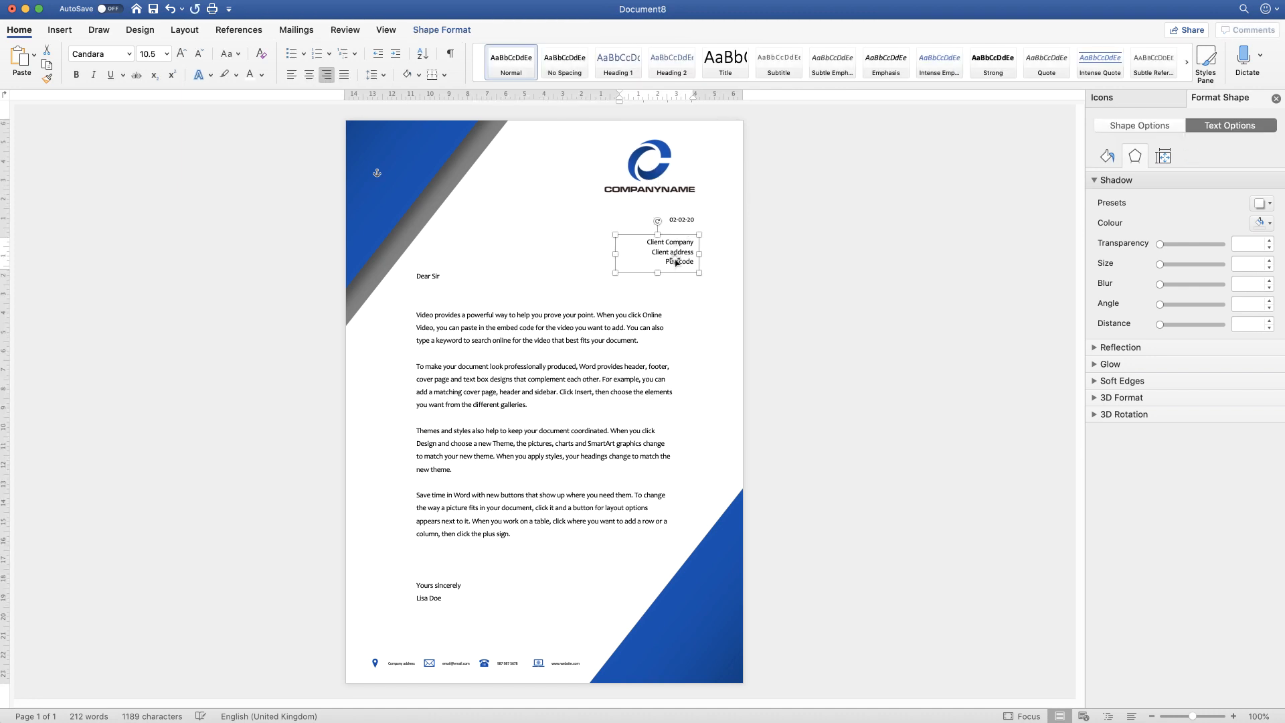
left_click(680, 223)
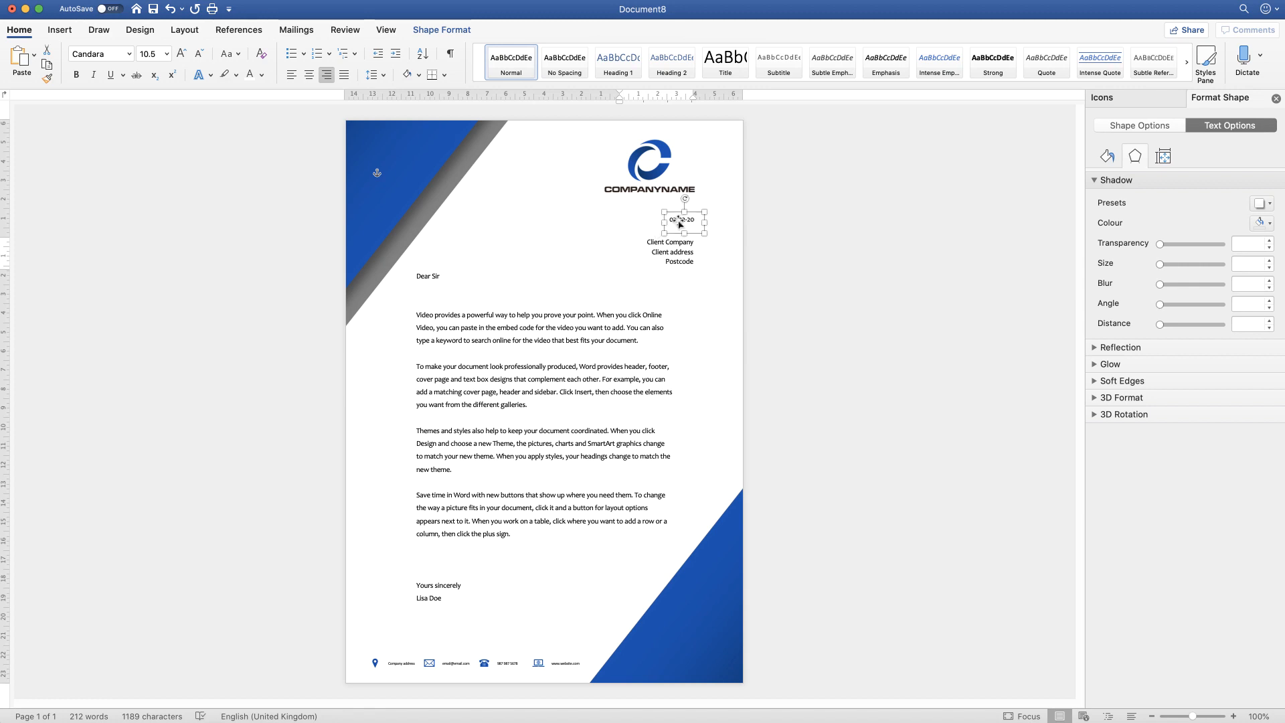
double_click(680, 223)
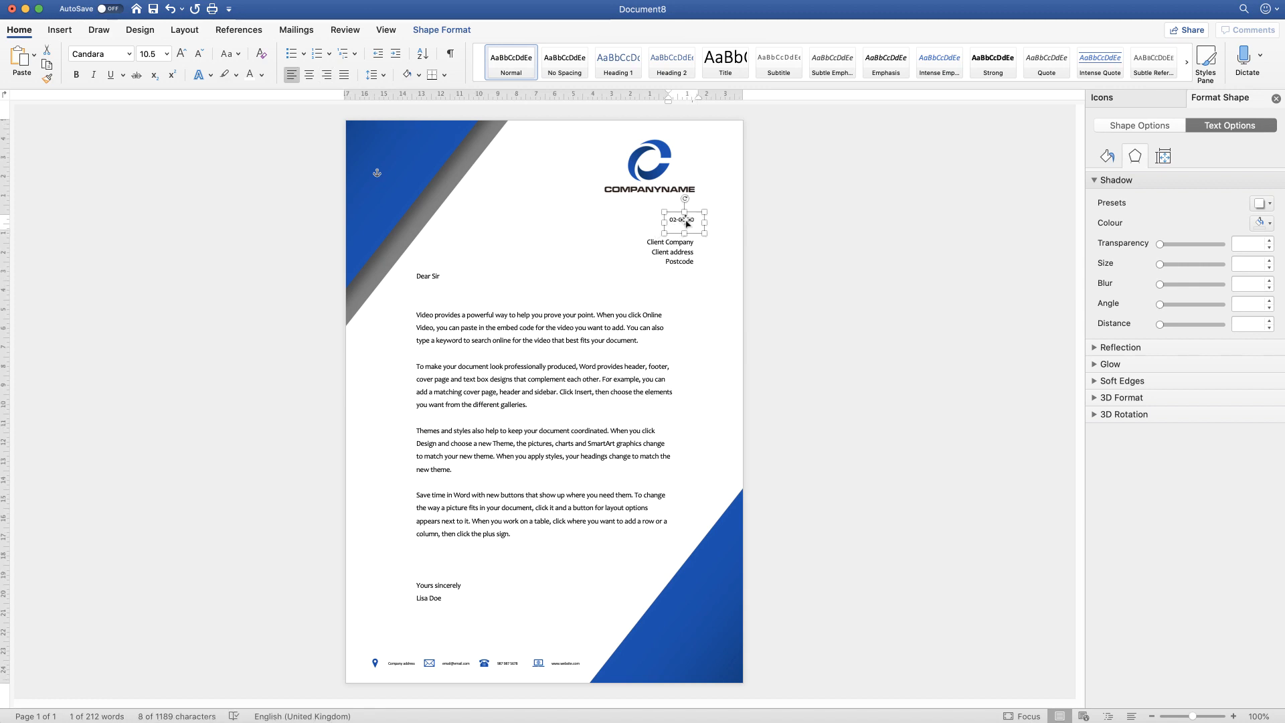
double_click(680, 224)
triple_click(676, 225)
left_click(326, 75)
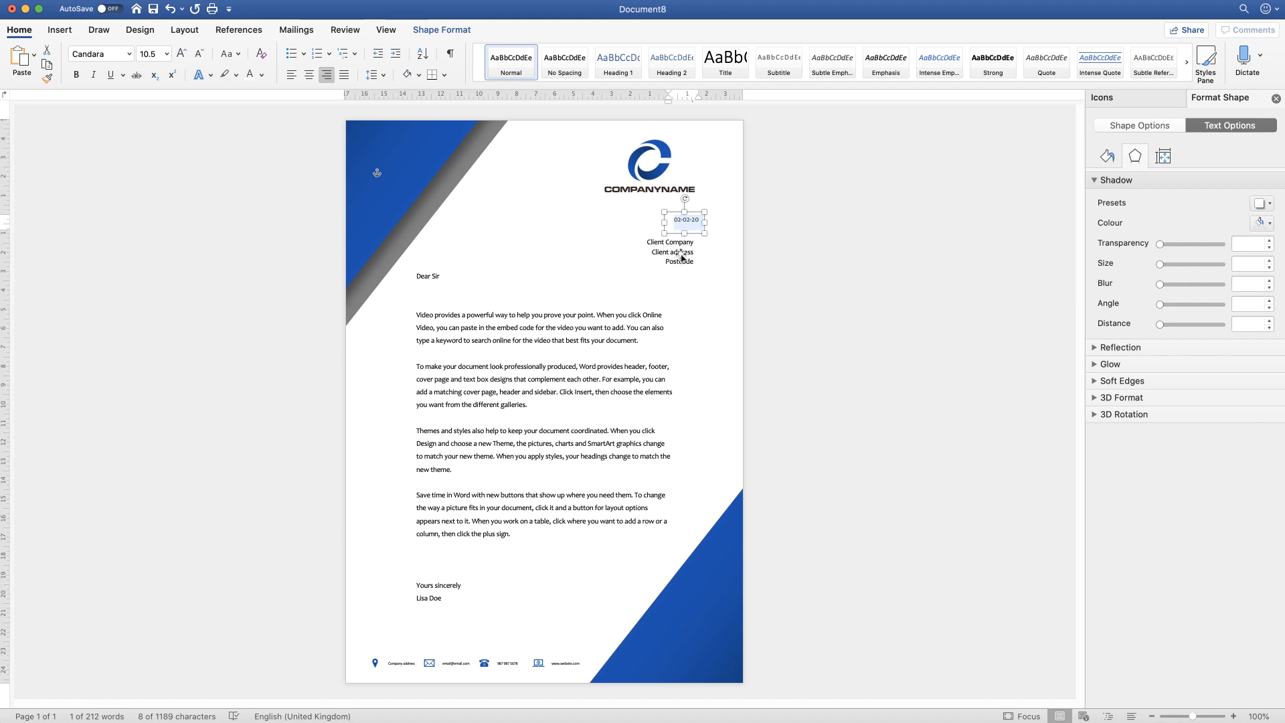
- Align the client address box and the date box along their right edges
left_click(679, 245)
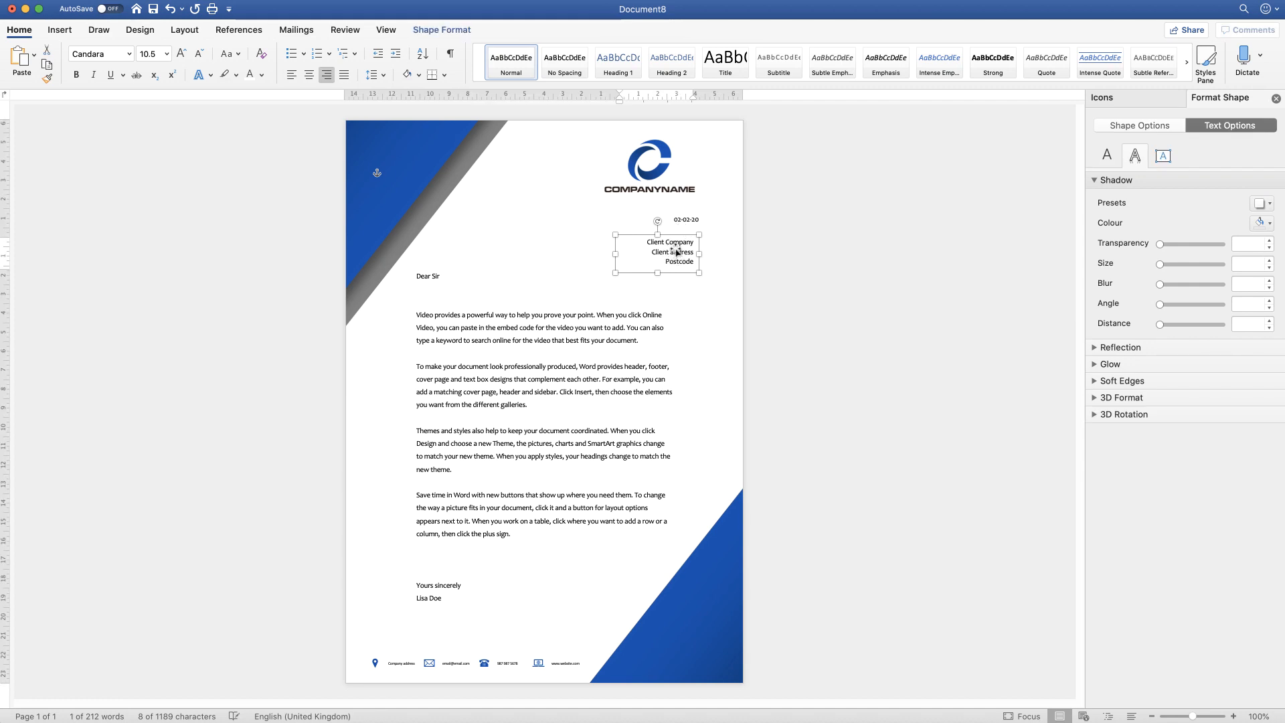
left_click(685, 221, "shift")
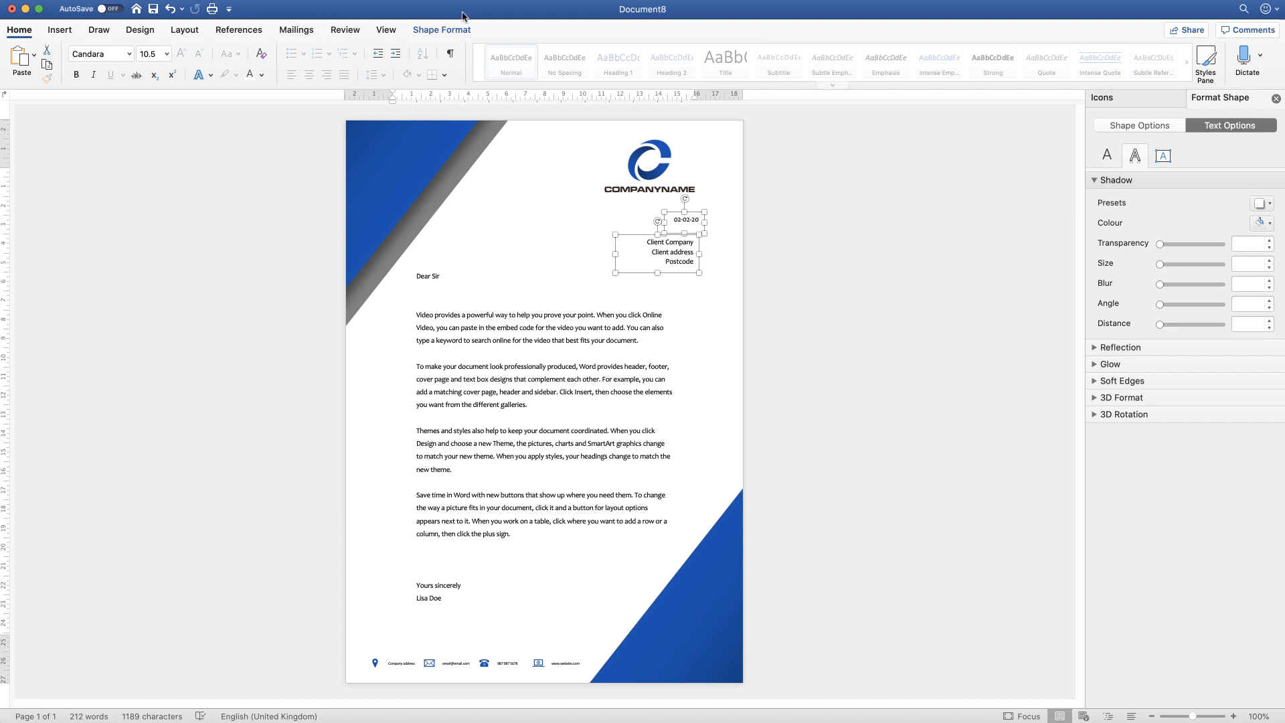
left_click(463, 26)
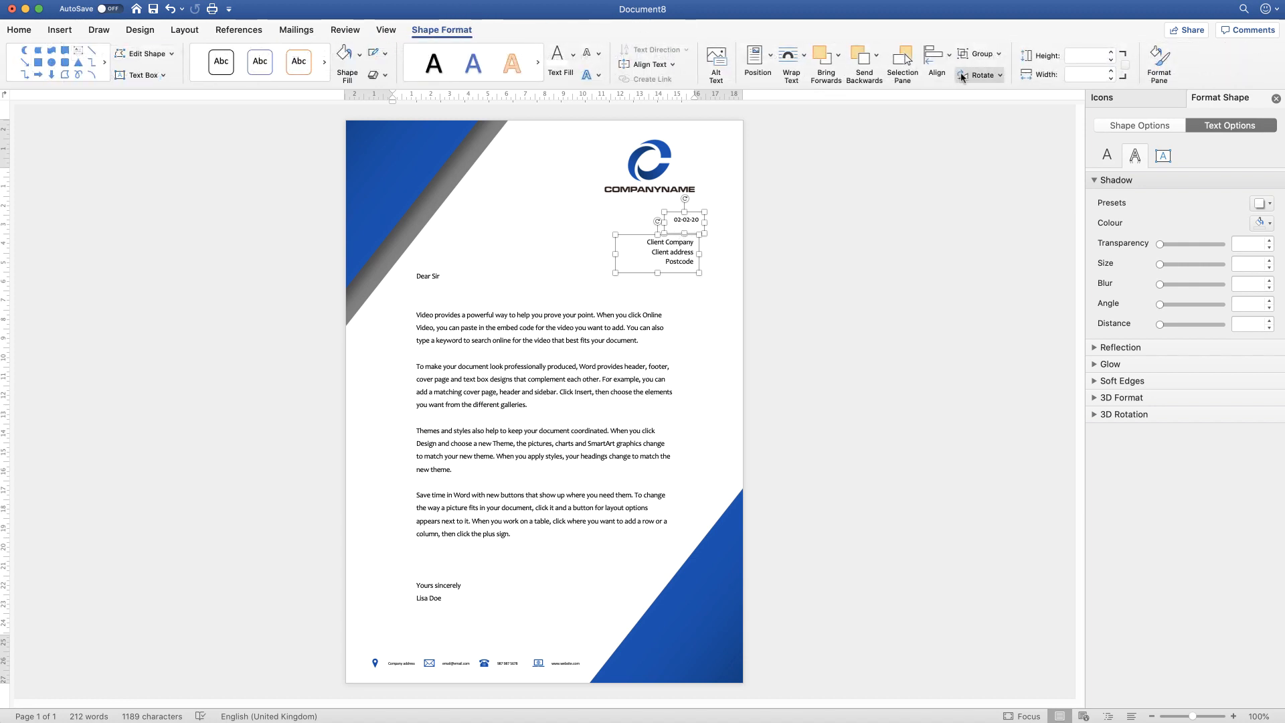
left_click(949, 59)
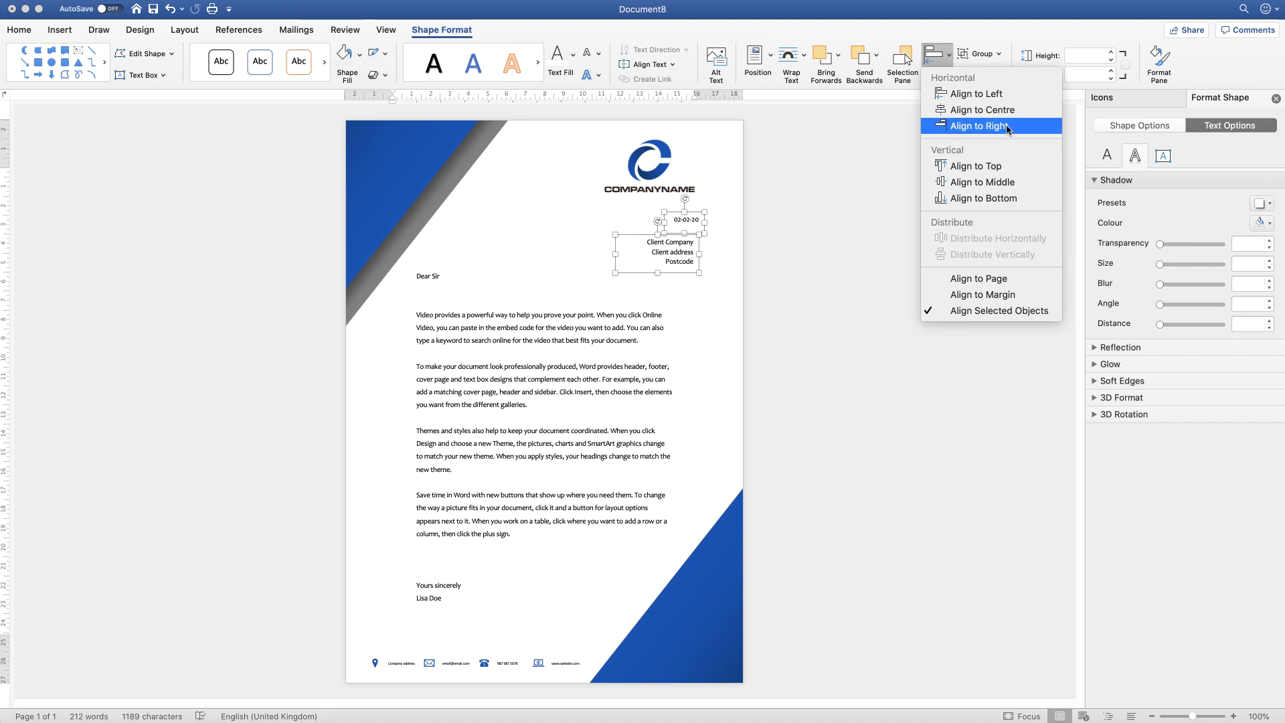
left_click(957, 127)
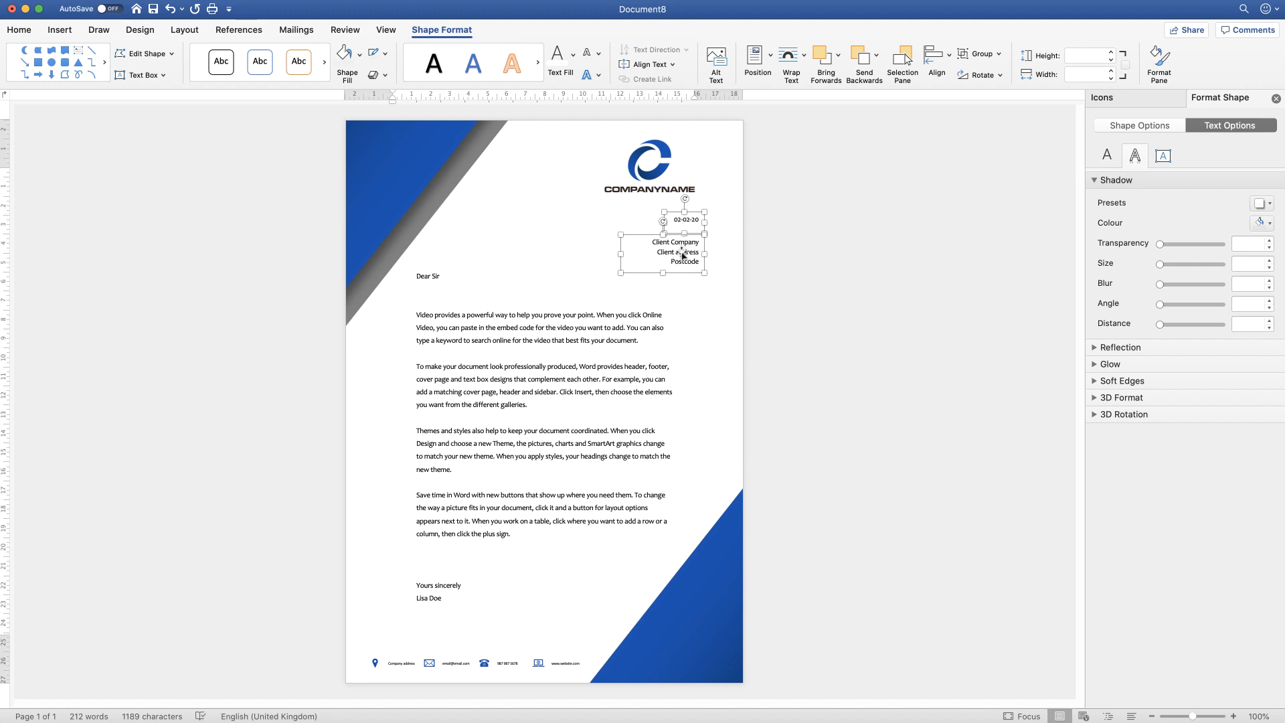
left_click_drag(681, 250, 677, 250)
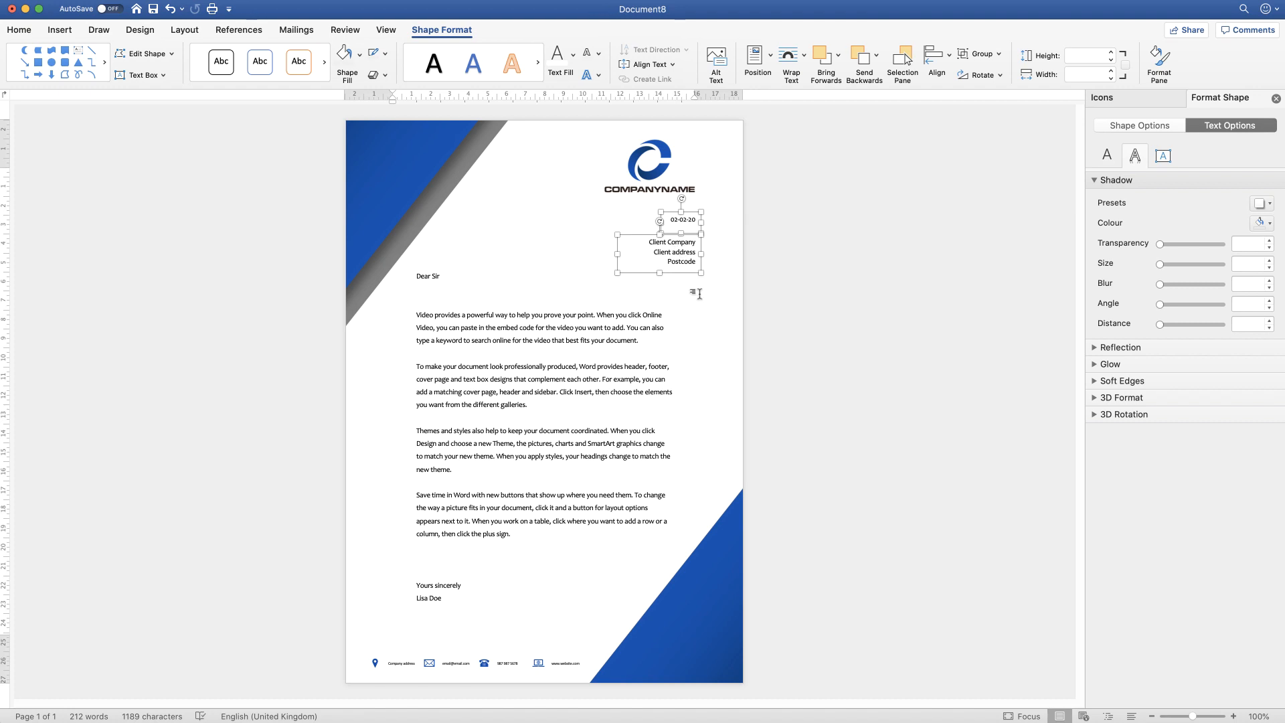
key("super+z")
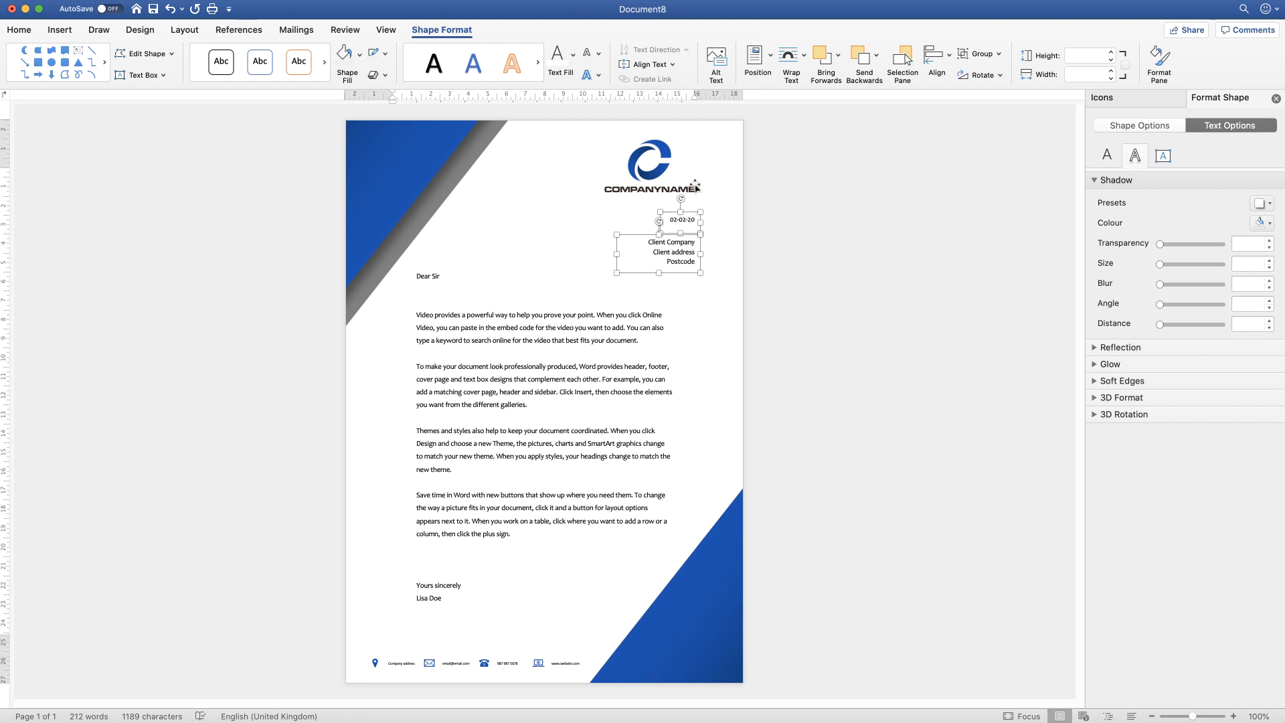
left_click(836, 281)
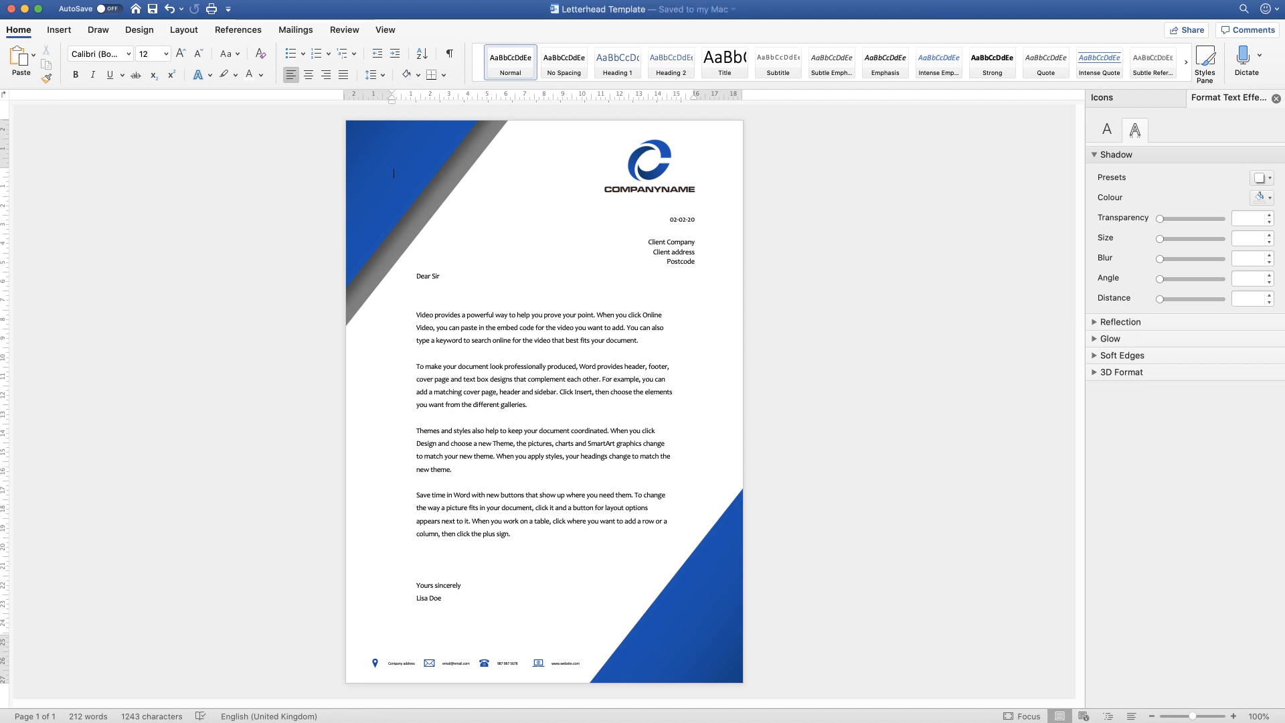
- Save the letterhead as the Word template Letterhead Template.dotx in Templates, then close the document
left_click(15, 0)
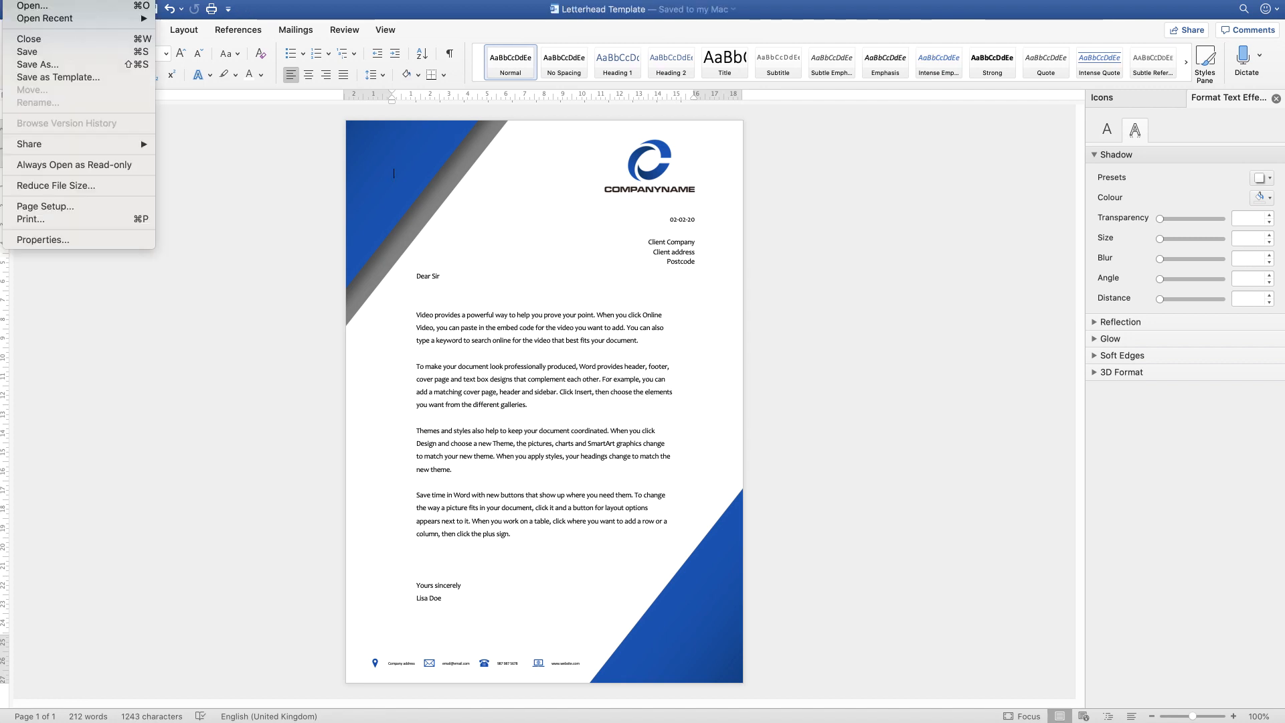
left_click(85, 78)
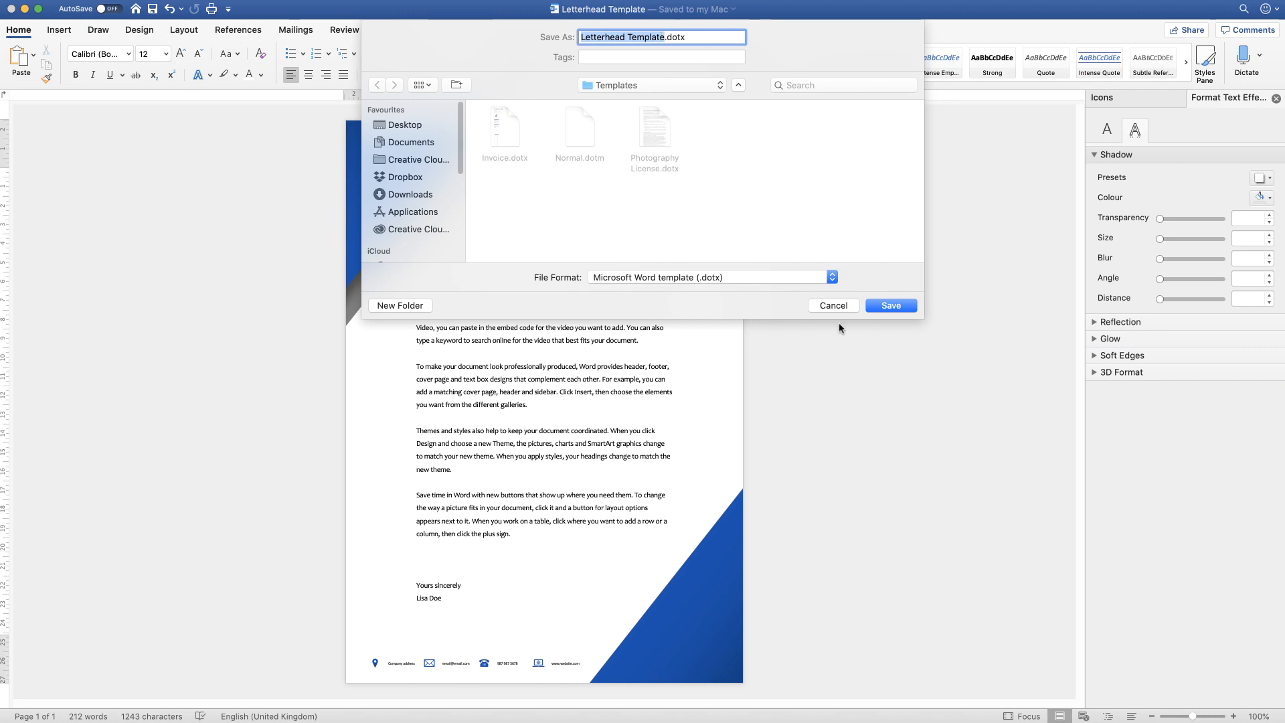
left_click(889, 309)
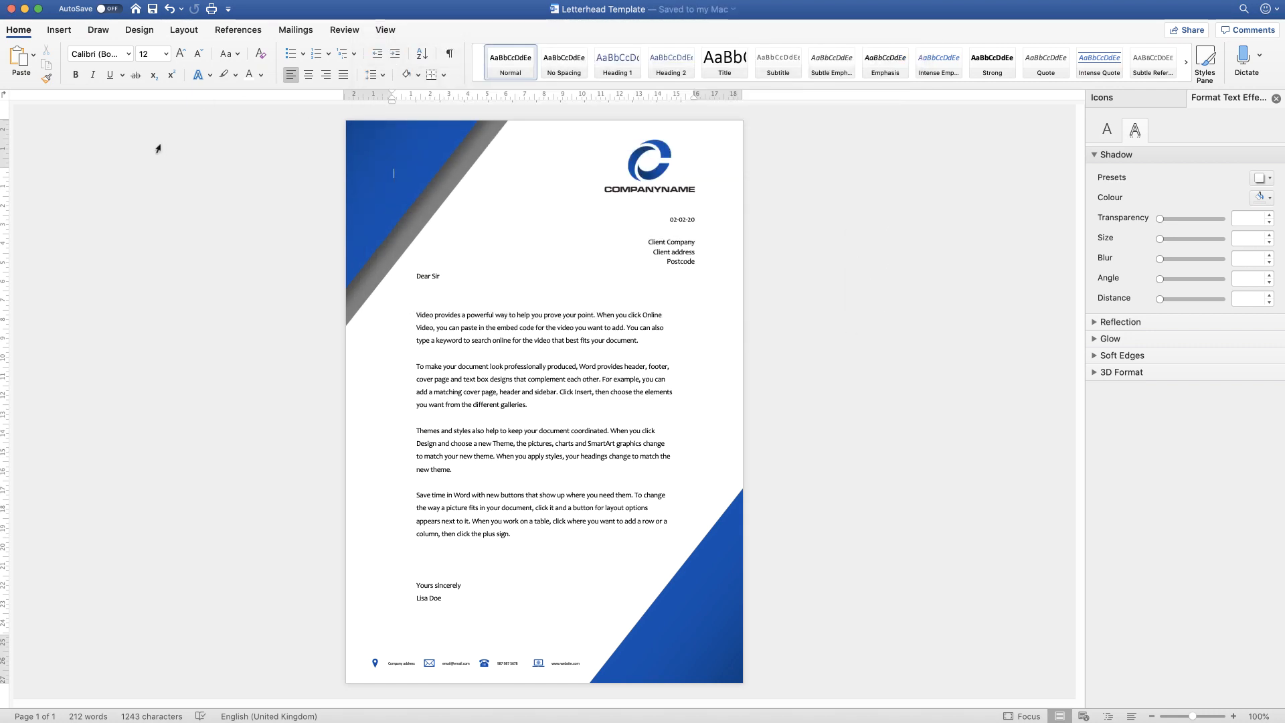
left_click(12, 9)
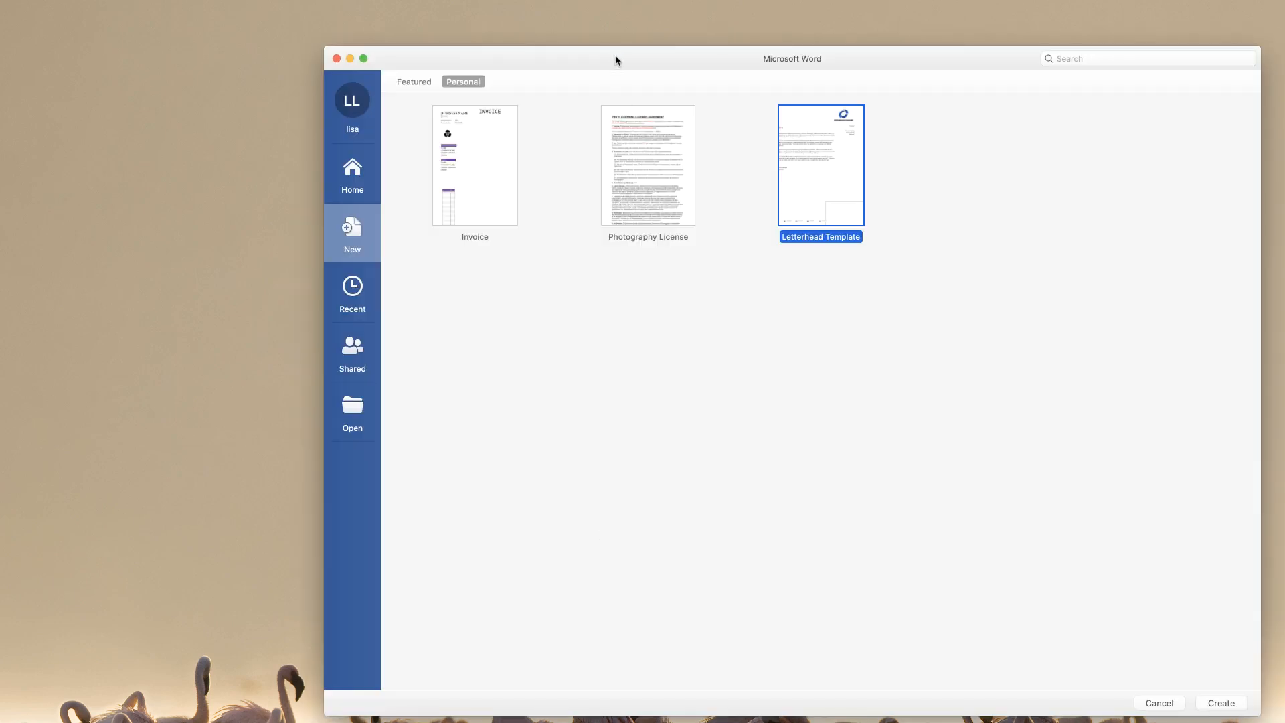
- Create a new document, Document9, from Letterhead Template under the Personal templates
left_click_drag(615, 60, 292, 16)
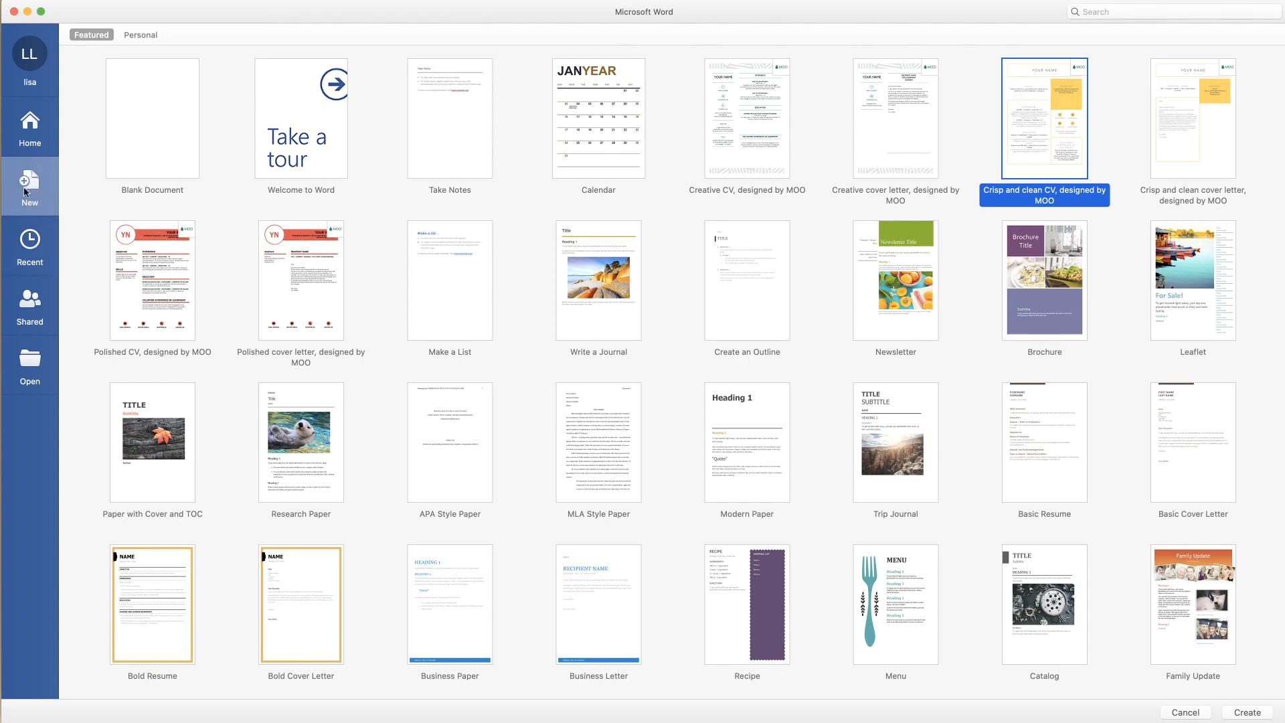
left_click(146, 34)
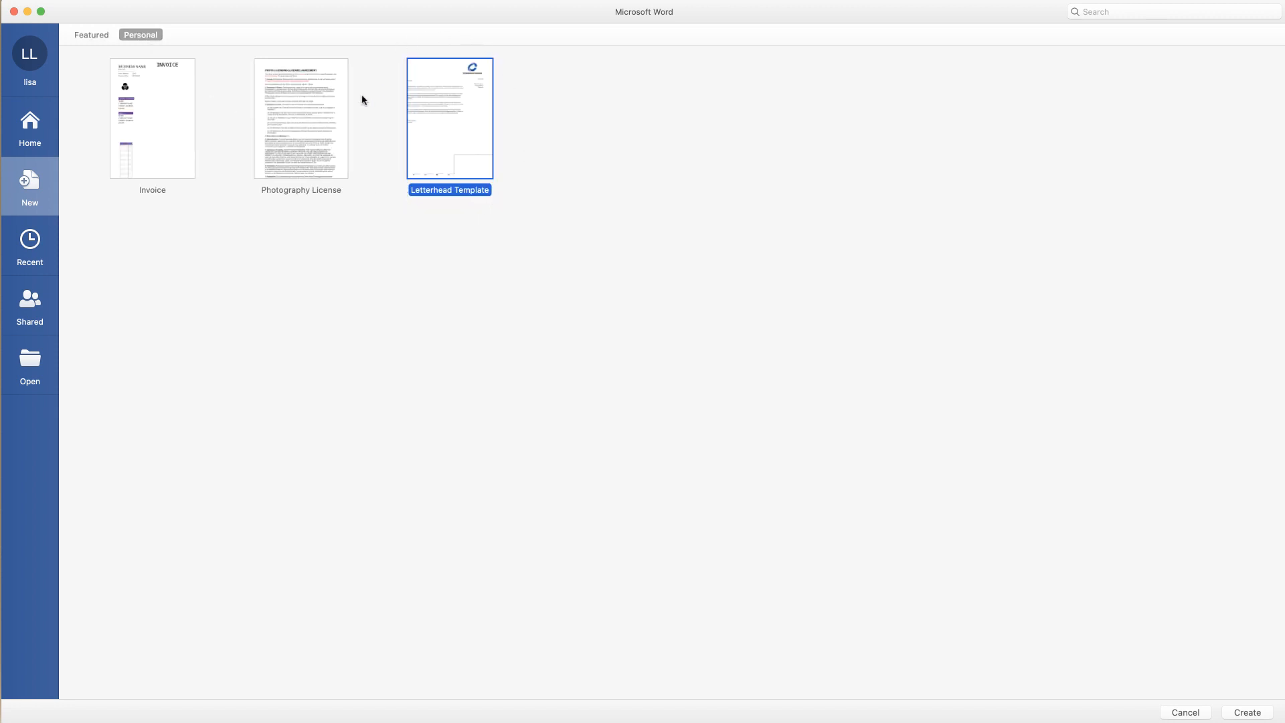
left_click(459, 128)
left_click(1247, 714)
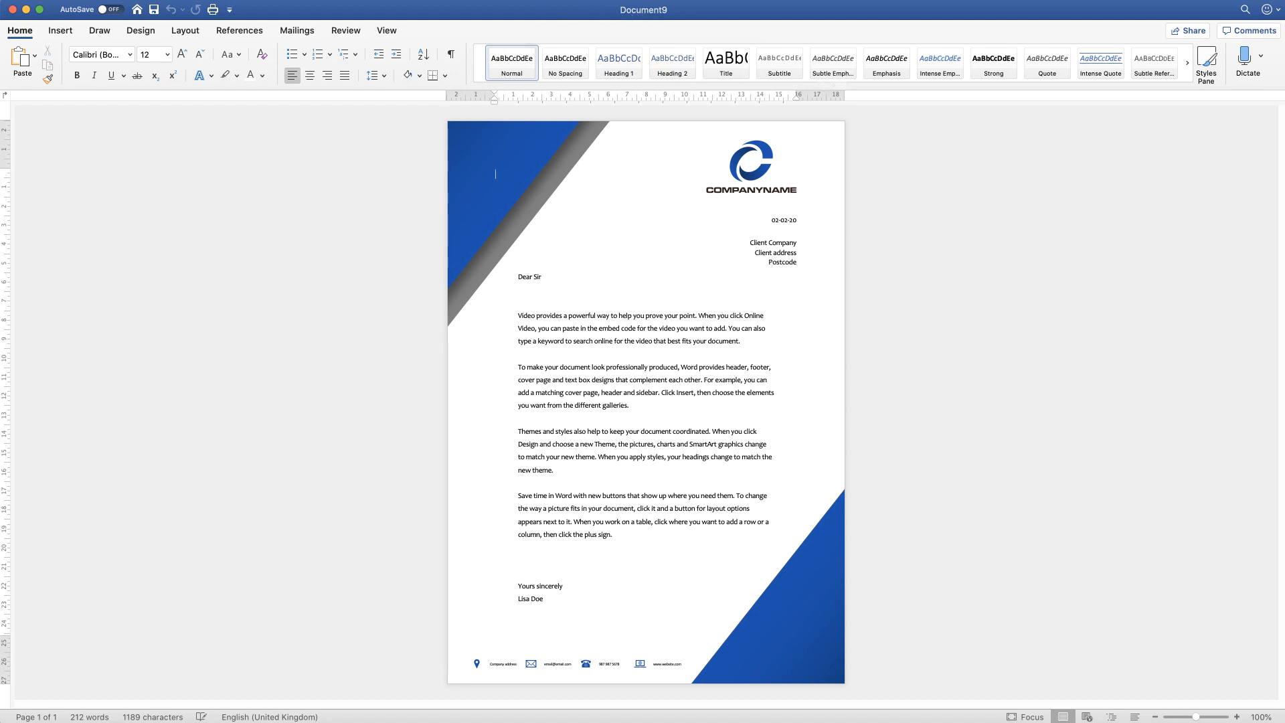
left_click(568, 380)
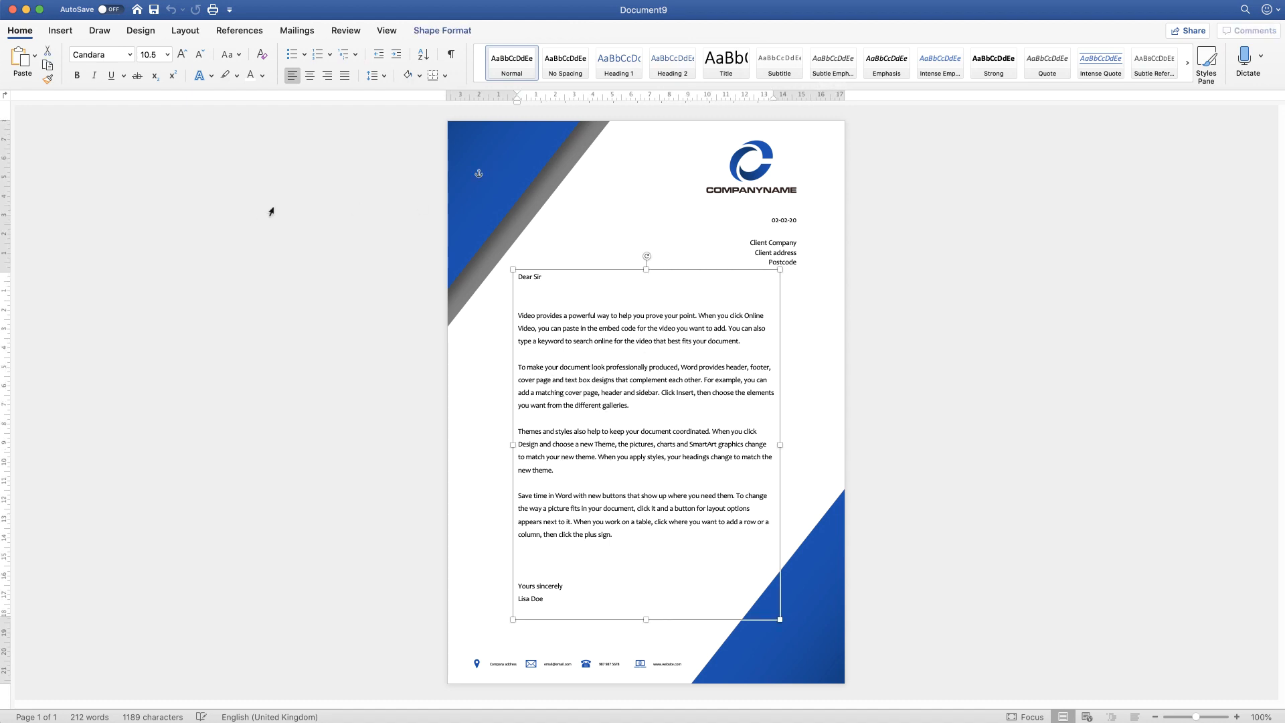
left_click(154, 10)
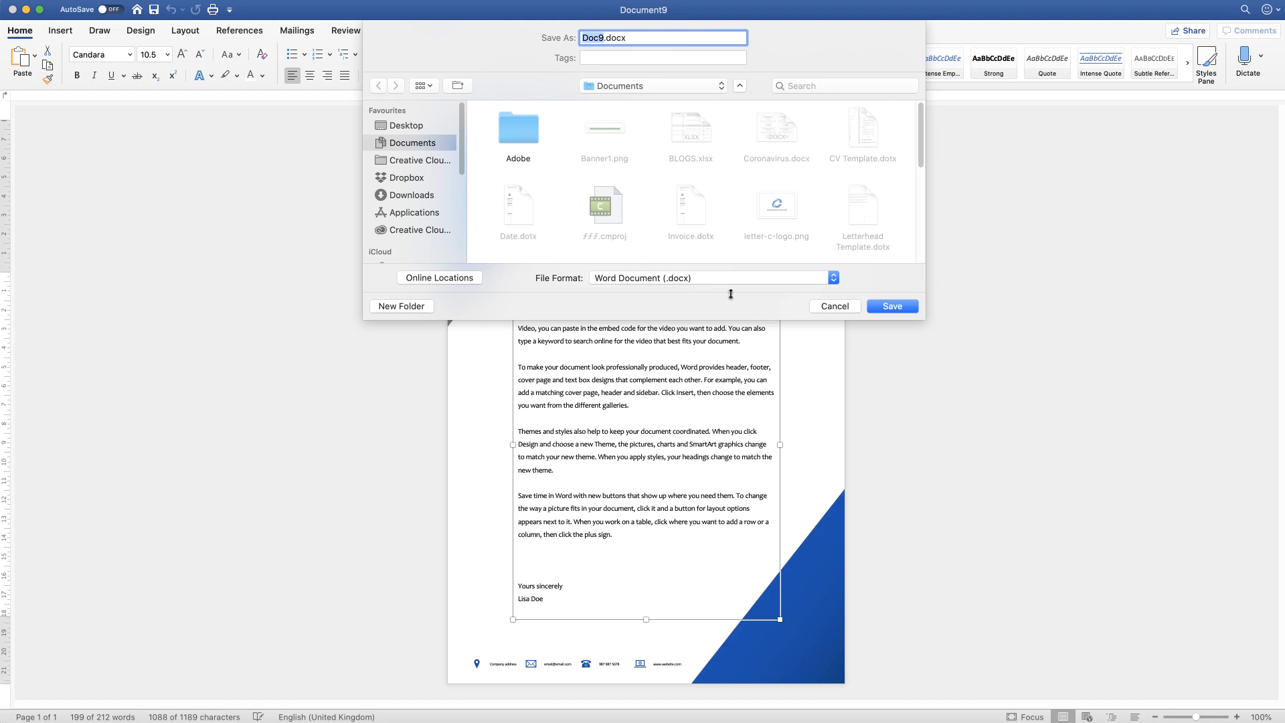
key("Escape")
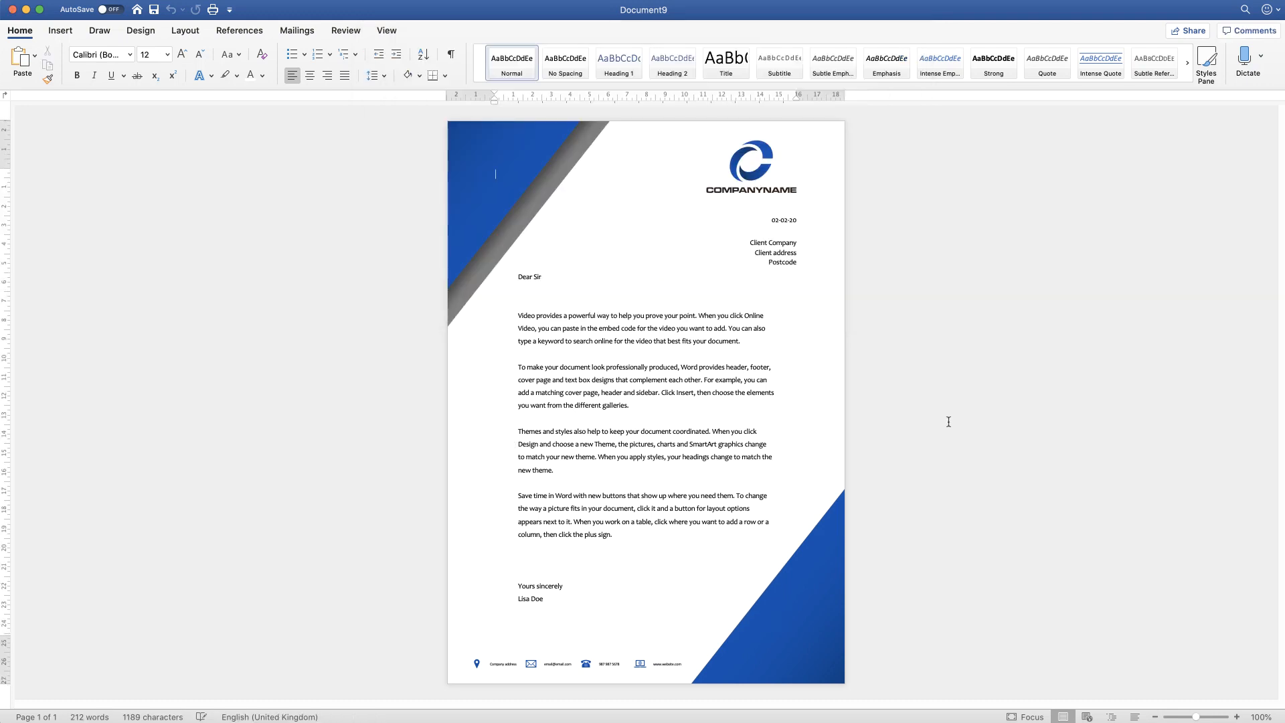